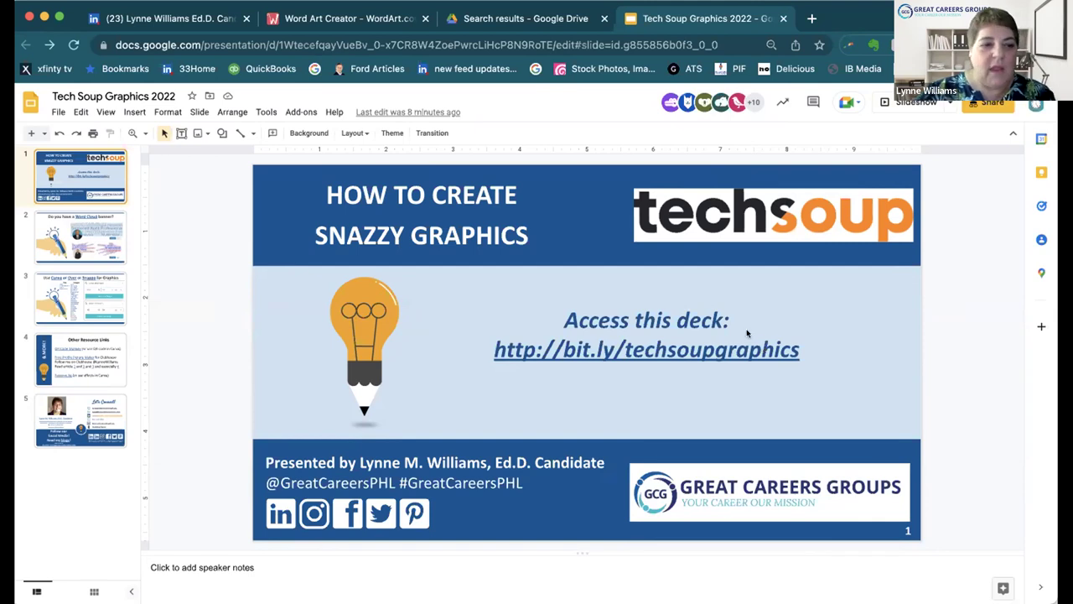
Step: Show slide 2, 'Do you have a Word Cloud banner?', with its example word clouds
left_click(72, 228)
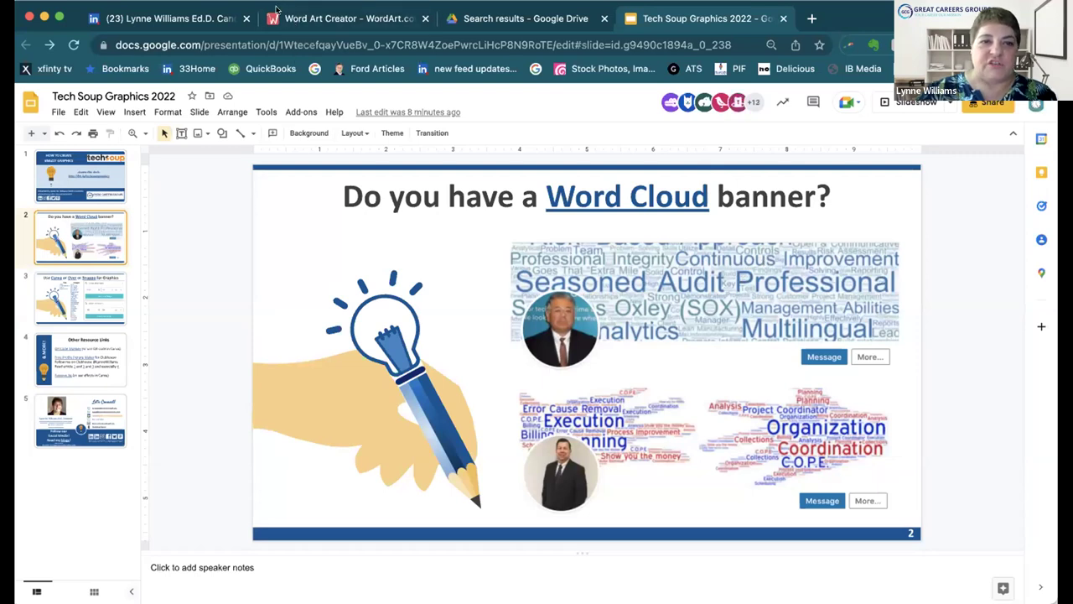
Step: Switch from the Google Slides deck to the WordArt.com browser tab
left_click(277, 11)
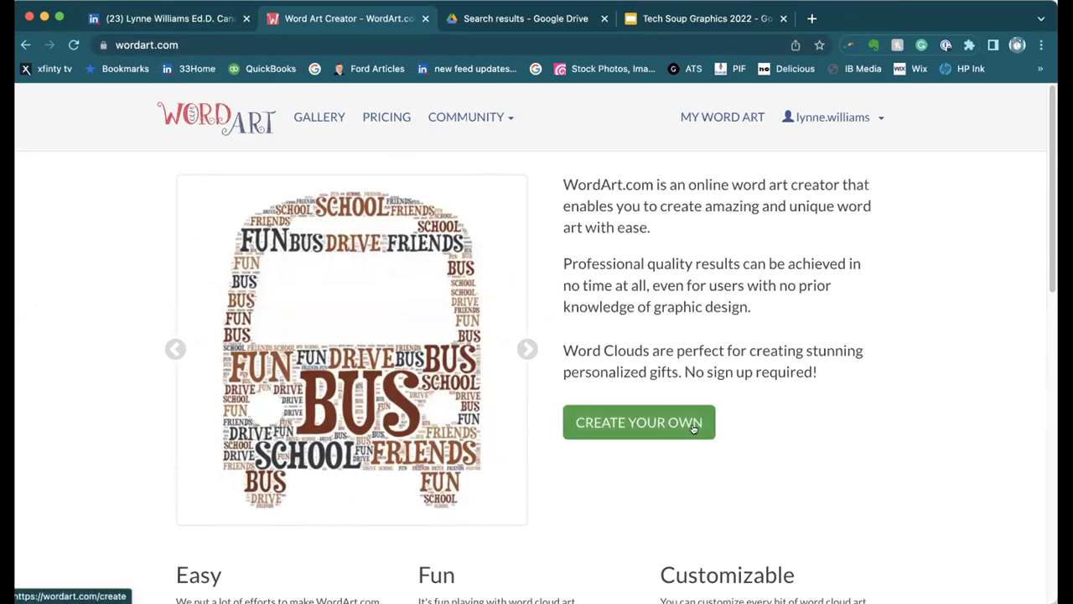
Step: Start a new blank word art, Word Art 583, with default words Word, Cloud and Art
left_click(655, 428)
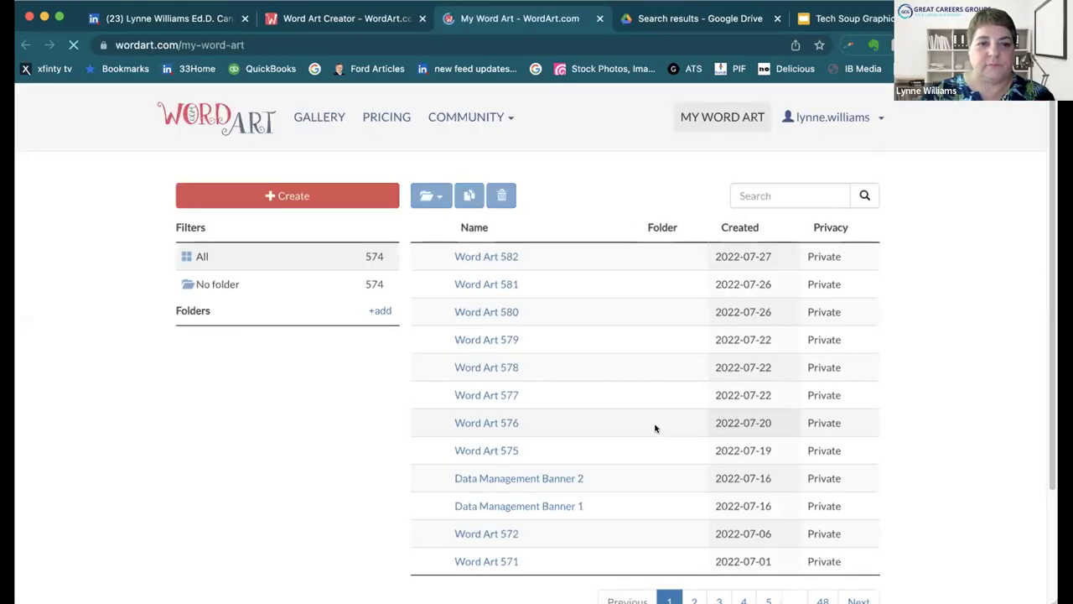
left_click(283, 195)
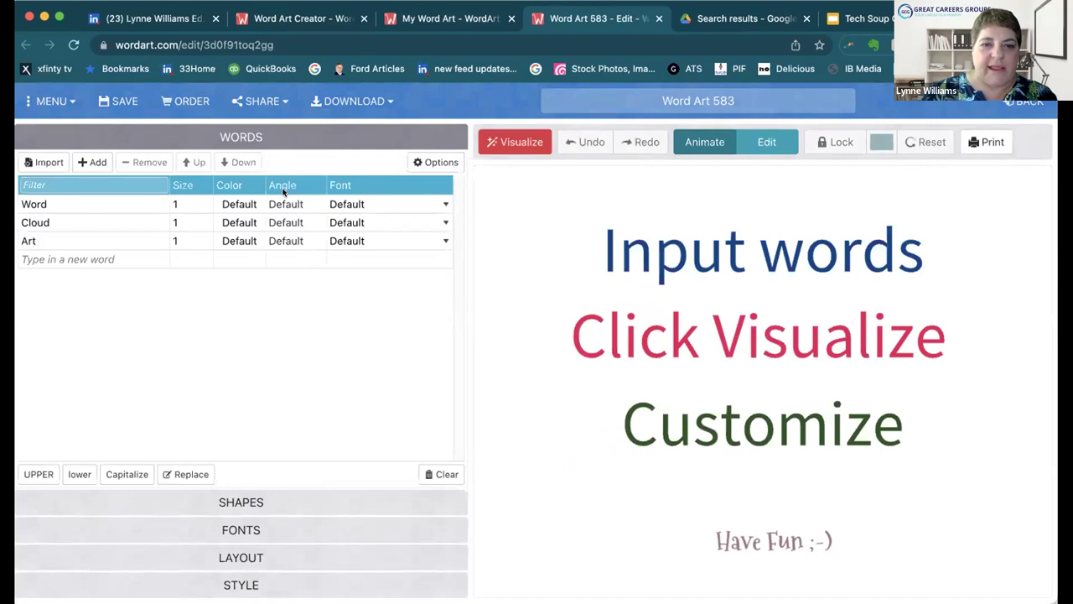
Step: Replace Word, Cloud and Art with Giving Tuesday, Donate and Fundraise, then expand Shapes
left_click(64, 203)
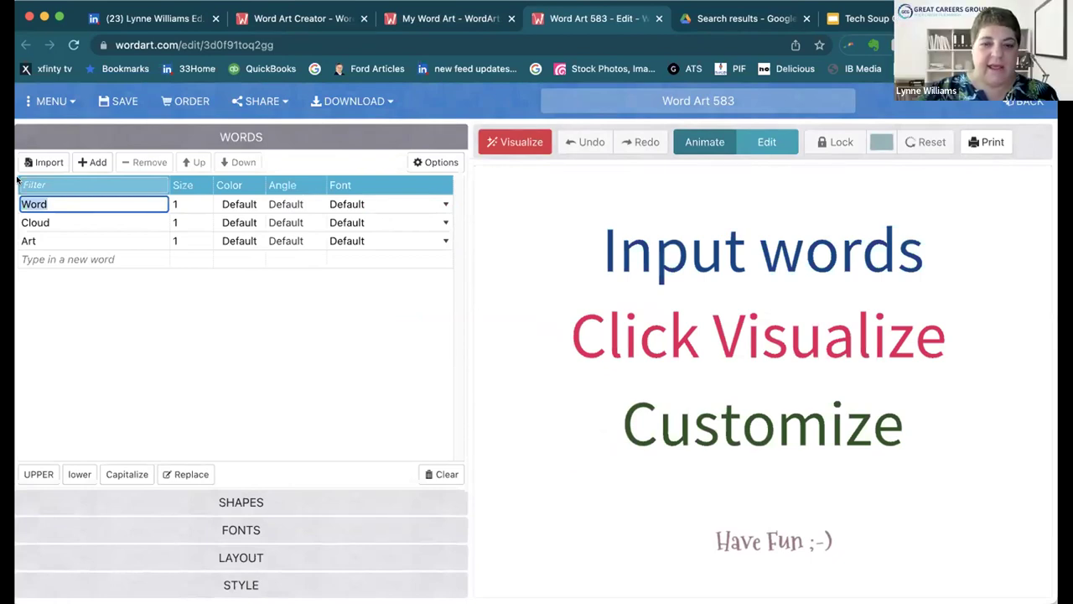
type("Giving")
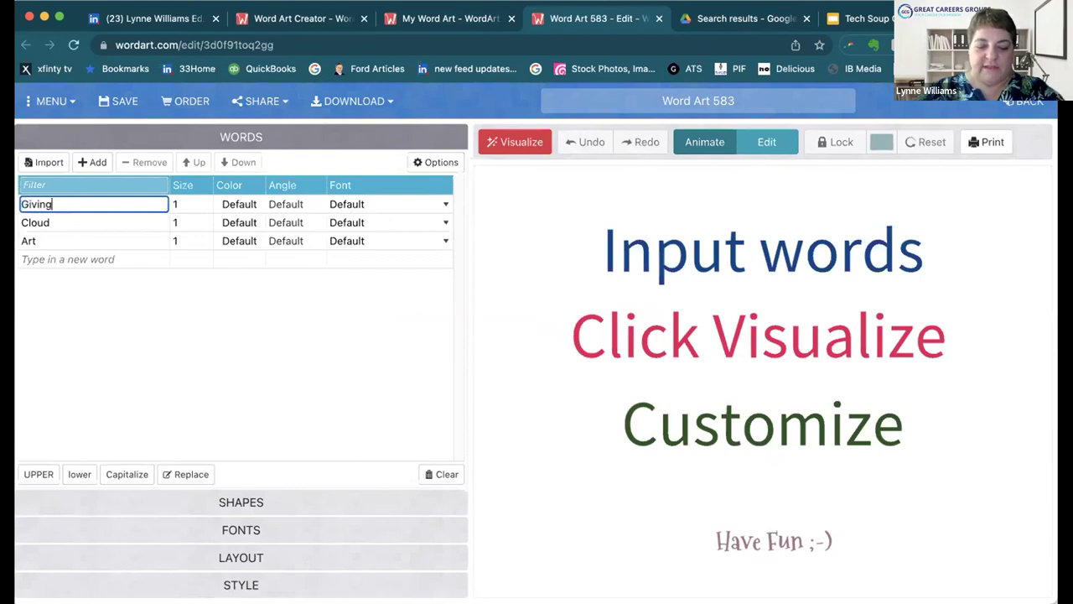
type(" Tuesday")
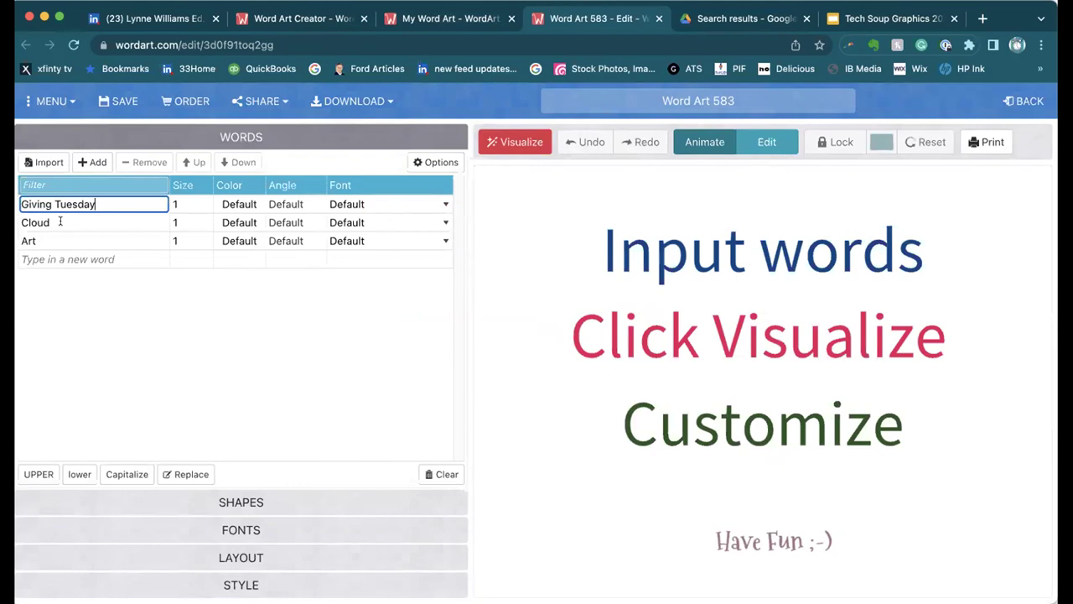
left_click(25, 222)
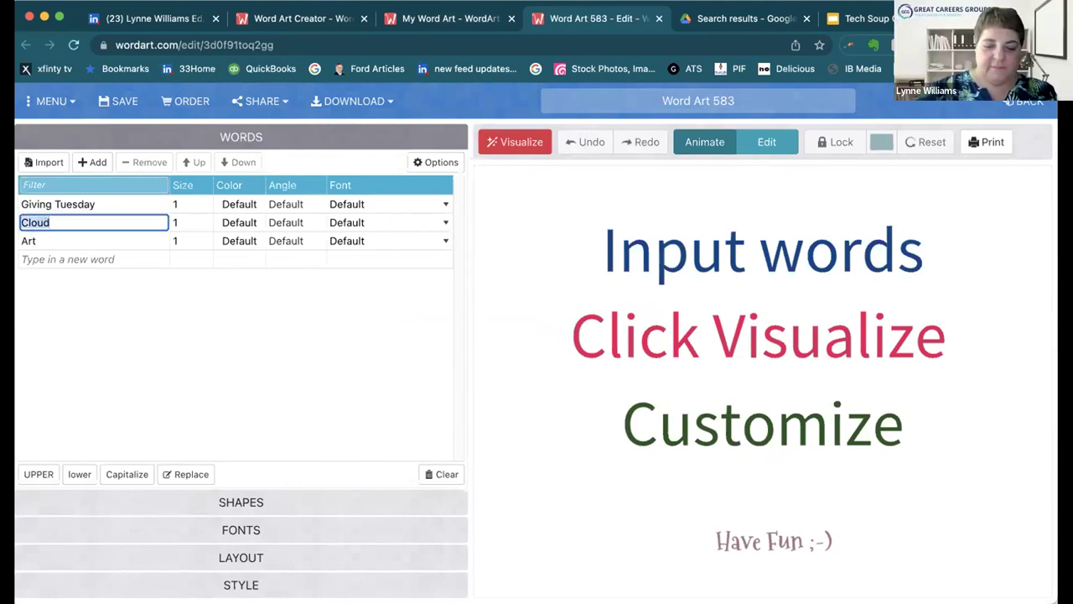
type("Donate")
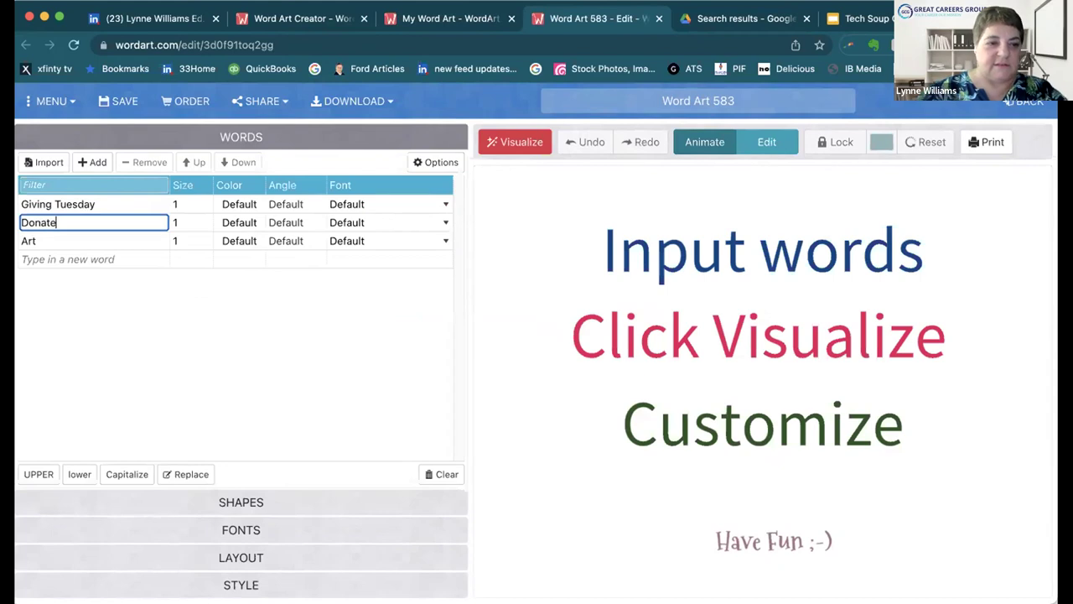
left_click(68, 239)
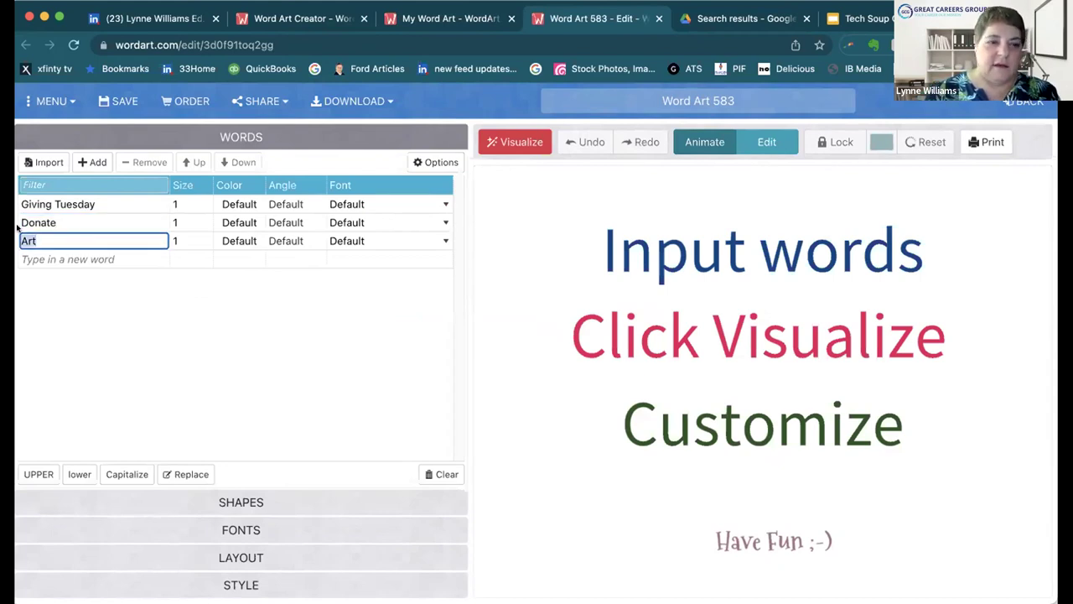
type("F")
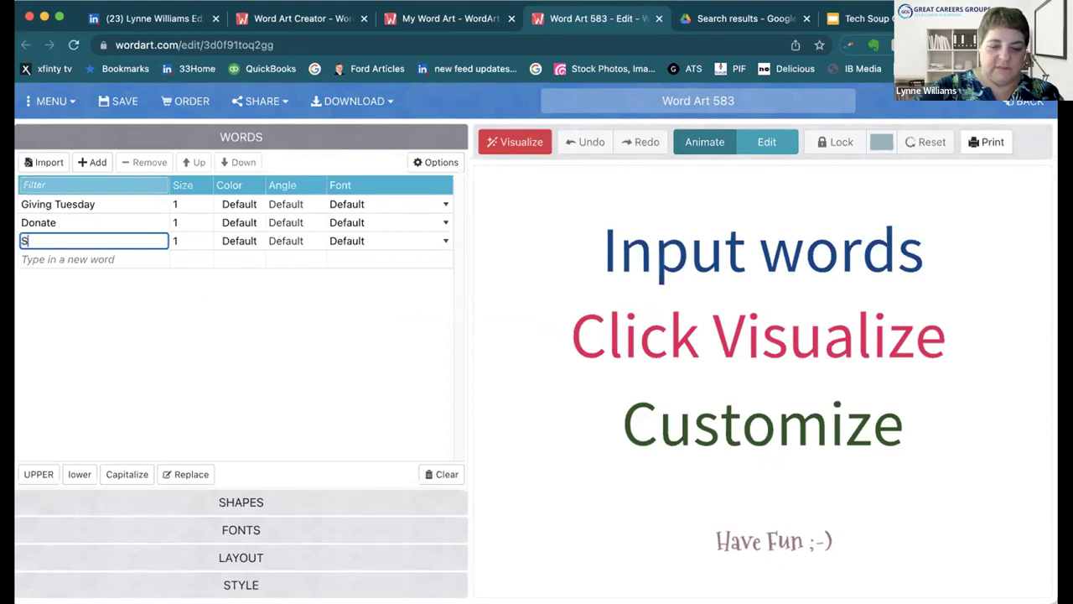
key("BackSpace")
type("Fu")
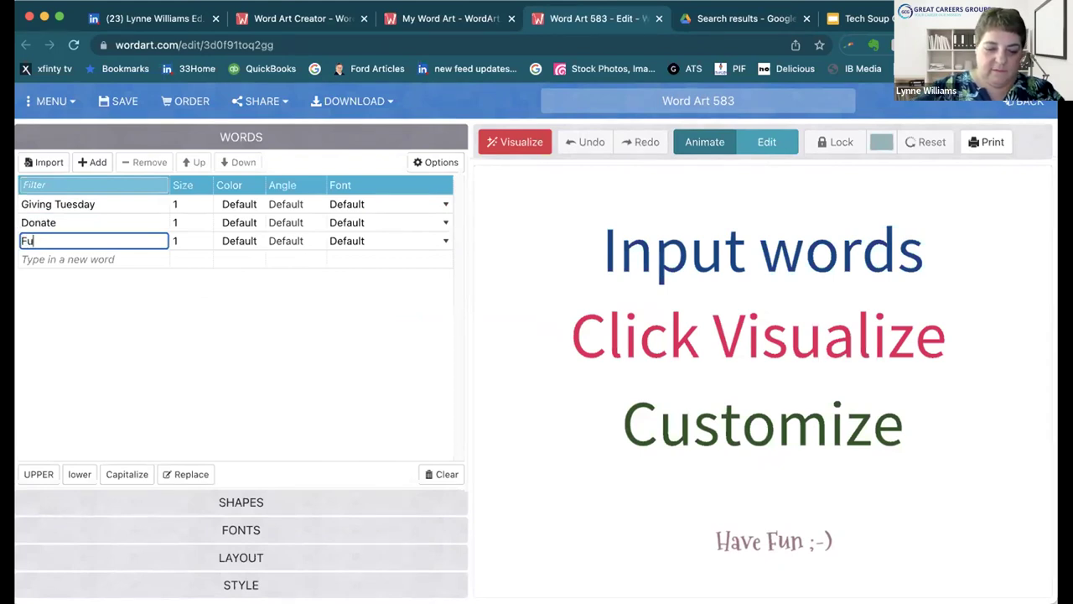
type("ndraise")
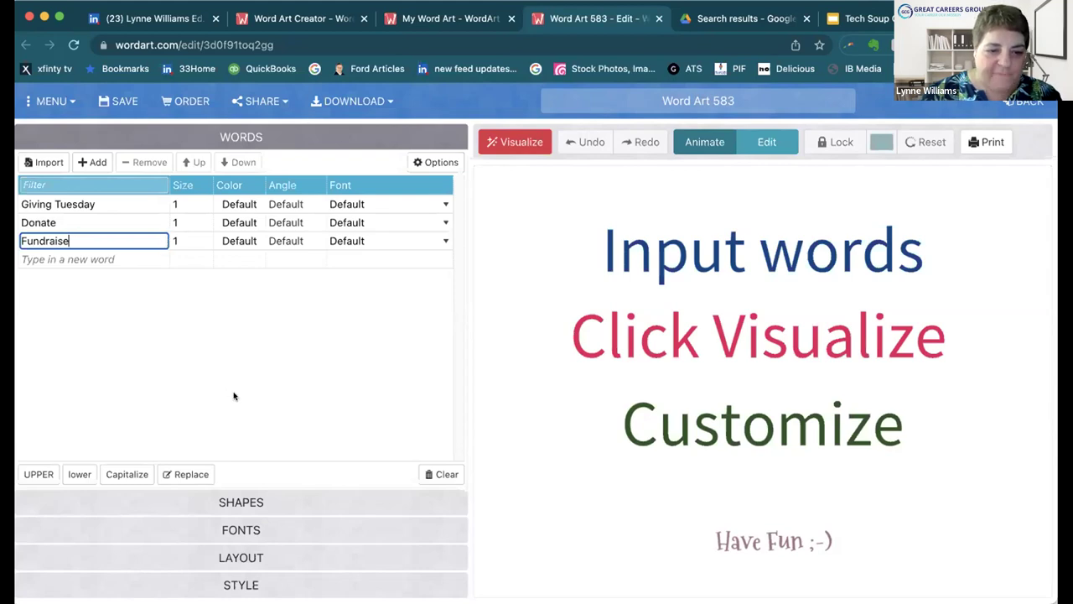
left_click(251, 503)
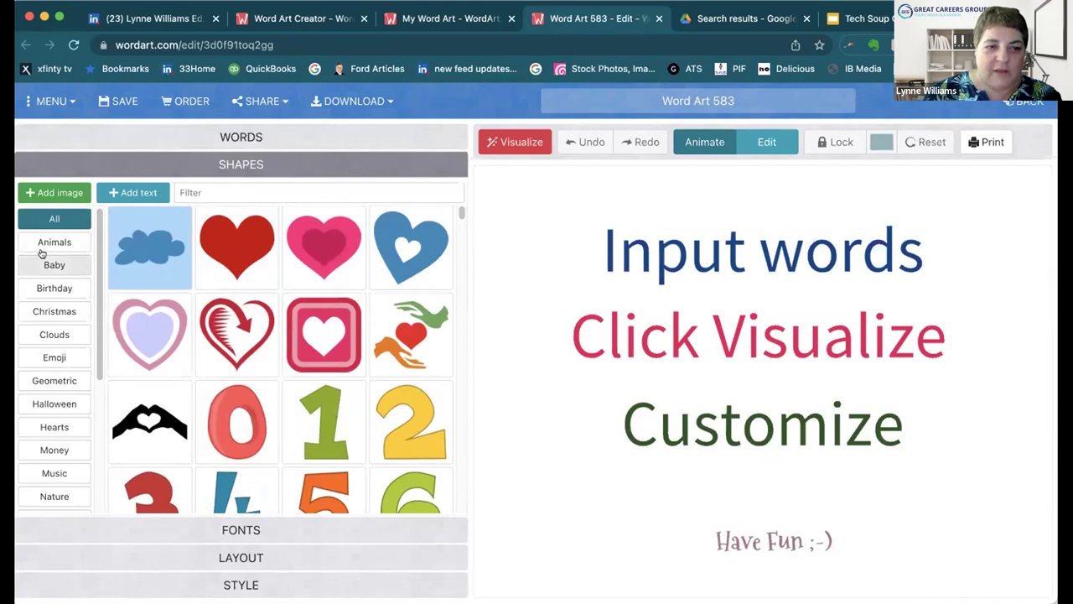
Step: Filter shapes by 'heart' and choose the black hands-forming-a-heart shape
scroll(50, 372, "down", 1)
scroll(49, 372, "up", 1)
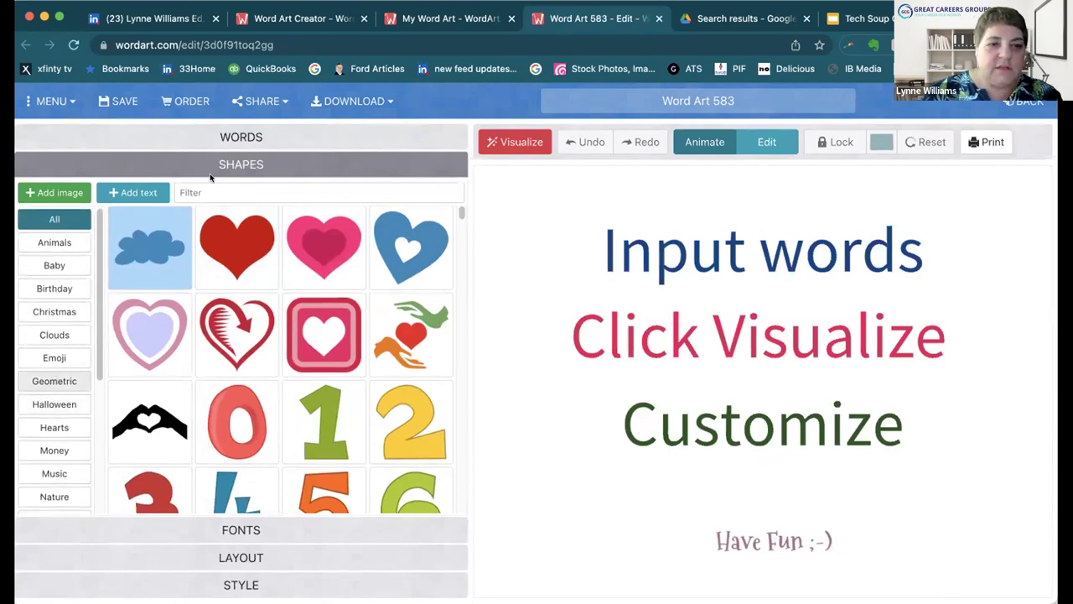
left_click(199, 192)
type("heart")
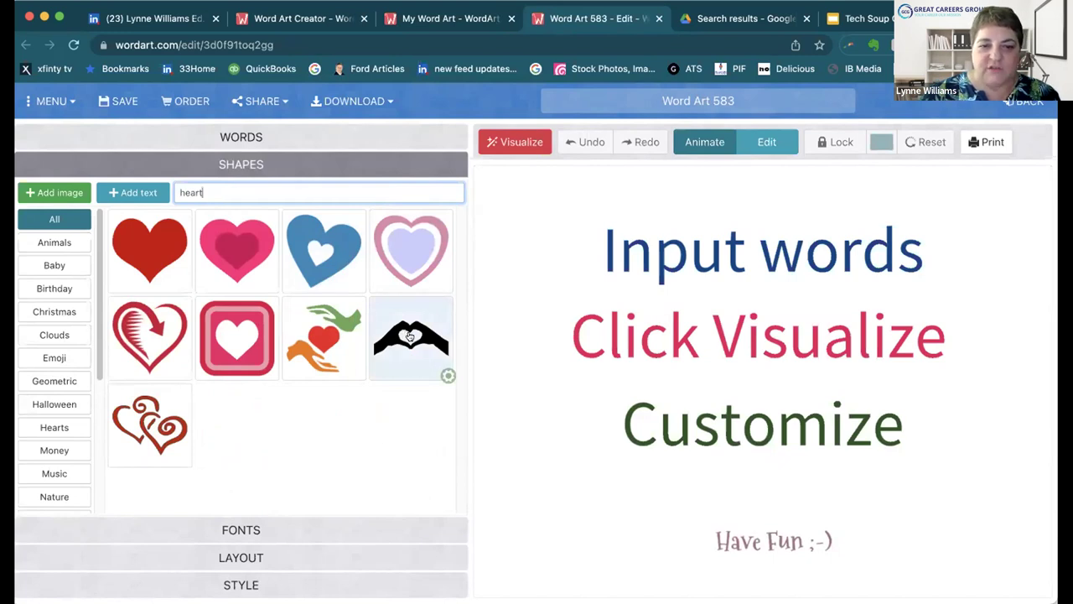
left_click(410, 336)
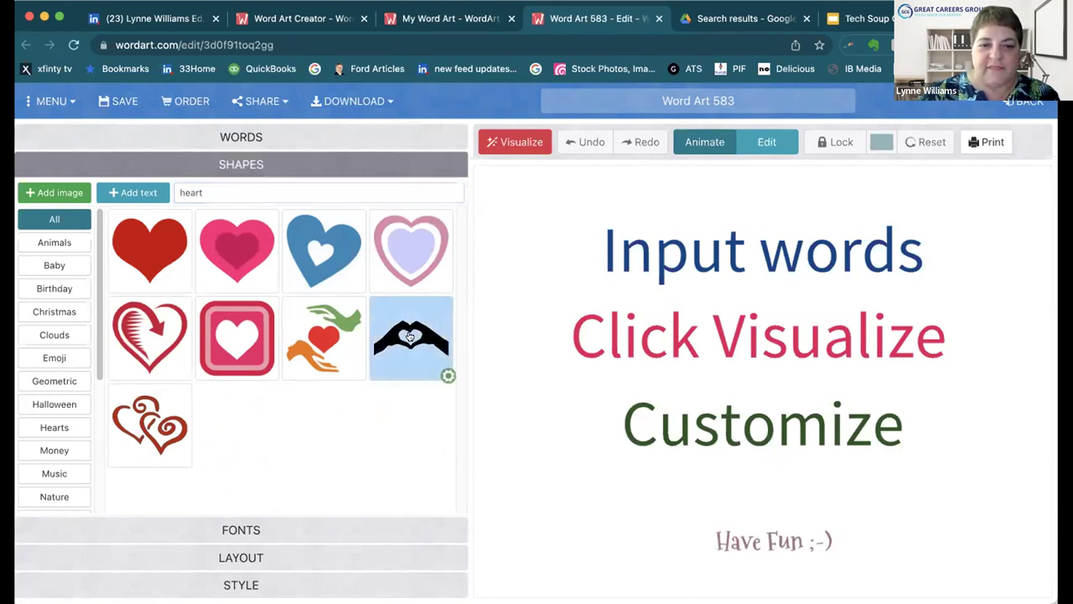
Step: Change the font from Franchise to Expressway and show the Layout options
left_click(263, 530)
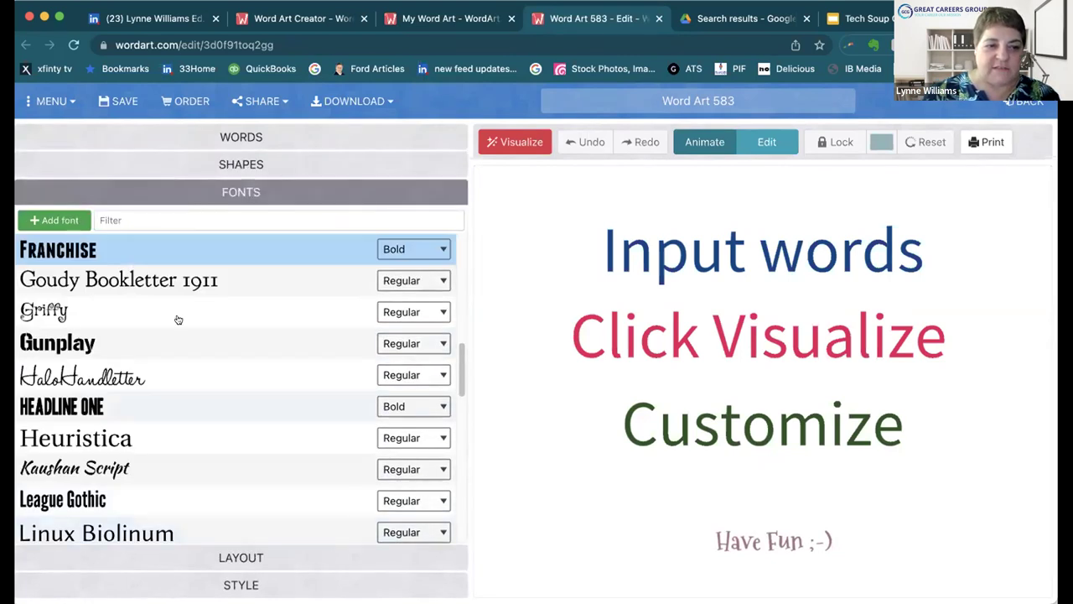
scroll(179, 284, "up", 3)
scroll(179, 286, "up", 5)
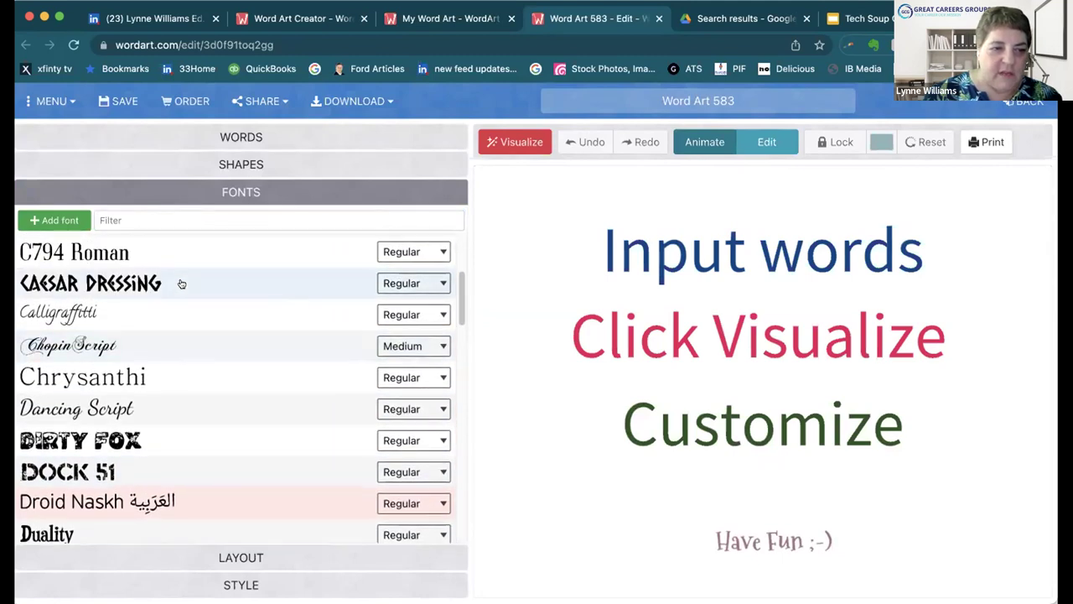
scroll(181, 284, "up", 4)
scroll(181, 284, "up", 2)
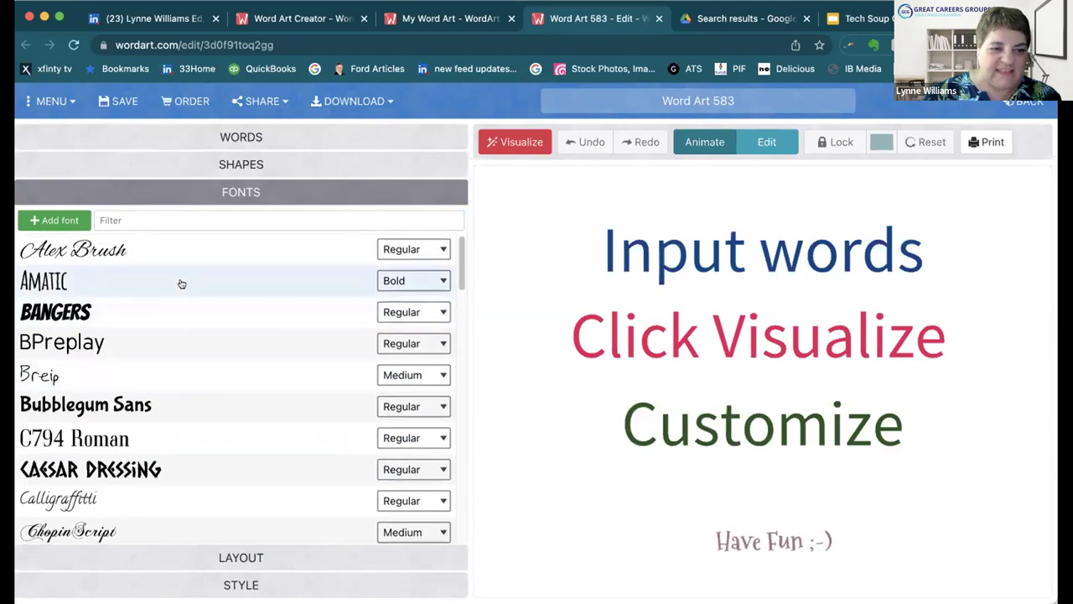
scroll(182, 284, "down", 1)
scroll(181, 285, "down", 10)
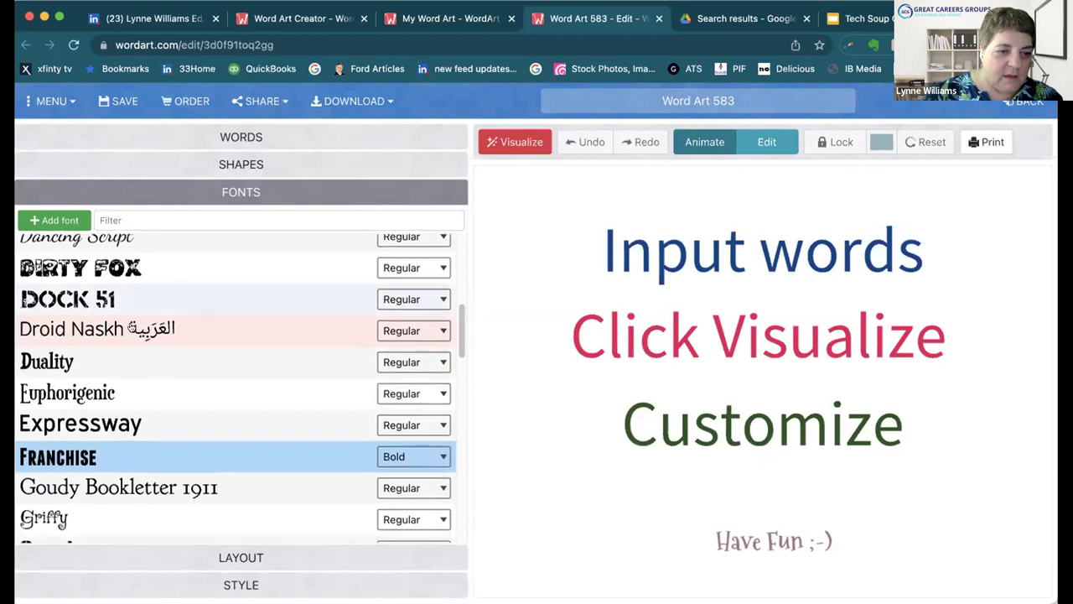
left_click(107, 422)
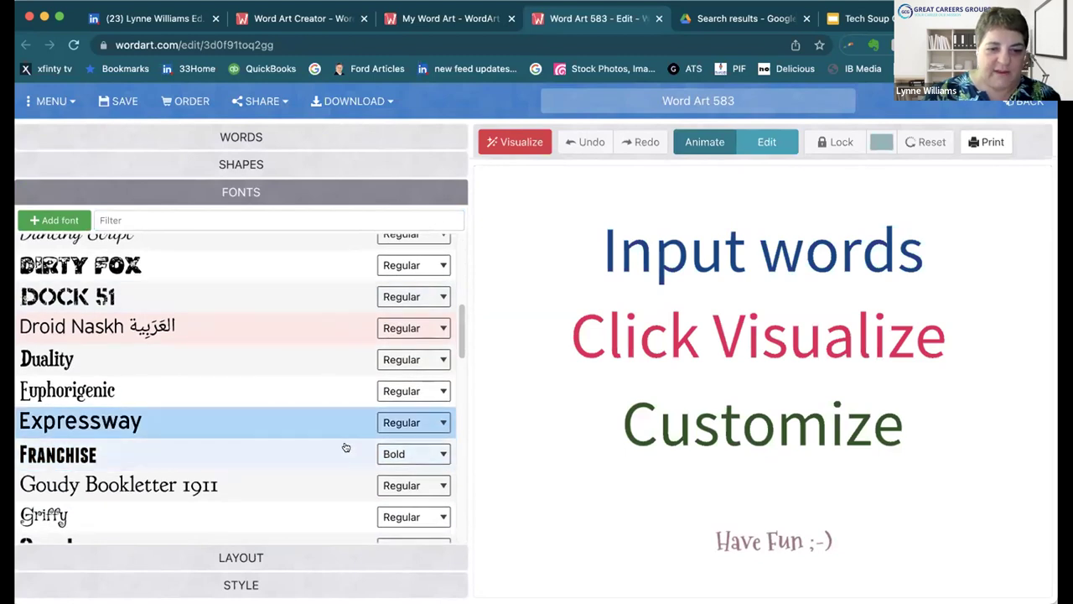
scroll(316, 462, "down", 2)
left_click(254, 557)
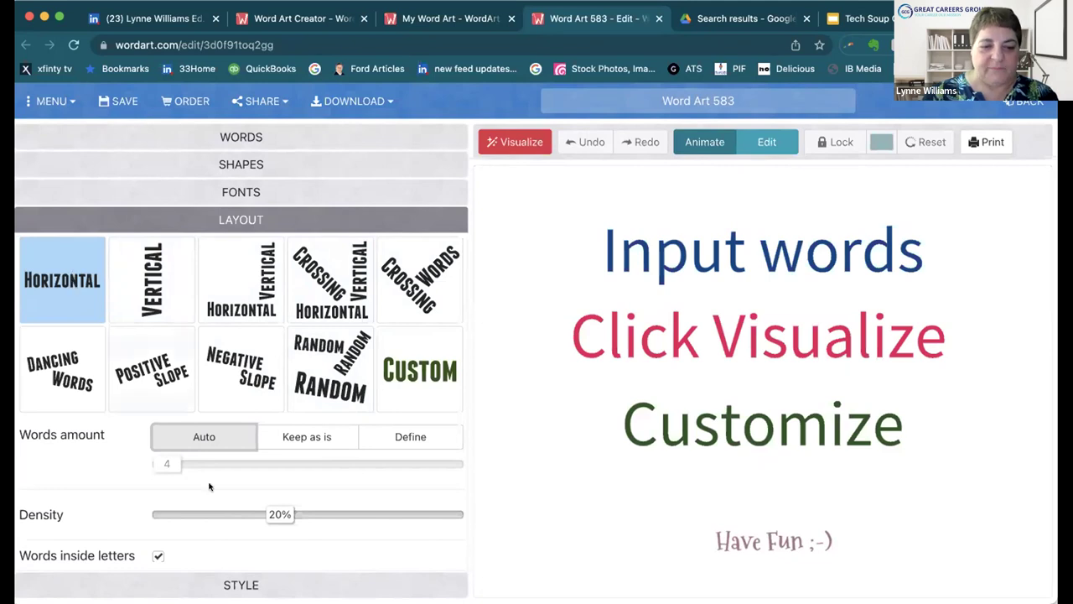
Step: Switch word colours to a Custom palette (#3165ef, #009f18, #a6d8f6) and open its editor
left_click(261, 584)
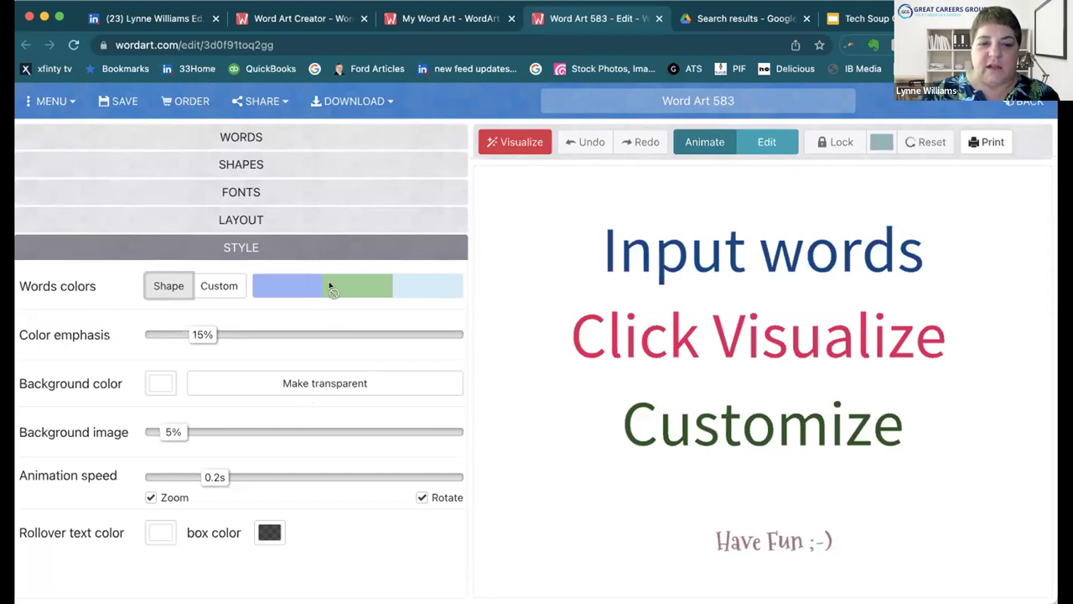
left_click(225, 287)
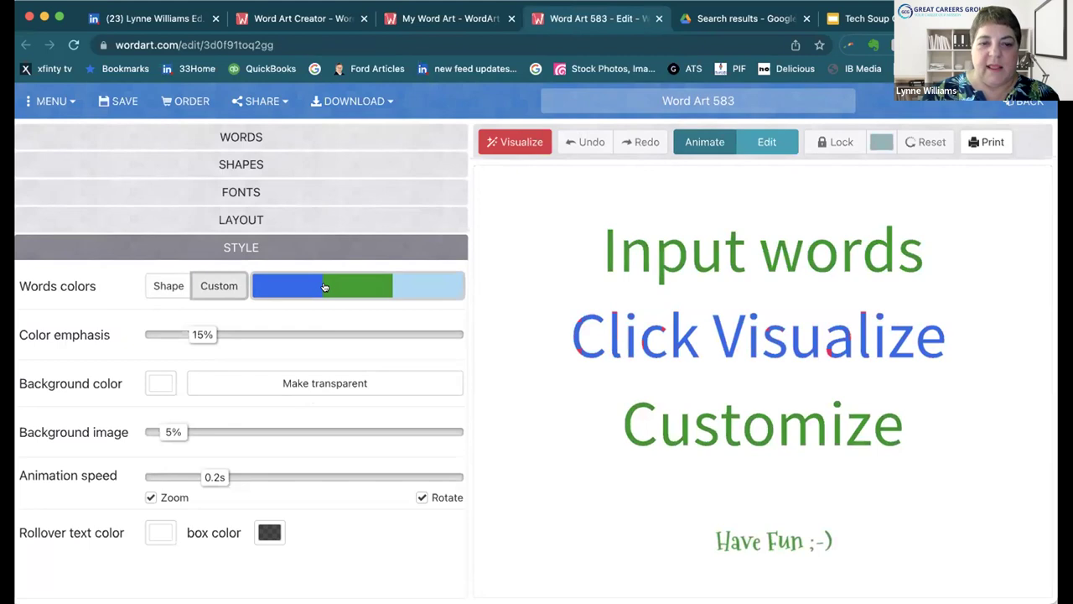
left_click(294, 284)
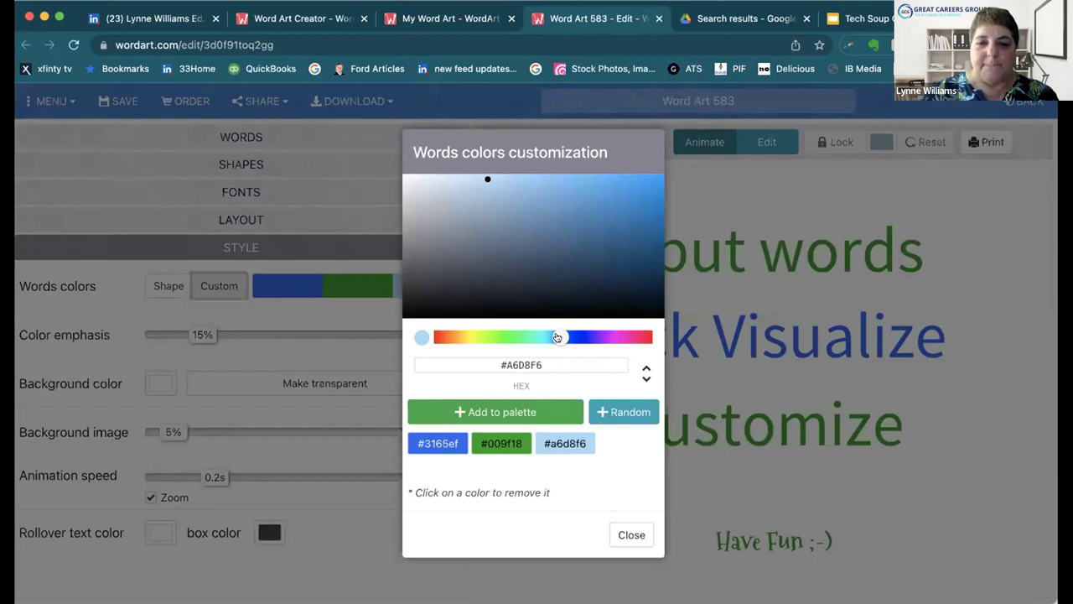
Step: Add a saturated magenta, #ea0bd1, to the word colour palette
left_click_drag(557, 337, 639, 337)
left_click_drag(539, 341, 615, 337)
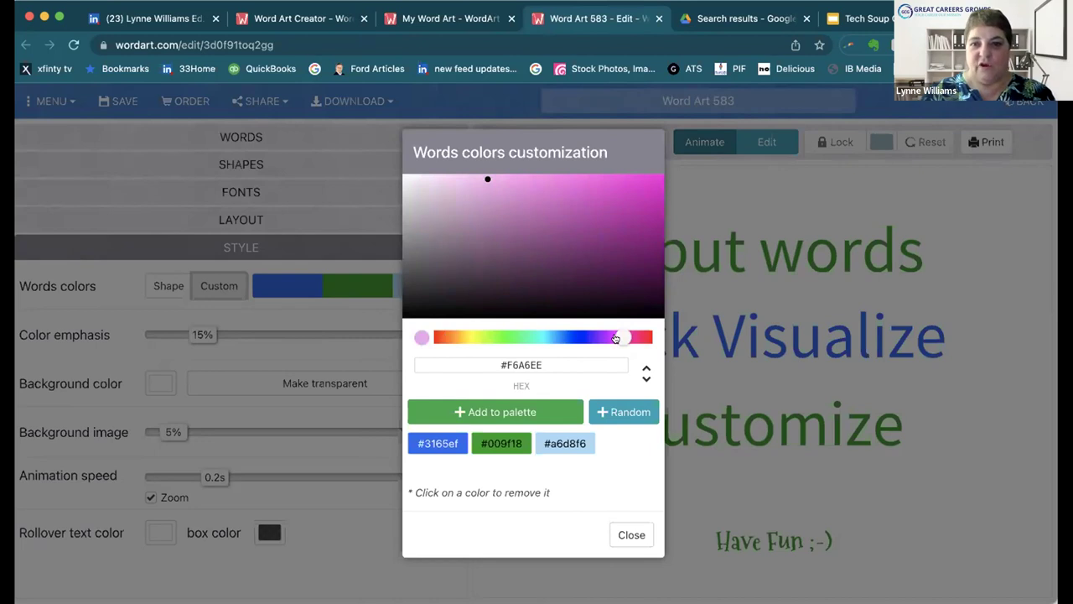
left_click_drag(616, 338, 617, 338)
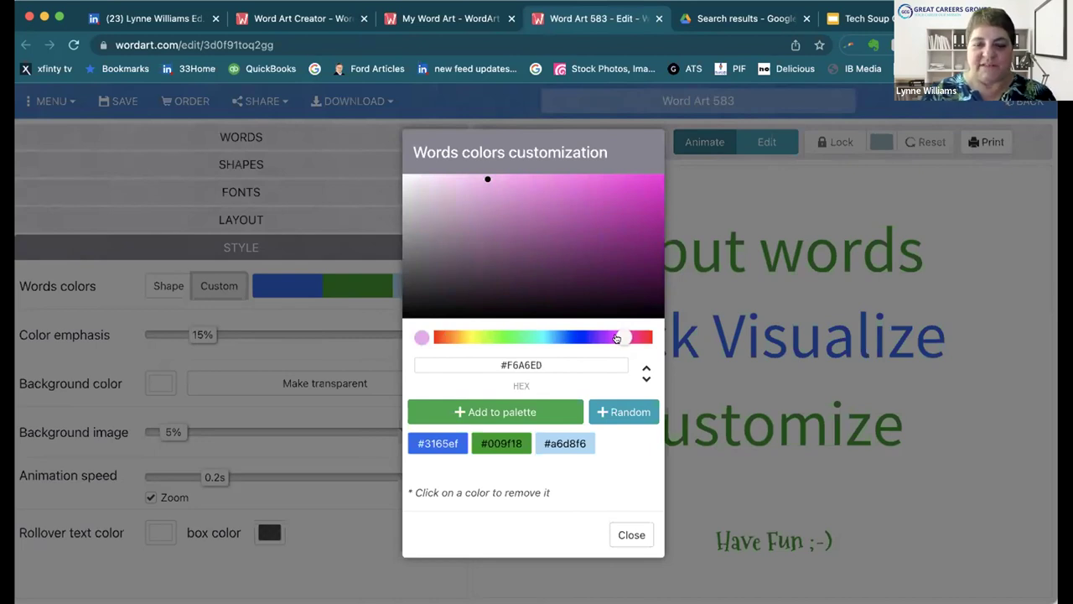
left_click_drag(542, 364, 496, 359)
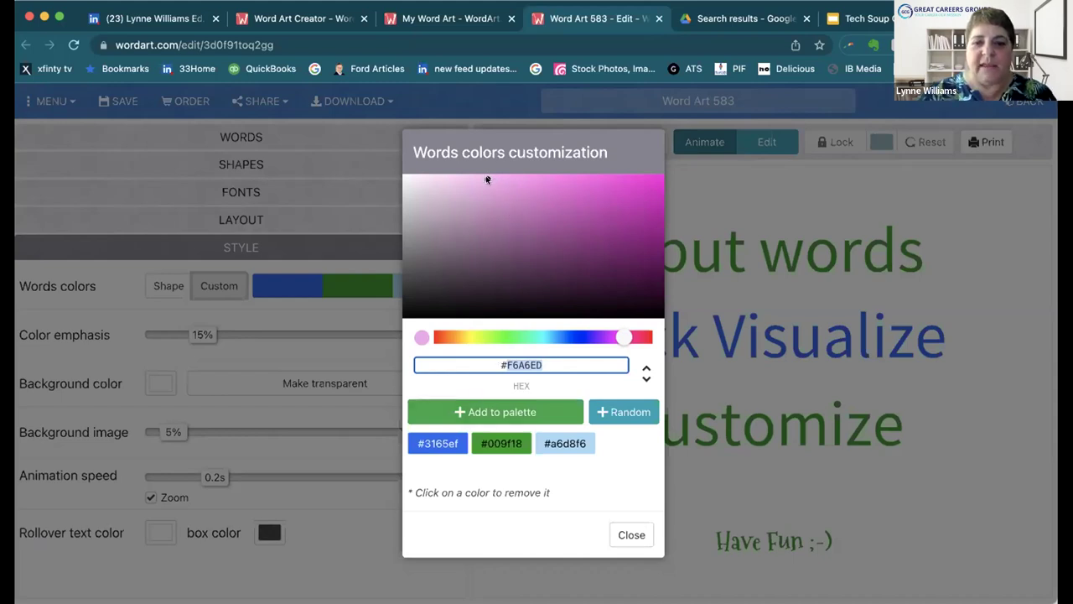
left_click(610, 192)
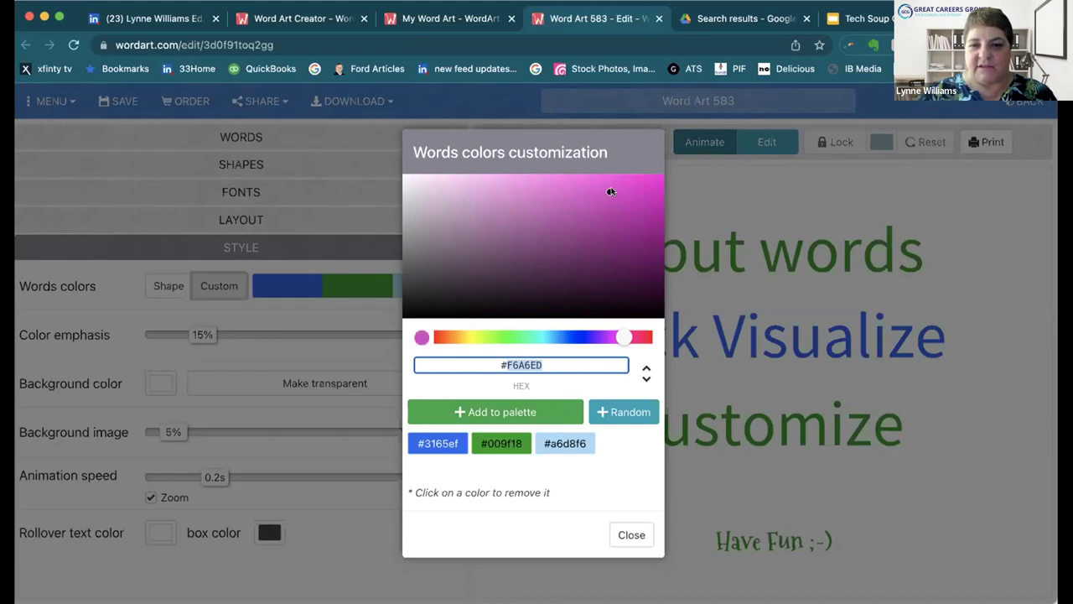
left_click_drag(639, 188, 652, 186)
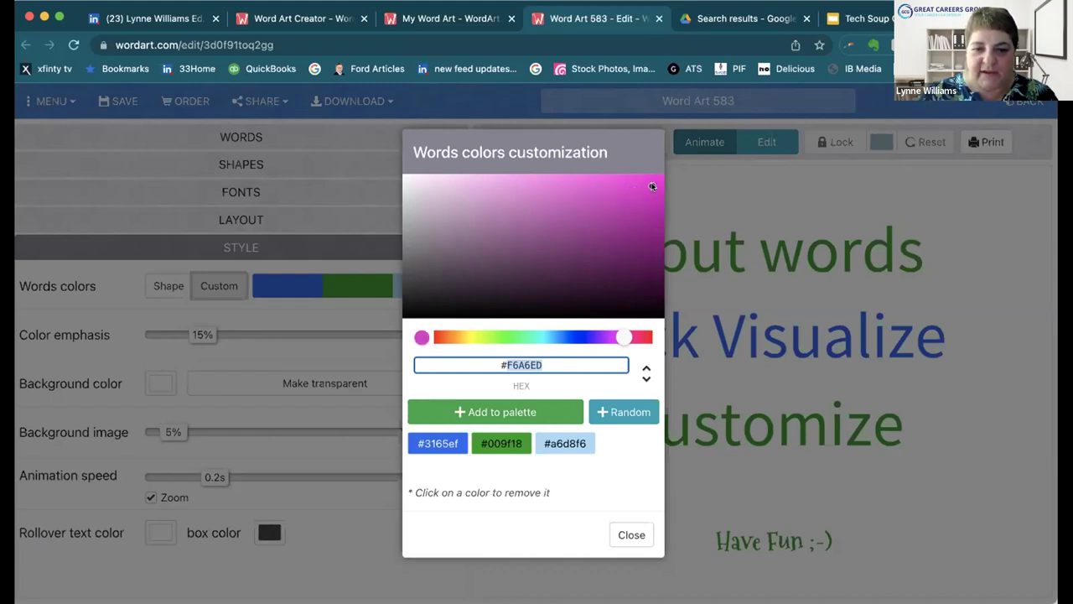
left_click(514, 412)
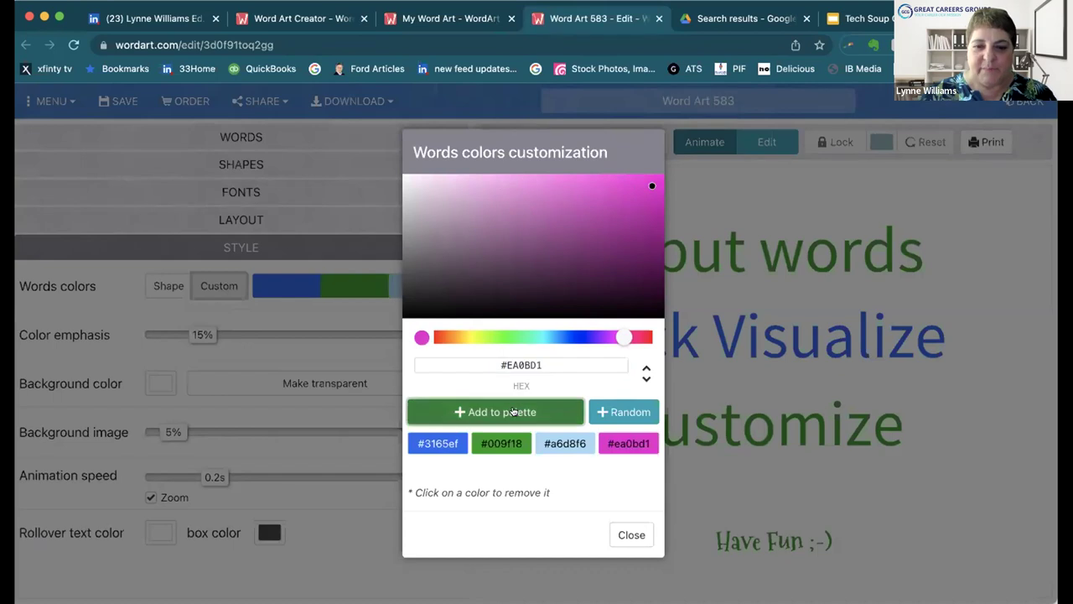
Step: Add near-black #121112 and gray #686568 to the palette
left_click_drag(413, 302, 416, 307)
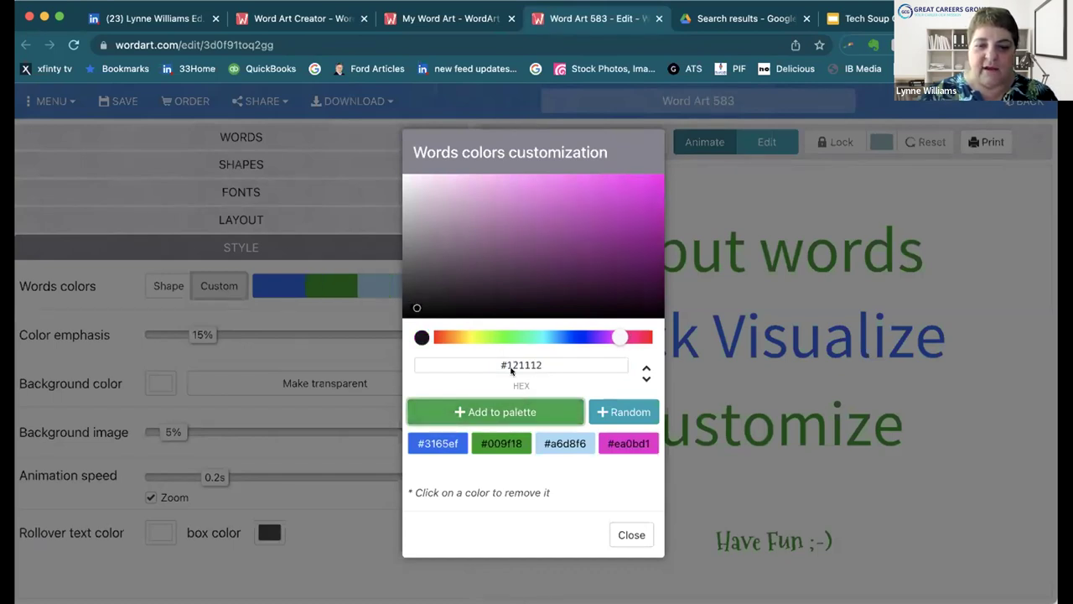
left_click(520, 410)
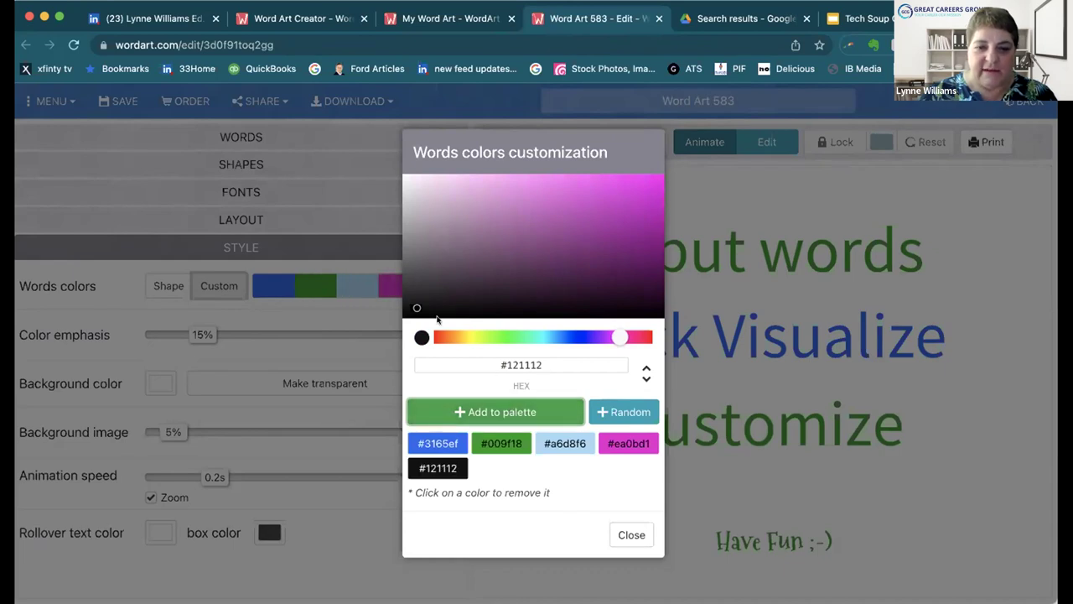
left_click_drag(416, 307, 410, 259)
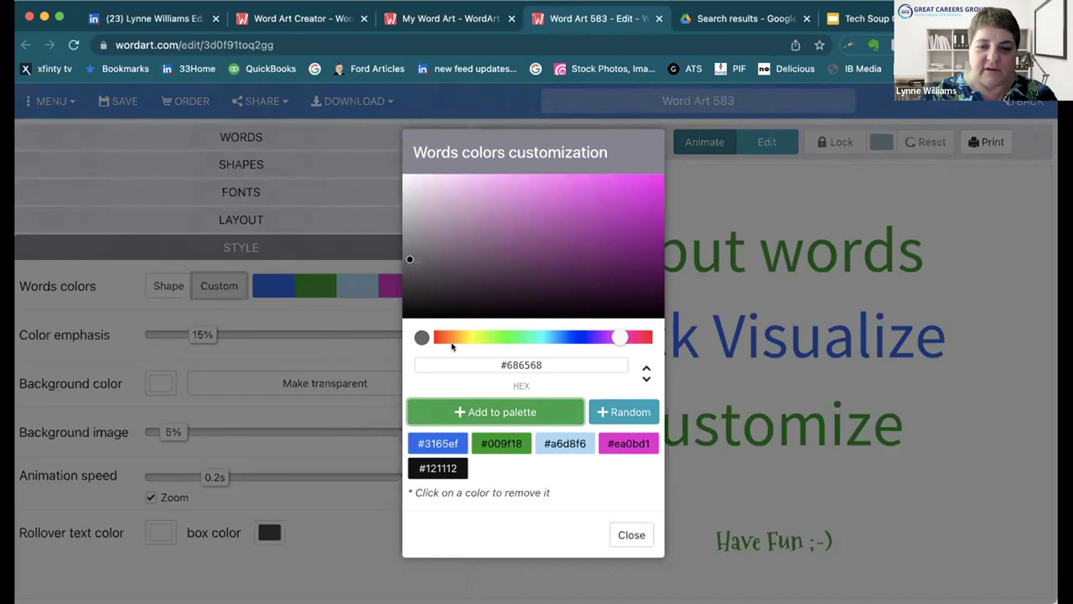
left_click(496, 411)
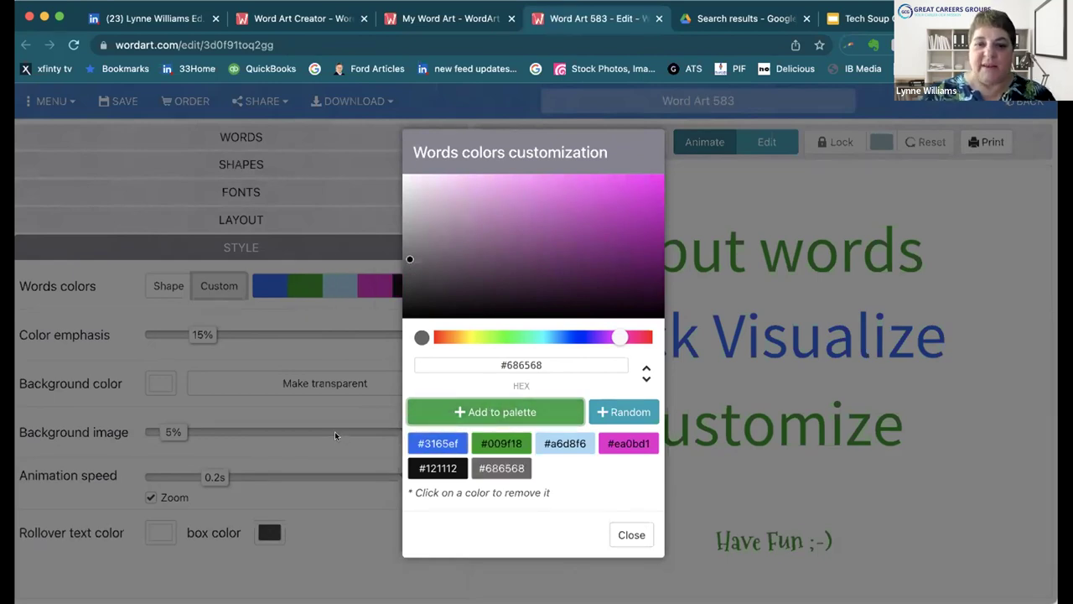
Step: Remove the old blue, green and light-blue swatches and close the colour dialog
left_click(436, 442)
left_click(436, 441)
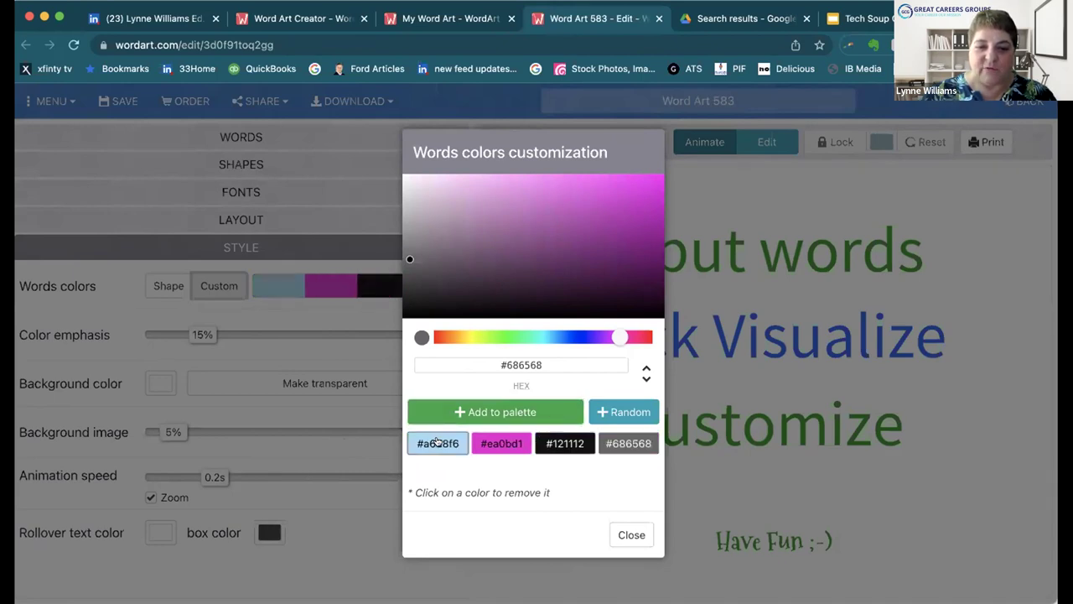
left_click(436, 442)
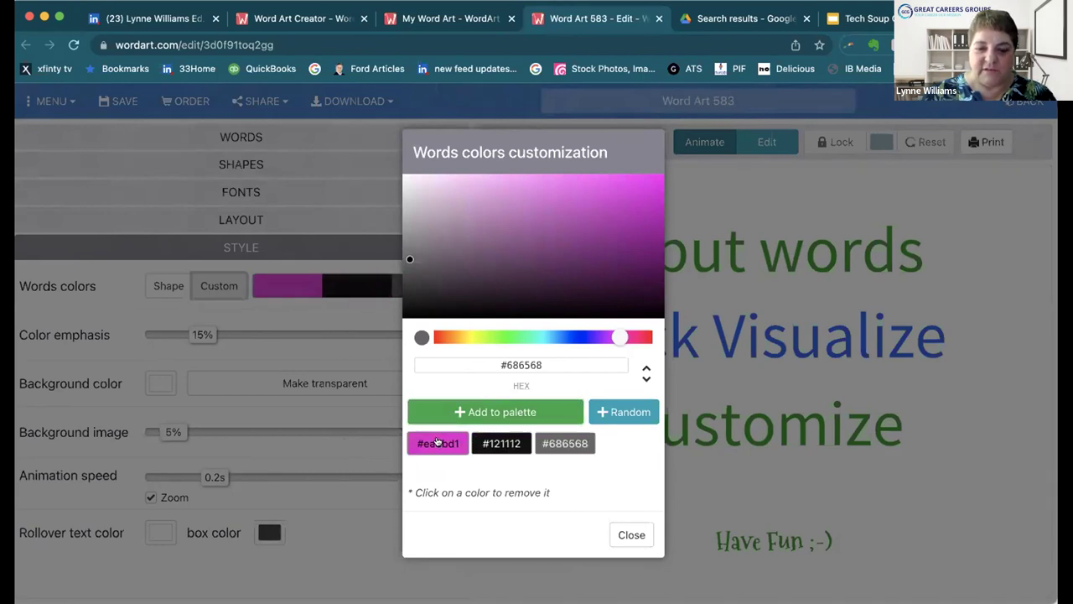
left_click(634, 536)
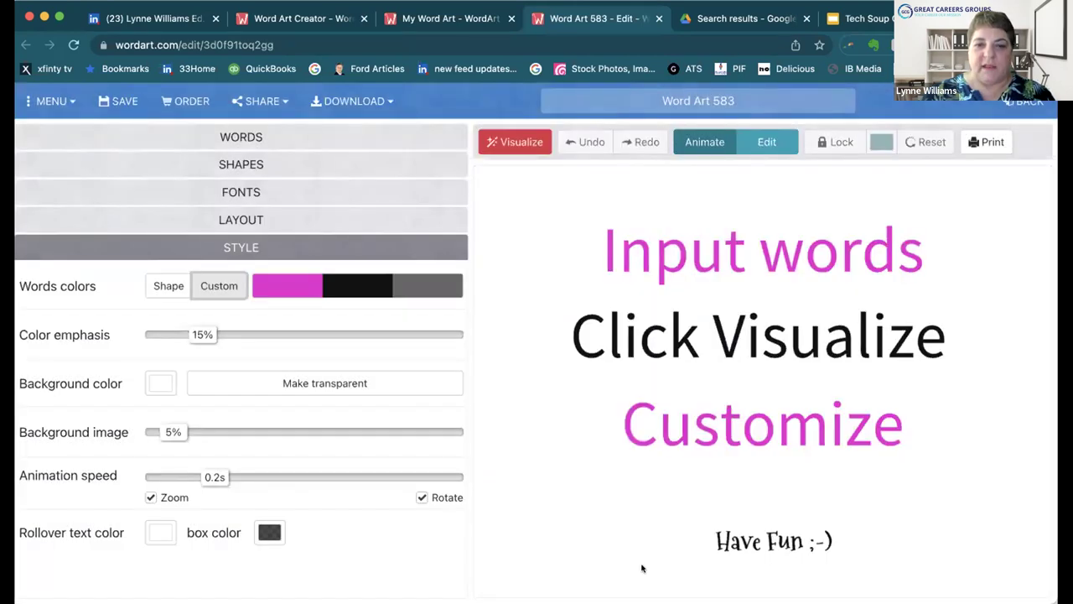
Step: Set word sizes to 9 (Giving Tuesday), 4 (Donate) and 3 (Fundraise), then visualize
left_click(238, 138)
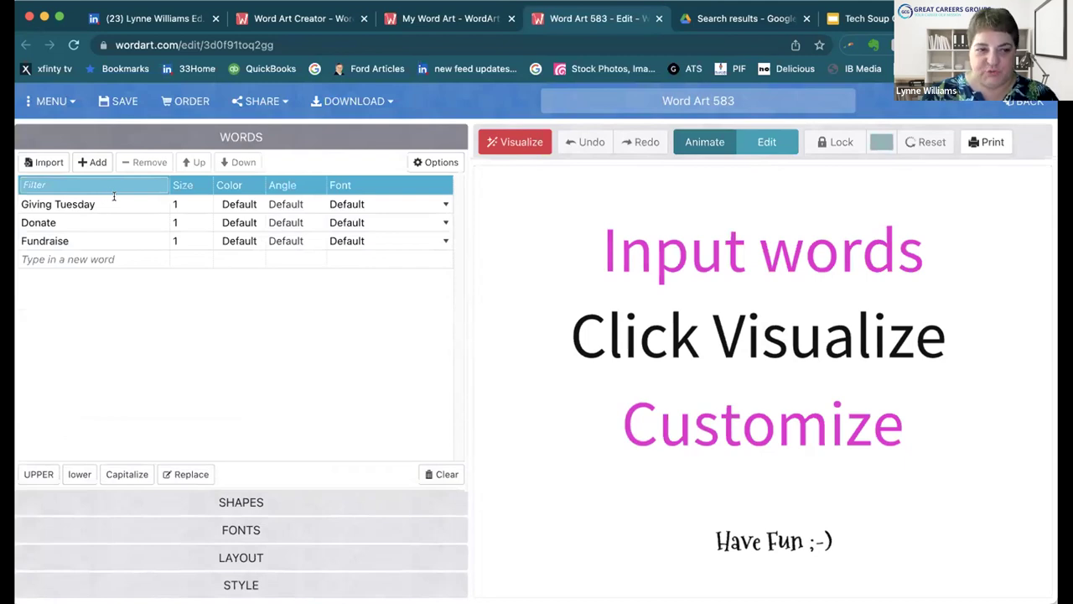
left_click(185, 201)
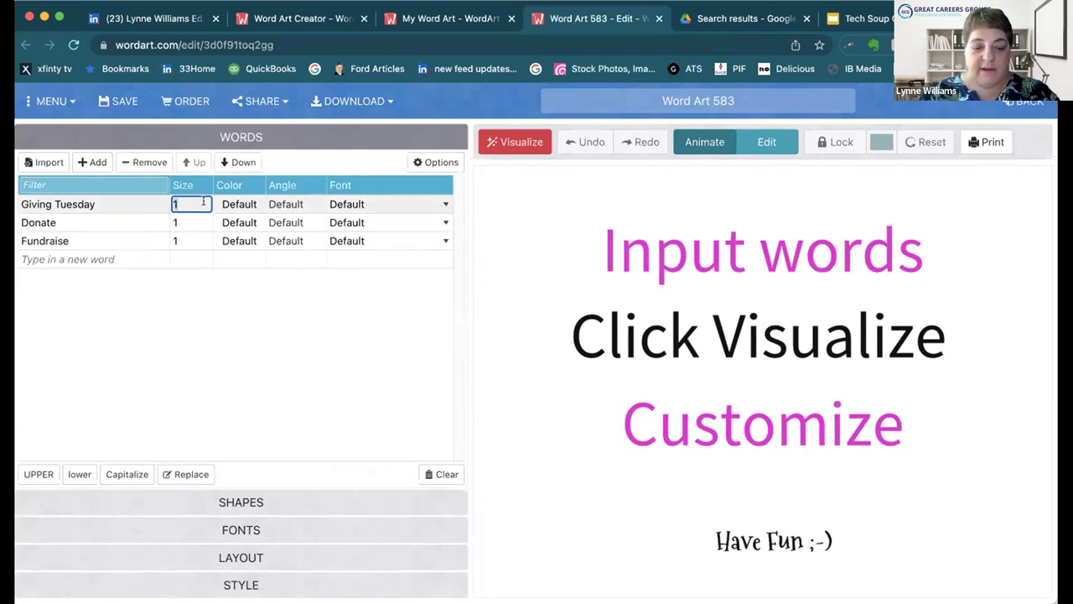
type("9")
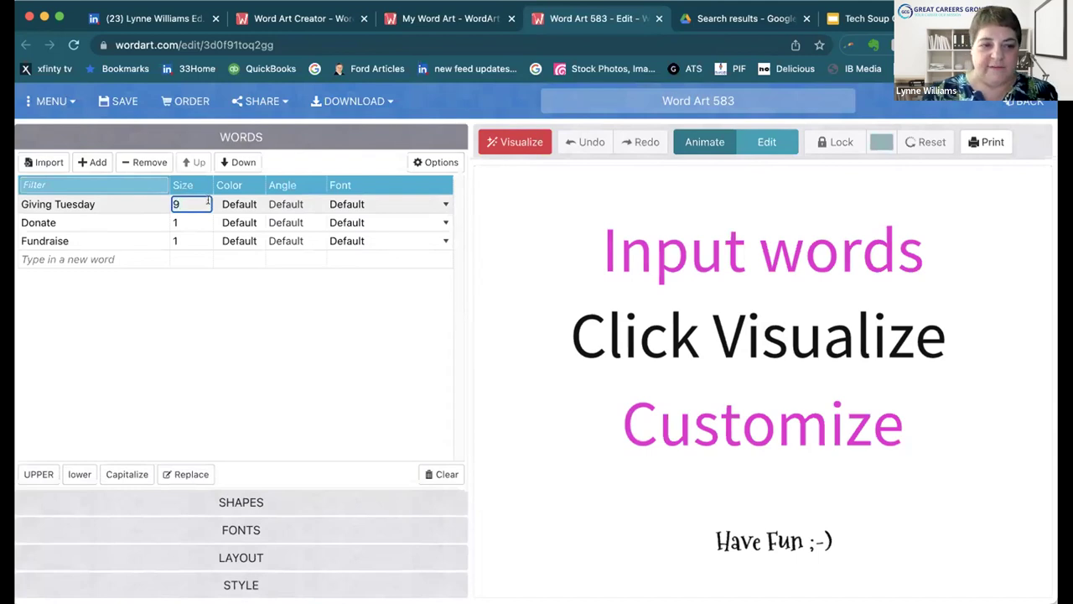
left_click(186, 222)
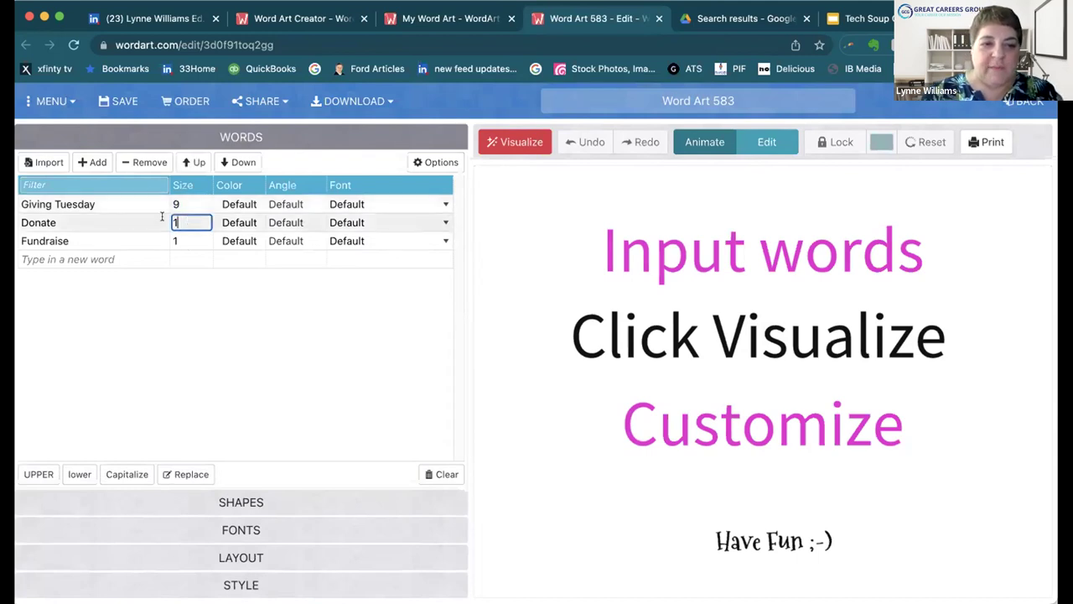
type("4")
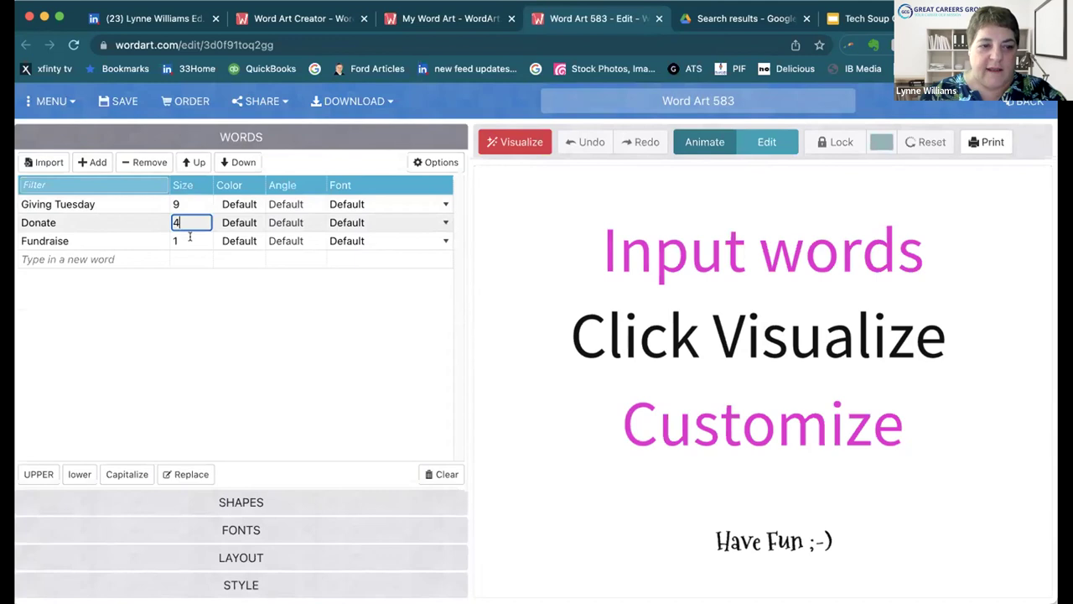
key("Return")
type("3")
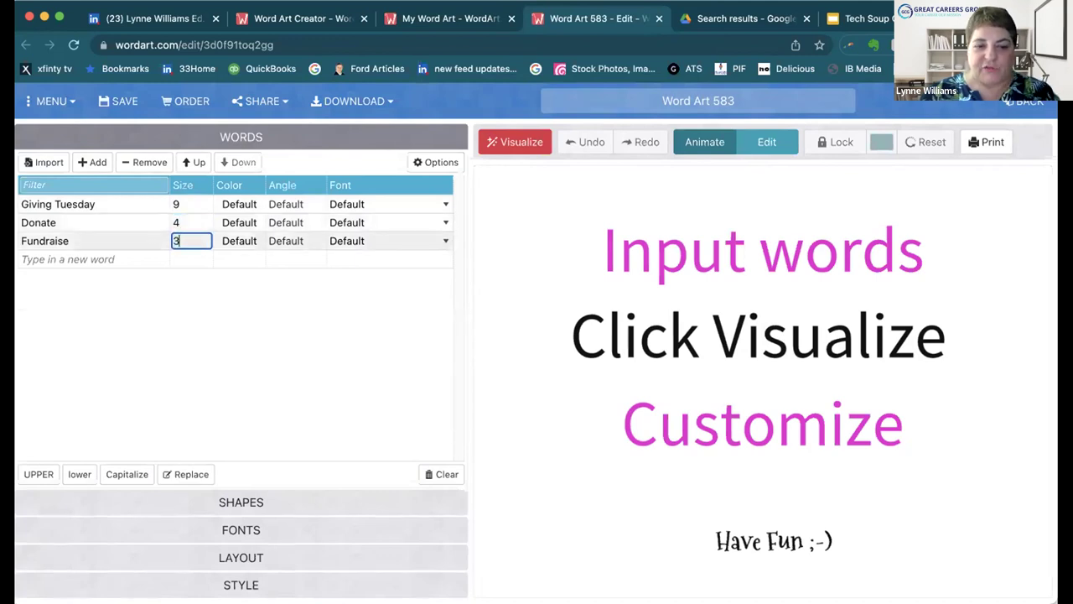
left_click(513, 140)
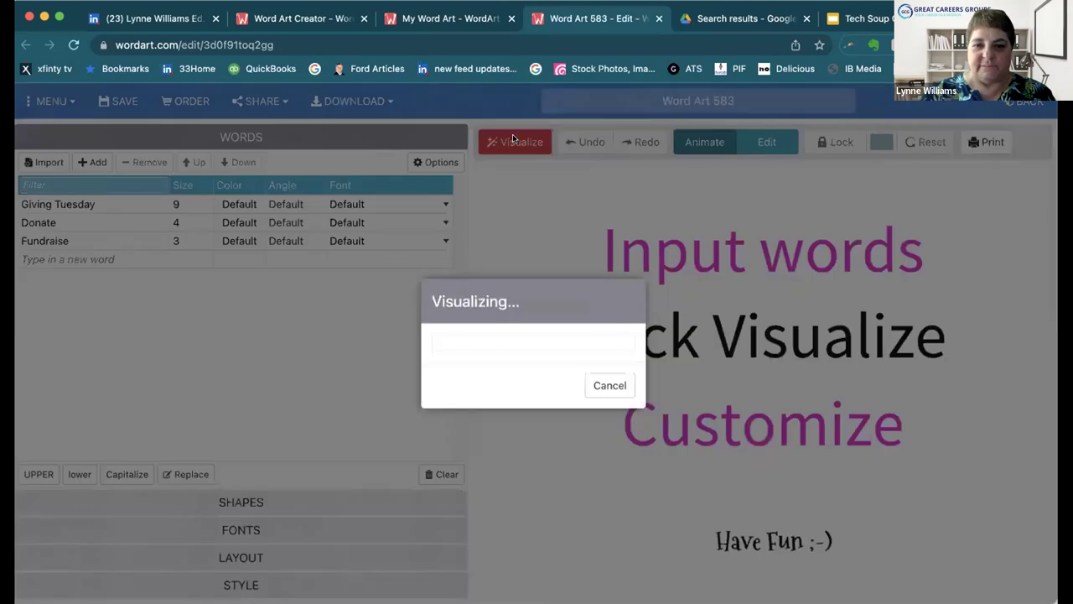
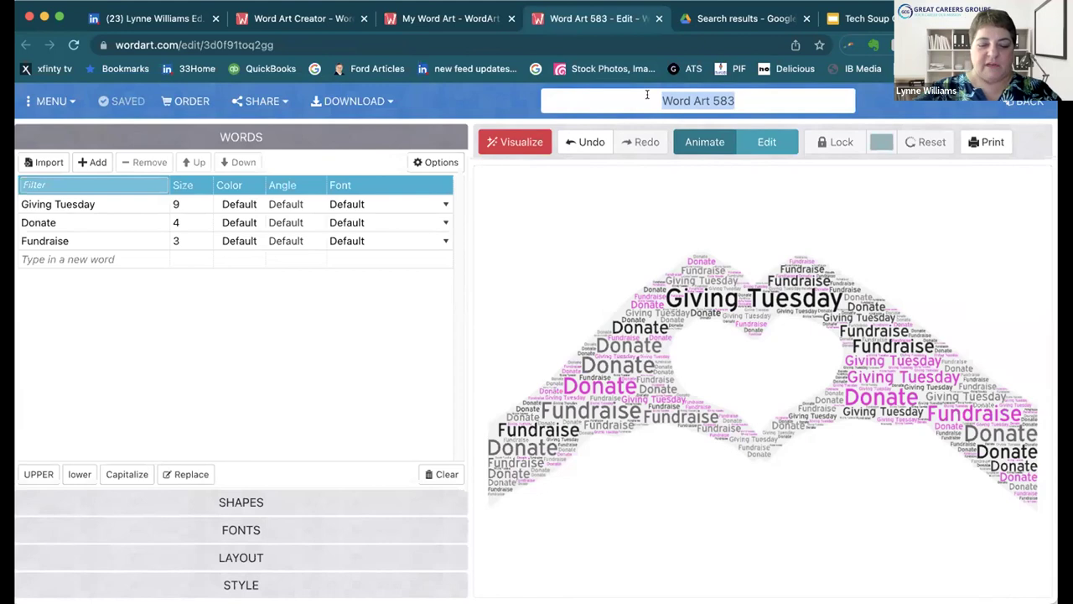
Step: Title the word art 'Heart in Hand', save it, and decline the HQ PNG purchase offer
type("eart")
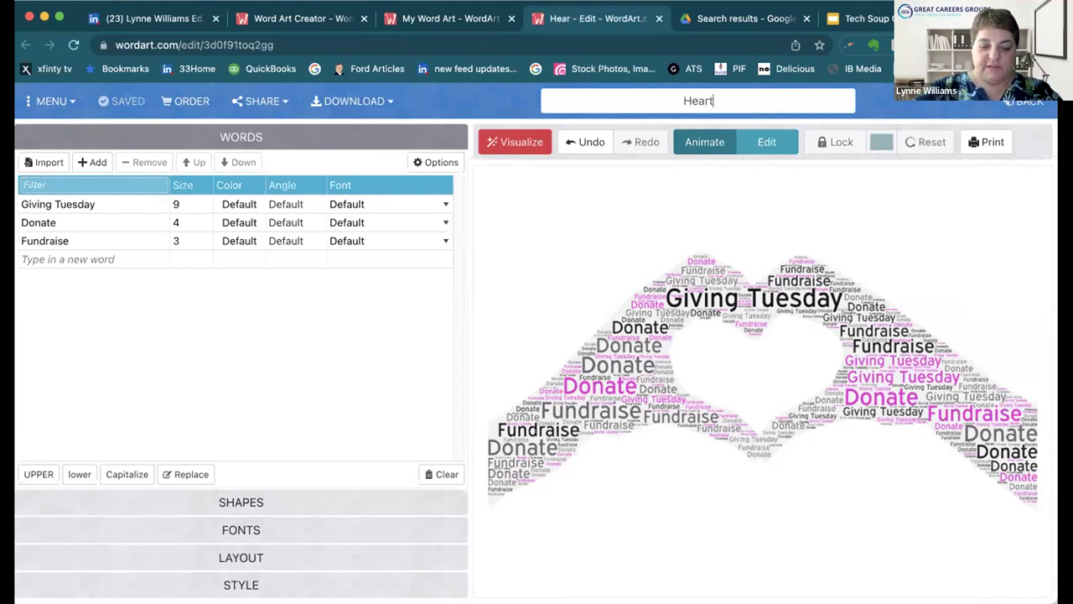
type(" in Hand")
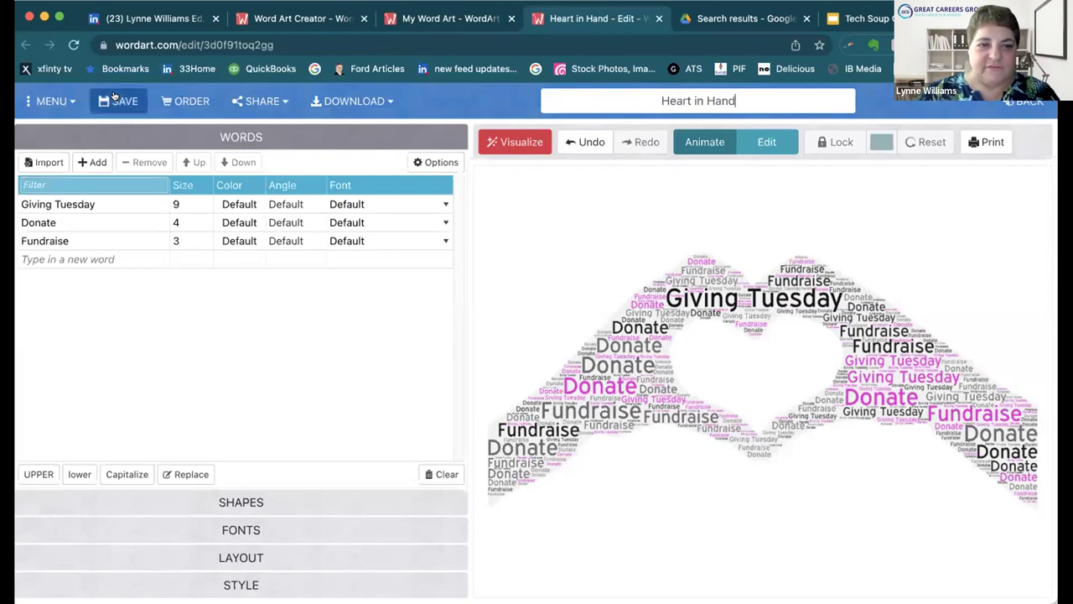
left_click(386, 102)
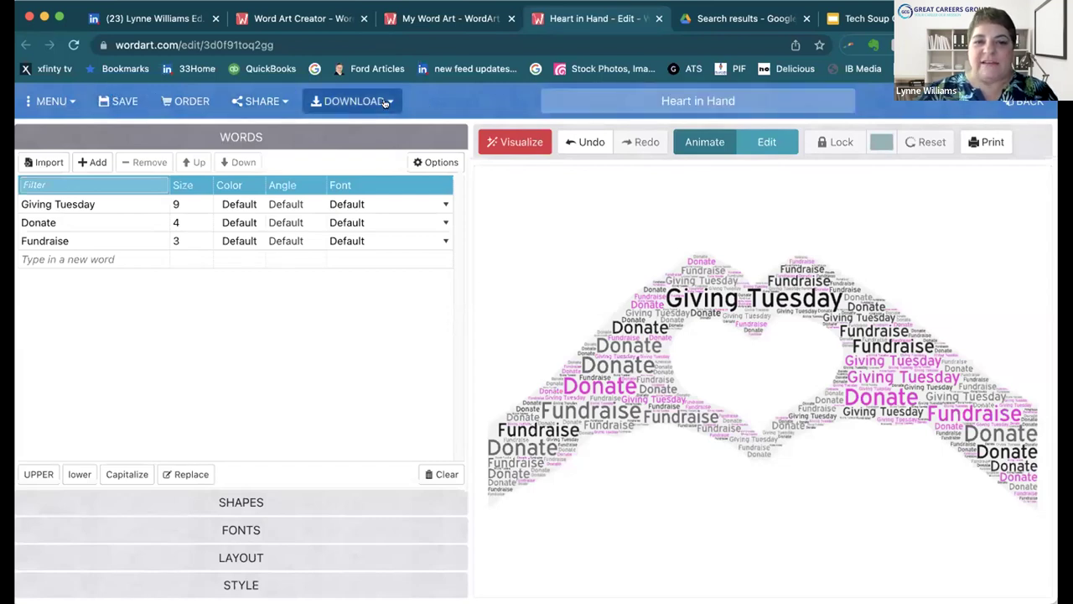
left_click(385, 102)
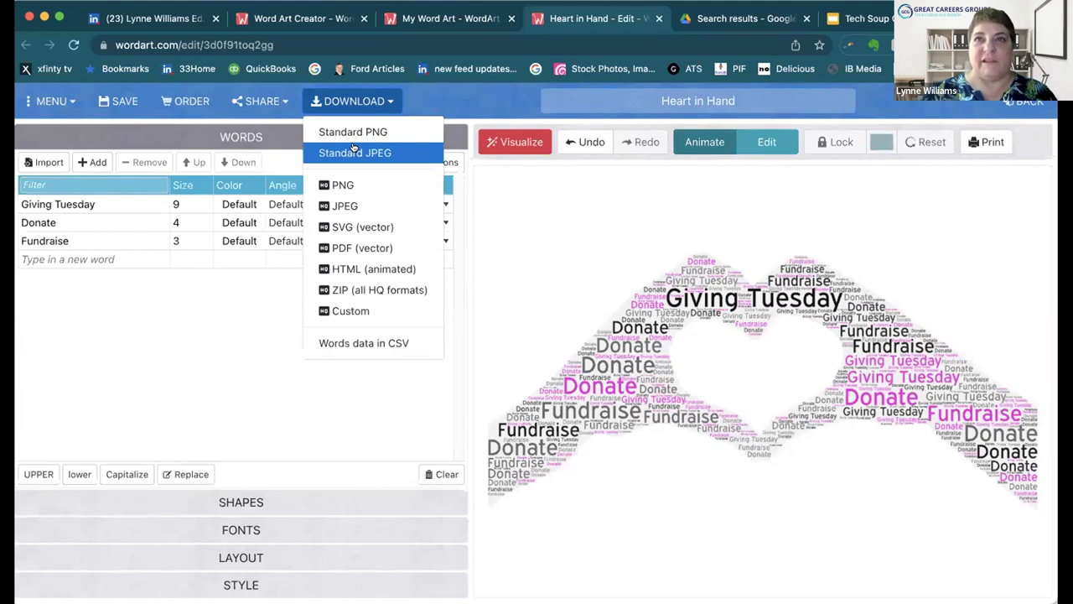
left_click(344, 186)
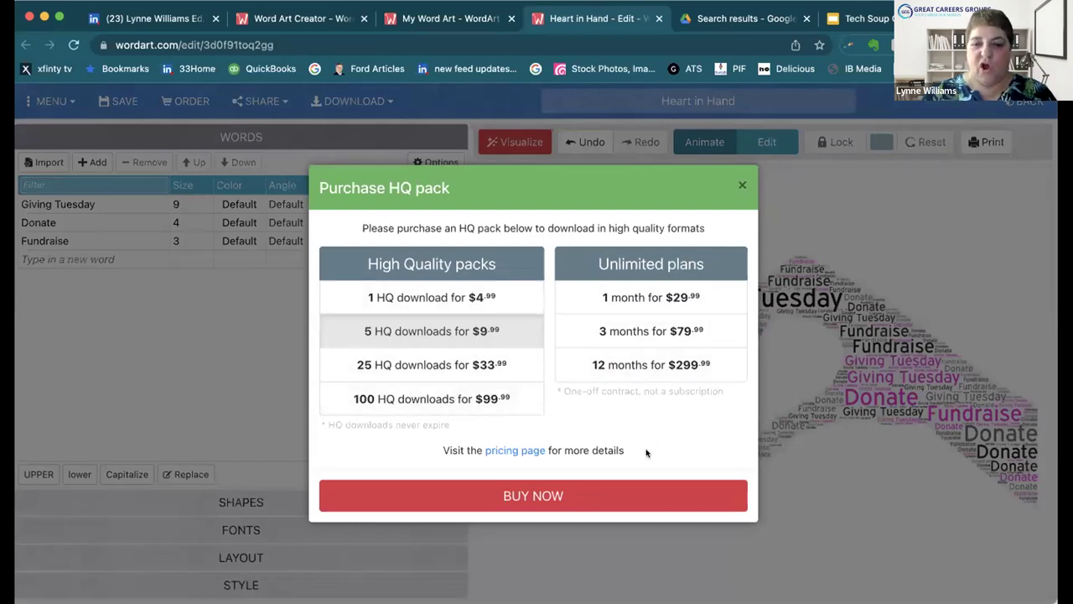
left_click(743, 184)
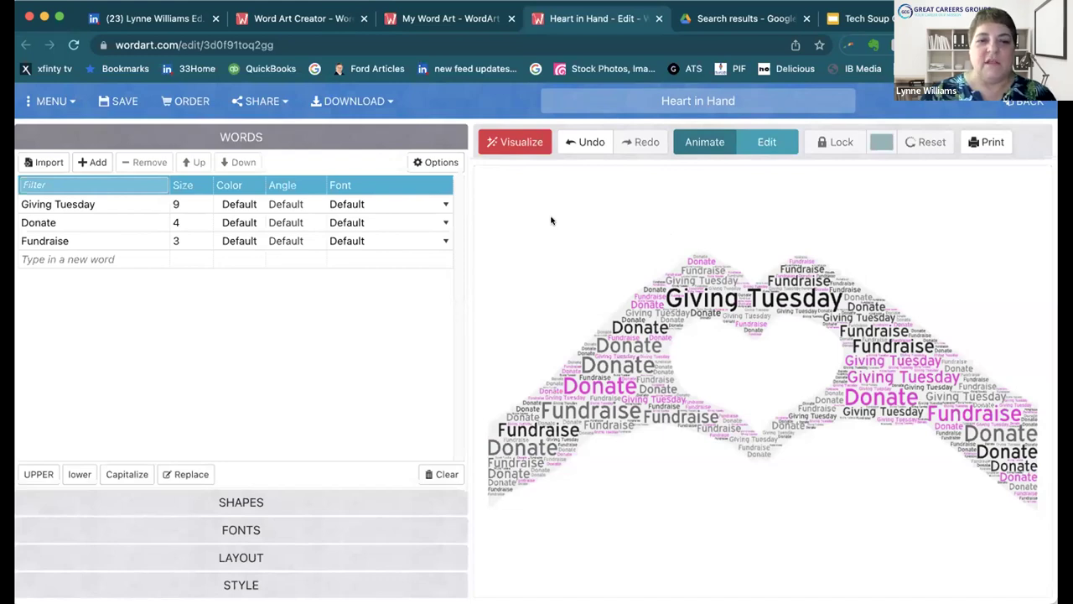
left_click(383, 104)
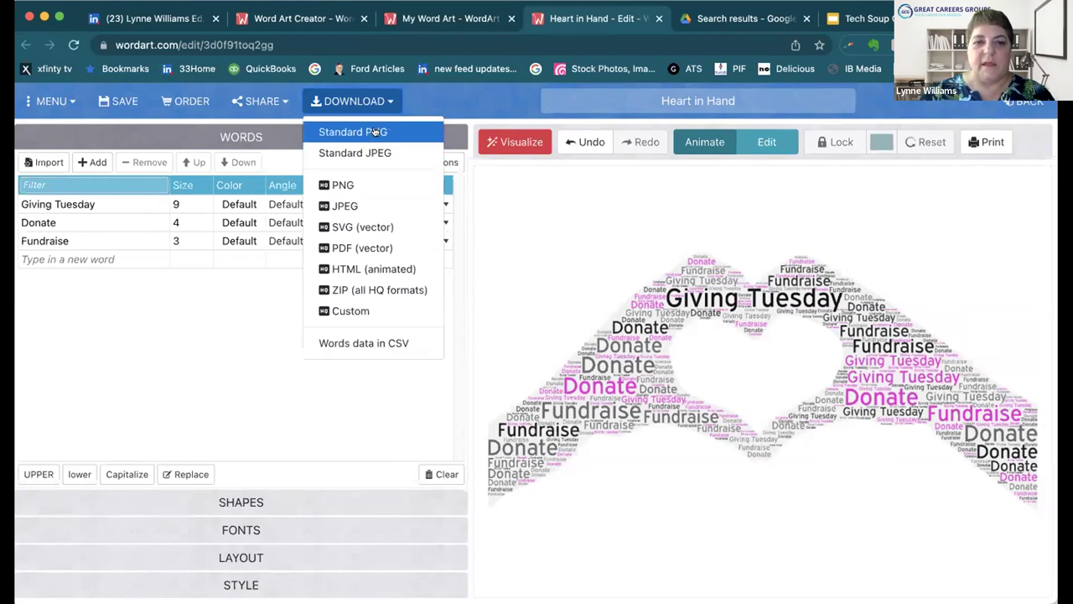
Step: Download the Heart in Hand word cloud as a standard PNG
left_click(375, 132)
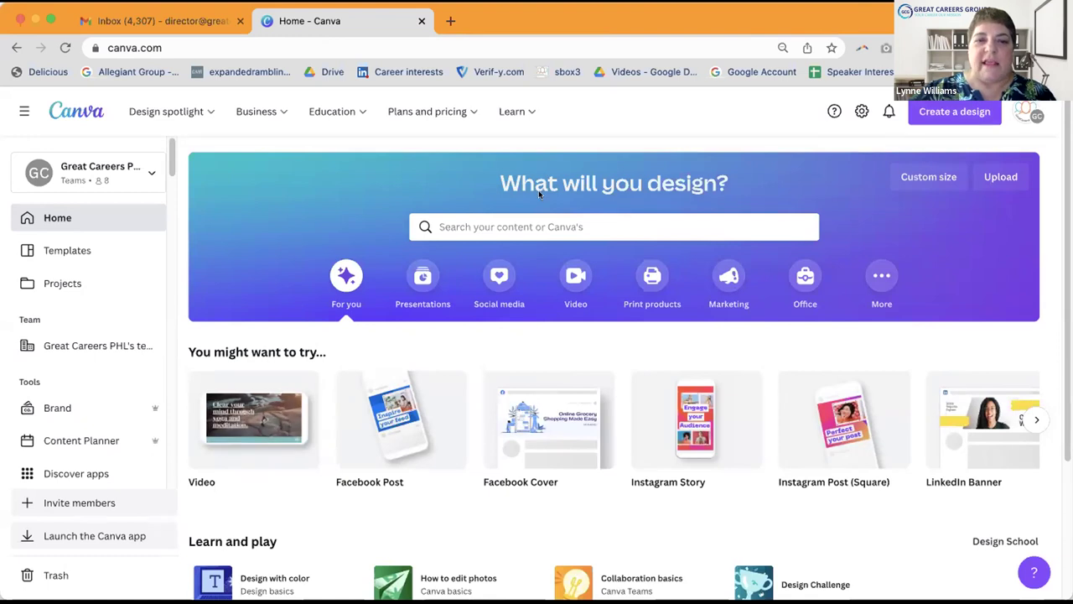
Step: Create a new Instagram Post (Square) design, skipping the custom size option
mouse_move(148, 112)
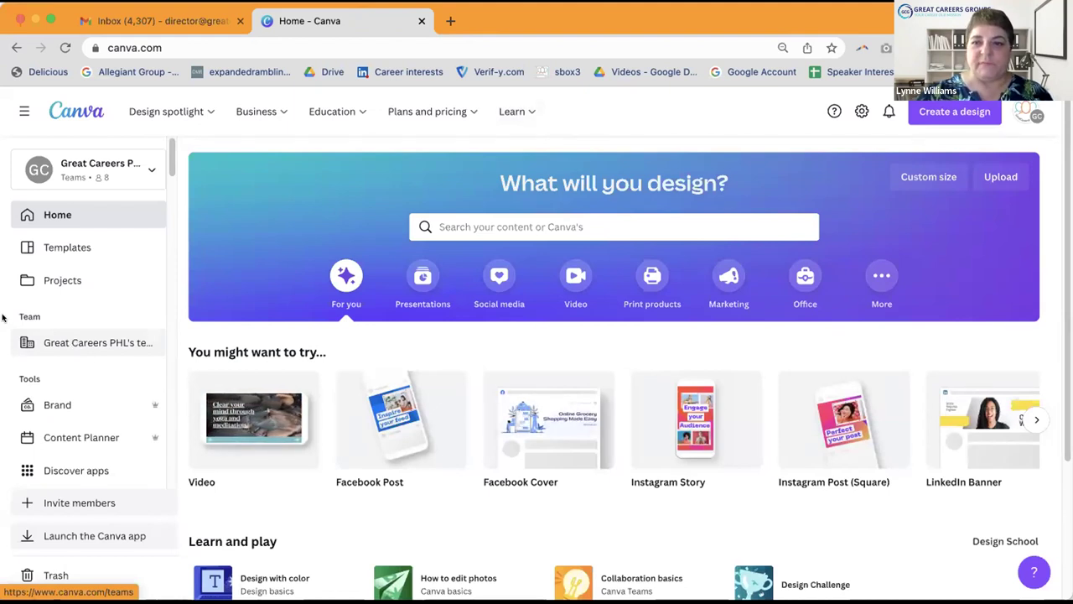
left_click(958, 110)
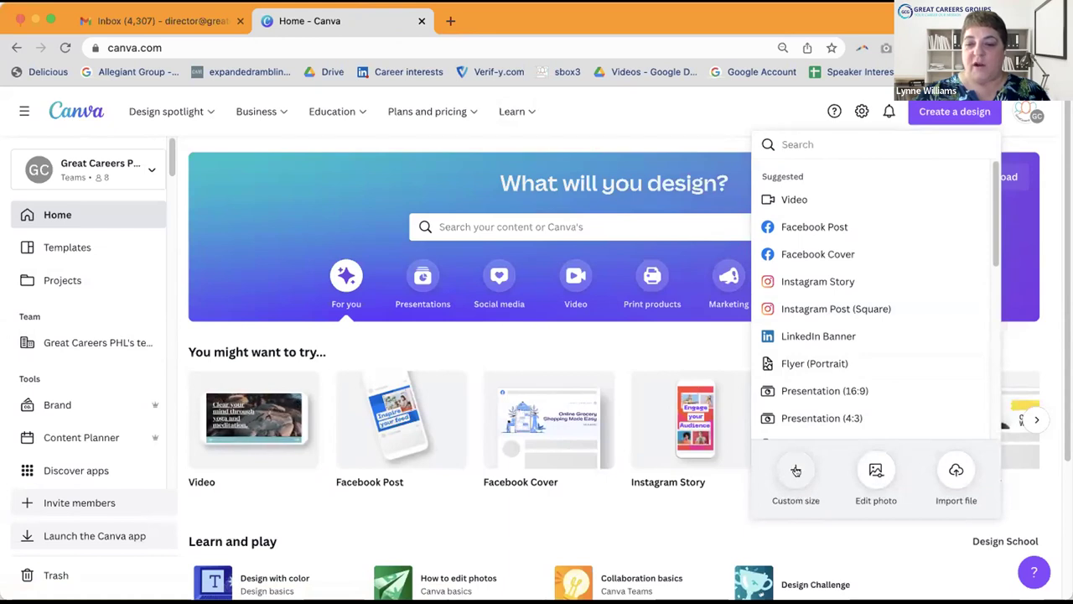
left_click(793, 468)
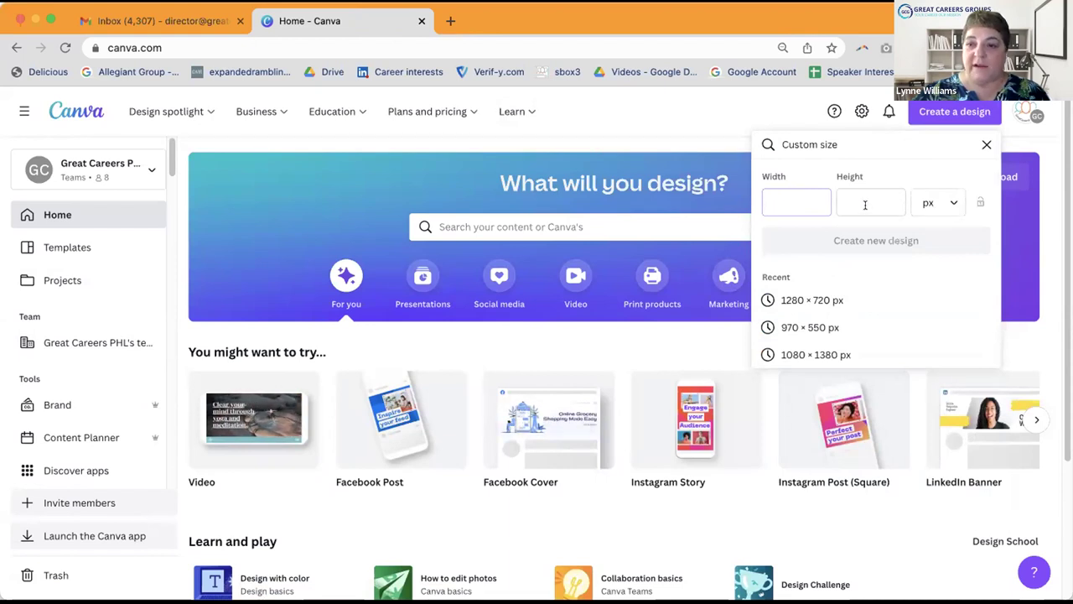
left_click(945, 110)
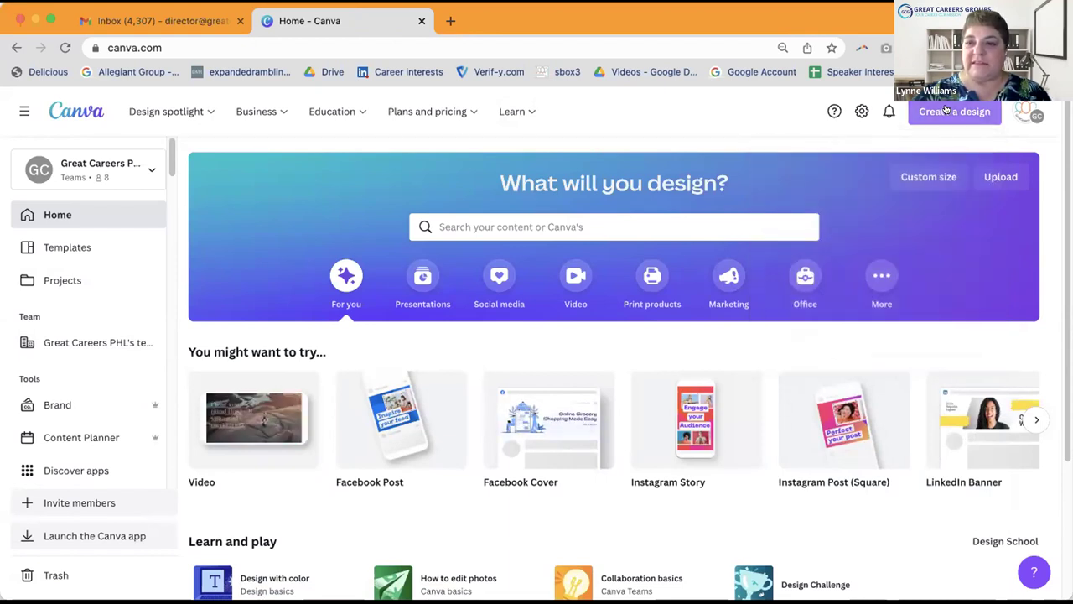
left_click(945, 110)
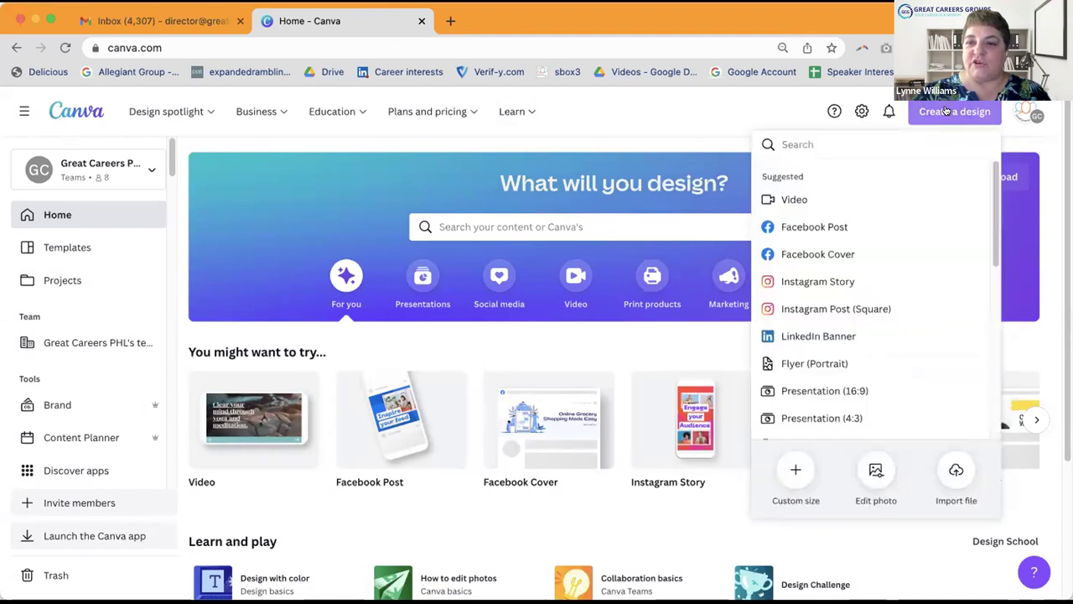
left_click(808, 309)
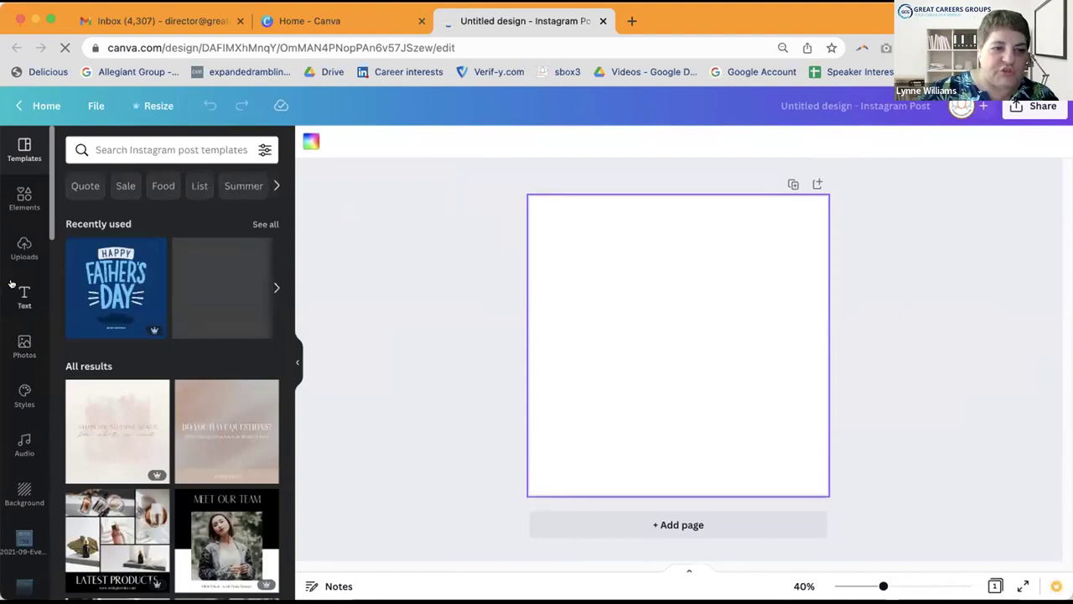
Step: Search Elements for 'Frame' and browse its Photos, Graphics, Videos and Audio results
left_click(23, 198)
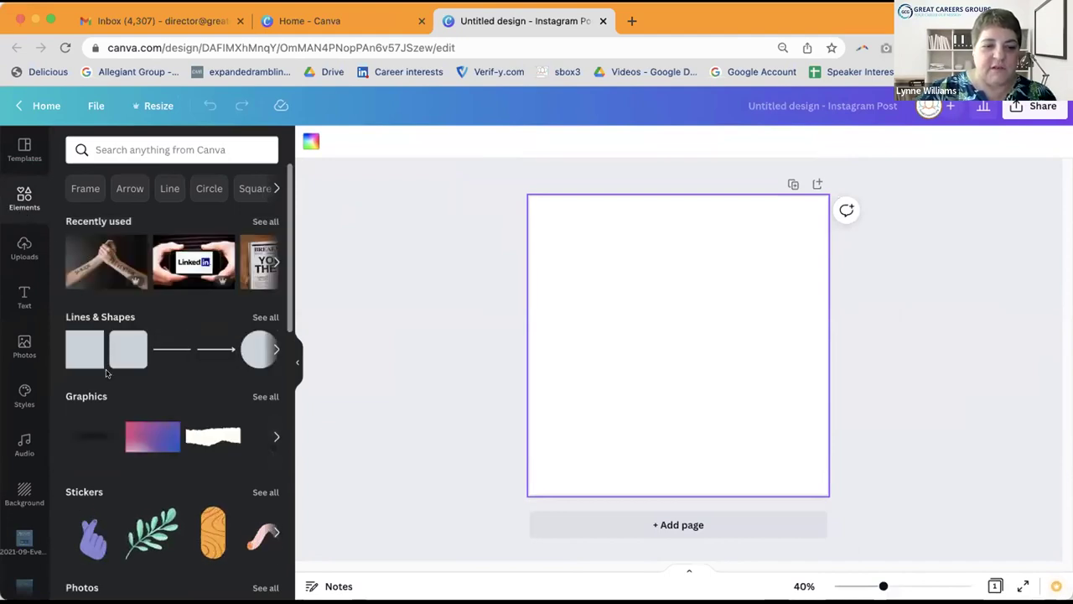
scroll(106, 372, "down", 3)
scroll(106, 372, "down", 3)
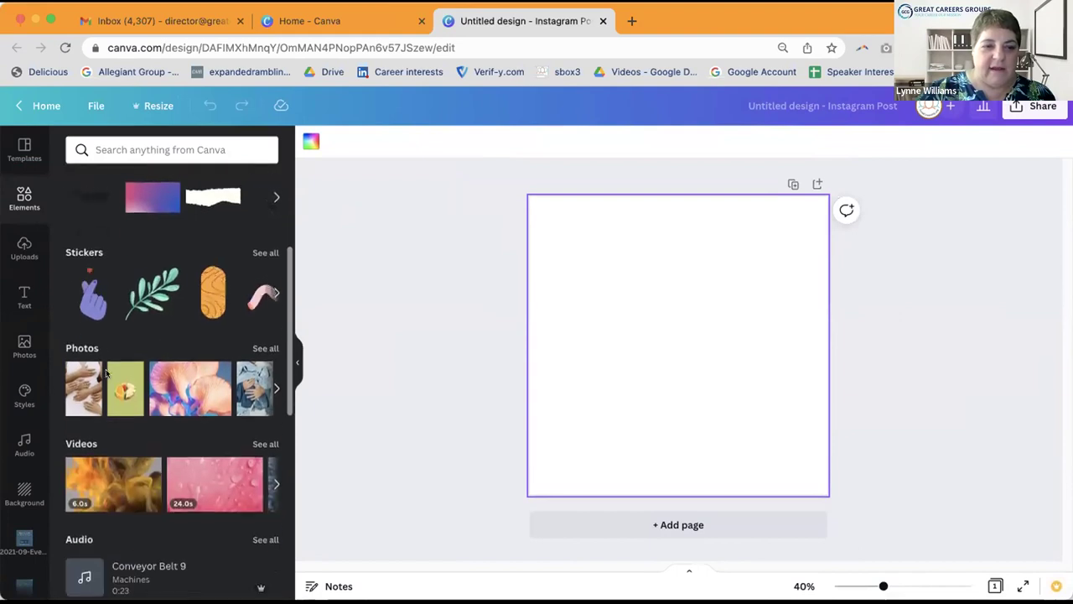
scroll(100, 251, "up", 6)
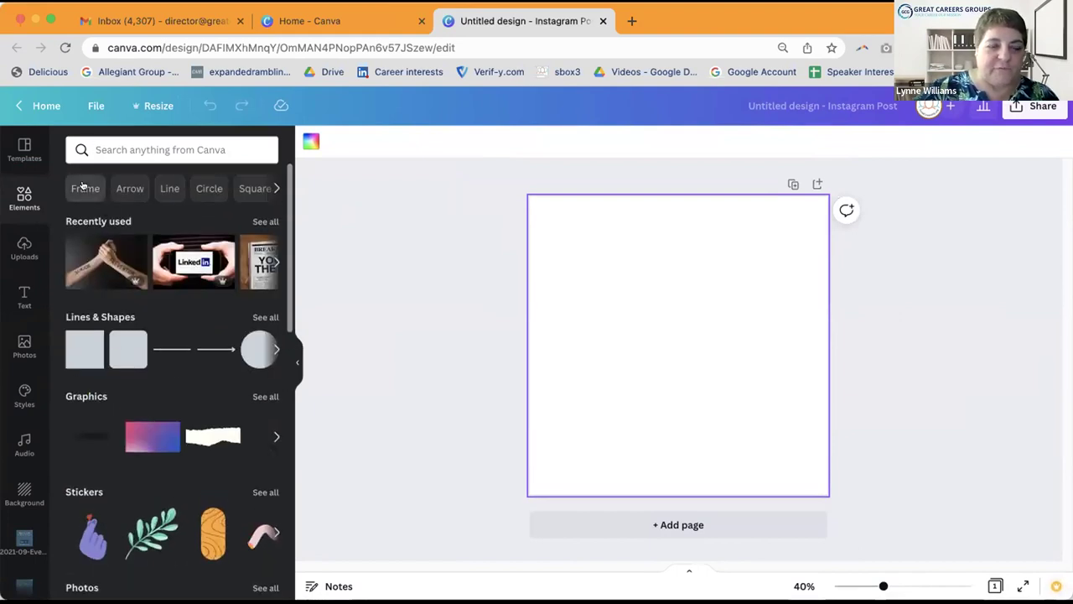
left_click(87, 187)
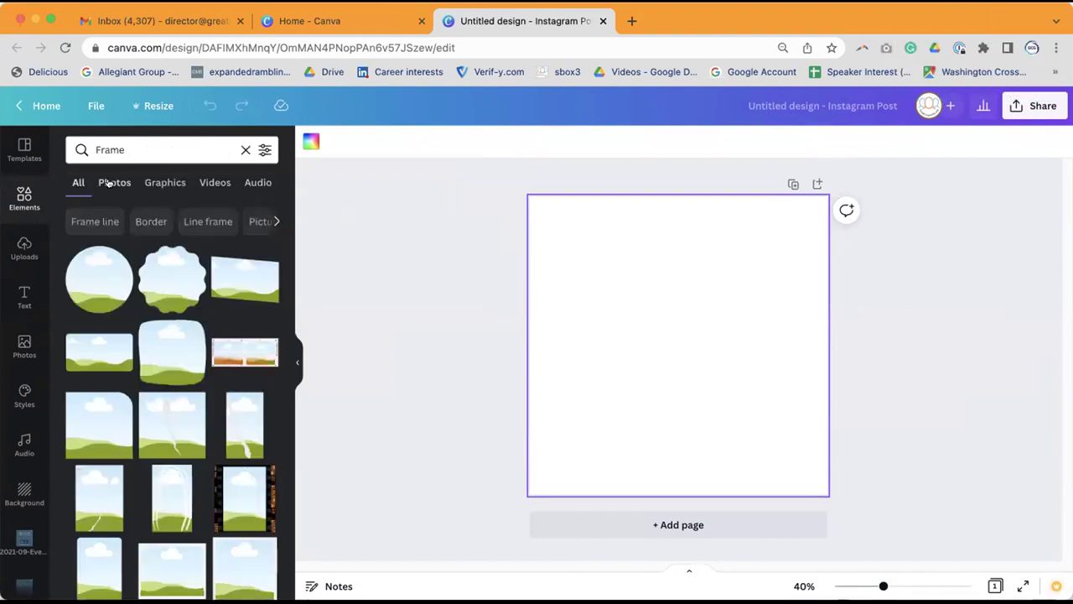
left_click(112, 183)
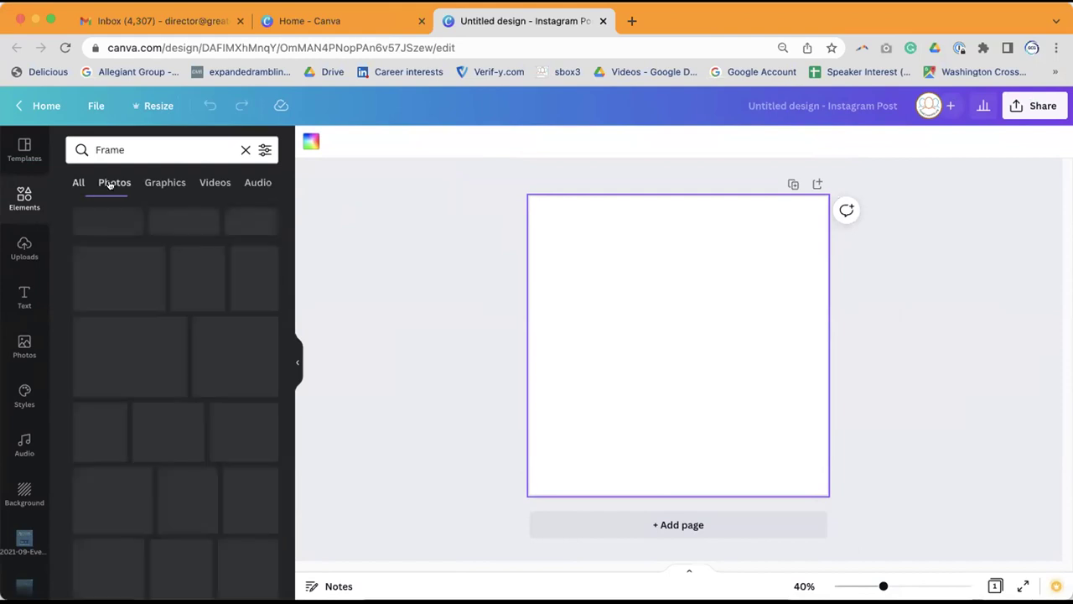
left_click(165, 183)
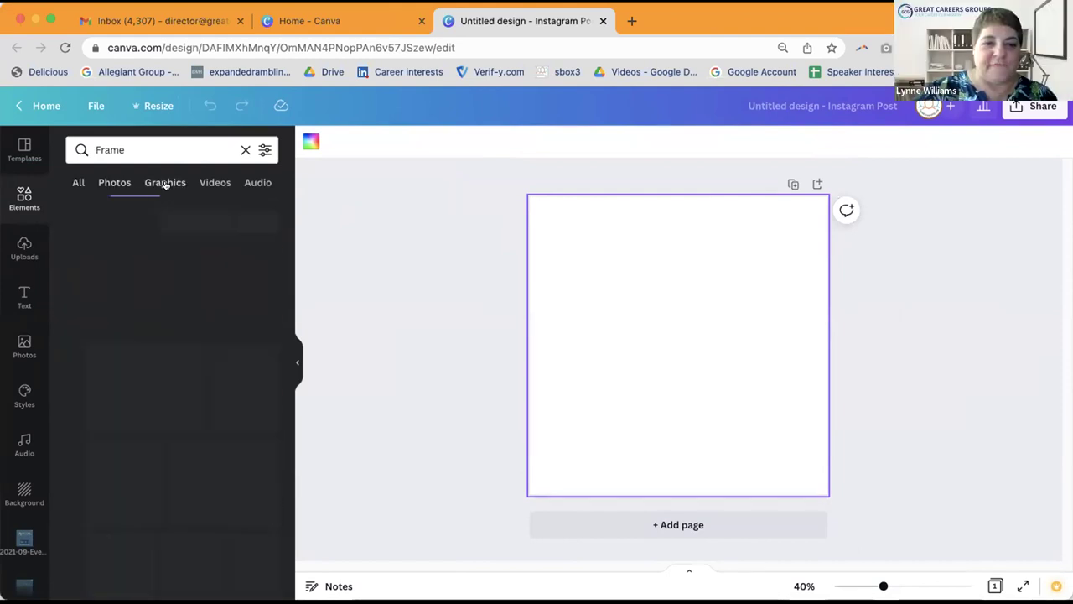
left_click(206, 183)
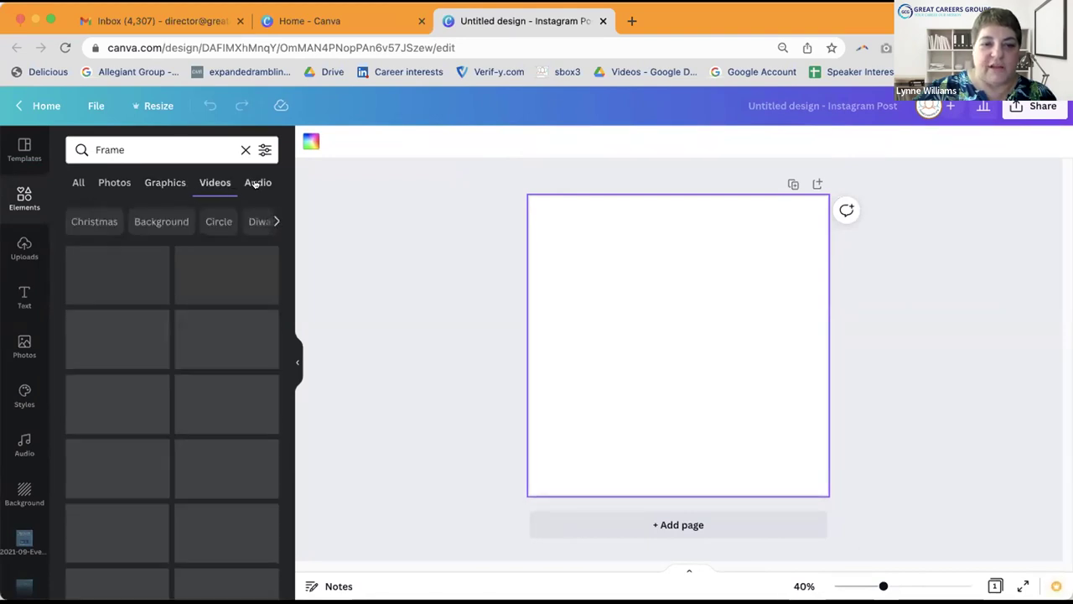
left_click(254, 183)
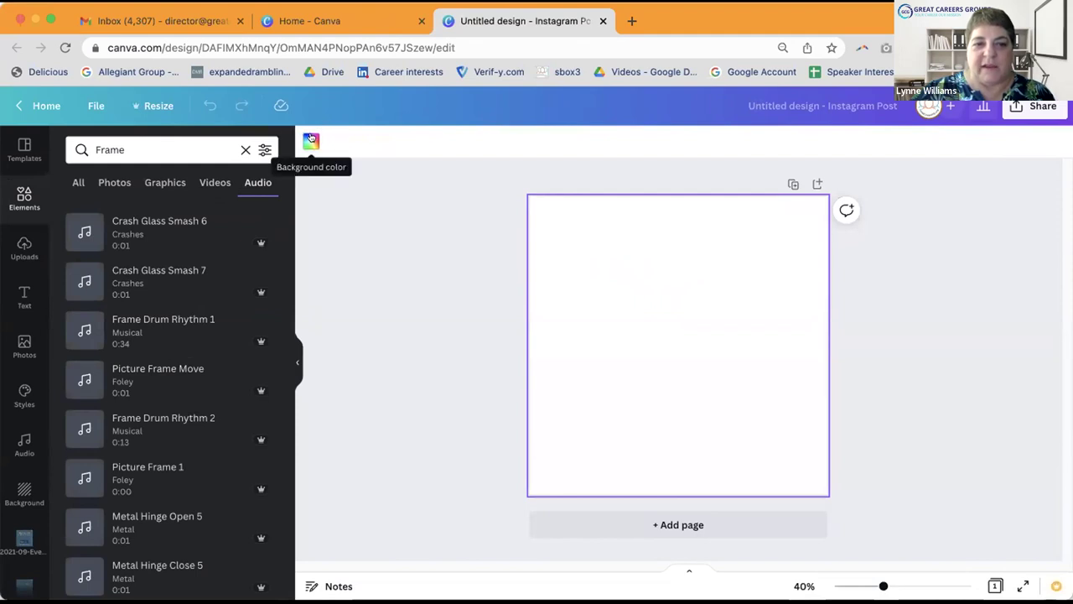
Step: Set the page background to the light grey swatch from Muted Colors for 2021
left_click(311, 142)
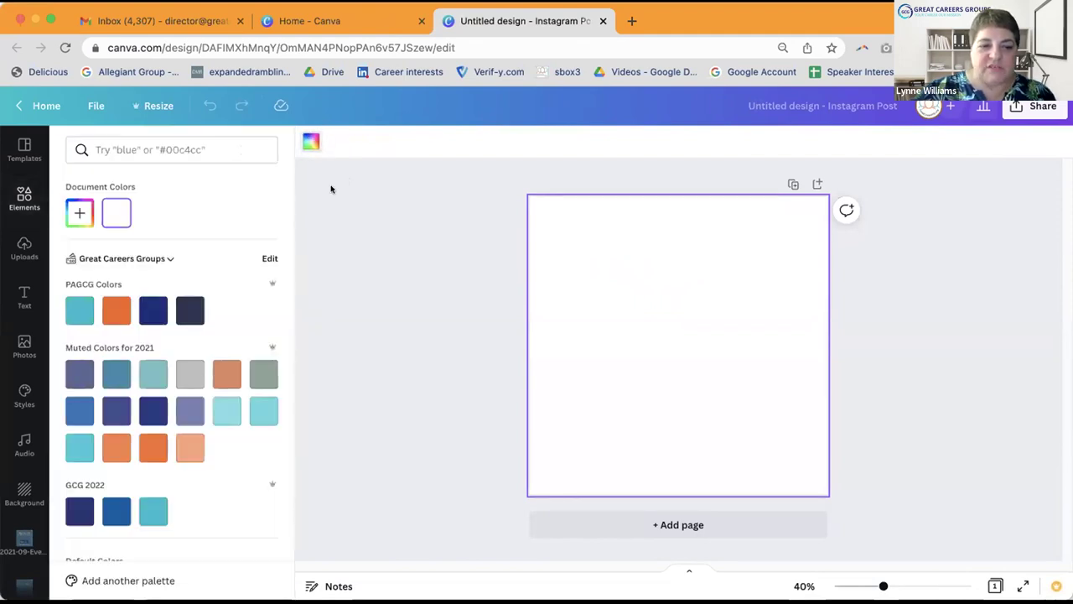
left_click(186, 377)
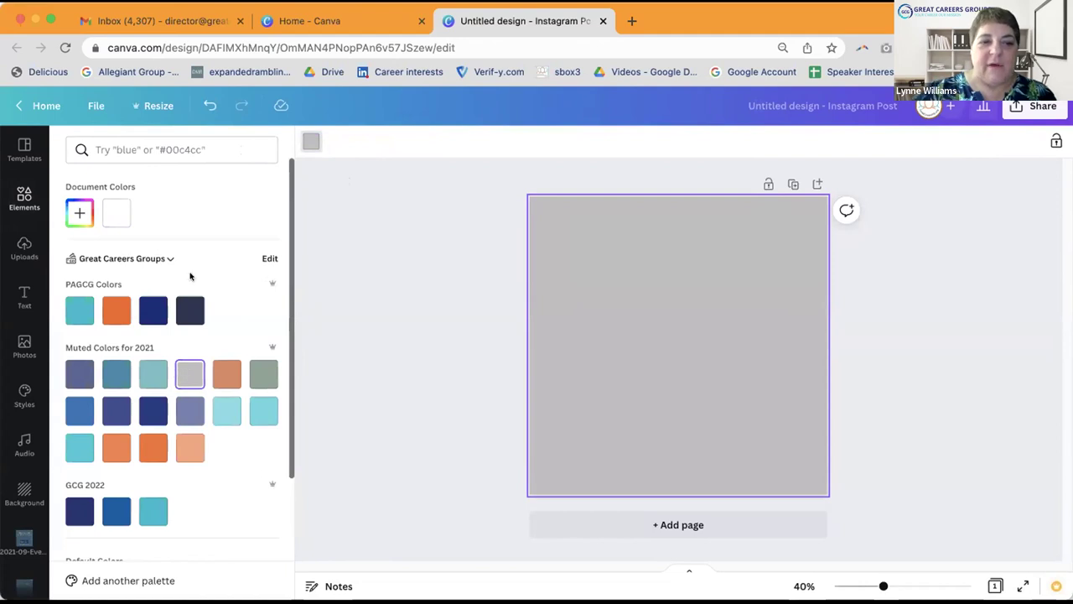
left_click(142, 145)
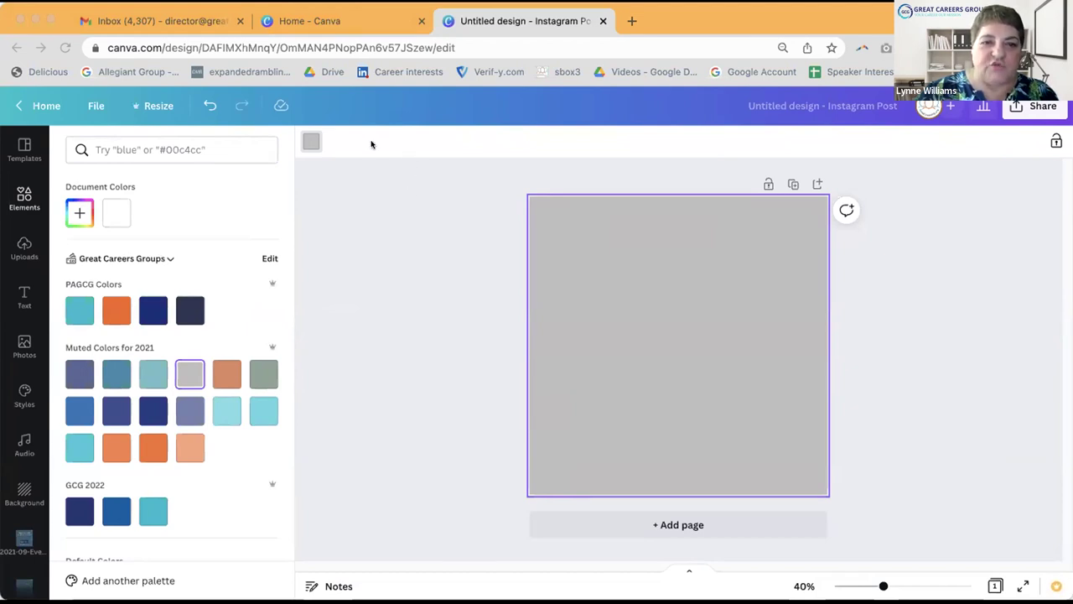
Step: Move the word-cloud hands image lower and enlarge it to about 1,156 × 548, spanning the page
left_click(672, 459)
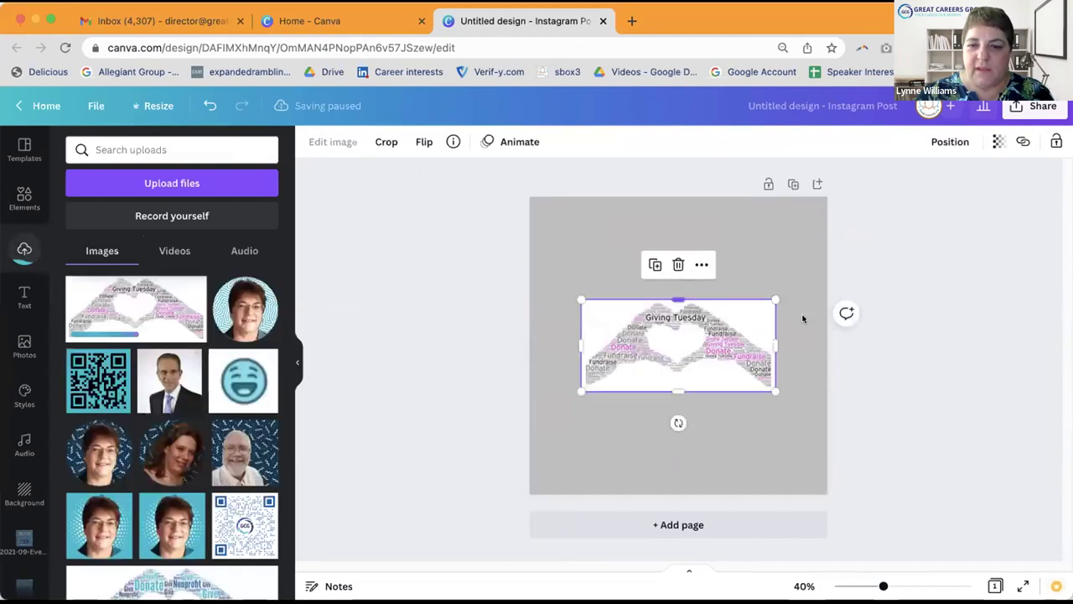
key("Escape")
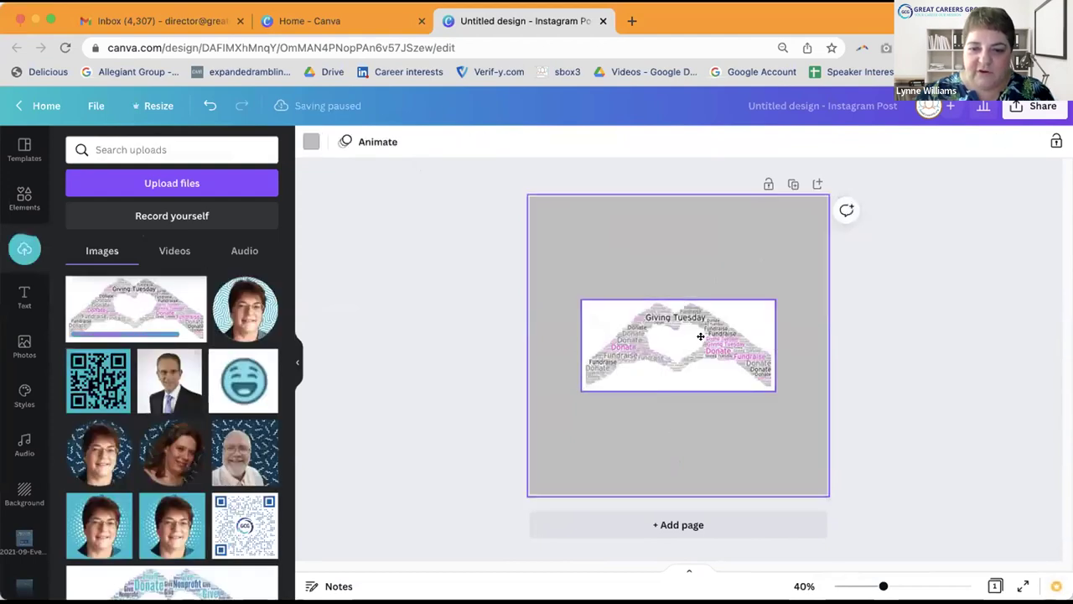
left_click_drag(699, 400, 746, 391)
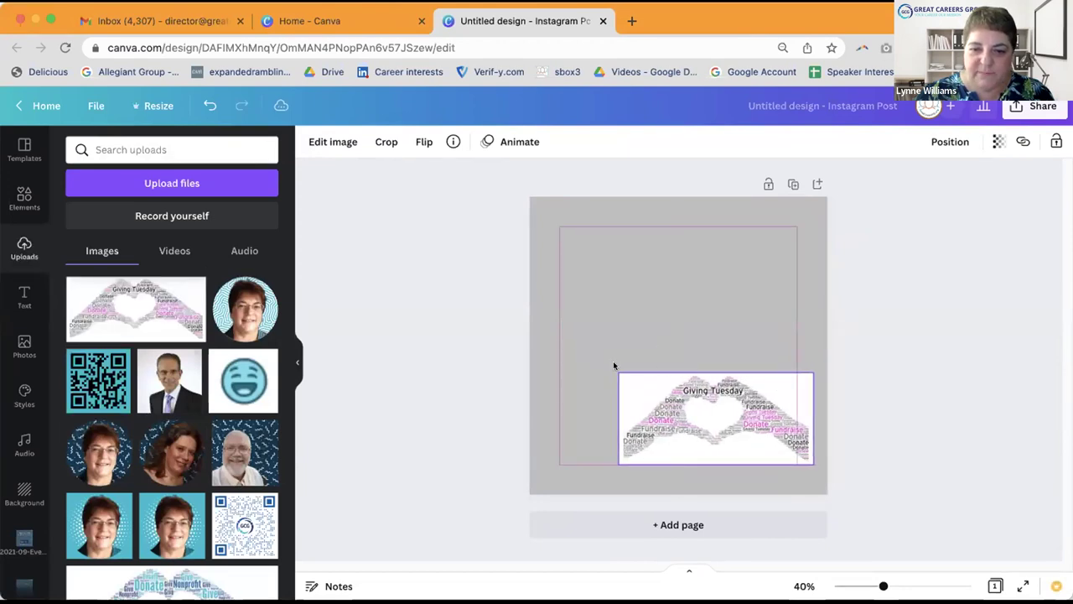
left_click_drag(617, 372, 520, 330)
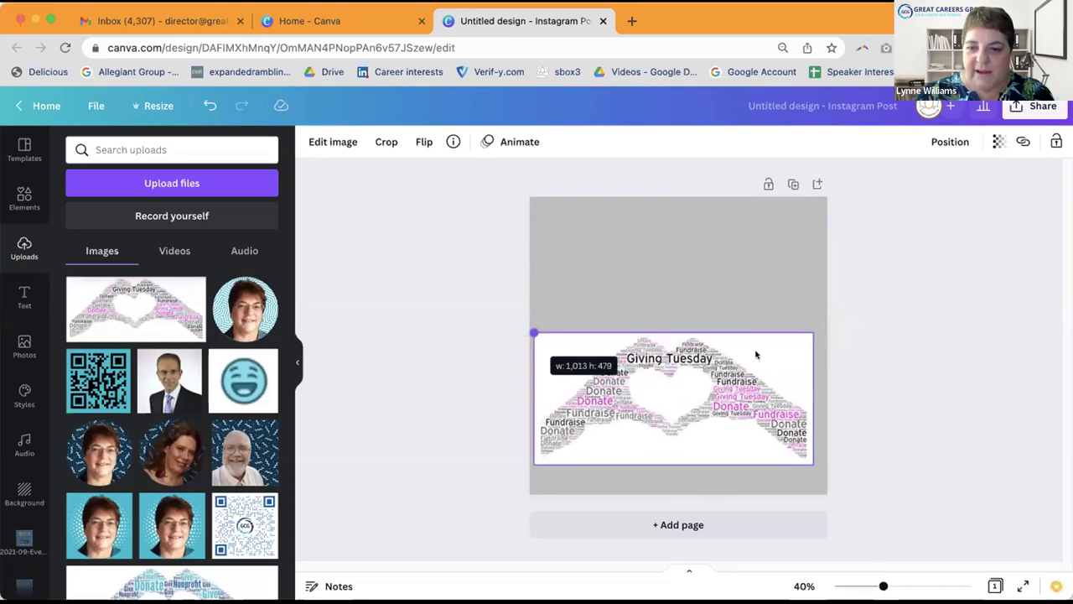
left_click_drag(820, 330, 835, 326)
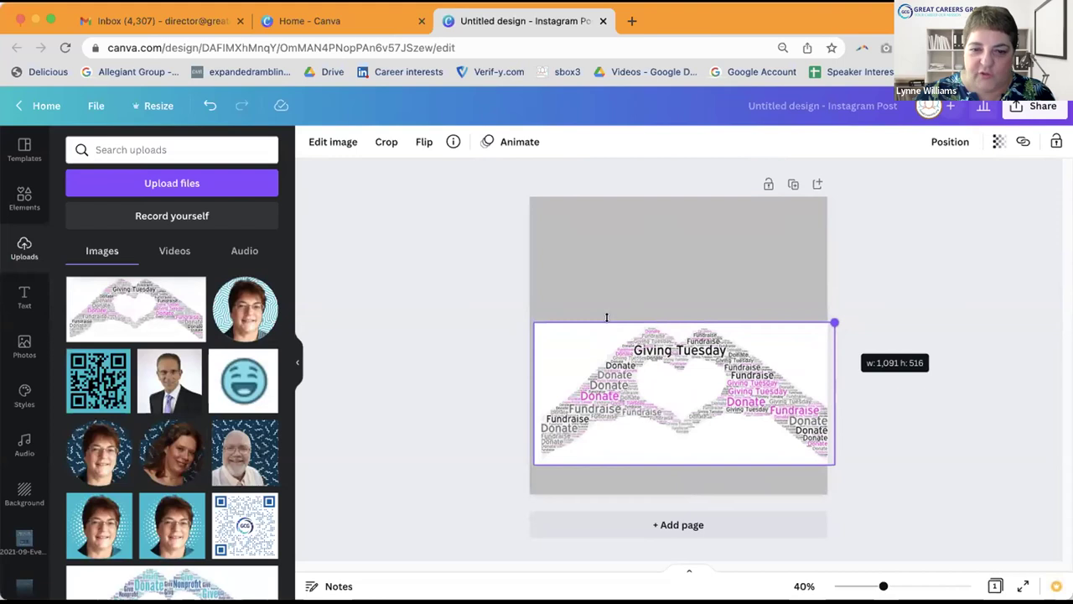
left_click_drag(506, 317, 510, 315)
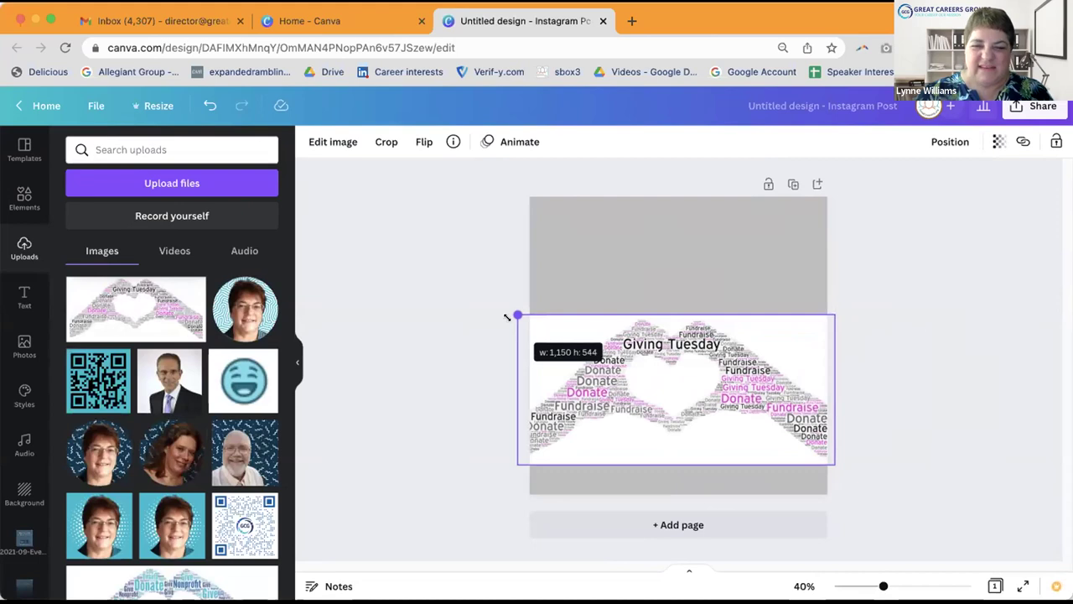
left_click(929, 288)
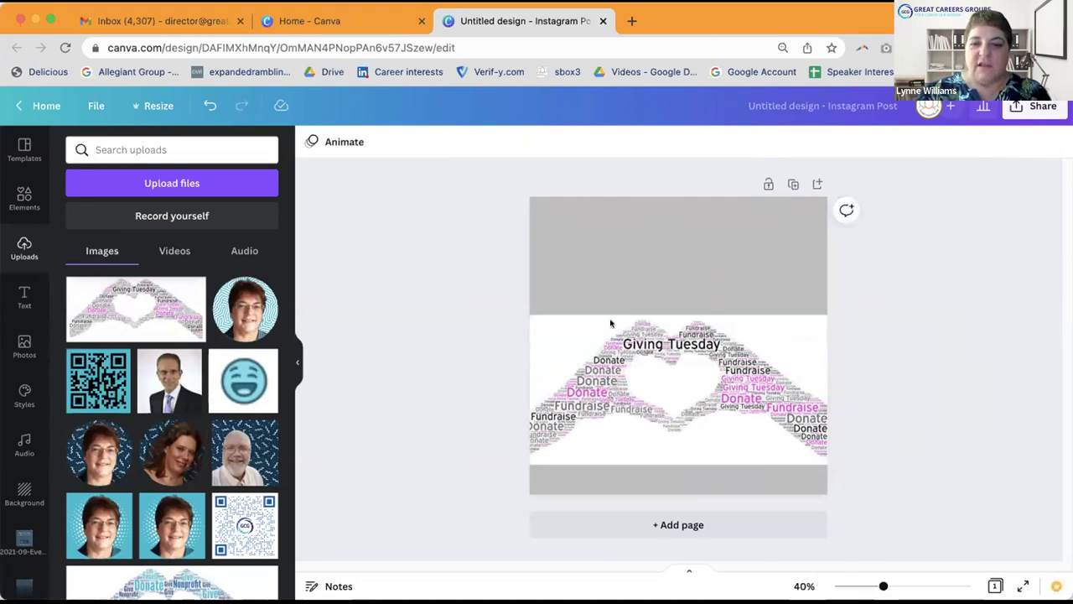
left_click(567, 337)
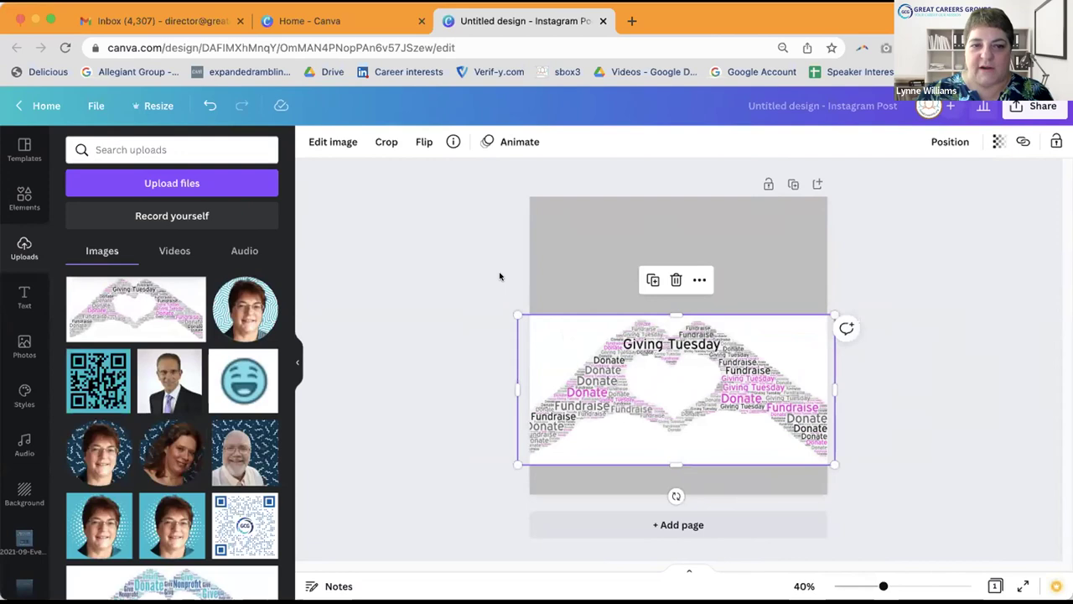
Step: Strip the white backdrop from the word-cloud hands with BG Remover
left_click(333, 142)
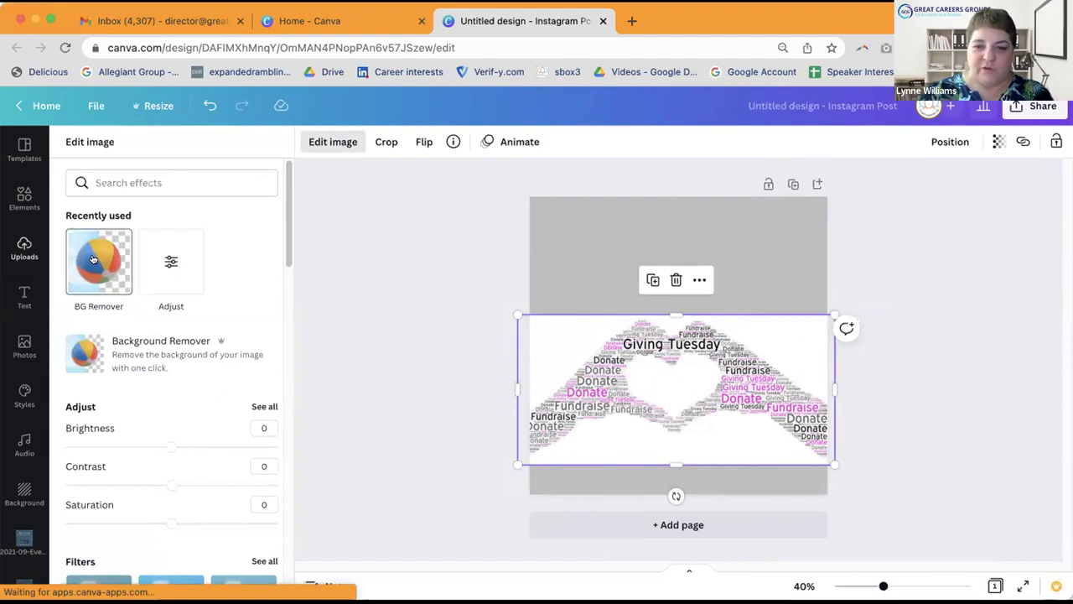
left_click(93, 260)
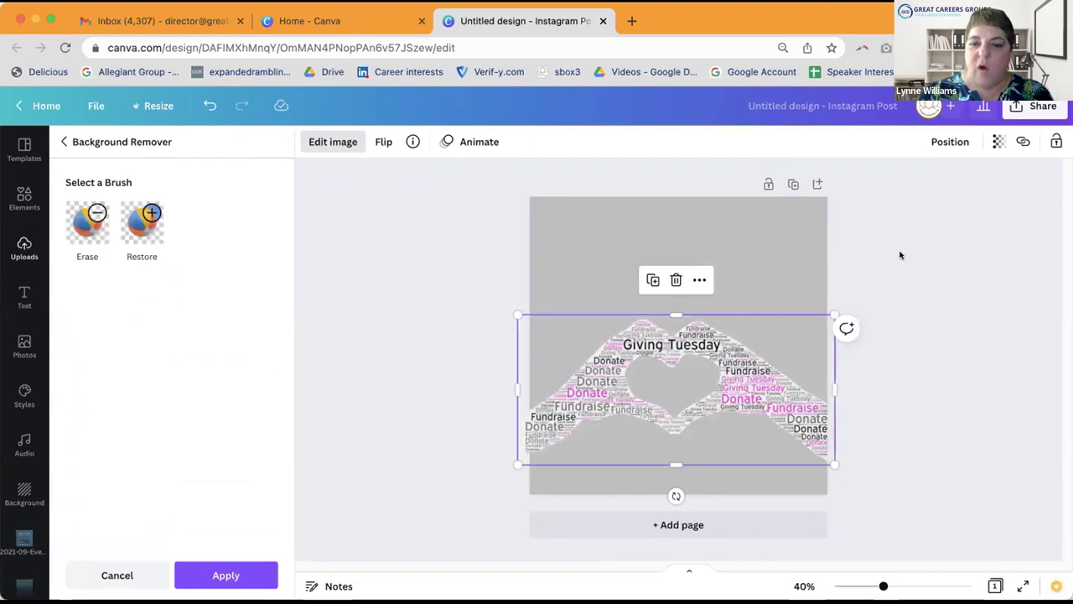
key("Escape")
key("Escape")
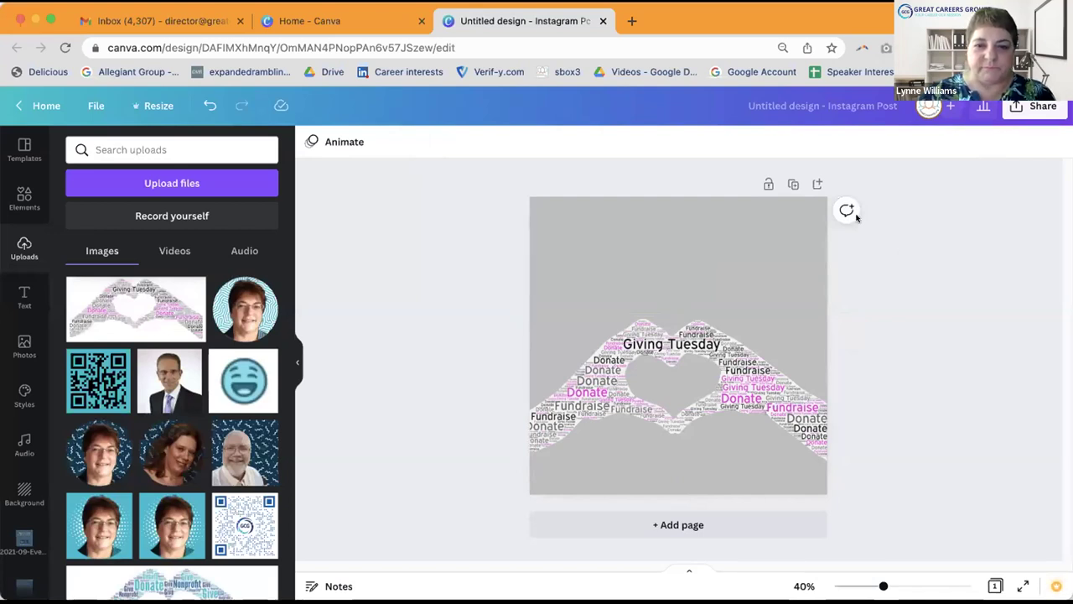
Step: Place an 'Add a heading' text box at the top and stretch it across the page width
left_click(252, 187)
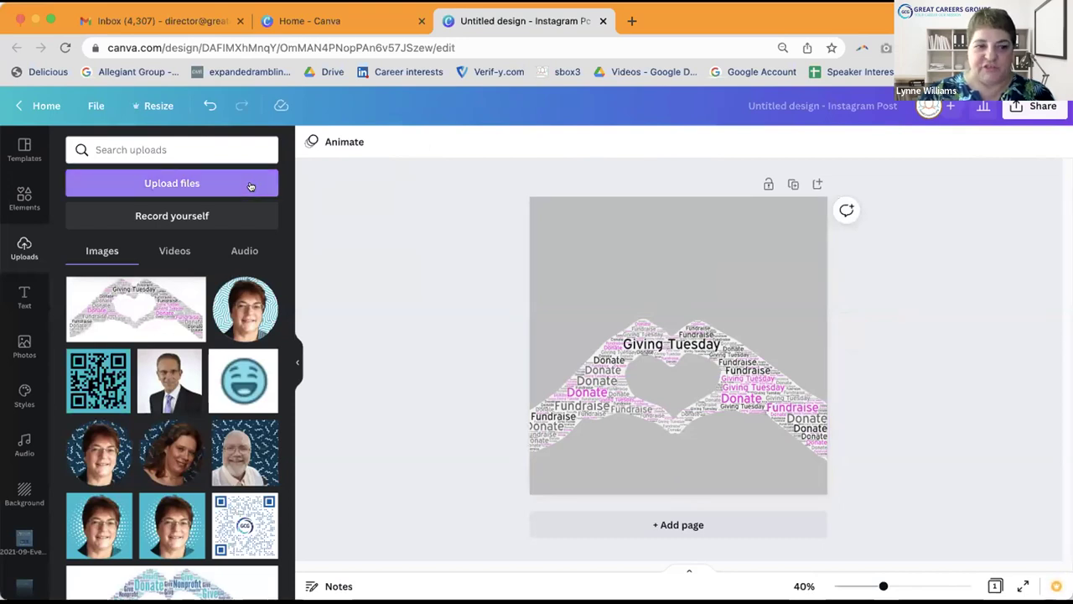
left_click(22, 294)
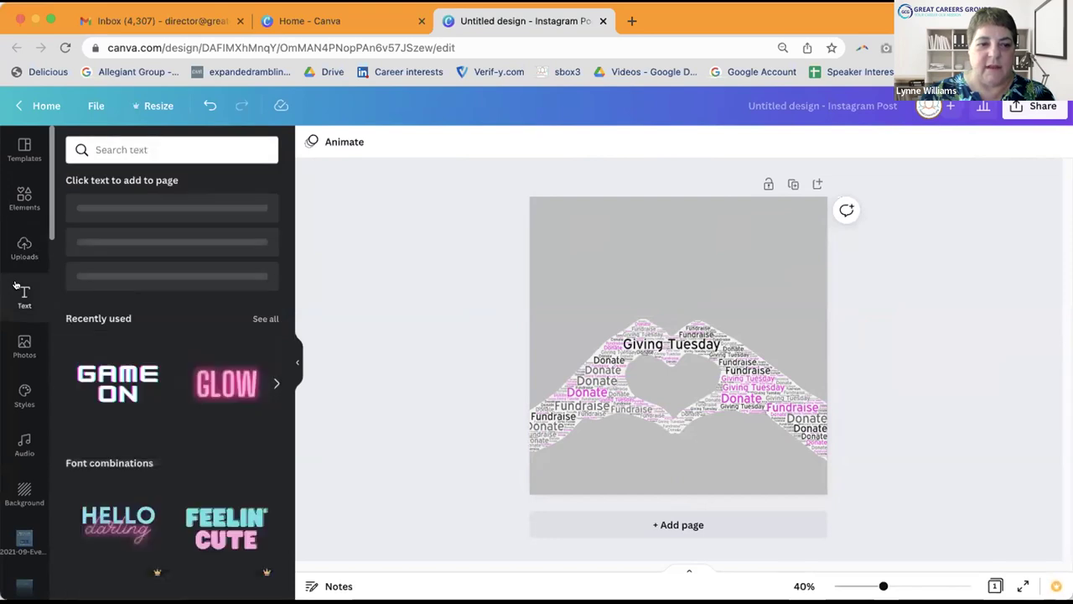
left_click_drag(141, 214, 644, 233)
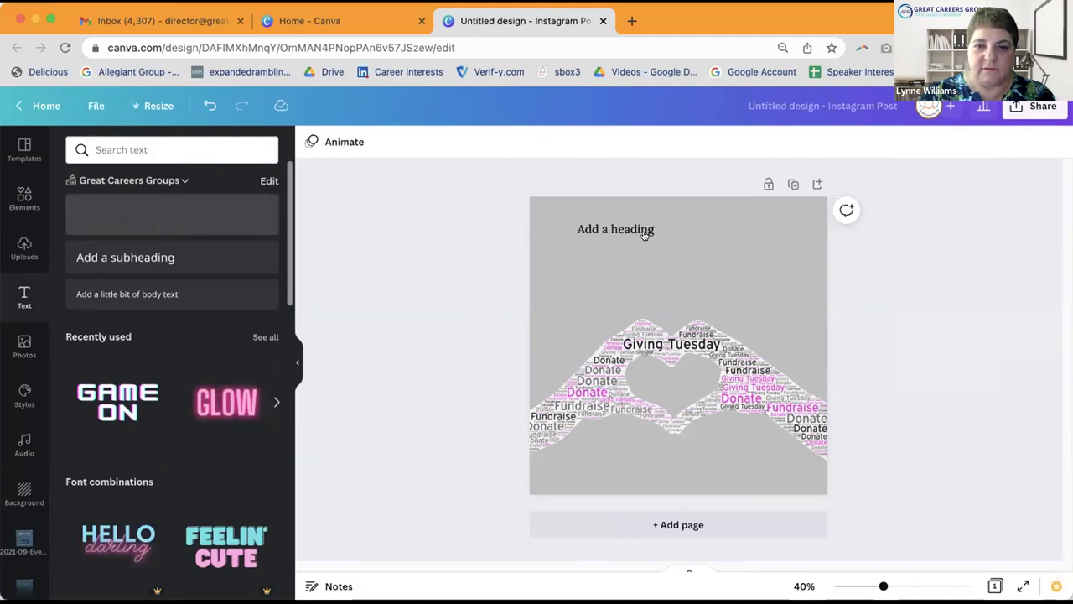
double_click(649, 231)
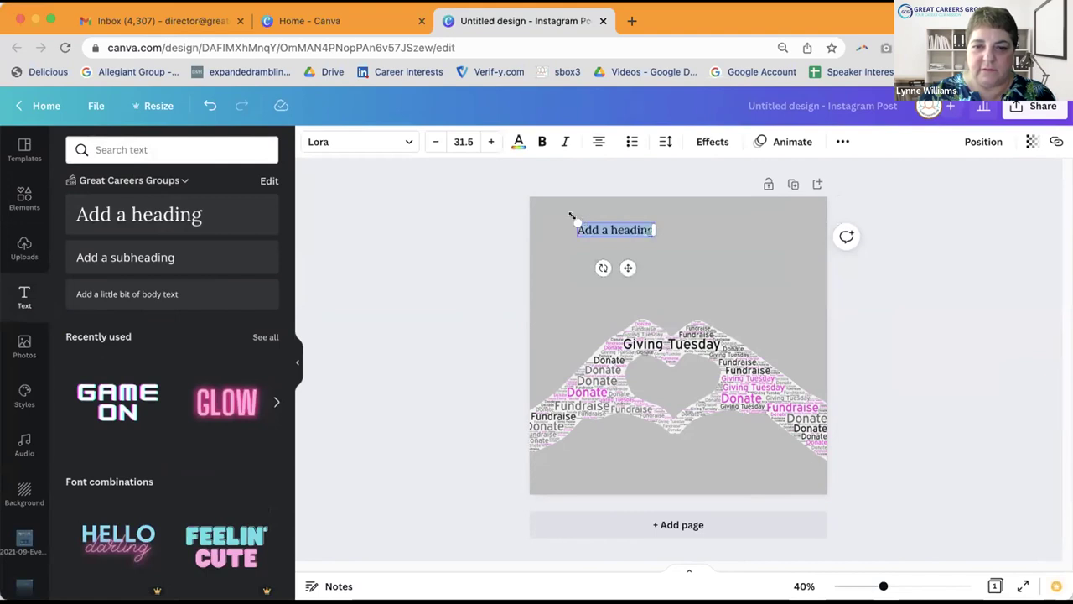
left_click_drag(669, 224, 650, 231)
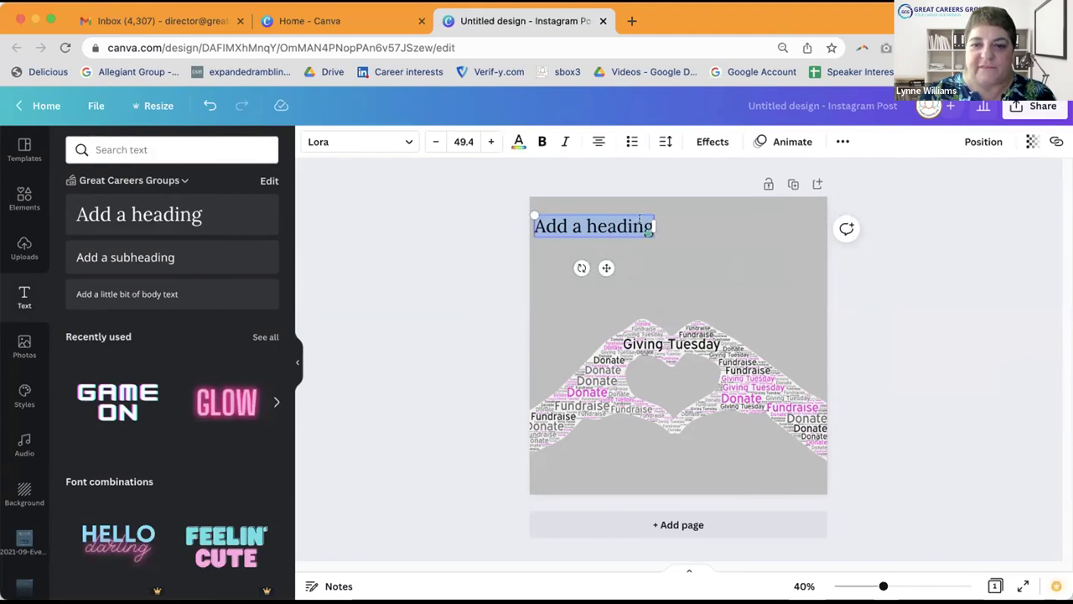
left_click(654, 221)
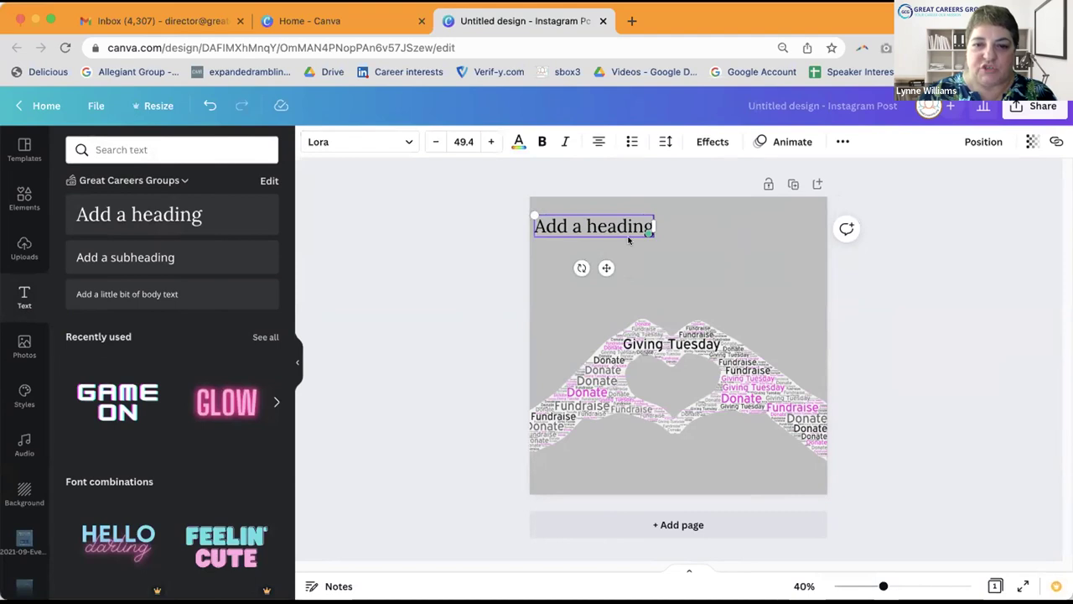
key("Escape")
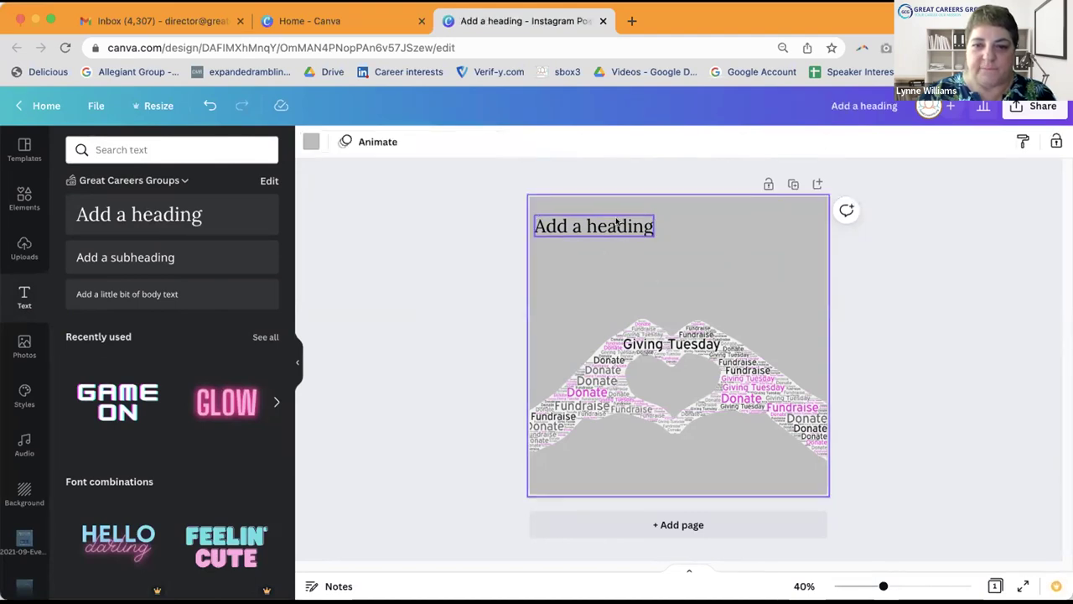
left_click(648, 228)
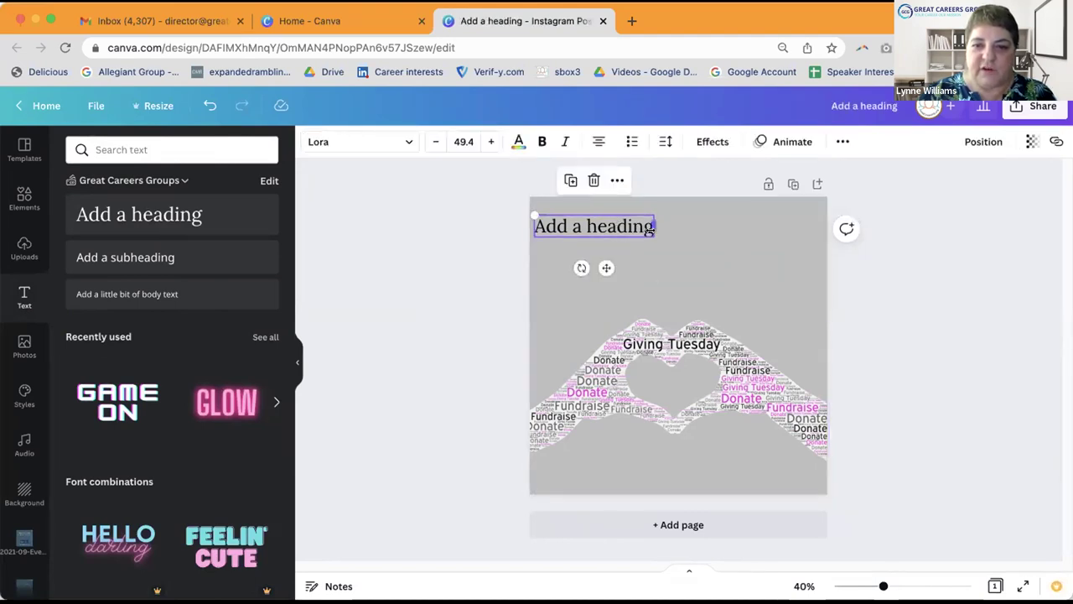
left_click_drag(787, 267, 867, 274)
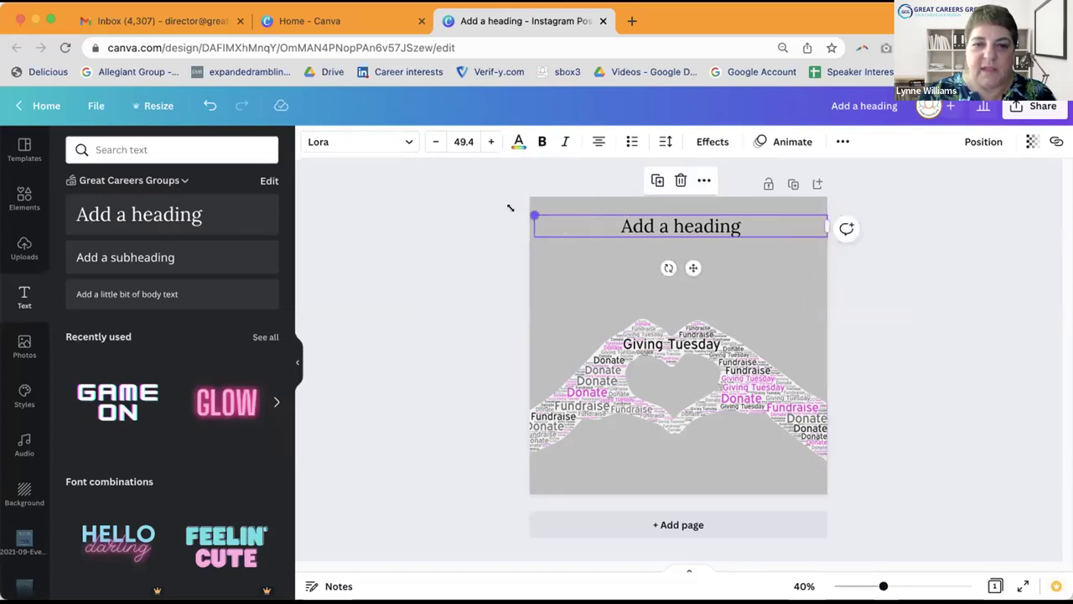
left_click_drag(510, 207, 493, 205)
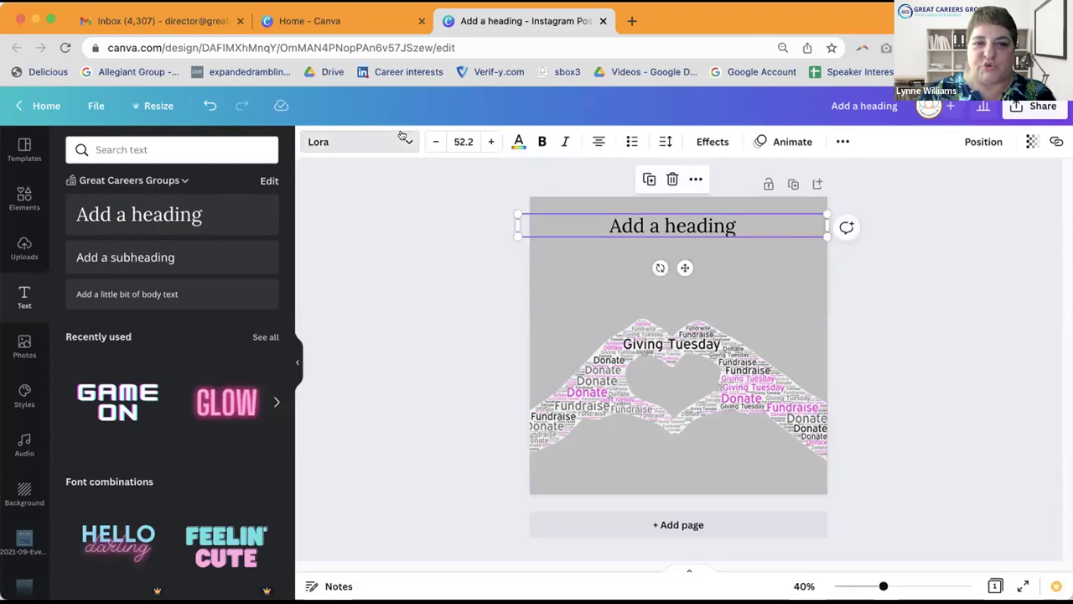
Step: Change the heading font to Noto Sans and its size to 80
left_click(403, 136)
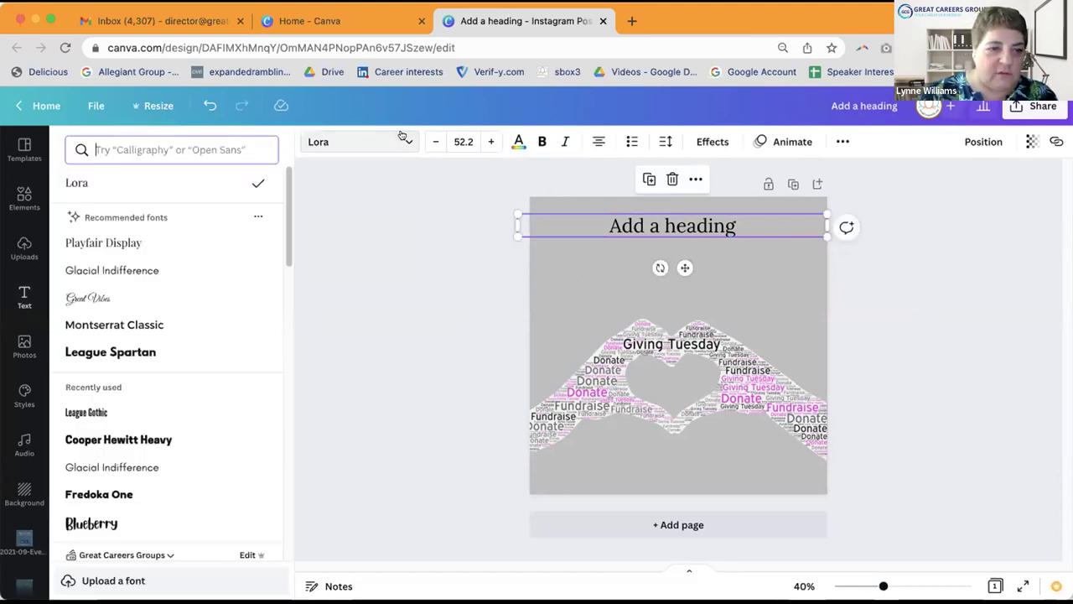
scroll(210, 254, "down", 1)
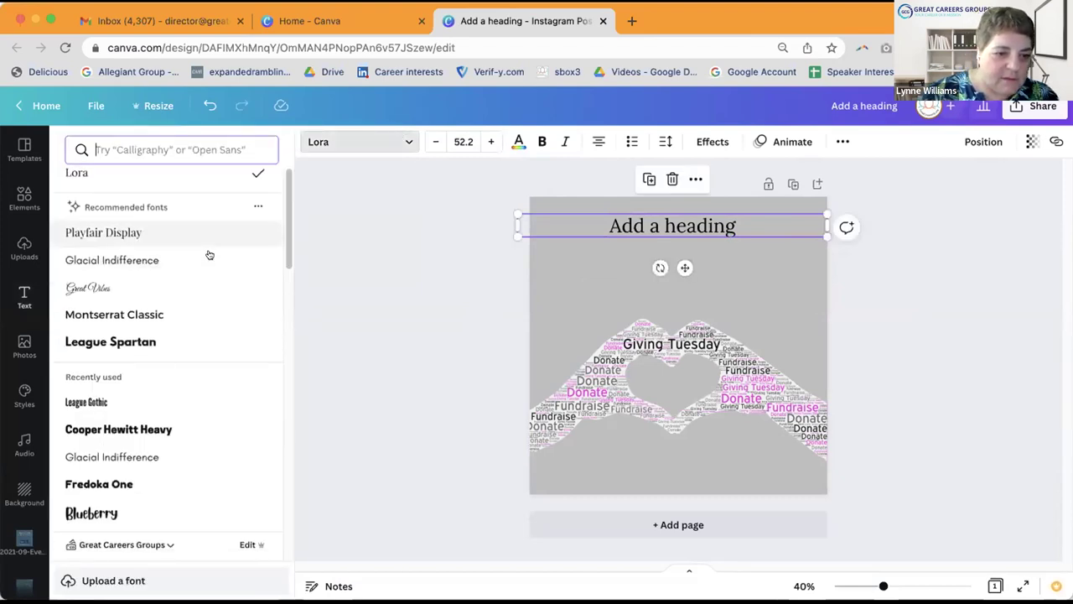
scroll(206, 285, "down", 3)
scroll(121, 463, "down", 1)
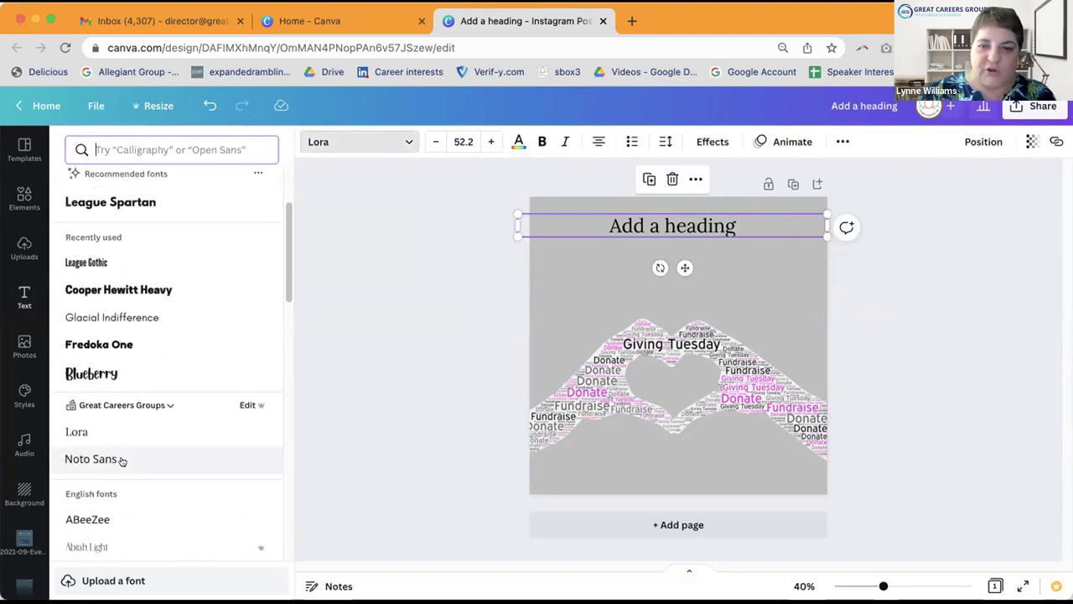
left_click(121, 461)
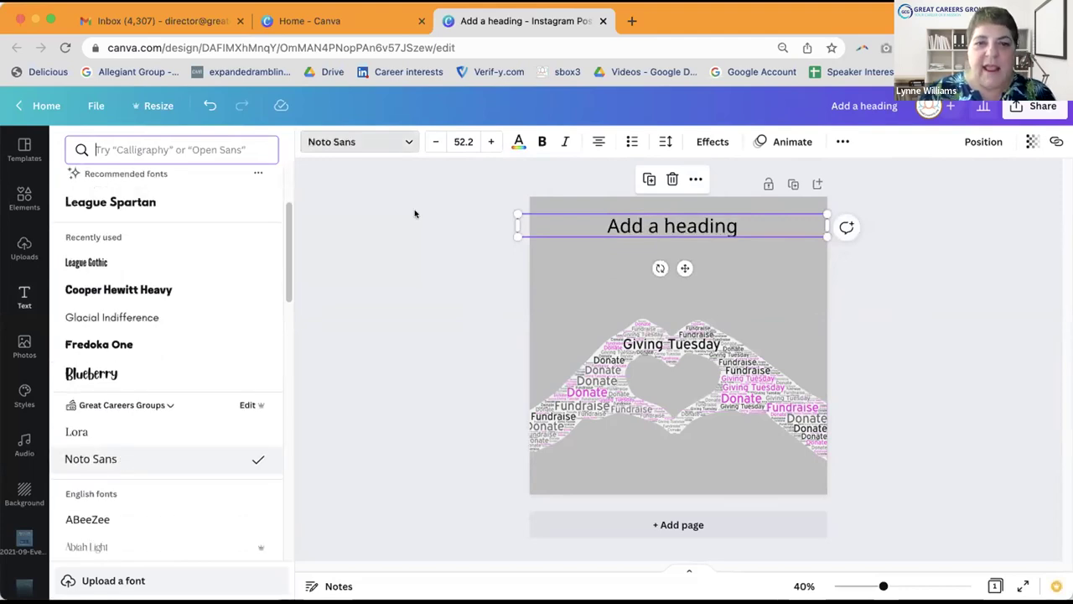
left_click(475, 136)
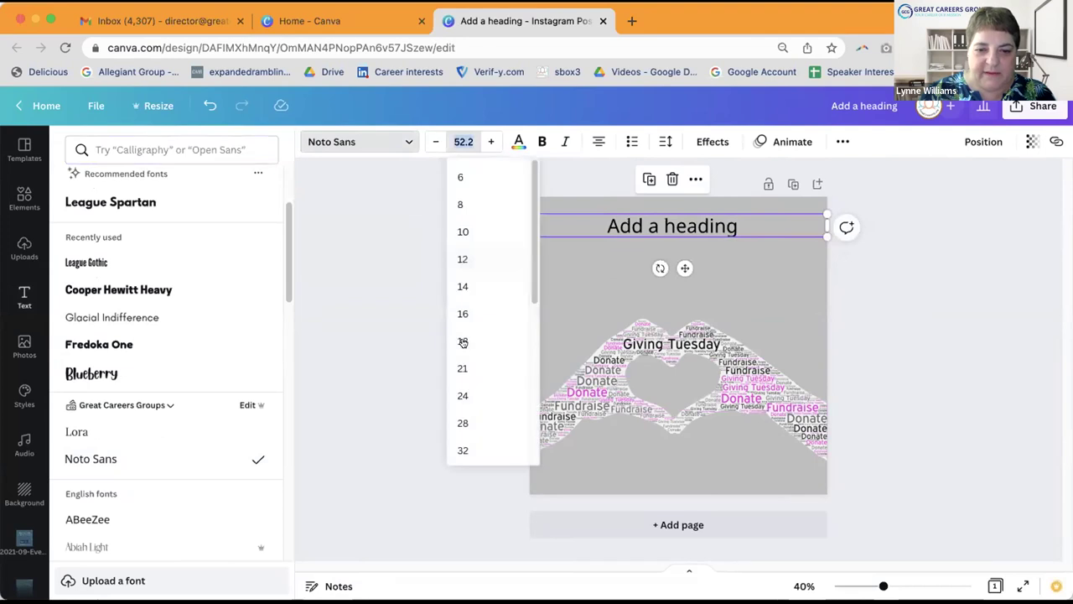
scroll(470, 334, "down", 4)
left_click(467, 313)
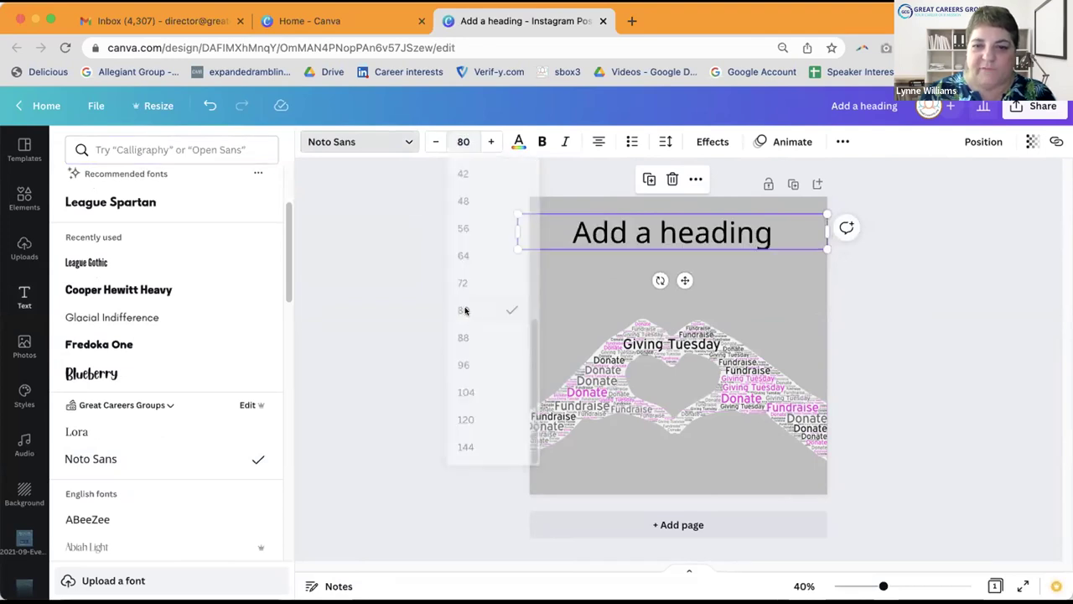
Step: Select the placeholder heading text so it can be replaced
double_click(768, 232)
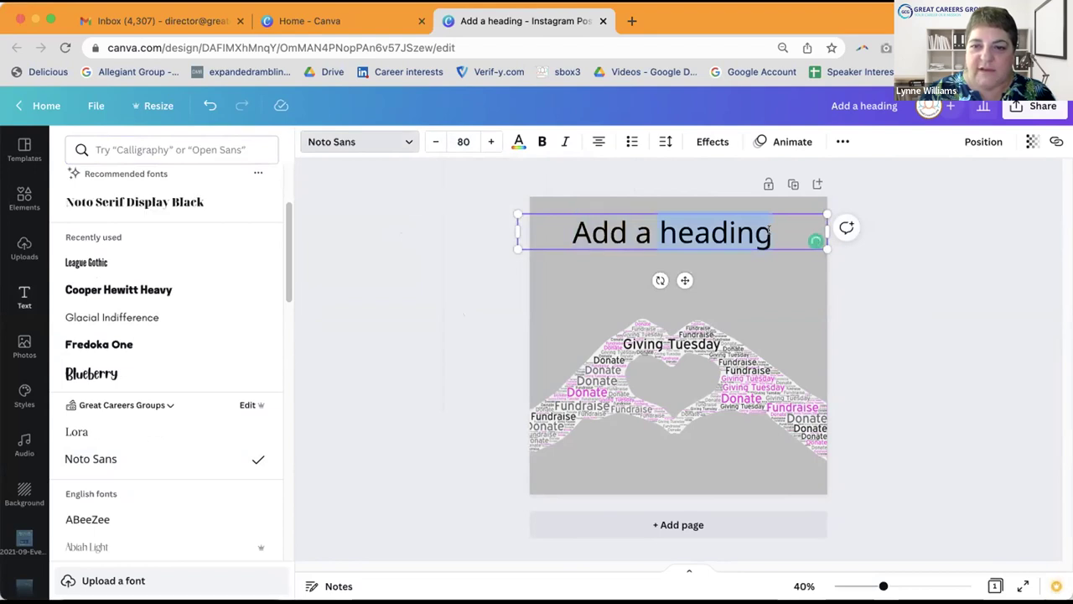
left_click(769, 231)
left_click_drag(601, 231, 573, 231)
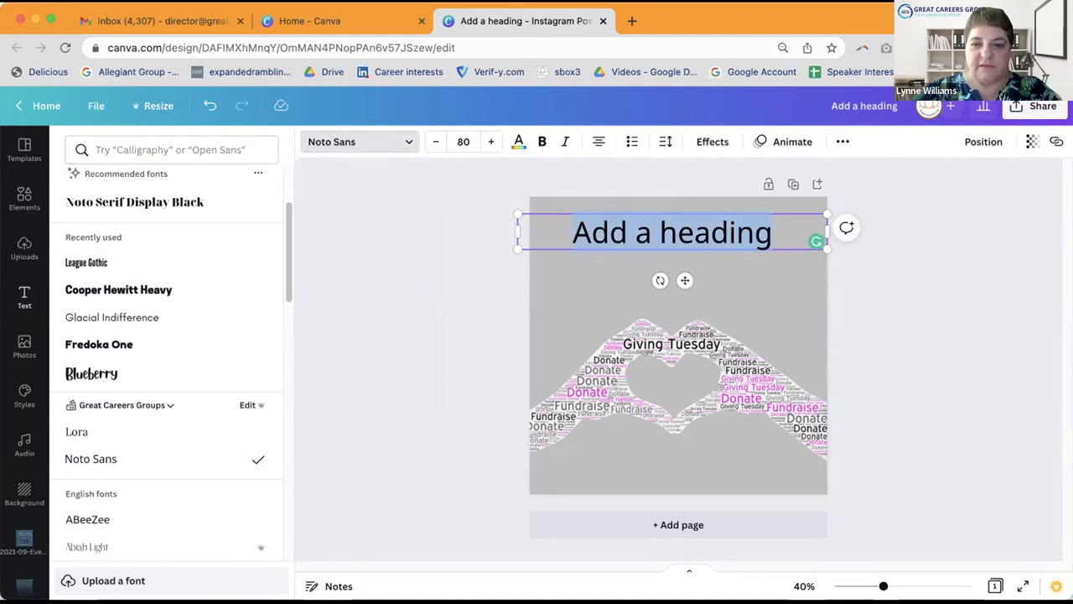
Step: Type 'Donate on #GivingTuesday' as the heading, capitalising the D, then reselect it
type("donate")
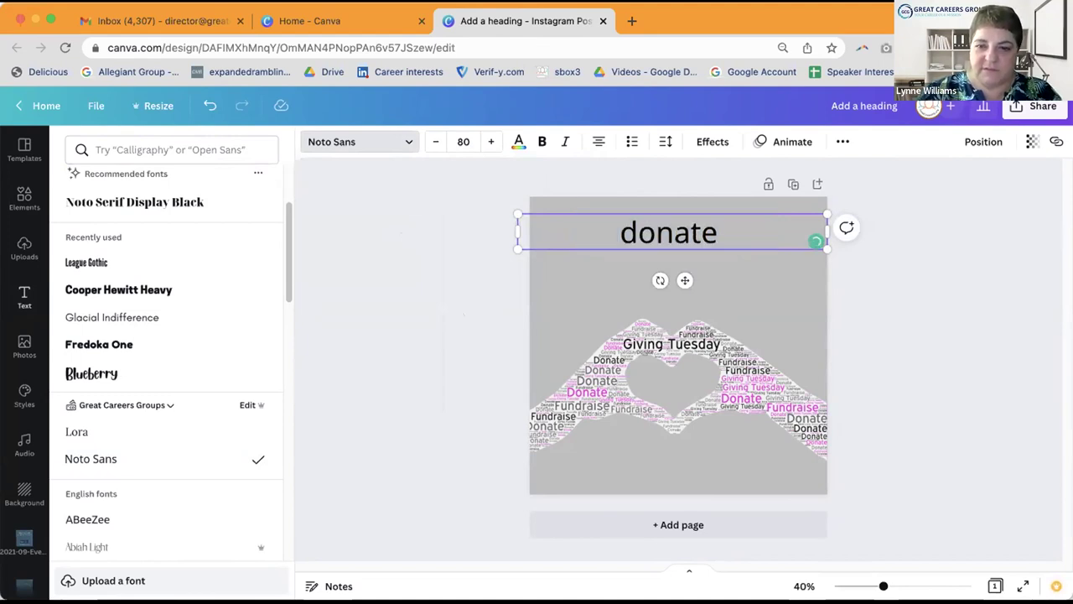
left_click(636, 231)
key("BackSpace")
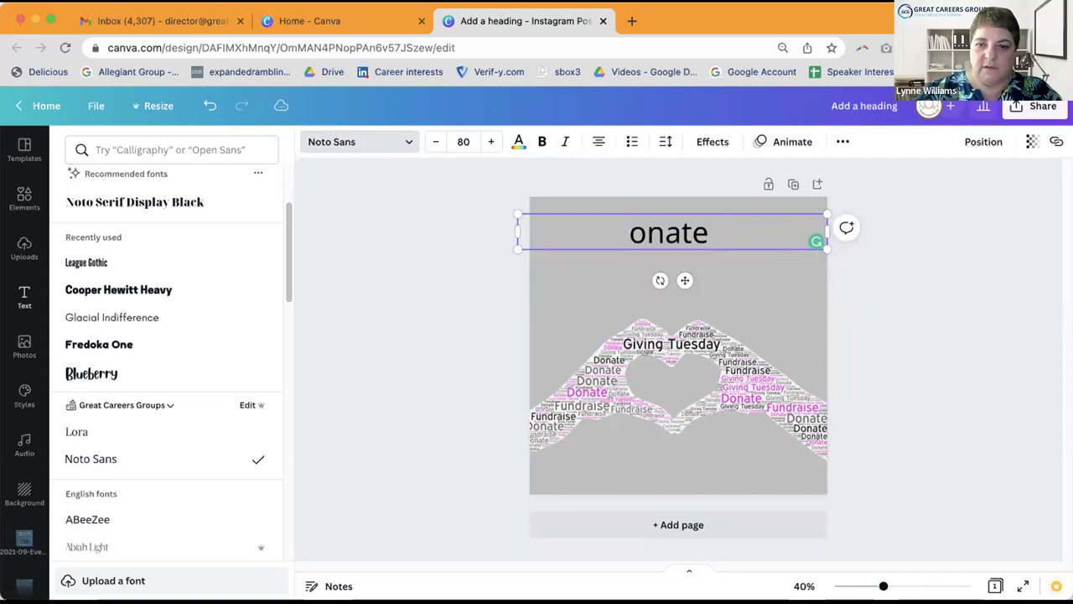
type("D")
left_click(731, 227)
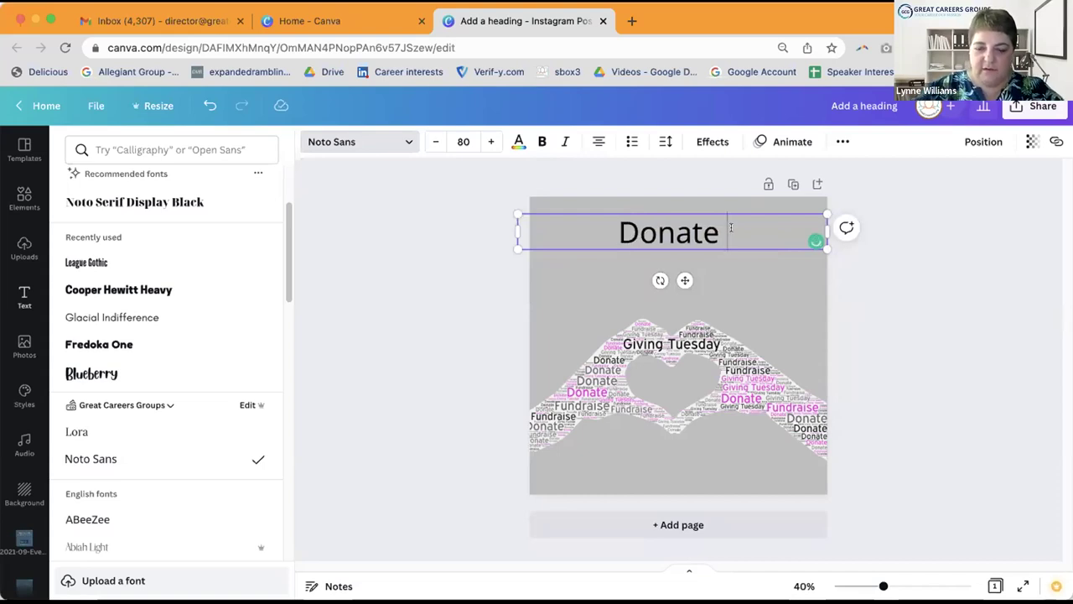
type("on ")
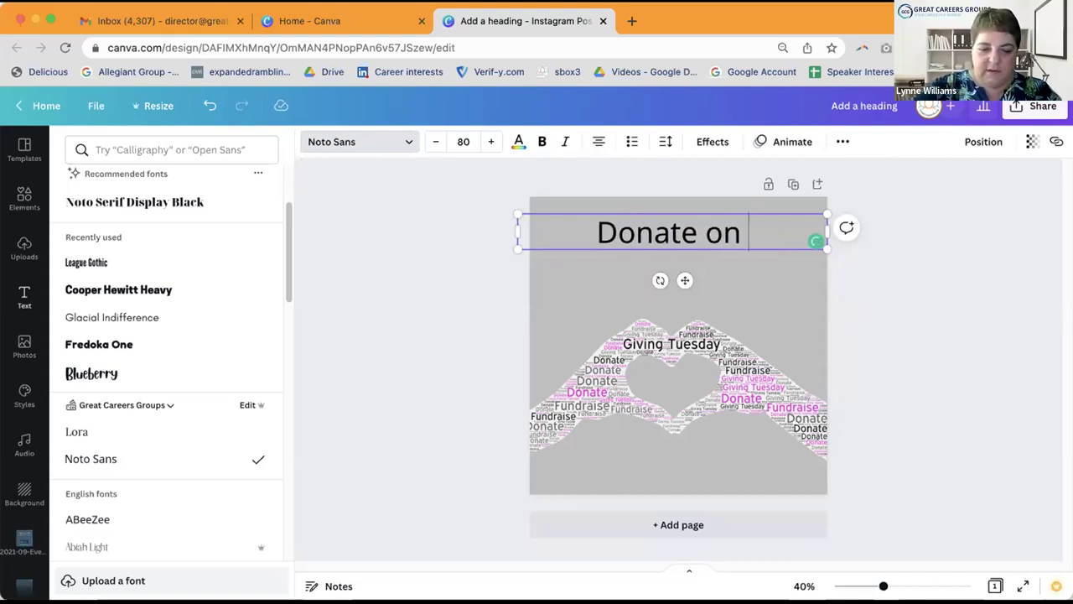
type("#")
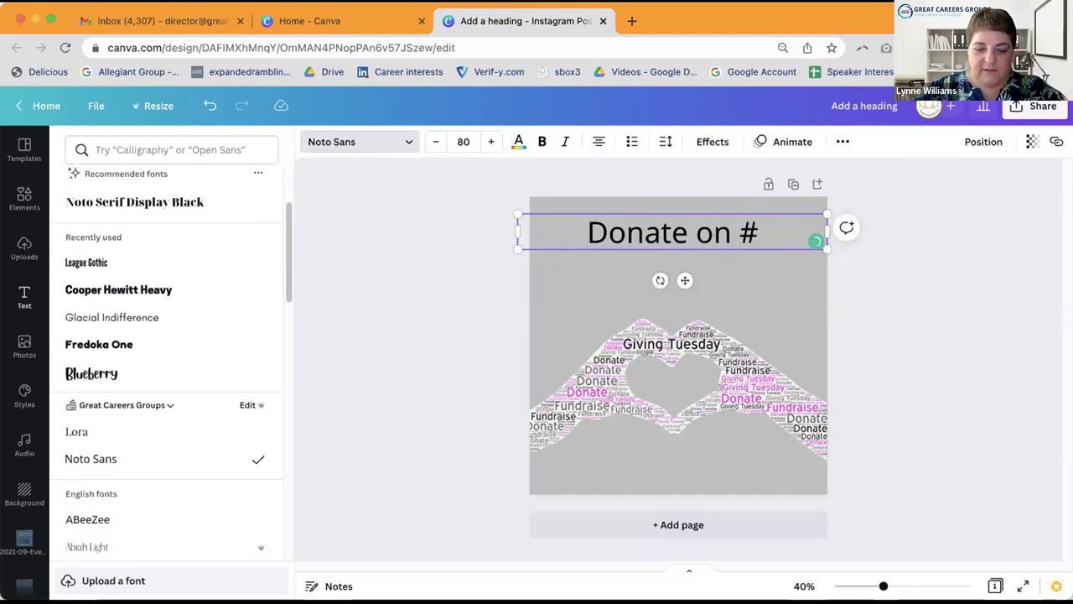
type("Giving")
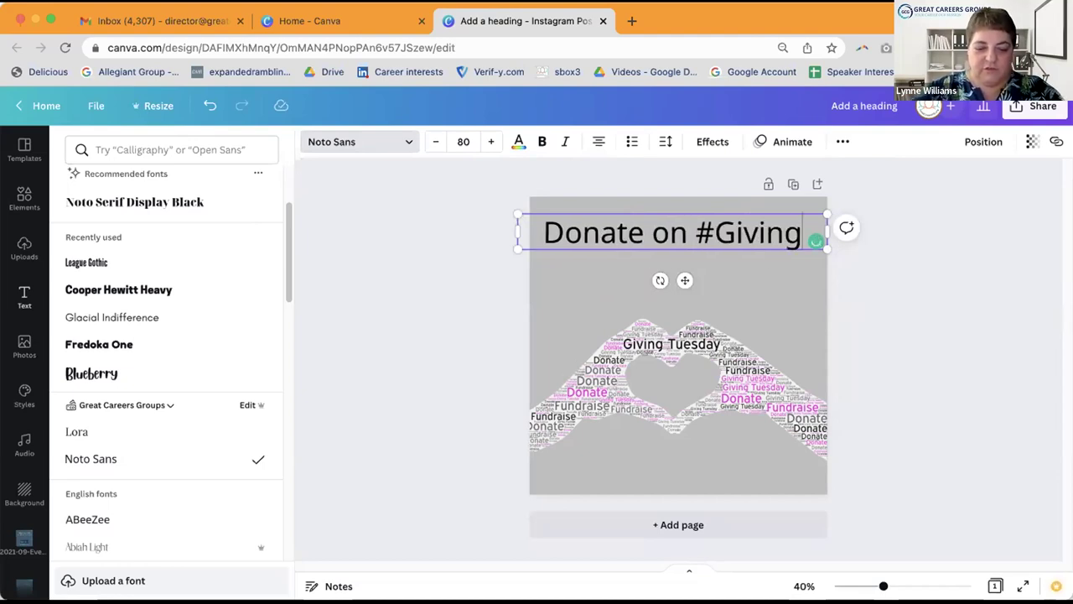
type("Tuesday")
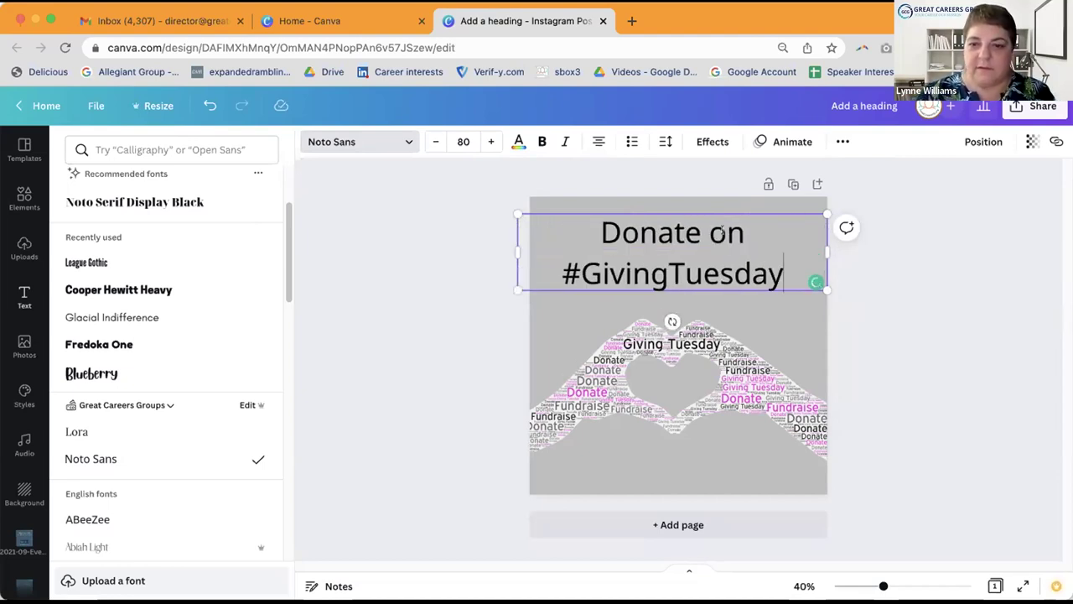
key("Escape")
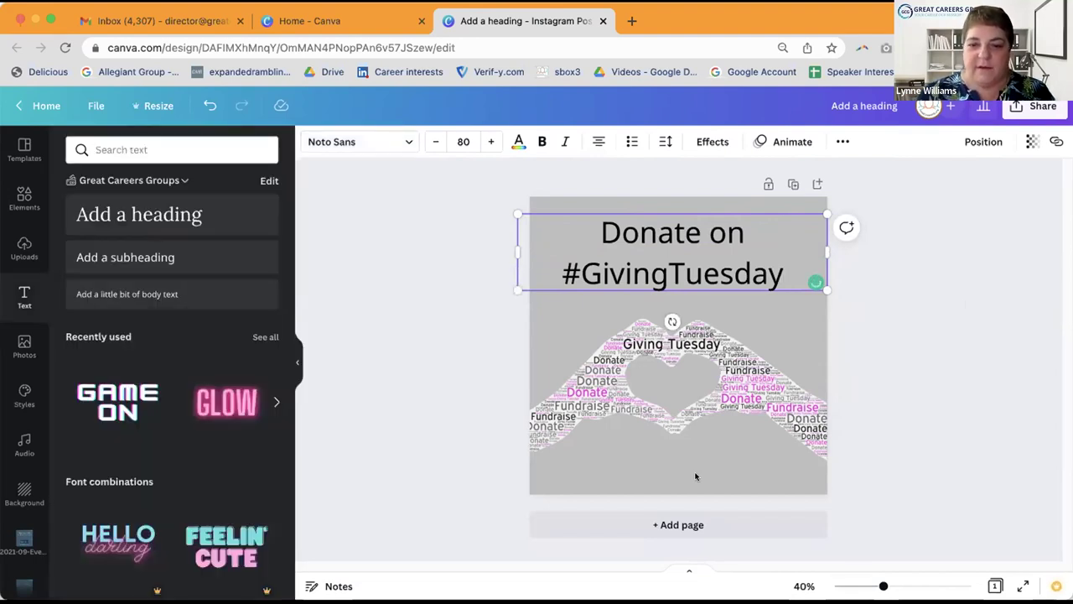
left_click(696, 476)
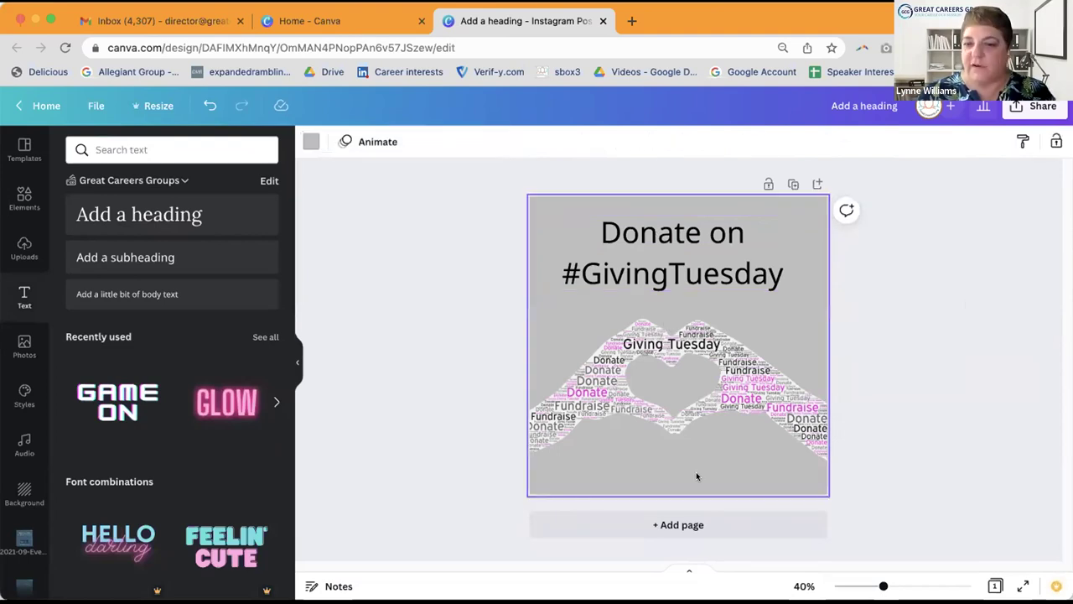
left_click(589, 229)
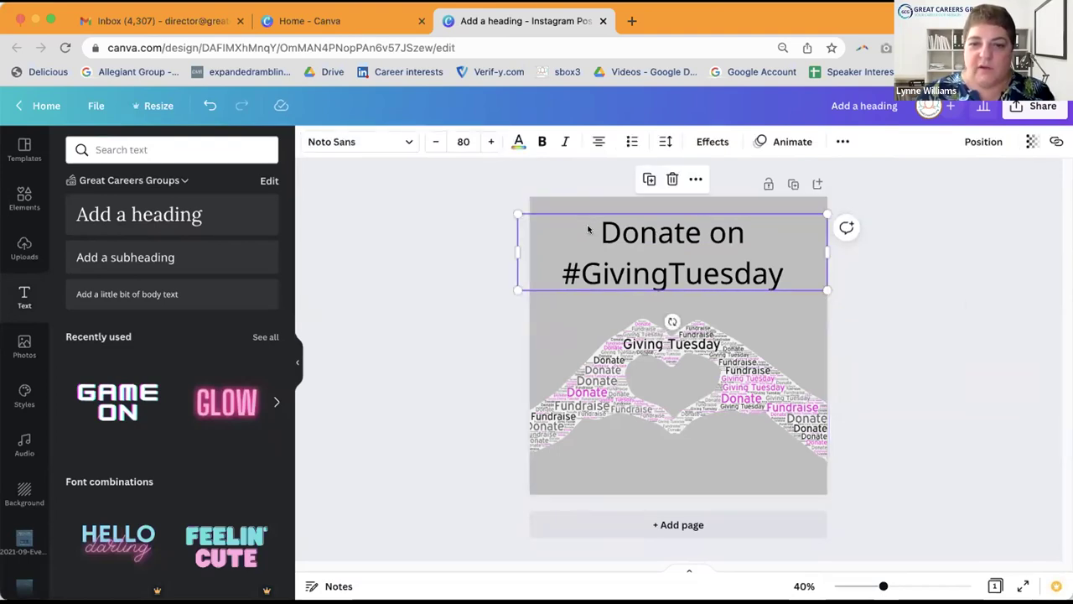
Step: Paste a duplicate of the heading over the lower hands image and trim it to 'Donate on'
right_click(590, 228)
key("Escape")
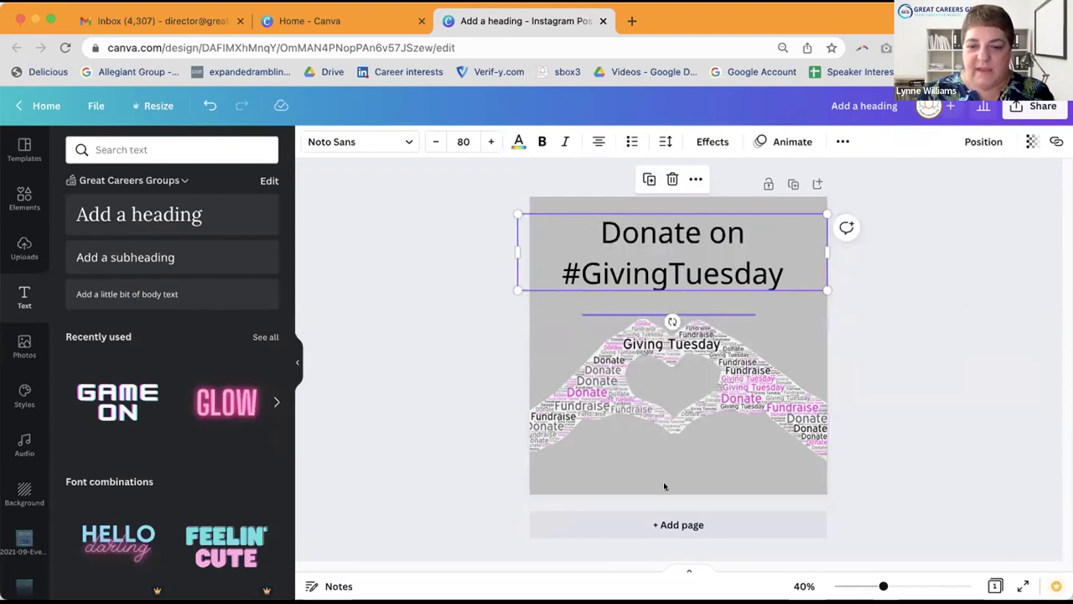
right_click(665, 478)
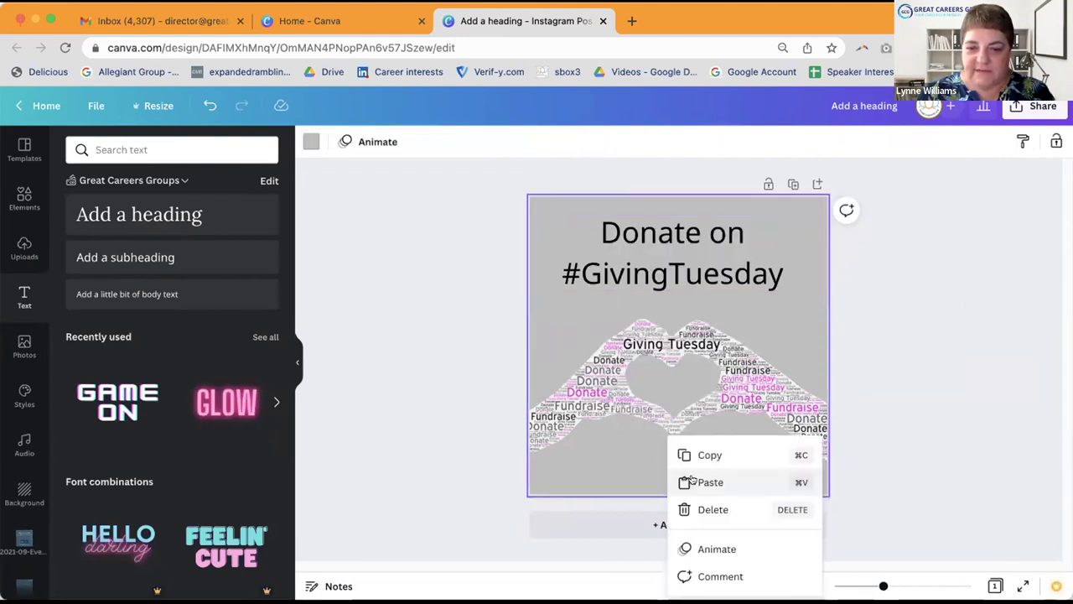
left_click(687, 481)
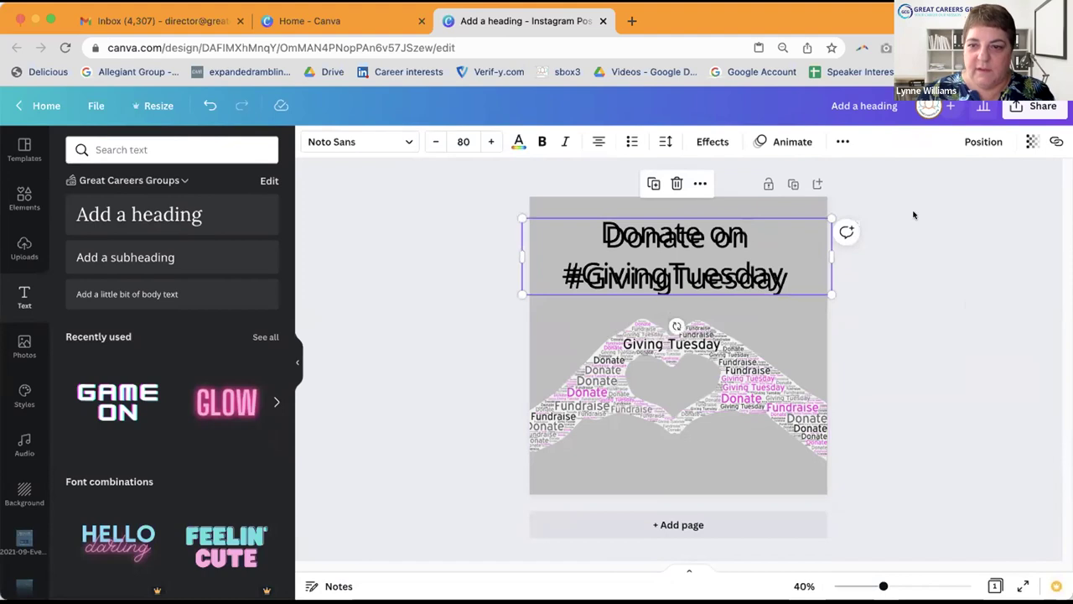
left_click_drag(780, 251, 734, 434)
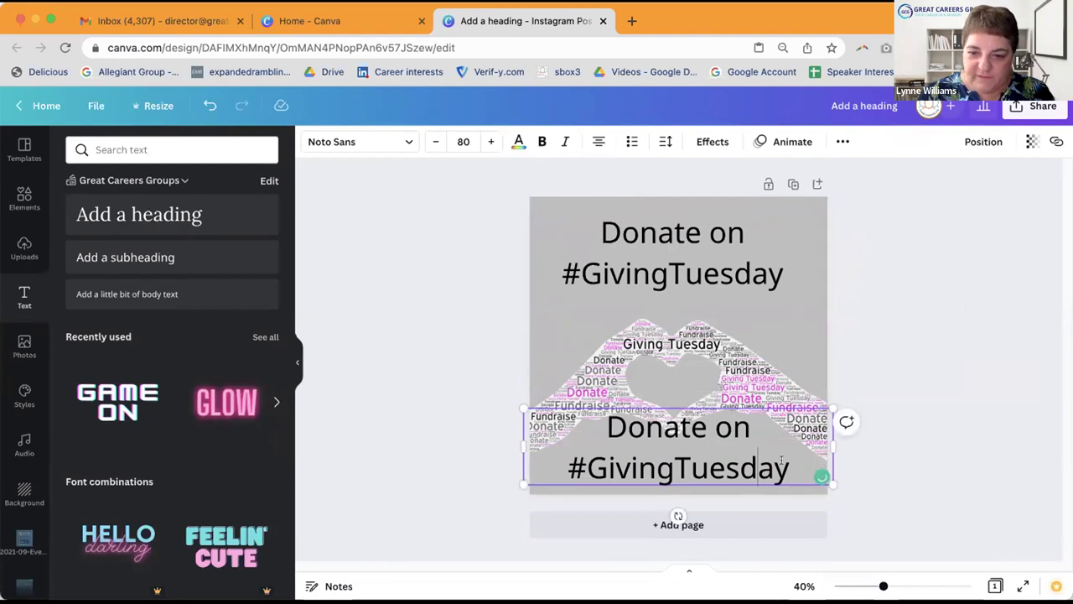
left_click_drag(789, 466, 539, 457)
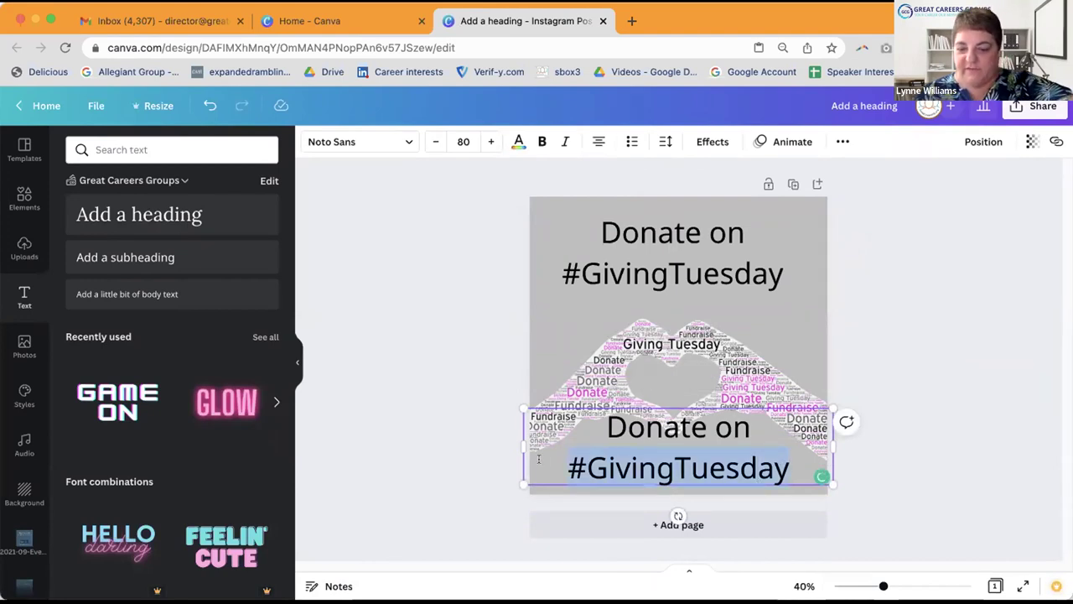
key("BackSpace")
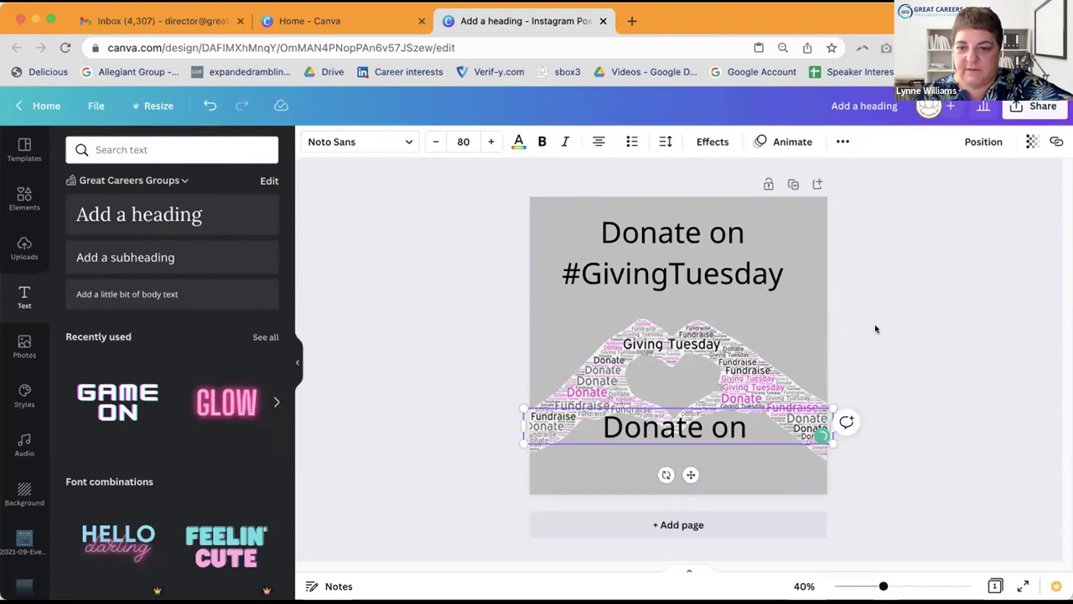
left_click(892, 307)
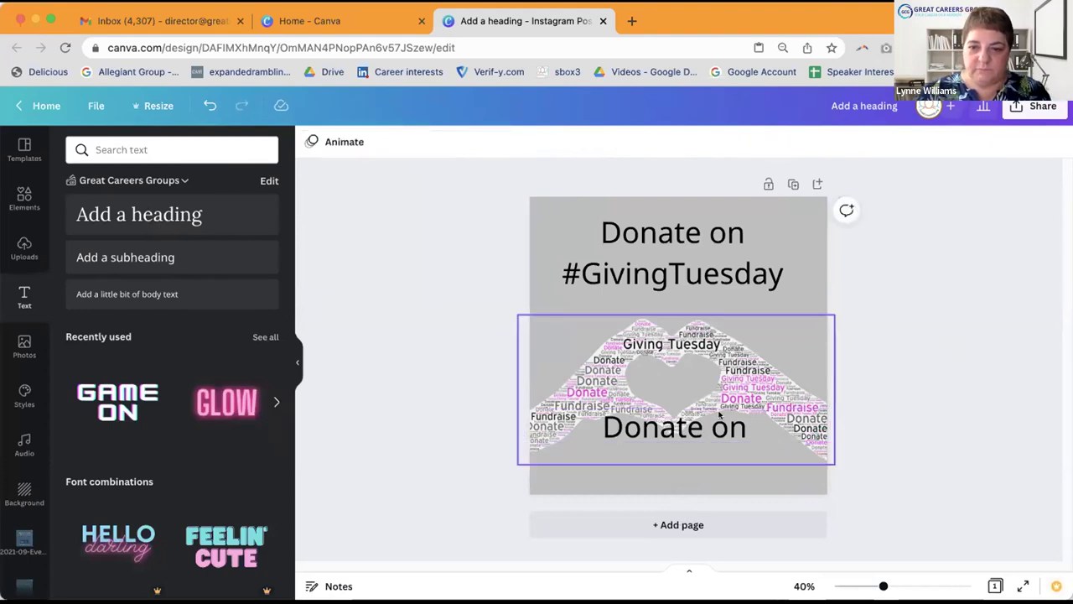
Step: Move the 'Donate on' copy to the page bottom and retype it as 'givebutter.com/greatcareersphl'
left_click_drag(711, 427, 702, 475)
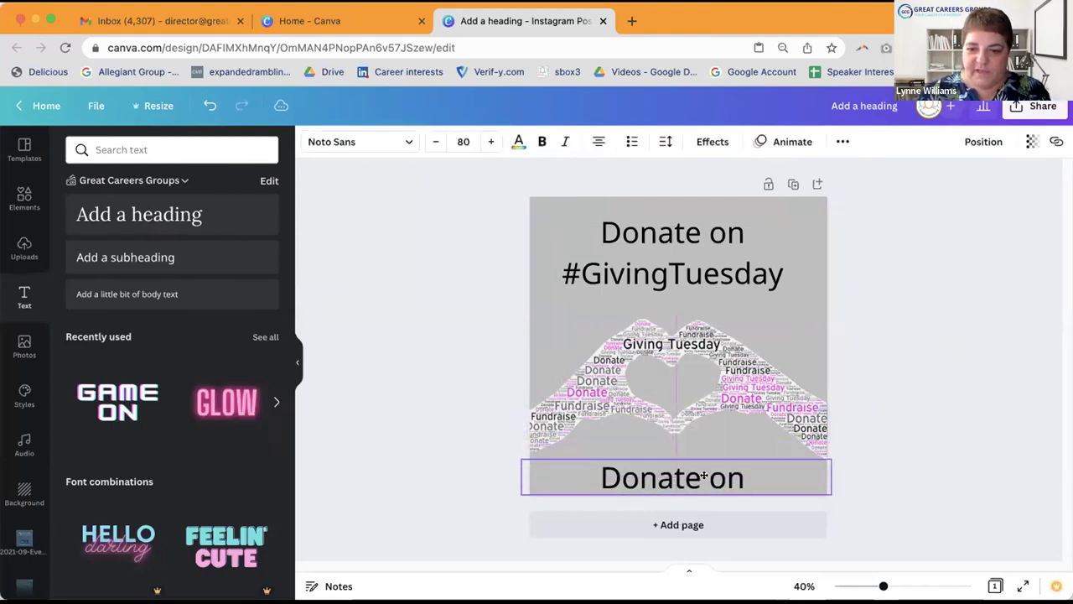
left_click(705, 474)
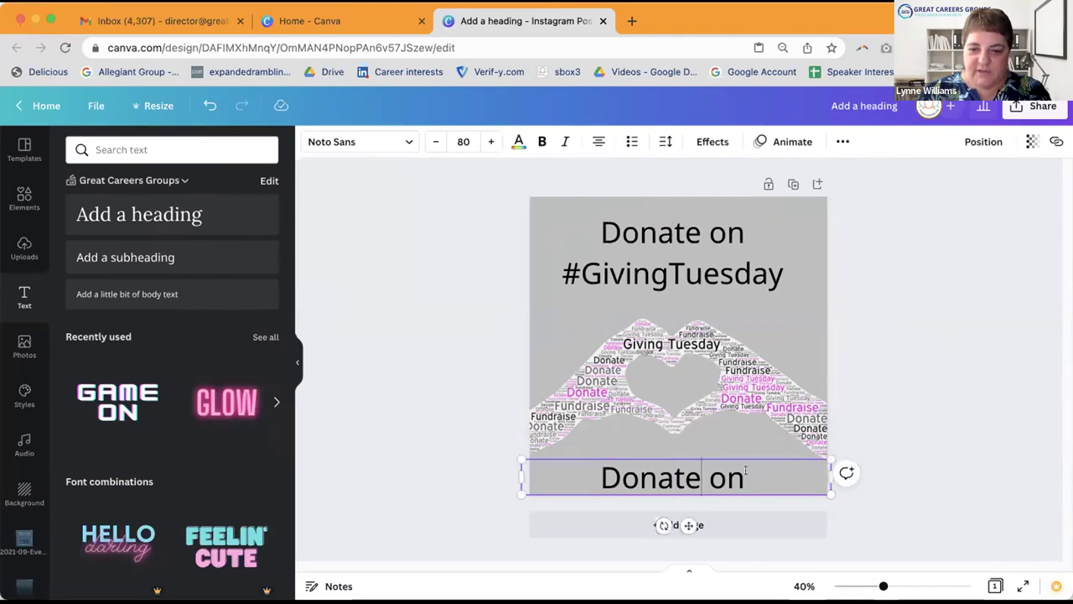
left_click_drag(745, 472, 592, 448)
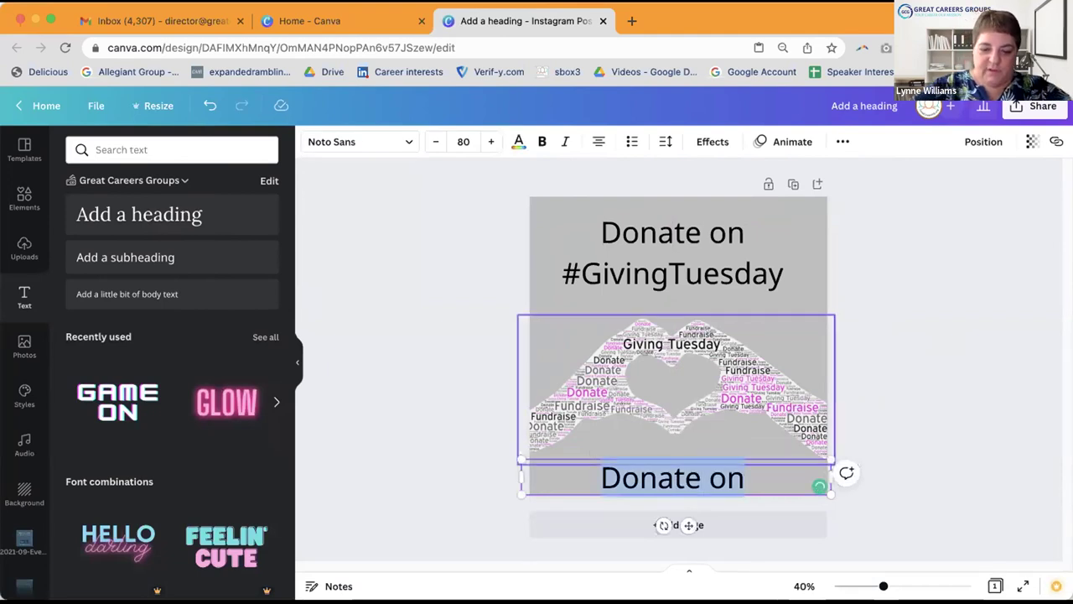
type("givebu")
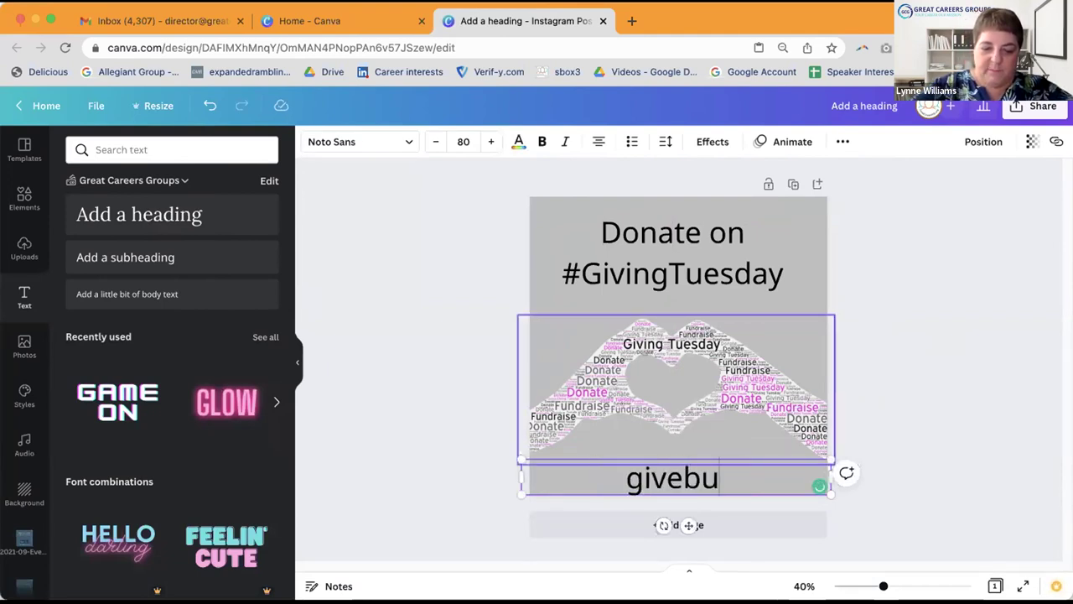
type("tter.com")
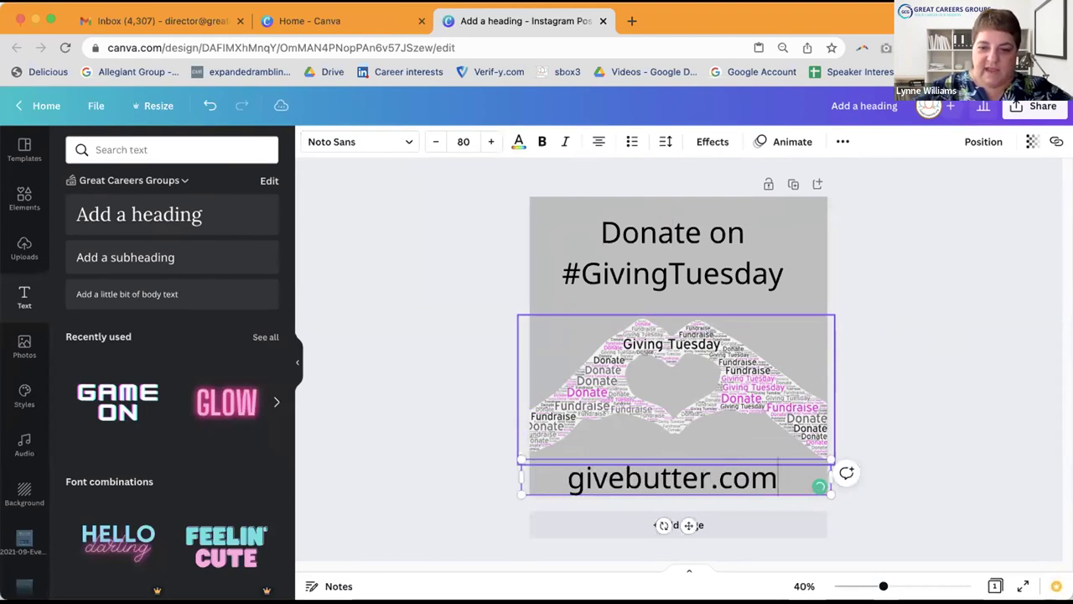
type("/grea")
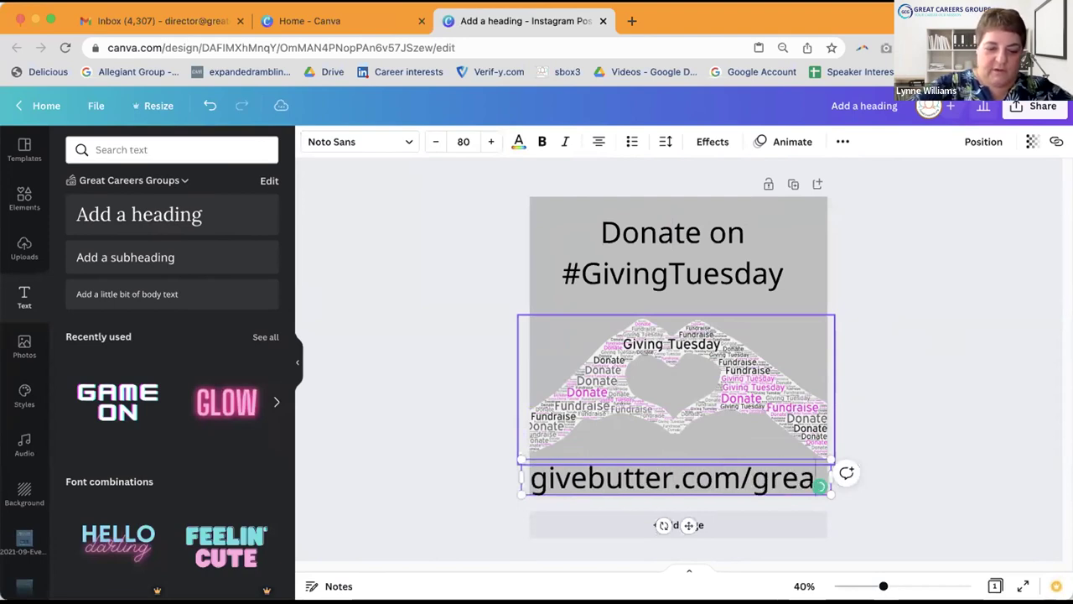
type("tcareersp")
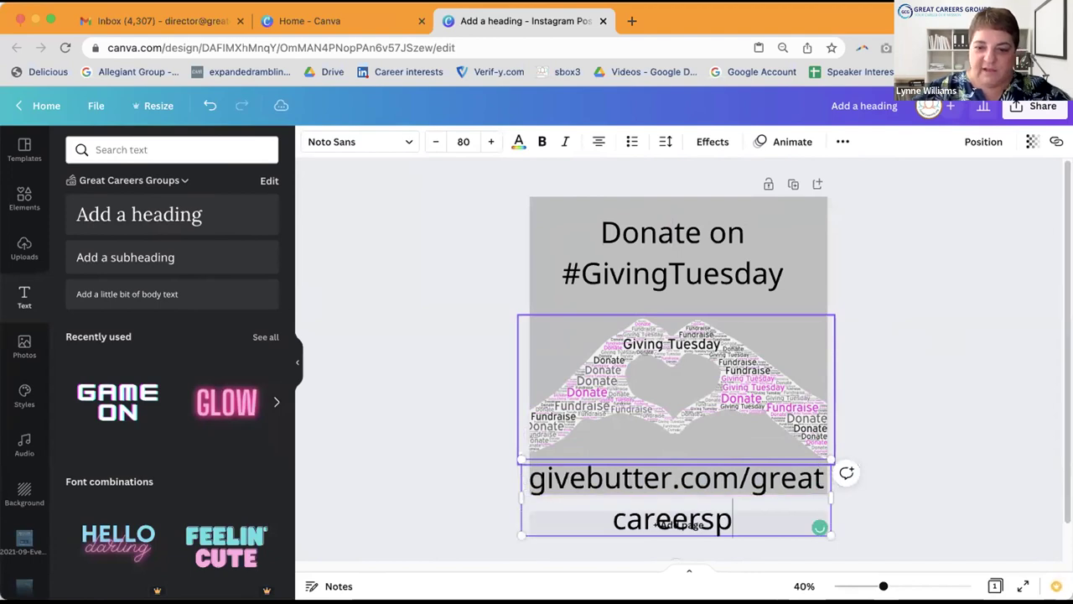
type("hl")
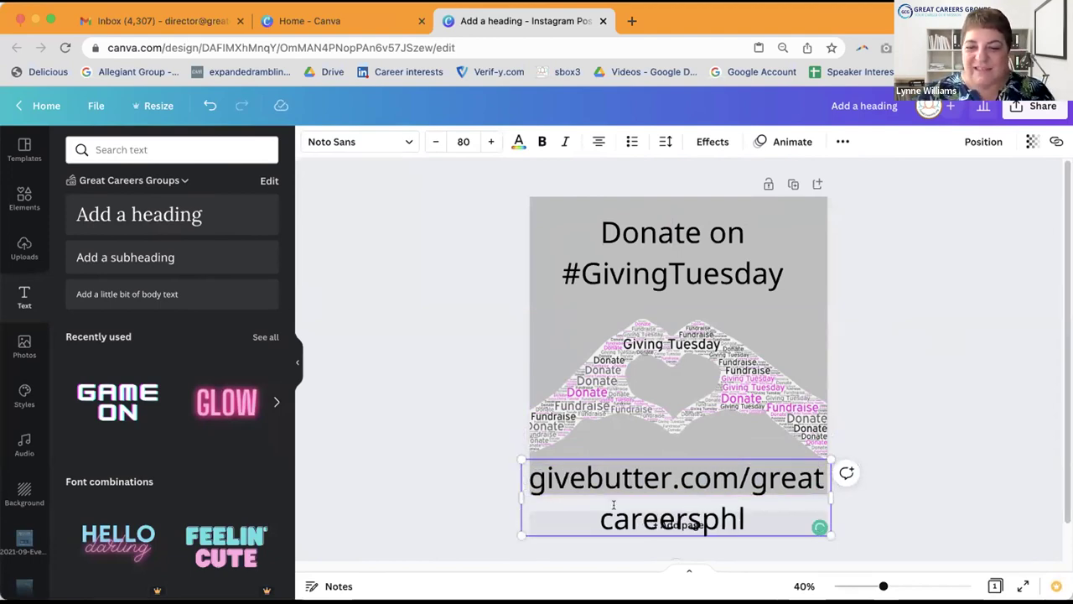
Step: Shrink the whole URL text to font size 48
key("super+shift+Left")
key("super+shift+Up")
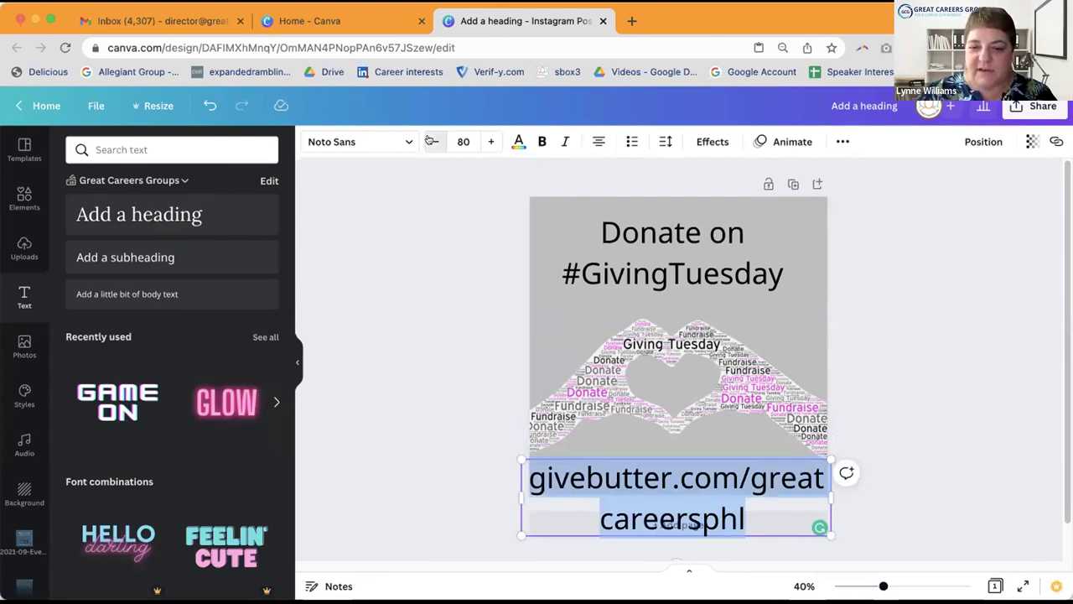
left_click(430, 141)
left_click(430, 141)
left_click(430, 141)
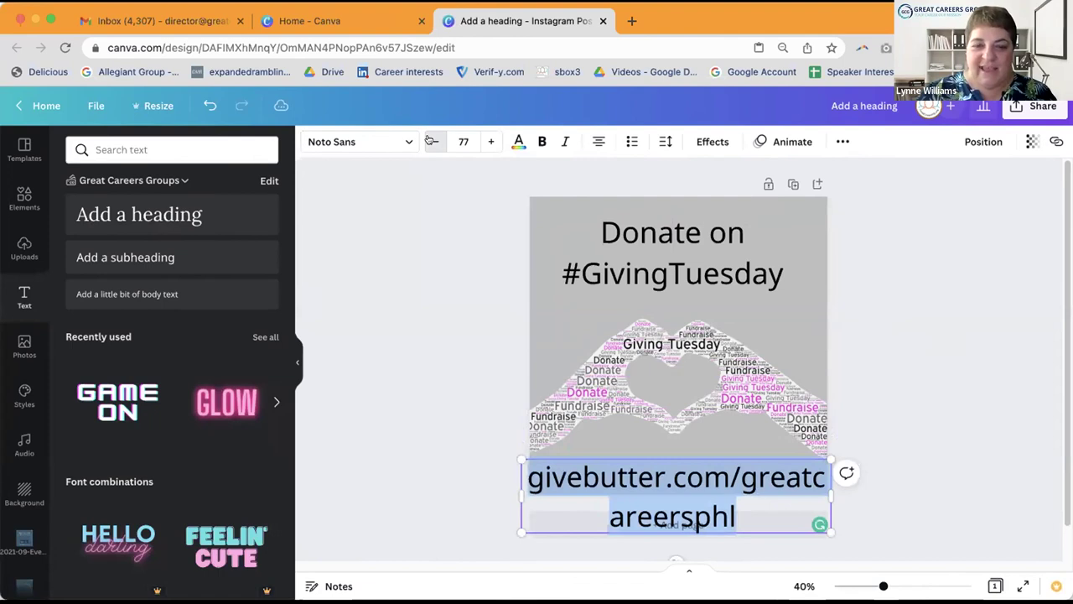
left_click(430, 140)
left_click(430, 141)
left_click(431, 140)
left_click(430, 141)
left_click(430, 141)
left_click(430, 141)
left_click(430, 141)
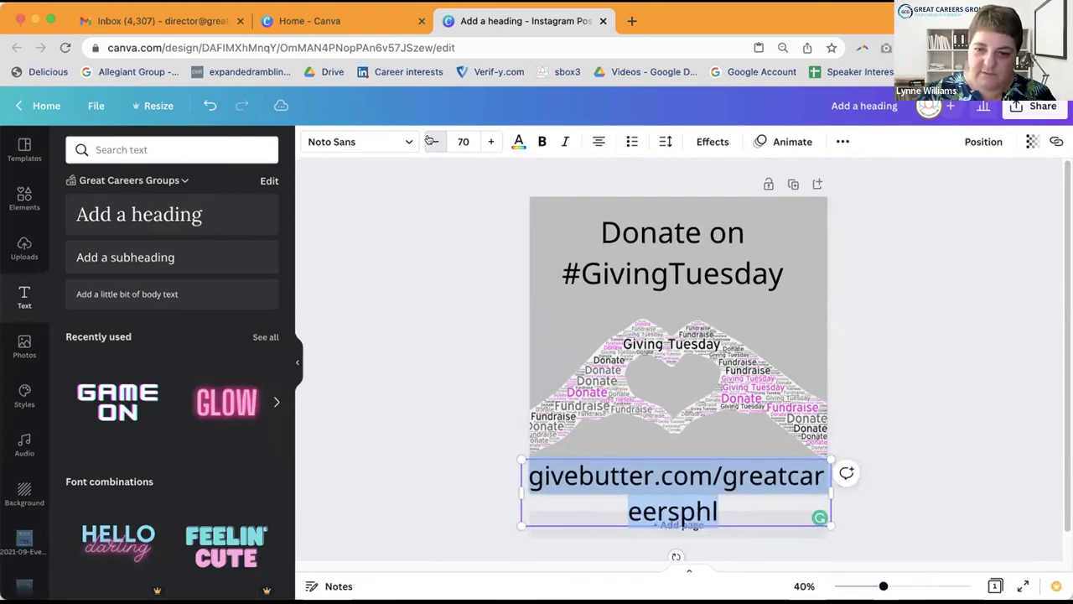
left_click(430, 140)
left_click(430, 141)
left_click(430, 141)
left_click(430, 141)
left_click(430, 141)
left_click(431, 141)
left_click(430, 141)
left_click(430, 141)
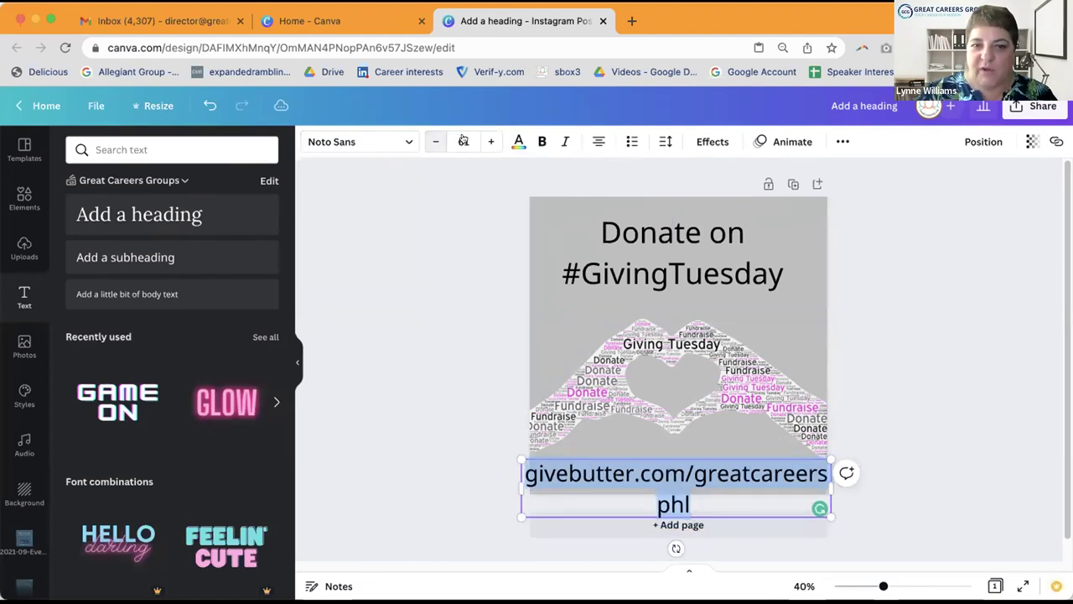
left_click(463, 141)
type("54")
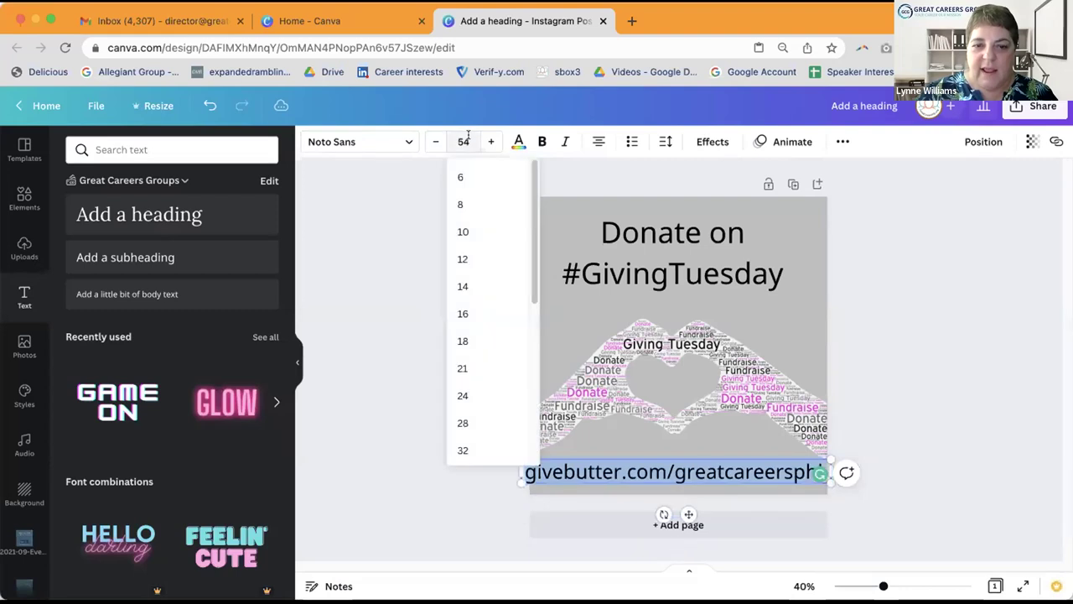
scroll(467, 400, "down", 3)
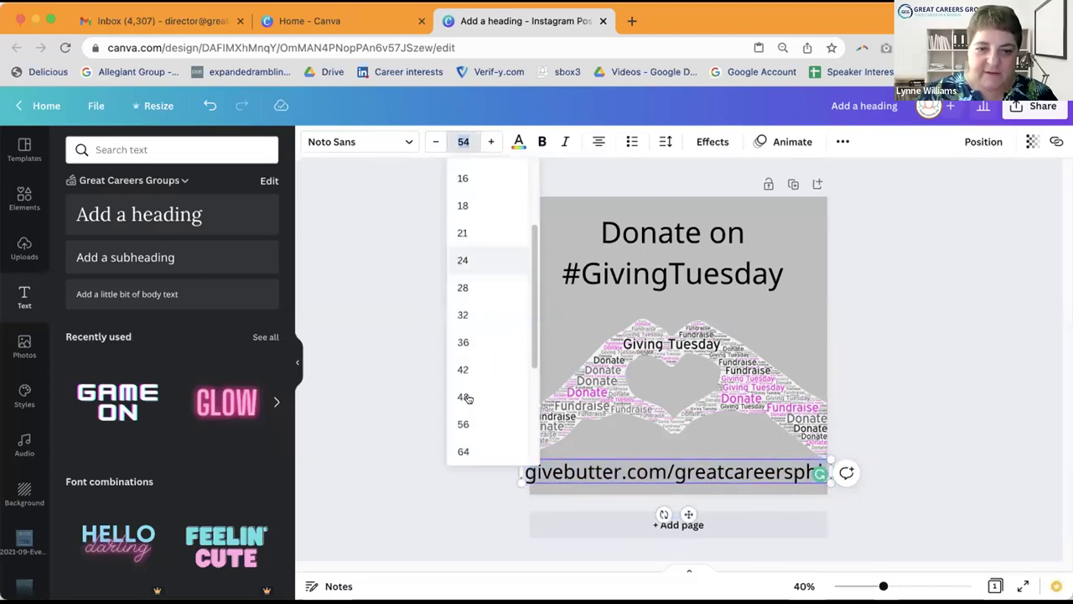
scroll(462, 358, "down", 1)
left_click(462, 359)
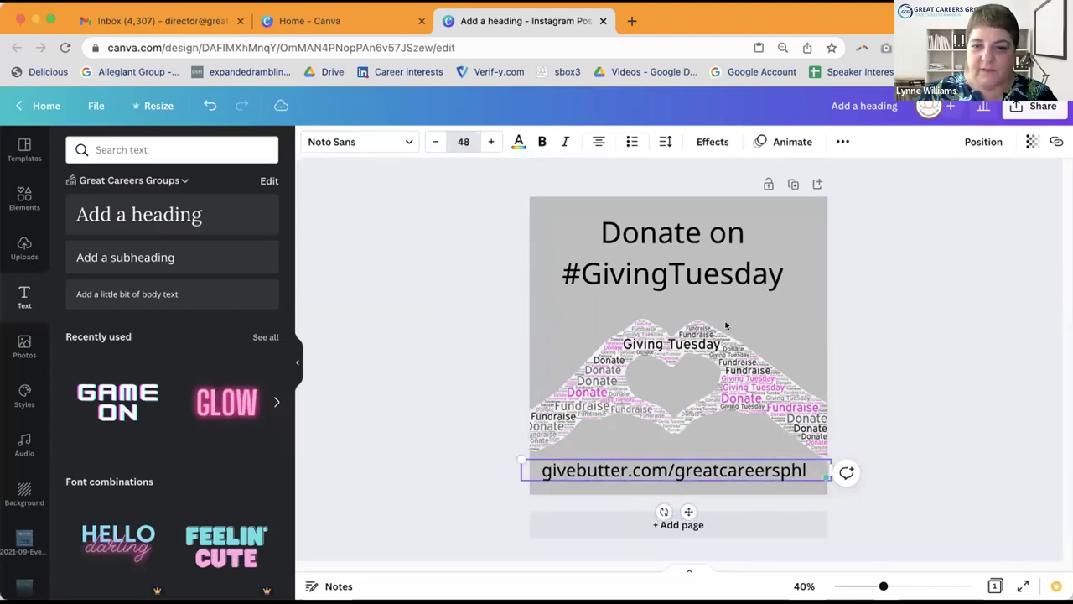
Step: Nudge the givebutter URL text slightly lower on the post
left_click(932, 372)
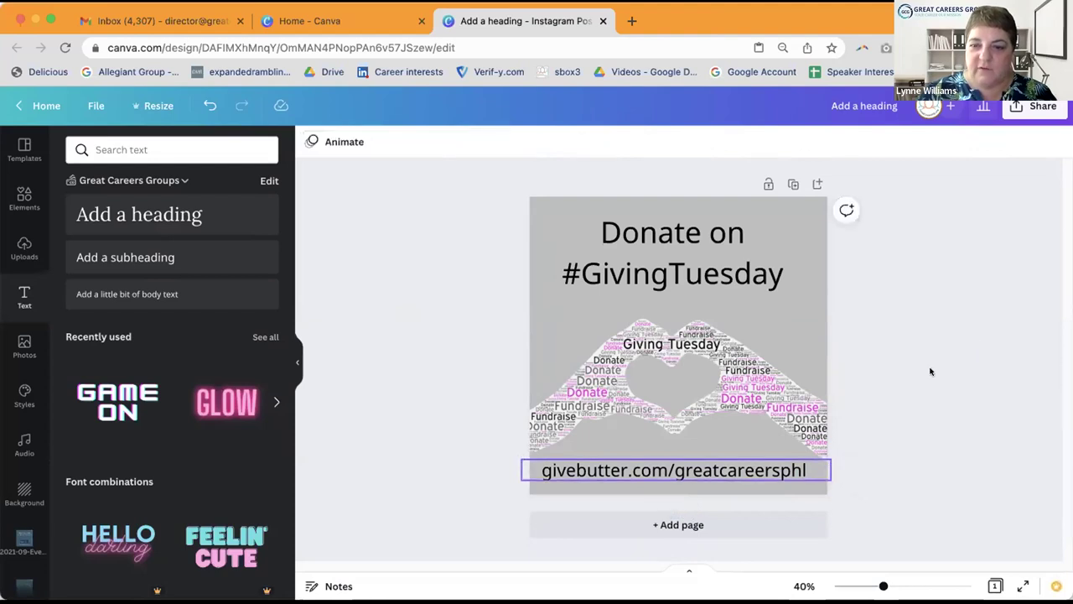
left_click_drag(724, 470, 720, 474)
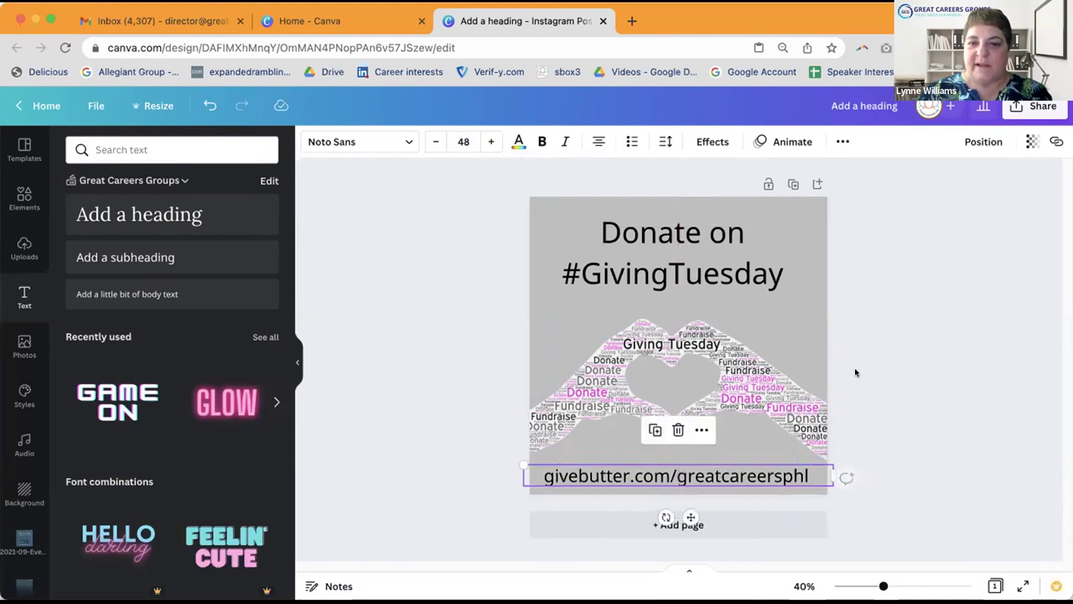
left_click(980, 301)
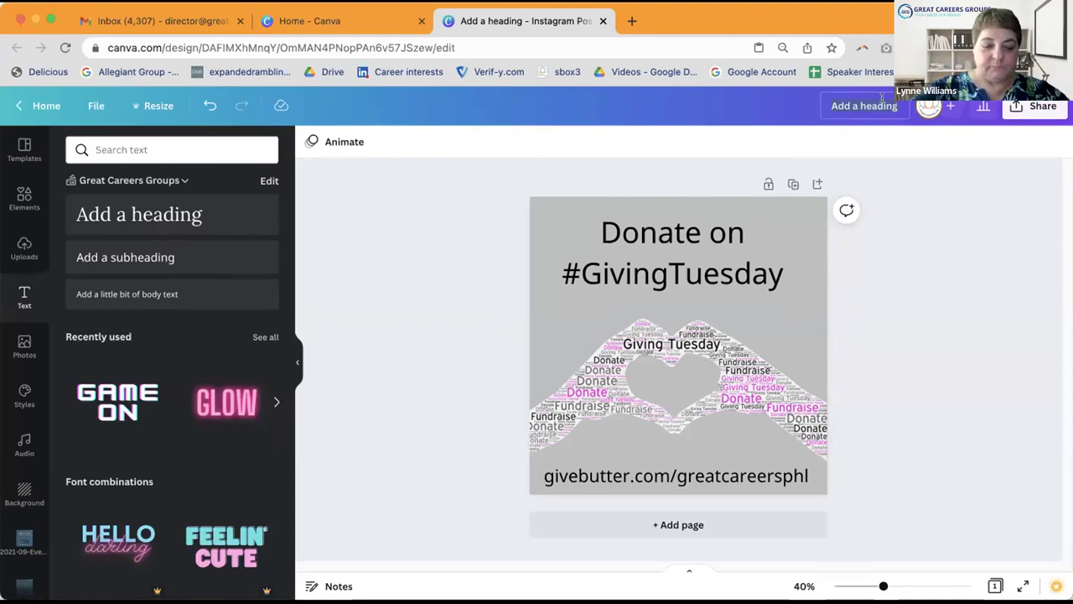
Step: Name the design 'Tech Soup Giving Tuesday IG', fixing the typos, then go back home
left_click(883, 98)
type("T3eq")
type("h Sou")
type("p")
type(" IG")
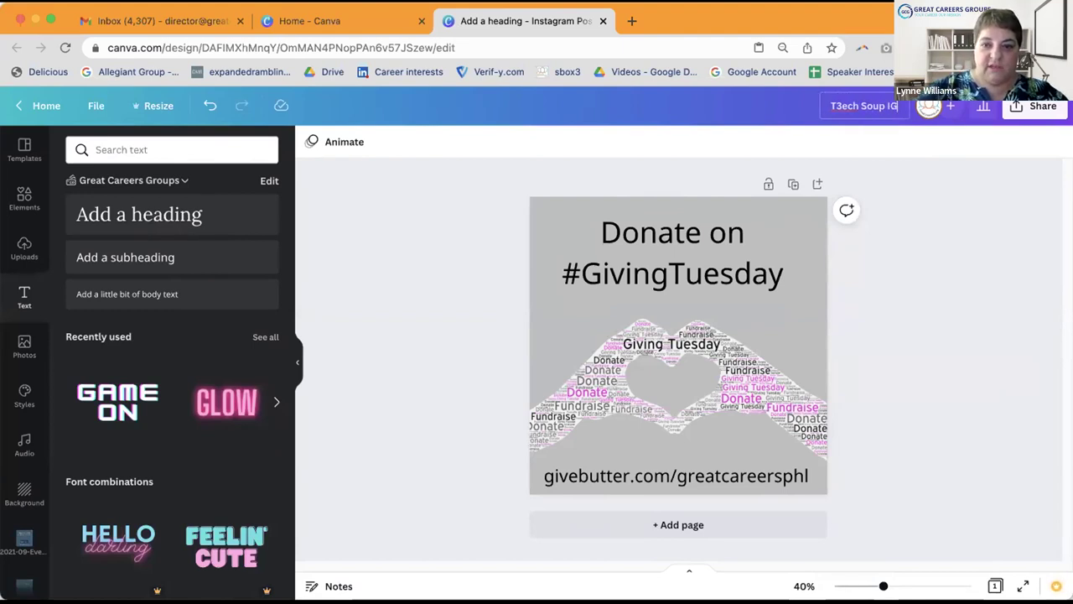
type(" G")
key("BackSpace")
key("BackSpace")
key("BackSpace")
key("BackSpace")
key("BackSpace")
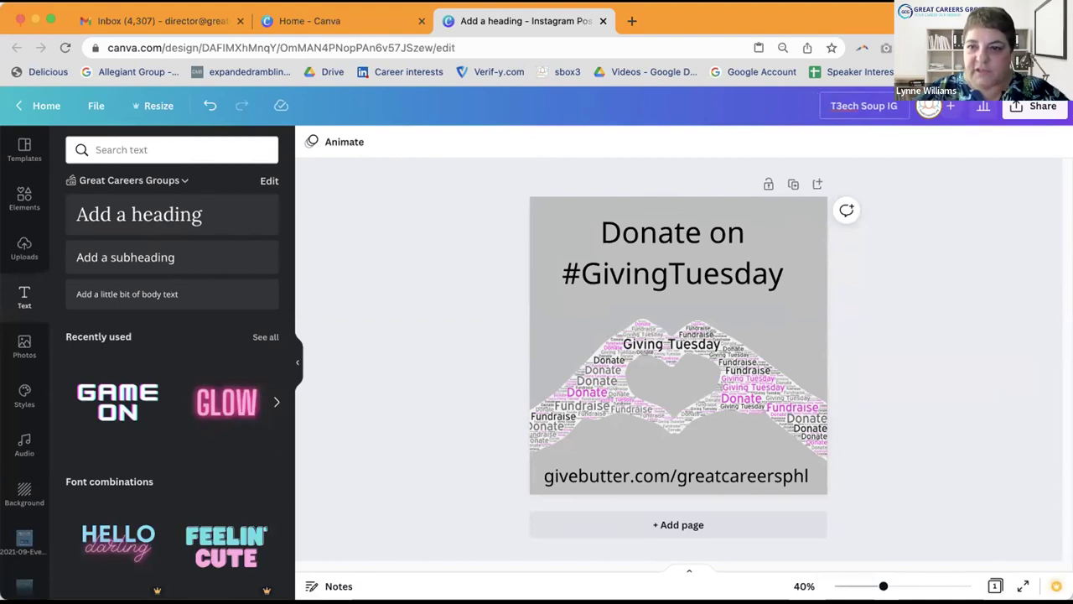
type("Gioving Tu")
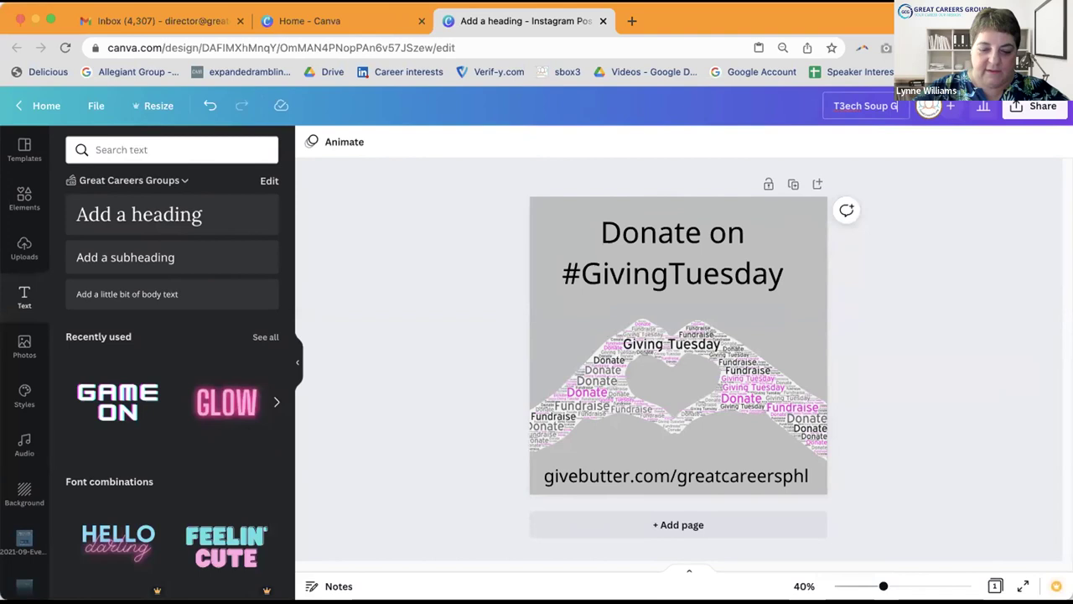
type("es")
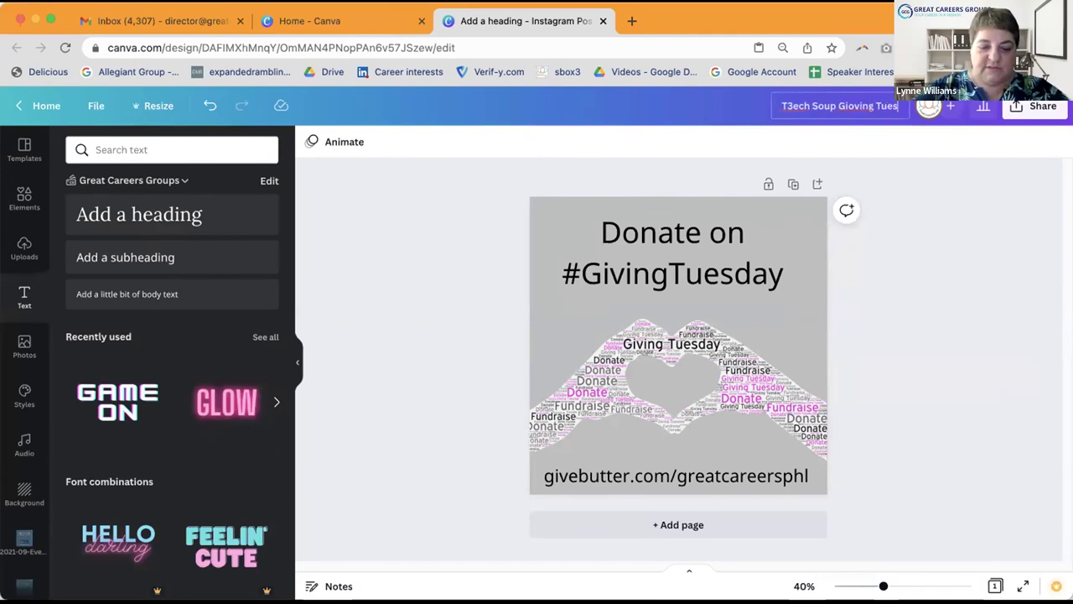
type("day IG")
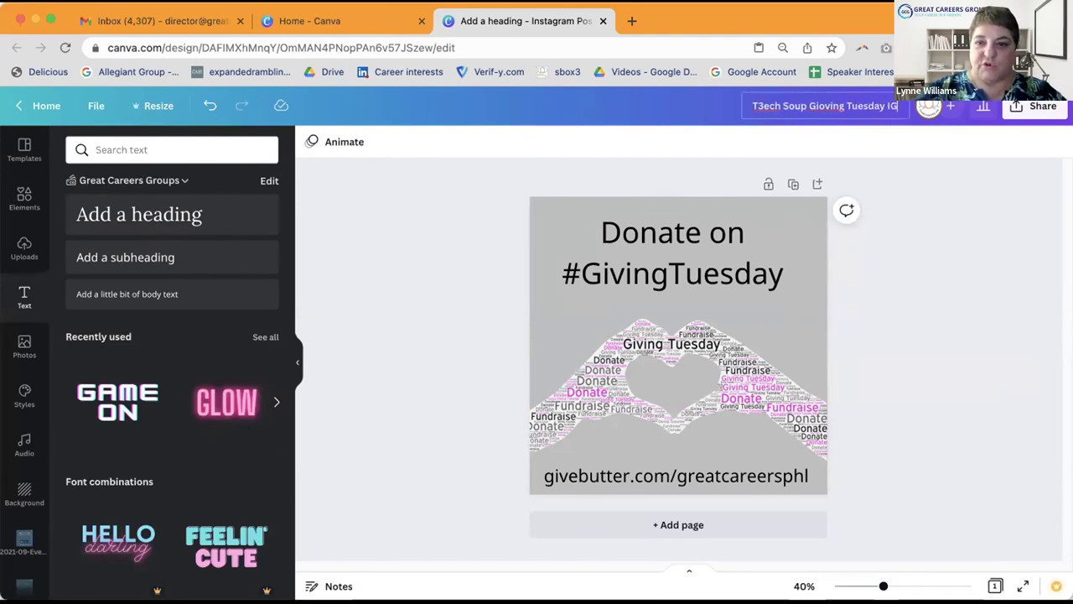
left_click(764, 107)
key("BackSpace")
left_click(826, 107)
key("BackSpace")
left_click(939, 202)
left_click(39, 106)
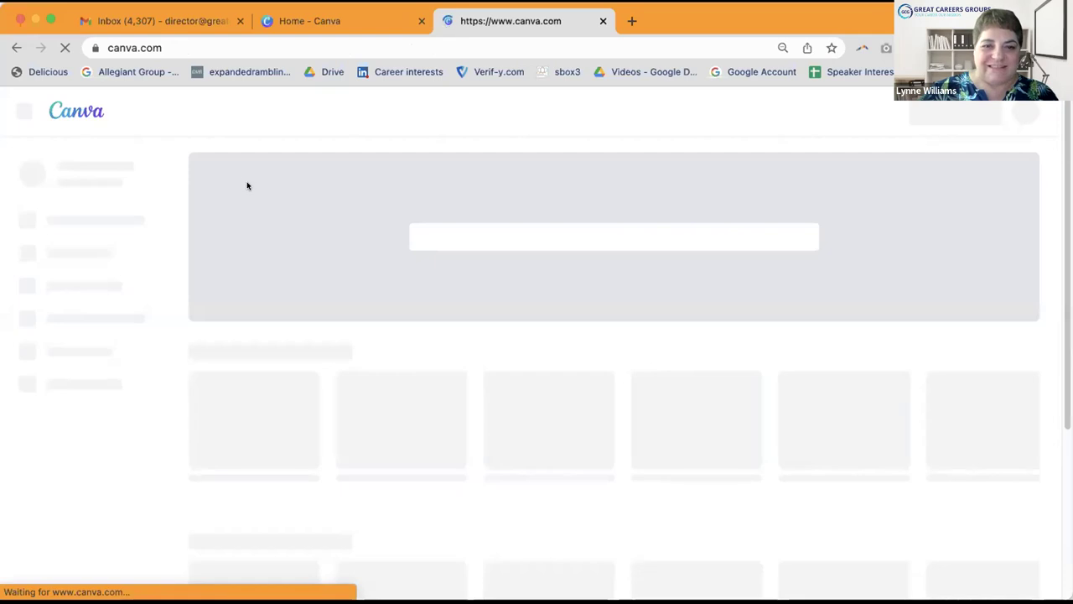
Step: Make a copy of the Tech Soup Giving Tuesday IG design from Recent designs
scroll(271, 191, "down", 2)
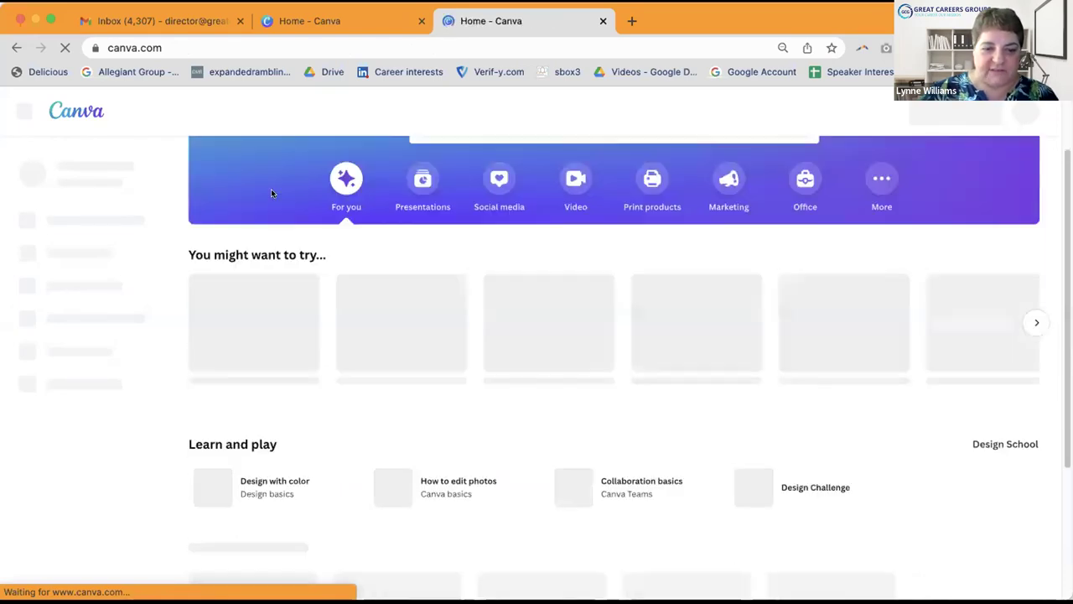
scroll(271, 193, "down", 5)
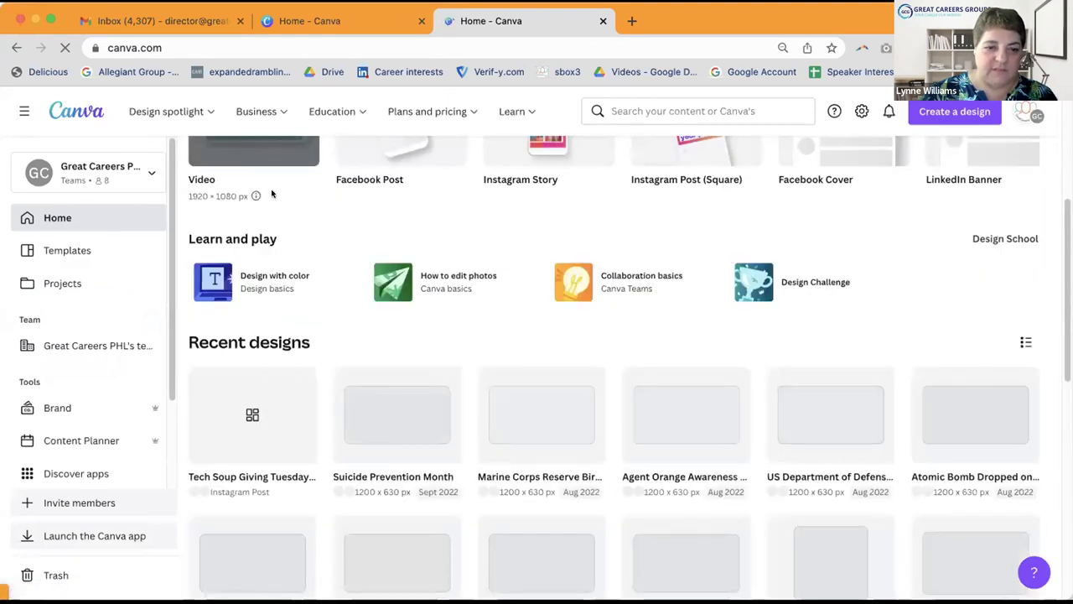
scroll(271, 192, "down", 1)
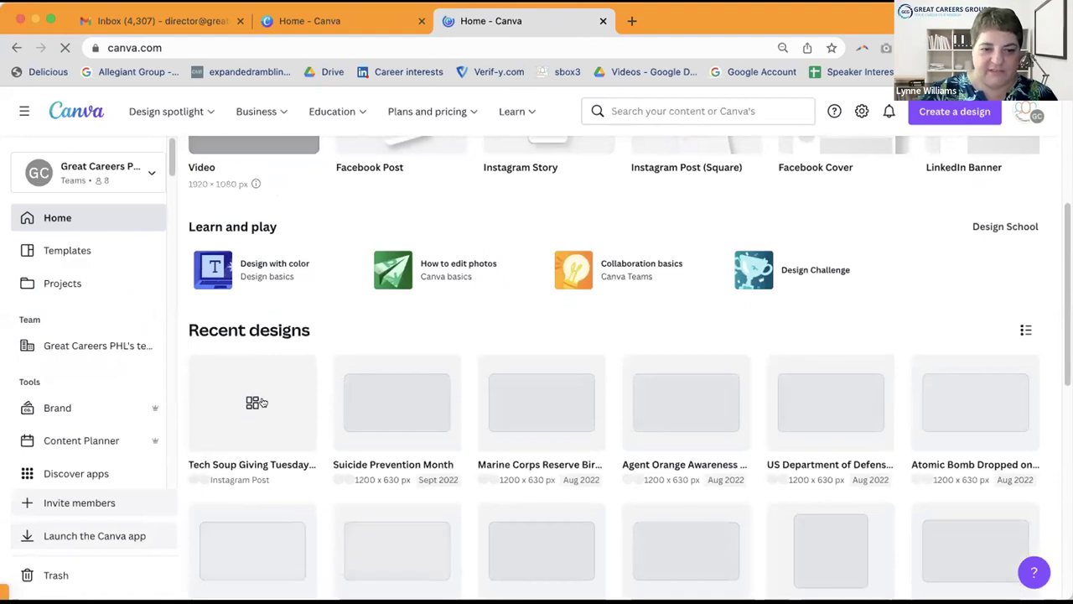
mouse_move(262, 401)
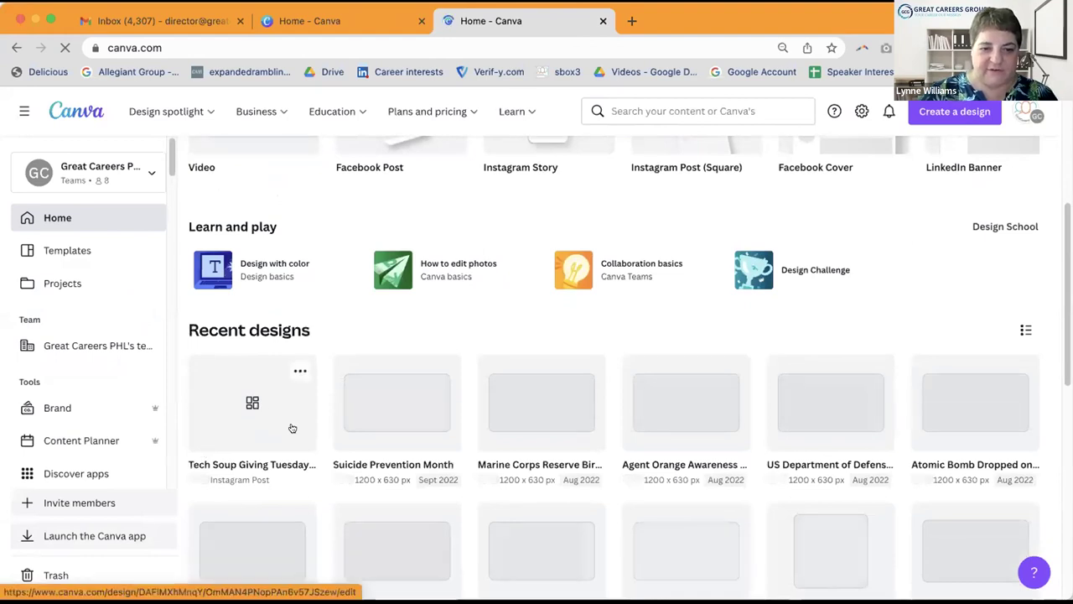
left_click(301, 370)
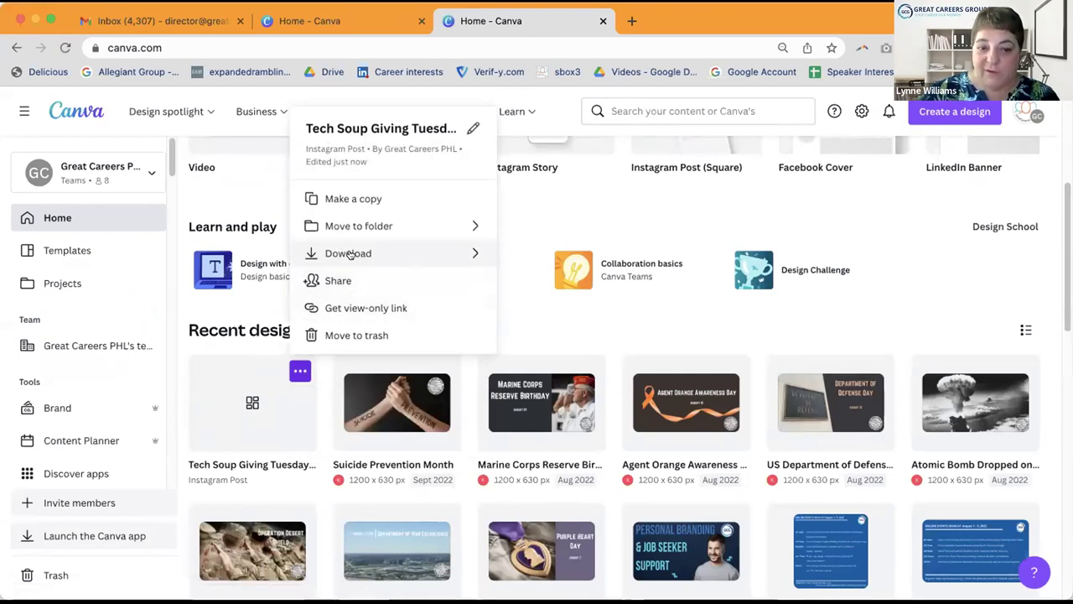
left_click(368, 198)
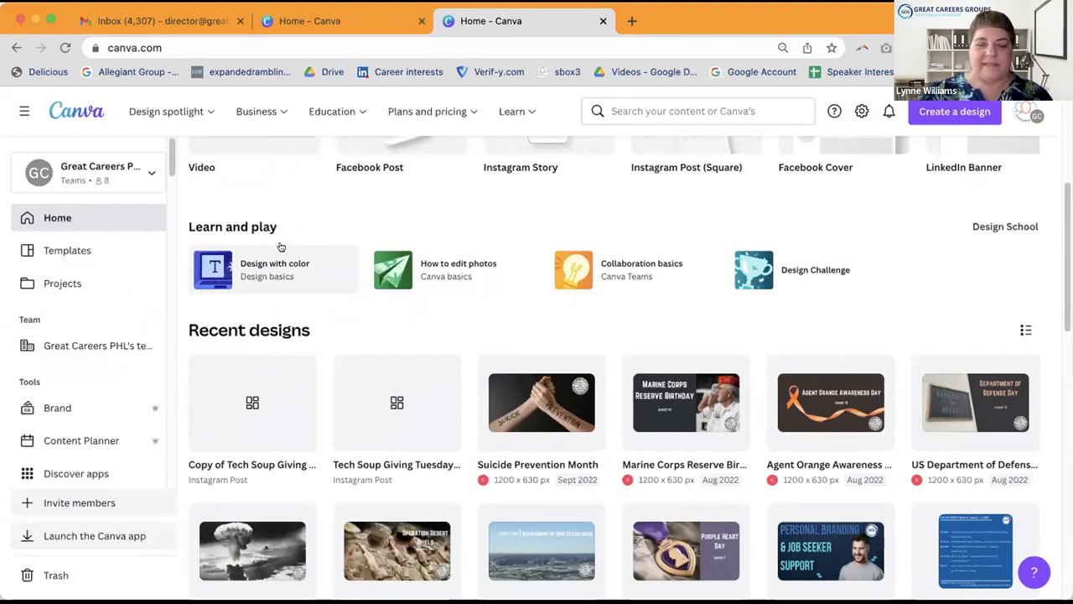
Step: Open the copied design and retitle it 'Tech Soup Giving Tuesday FB', dropping 'Copy of'
left_click(240, 402)
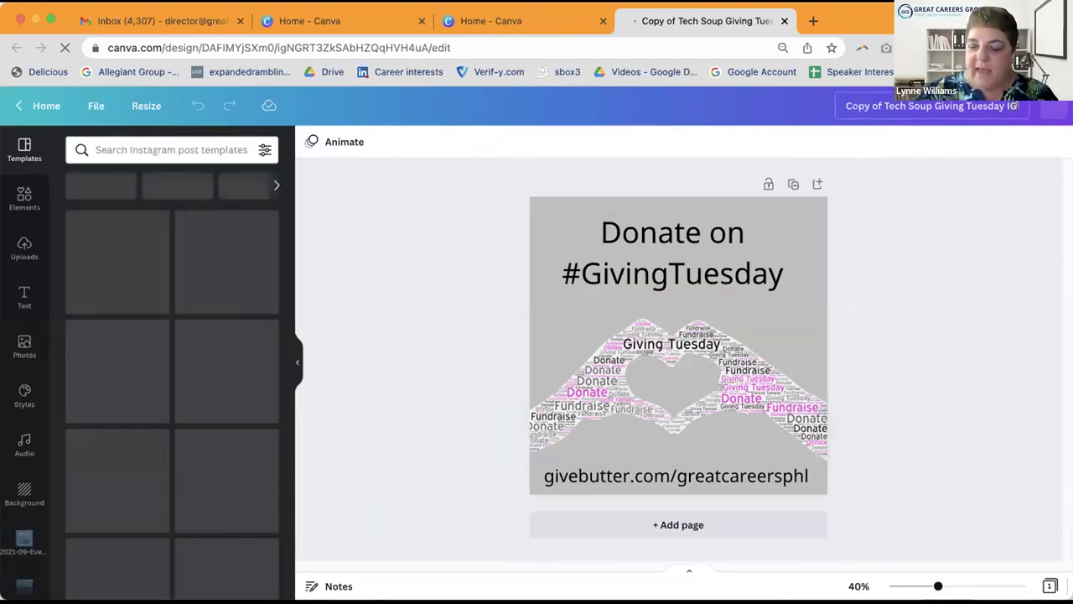
left_click(934, 105)
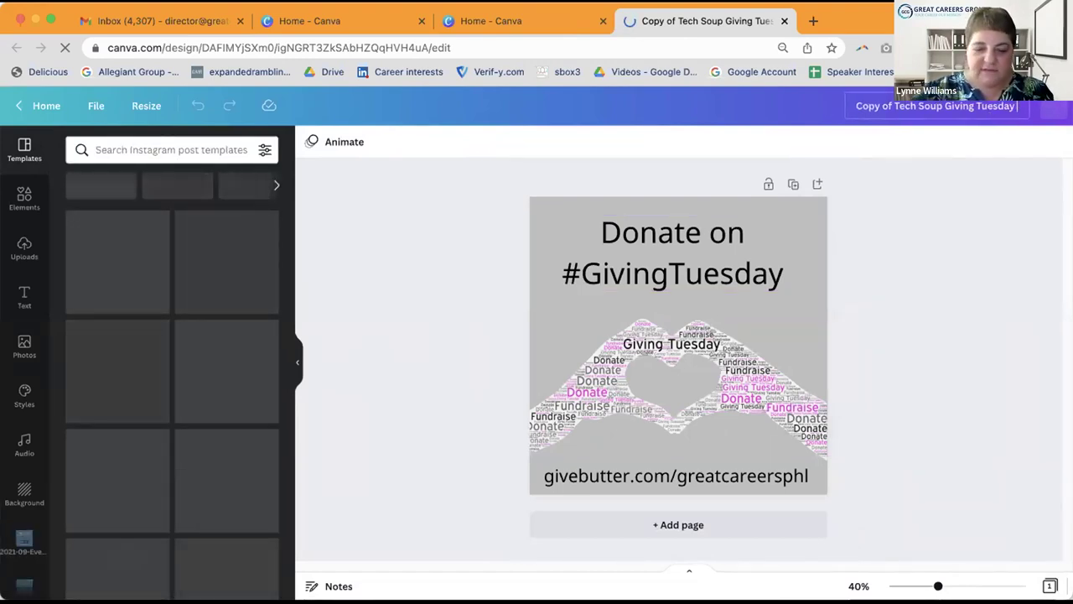
type("FB")
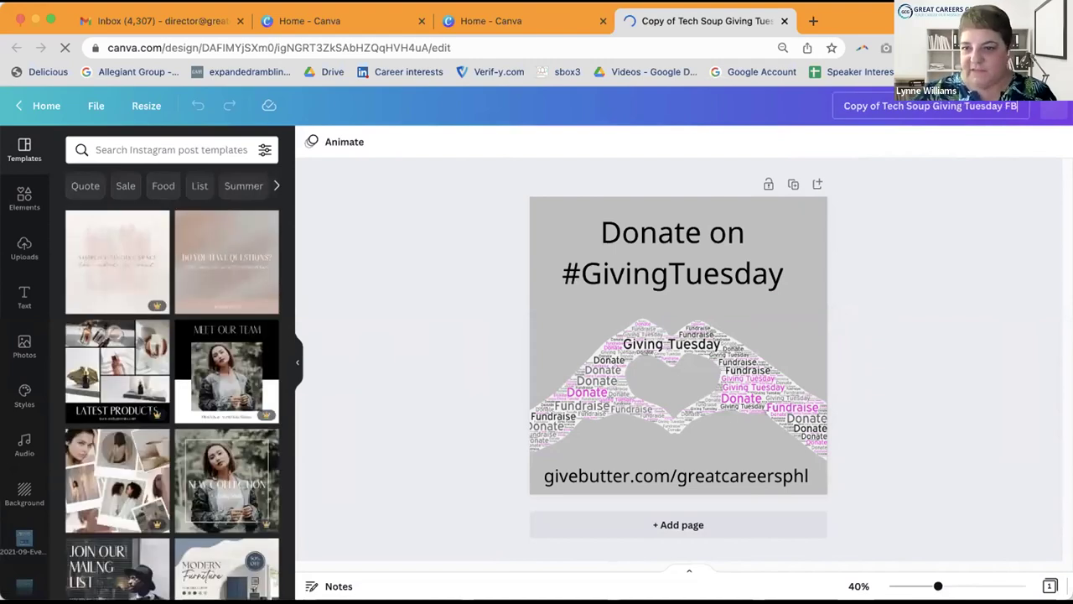
key("Return")
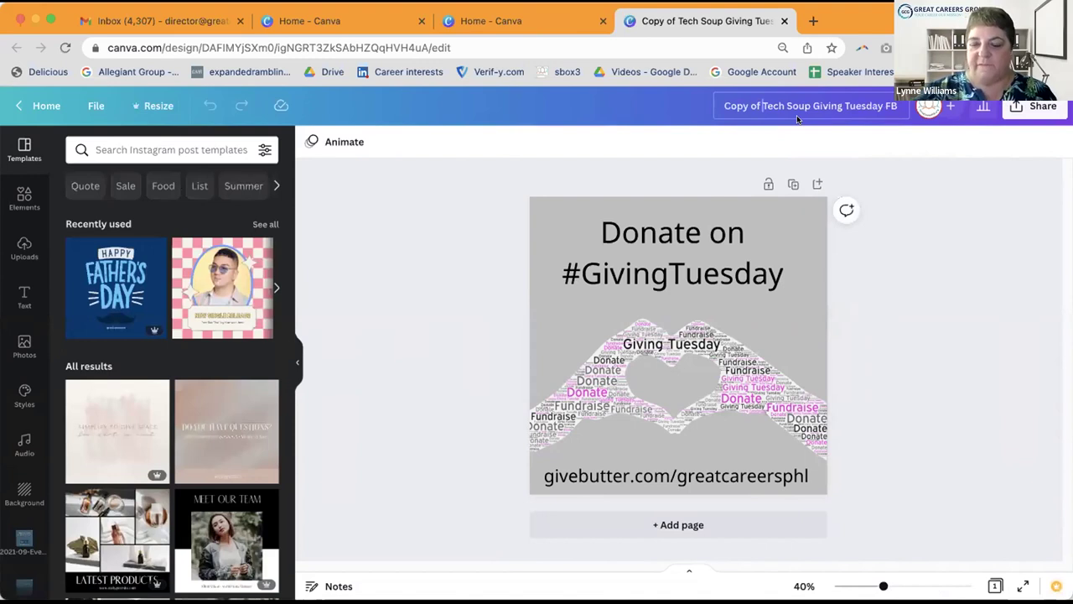
left_click(762, 105)
key("BackSpace")
key("BackSpace")
key("BackSpace")
key("BackSpace")
key("BackSpace")
key("BackSpace")
key("BackSpace")
key("BackSpace")
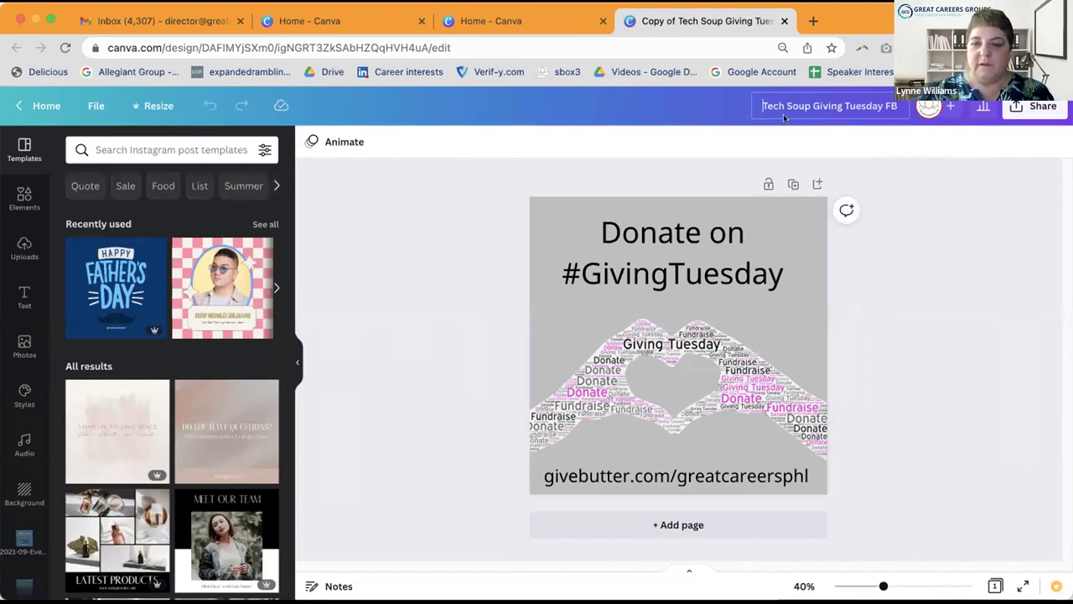
key("Return")
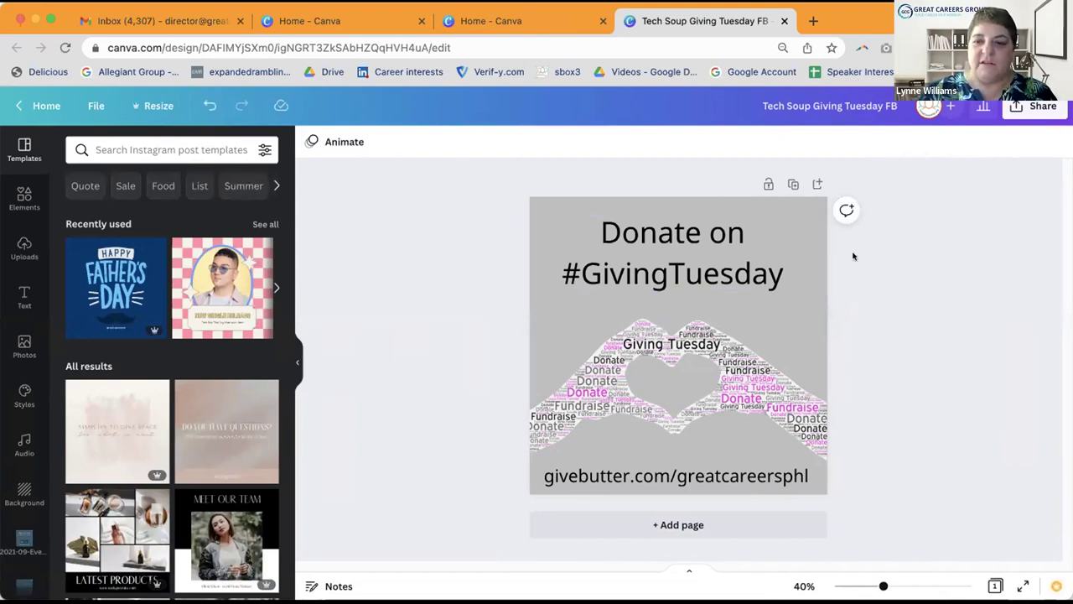
Step: Resize the design to a custom 1200 × 630 px landscape size
left_click(806, 305)
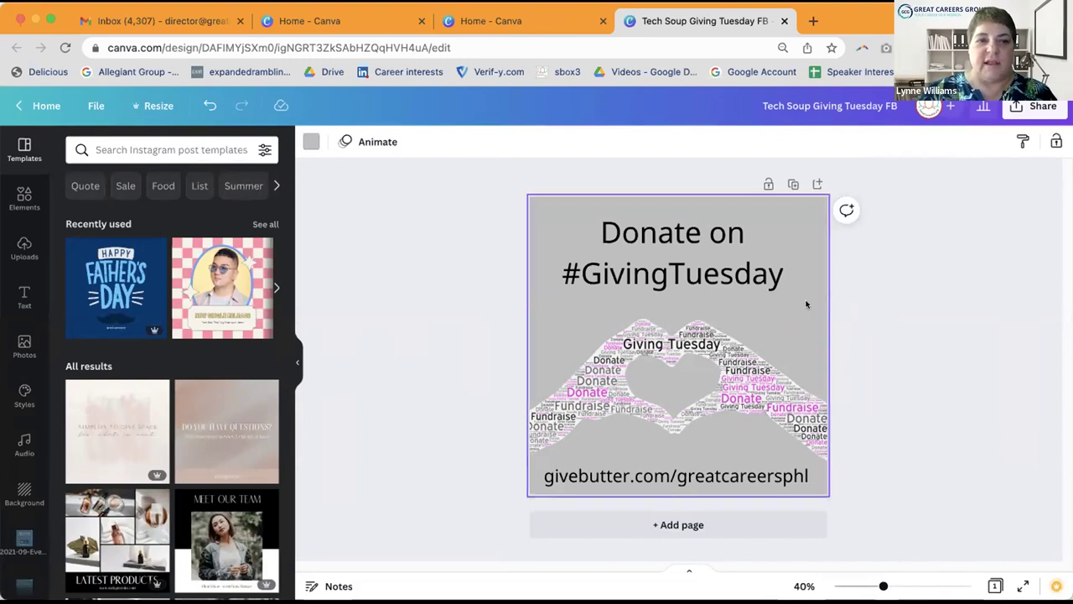
left_click(148, 101)
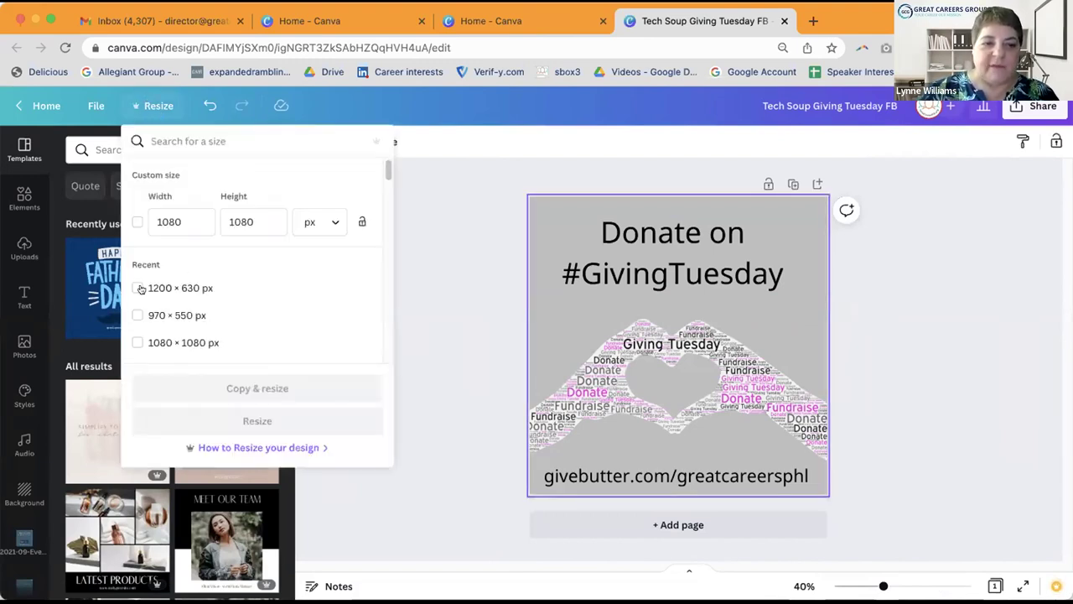
left_click(134, 216)
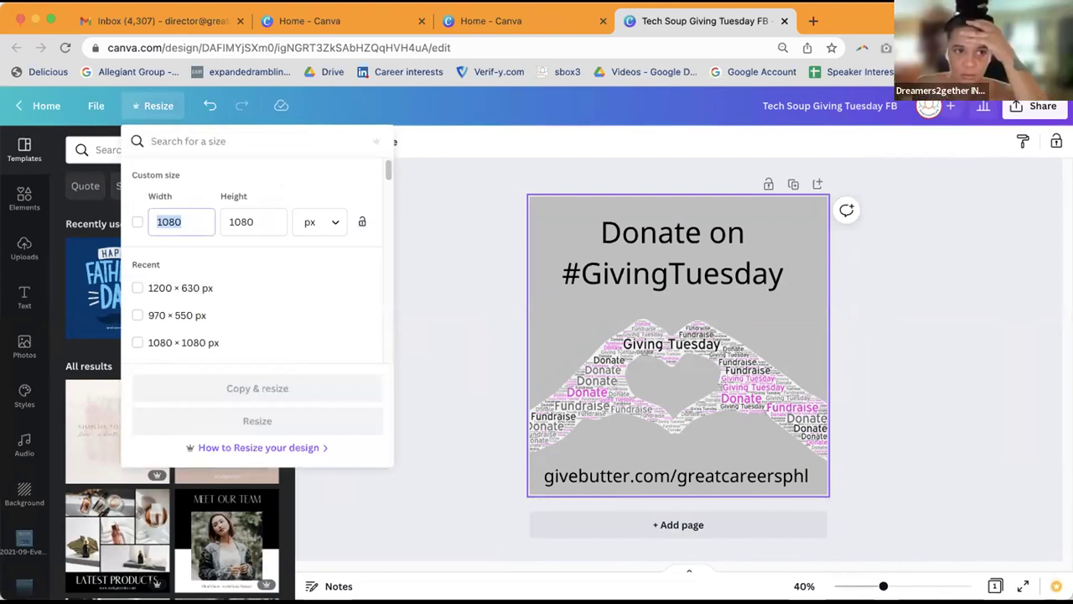
type("1200")
key("Tab")
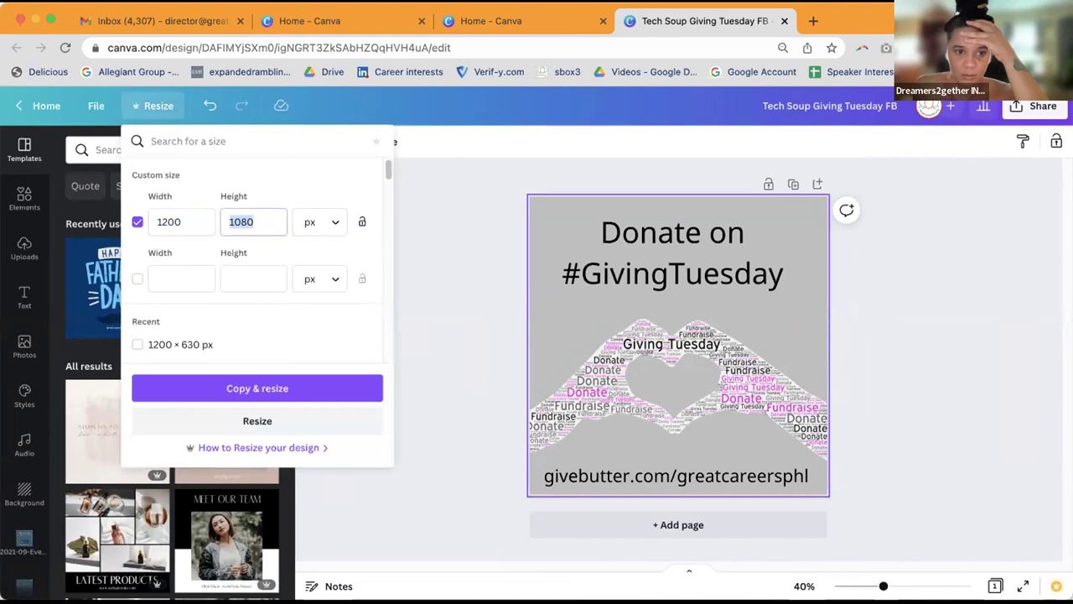
type("630")
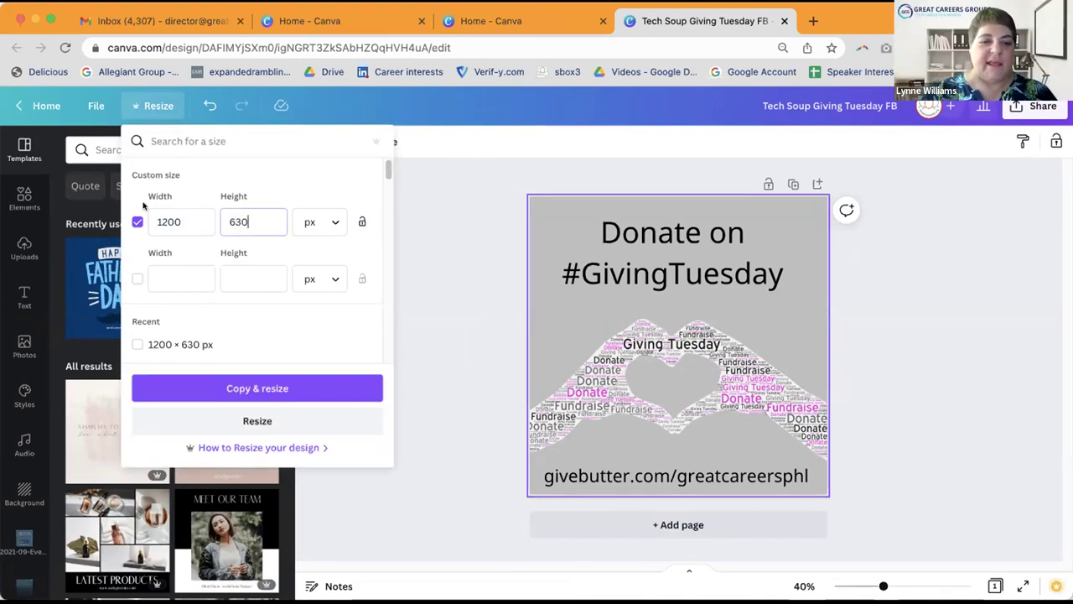
left_click(307, 381)
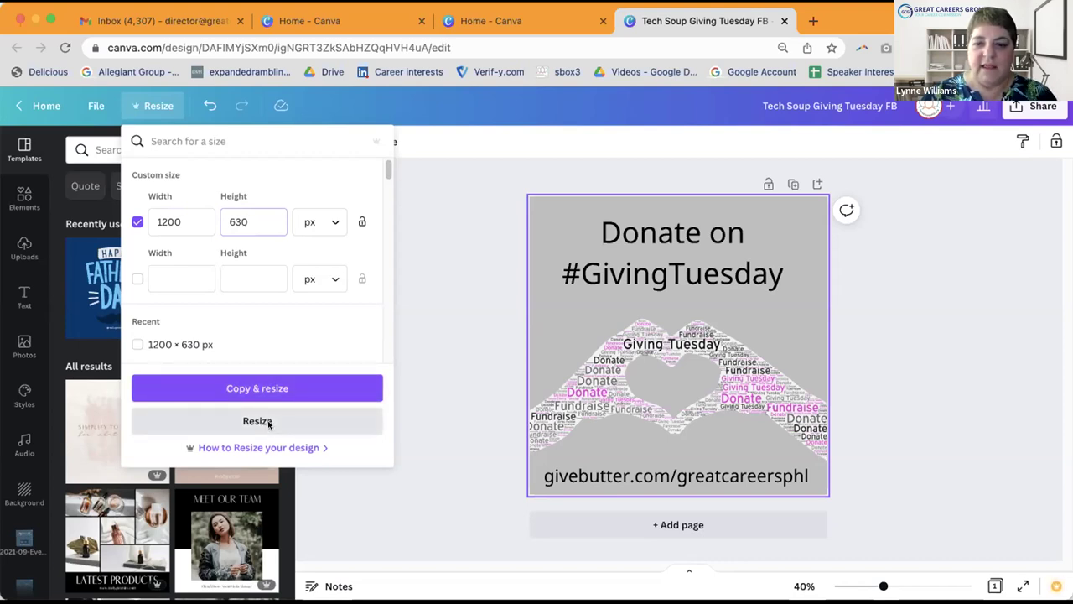
left_click(269, 424)
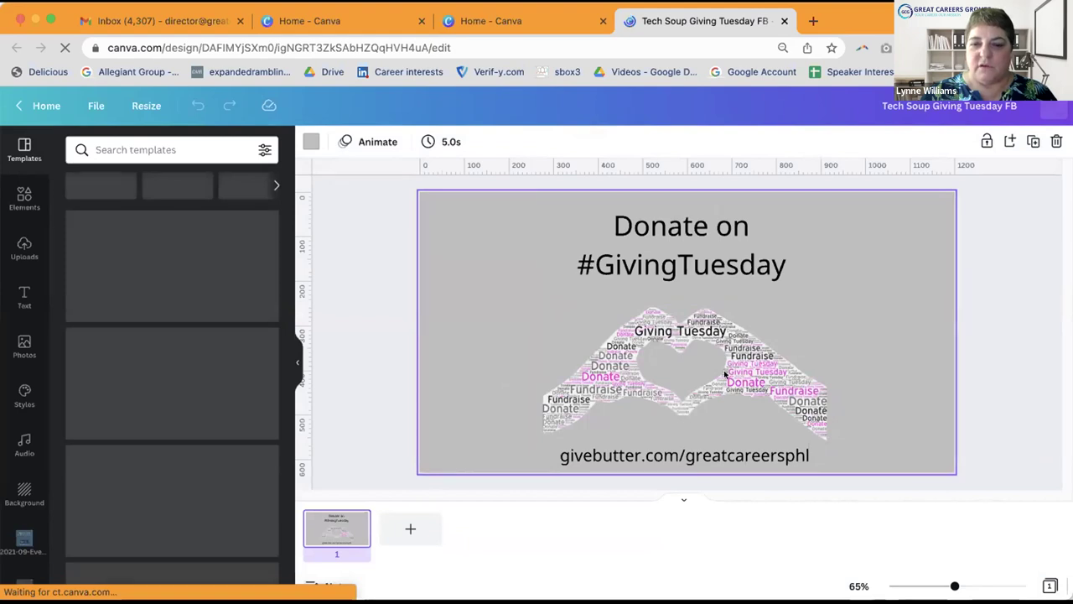
Step: Stretch the word-cloud hands image to about 1,315 × 622 across the wider page
left_click(722, 335)
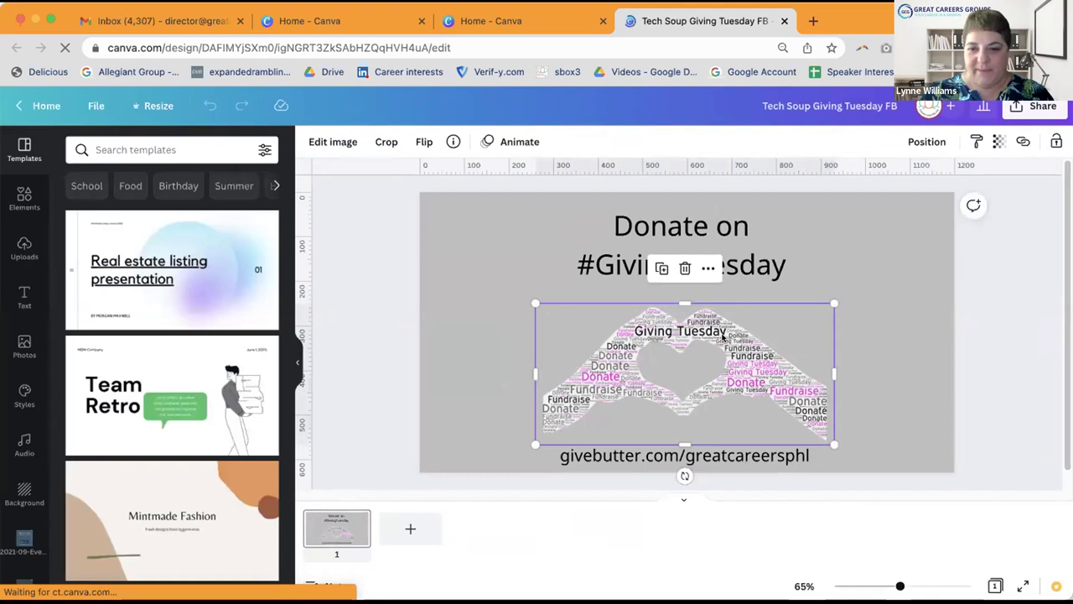
left_click_drag(530, 439, 352, 451)
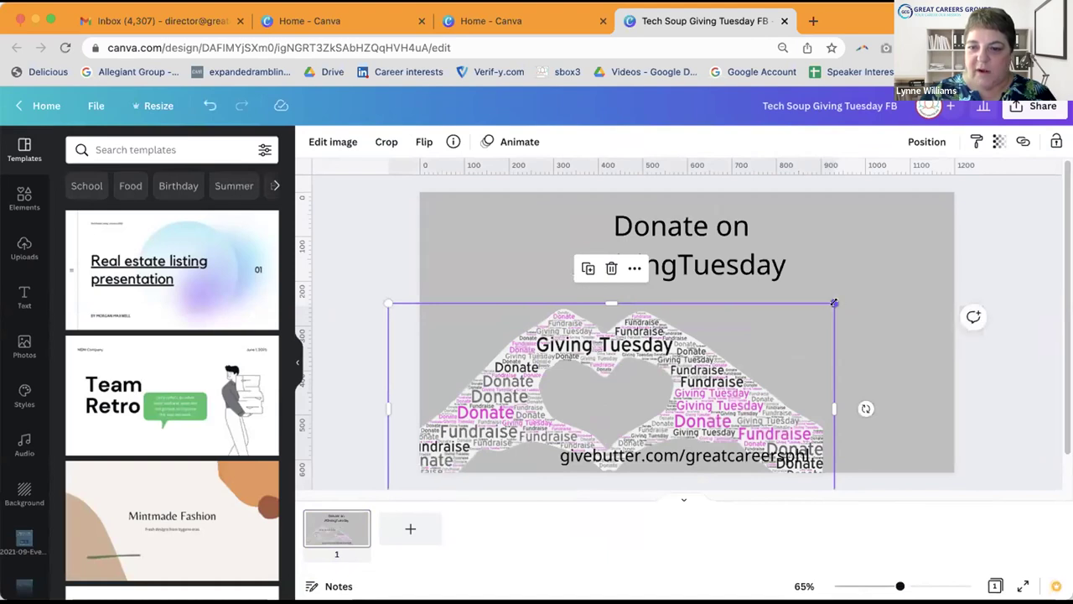
left_click_drag(835, 303, 998, 293)
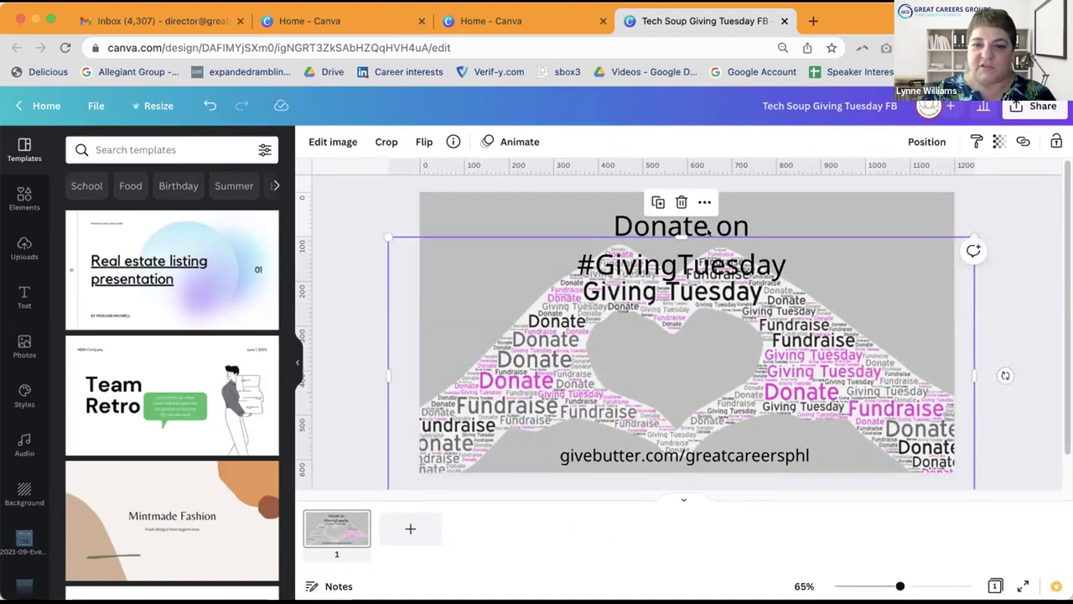
key("Escape")
left_click(613, 290)
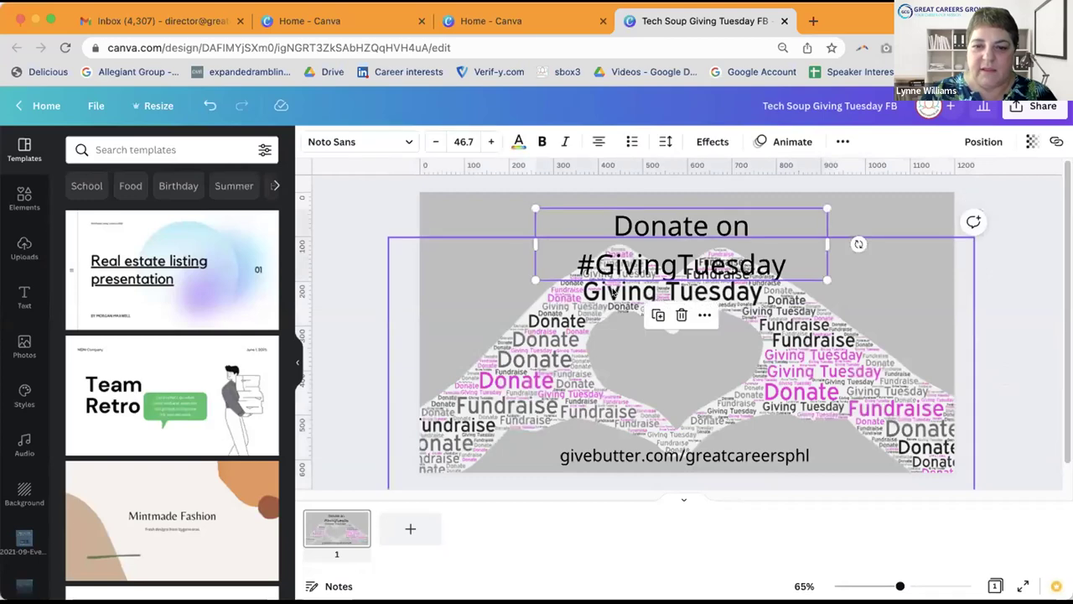
left_click(613, 294)
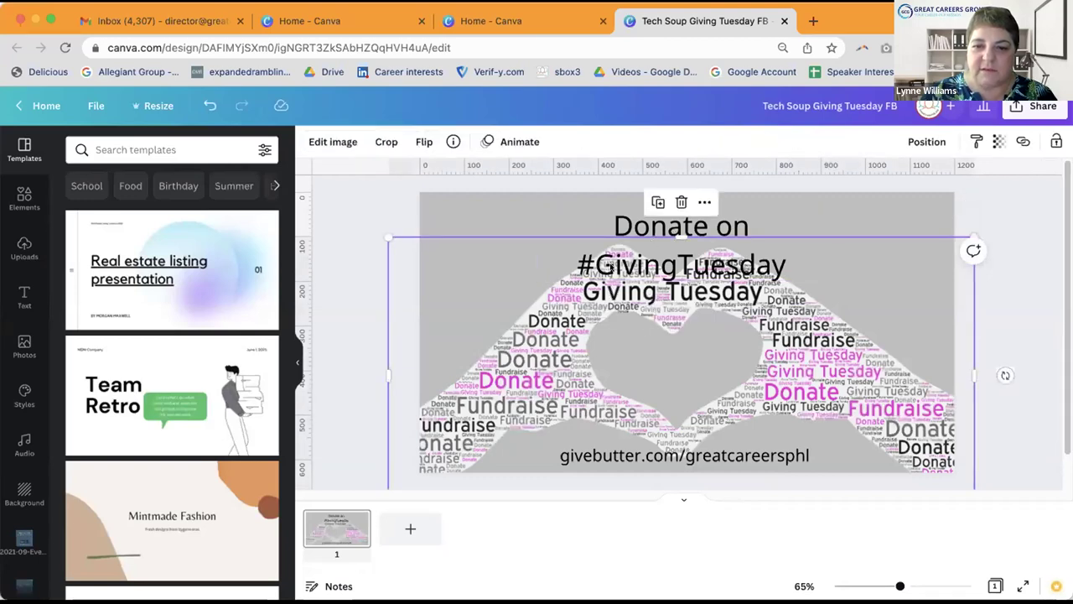
left_click(784, 265)
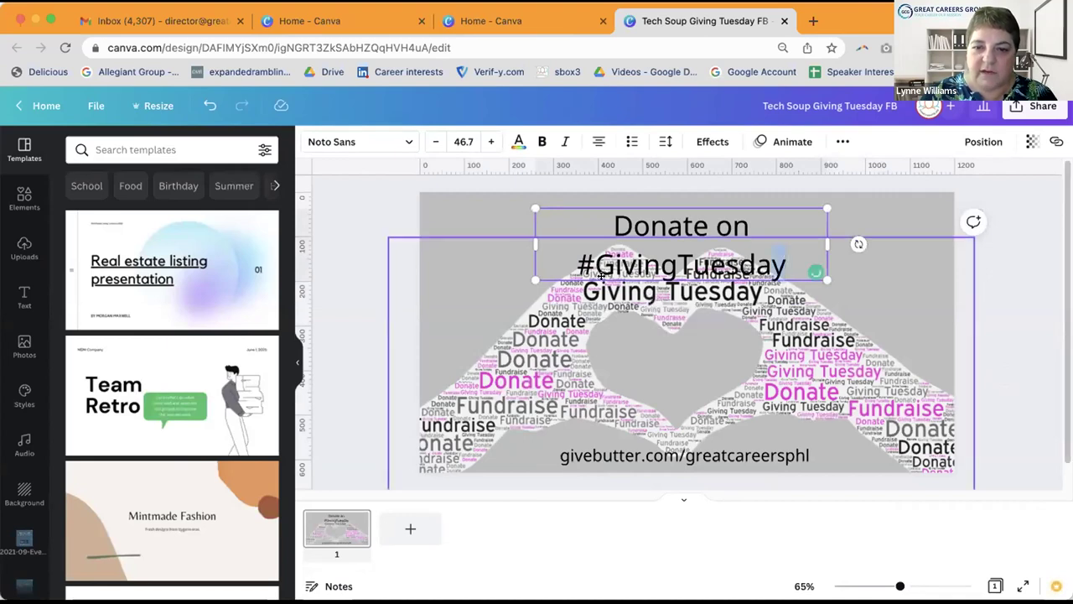
Step: Join the heading into one line, 'Donate on#GivingTuesday', widening its box to the left edge
left_click(610, 300)
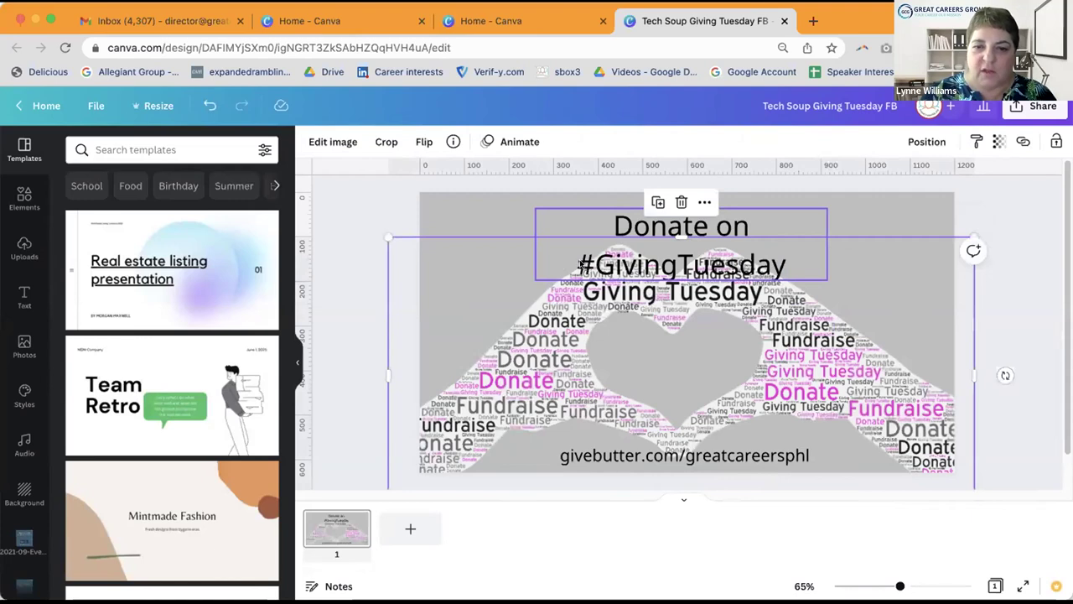
left_click(577, 257)
left_click(578, 256)
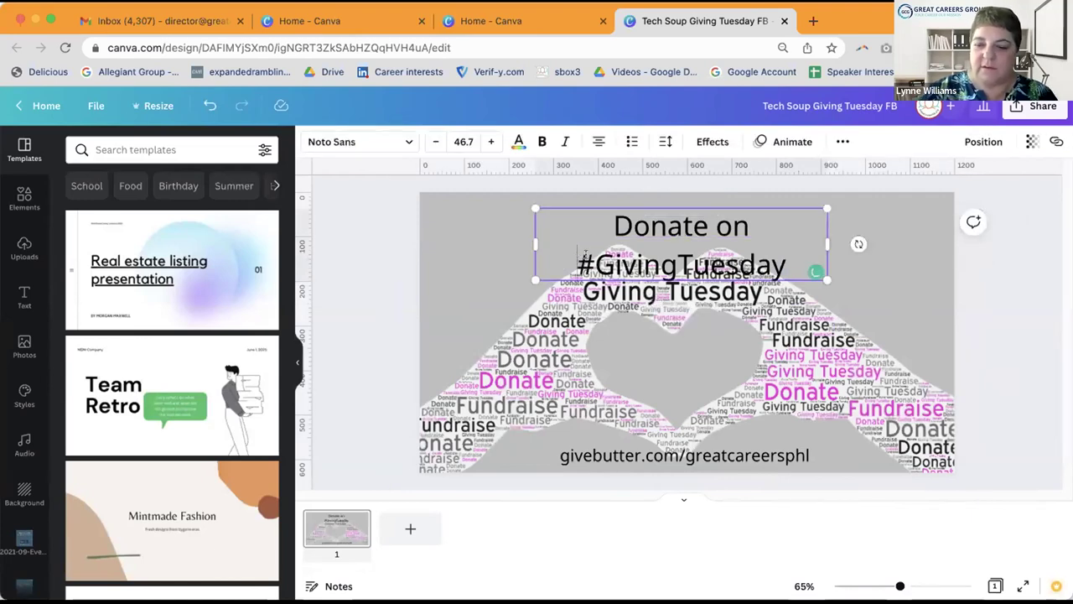
key("BackSpace")
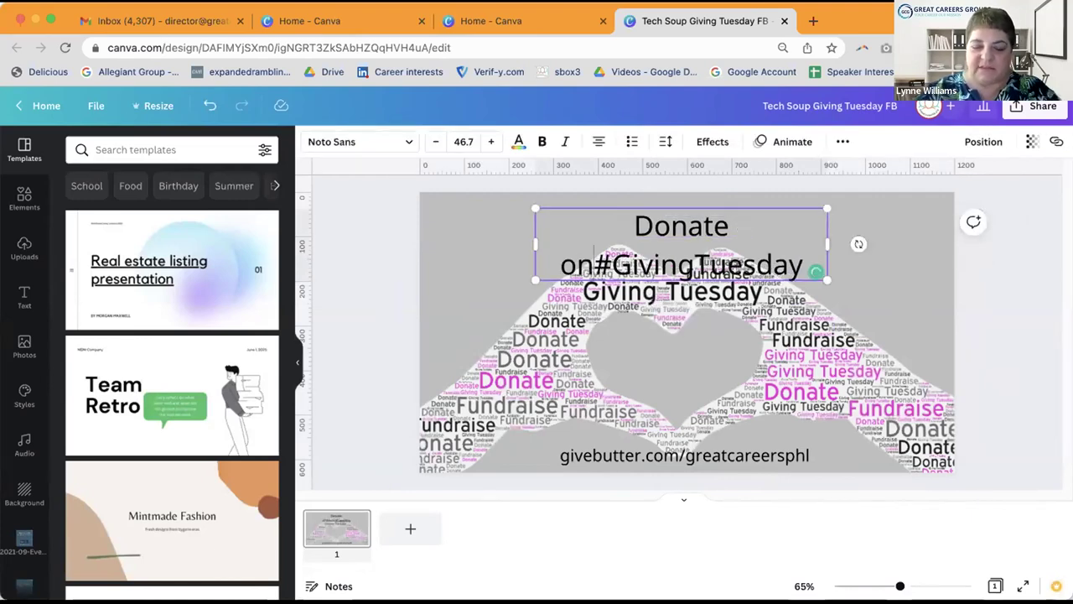
left_click_drag(932, 207, 937, 218)
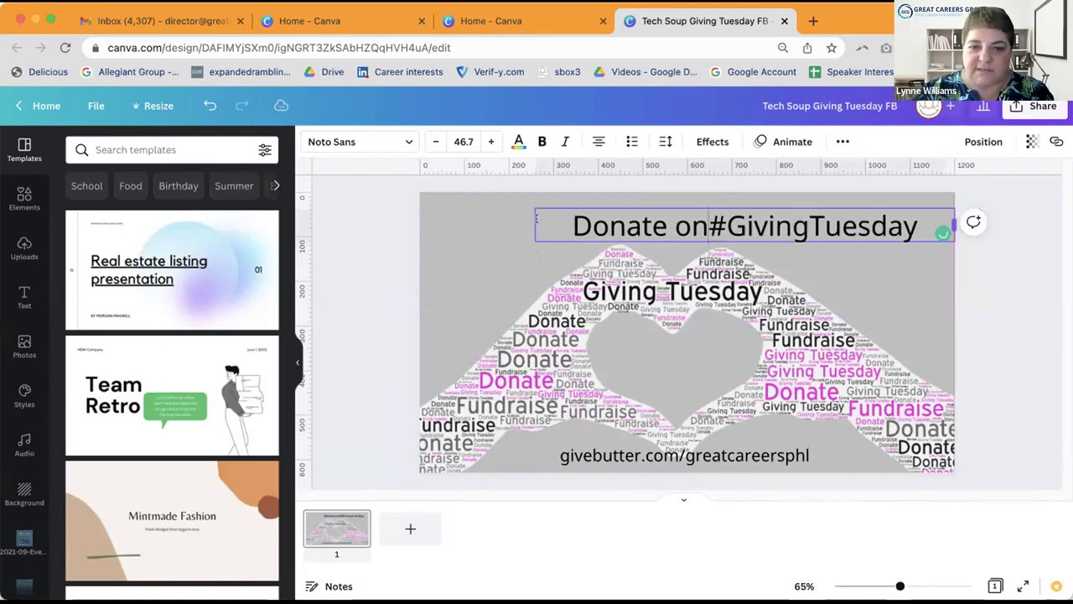
left_click_drag(471, 222, 419, 222)
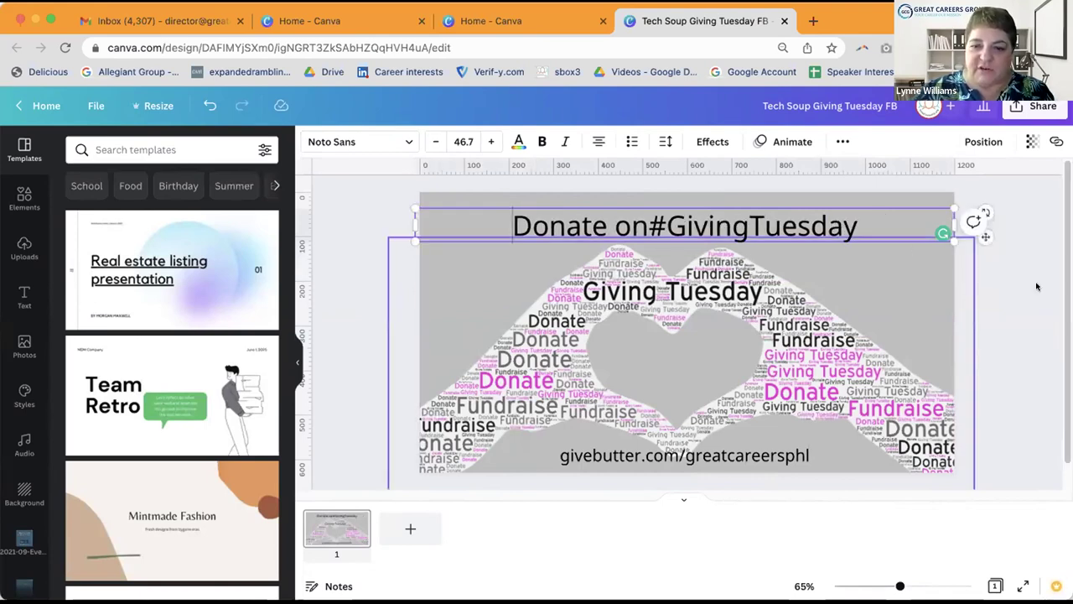
key("Escape")
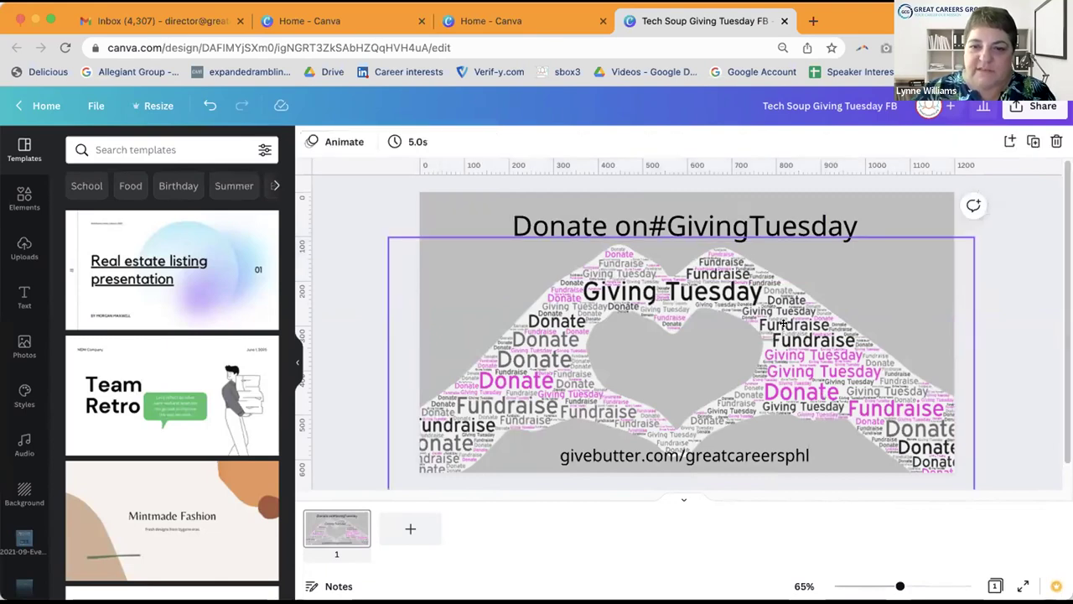
Step: Nudge the word-cloud image up, the URL down, and the heading up
left_click(783, 324)
left_click_drag(783, 323, 786, 311)
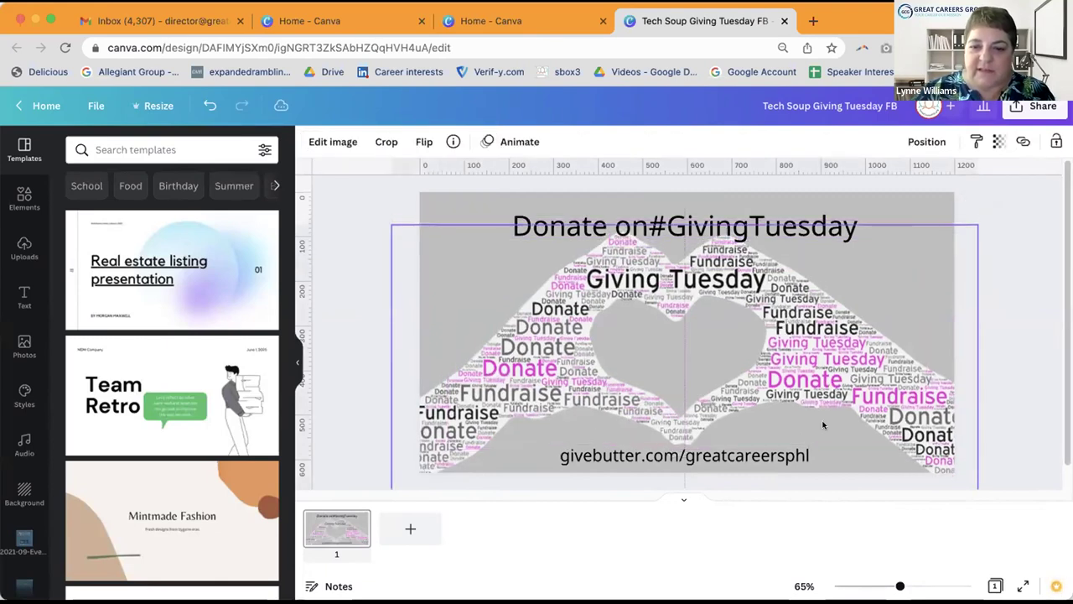
left_click(775, 460)
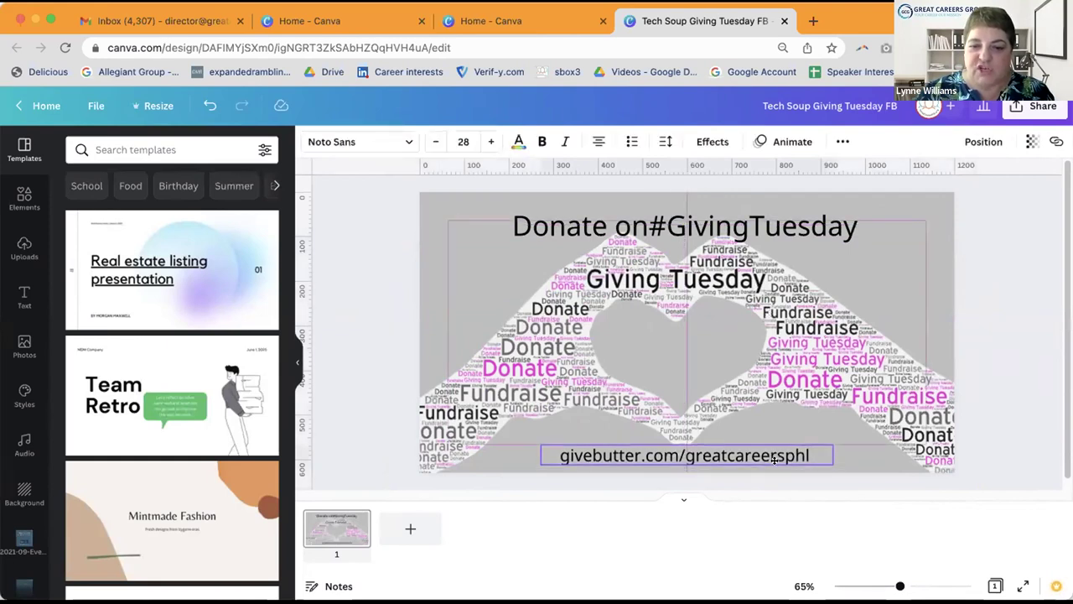
left_click_drag(775, 459, 774, 463)
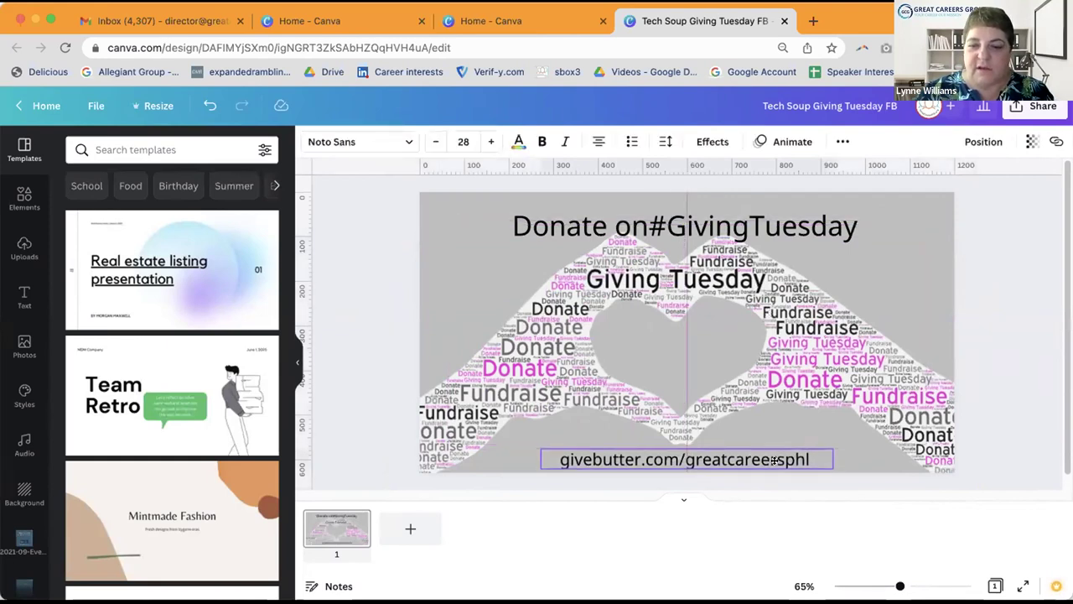
left_click(1013, 251)
left_click(827, 220)
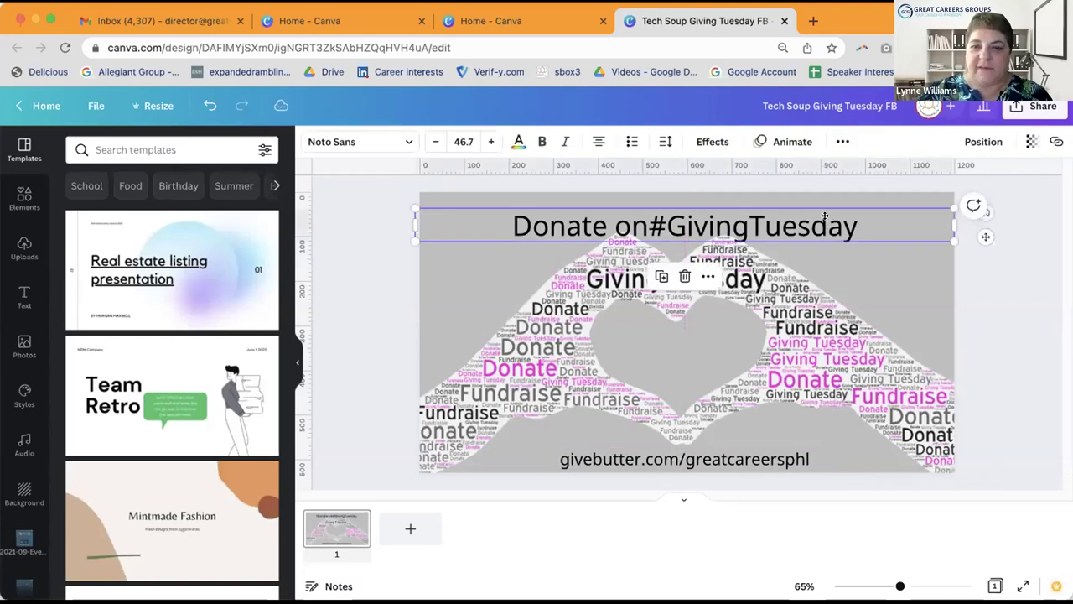
left_click_drag(825, 218, 825, 208)
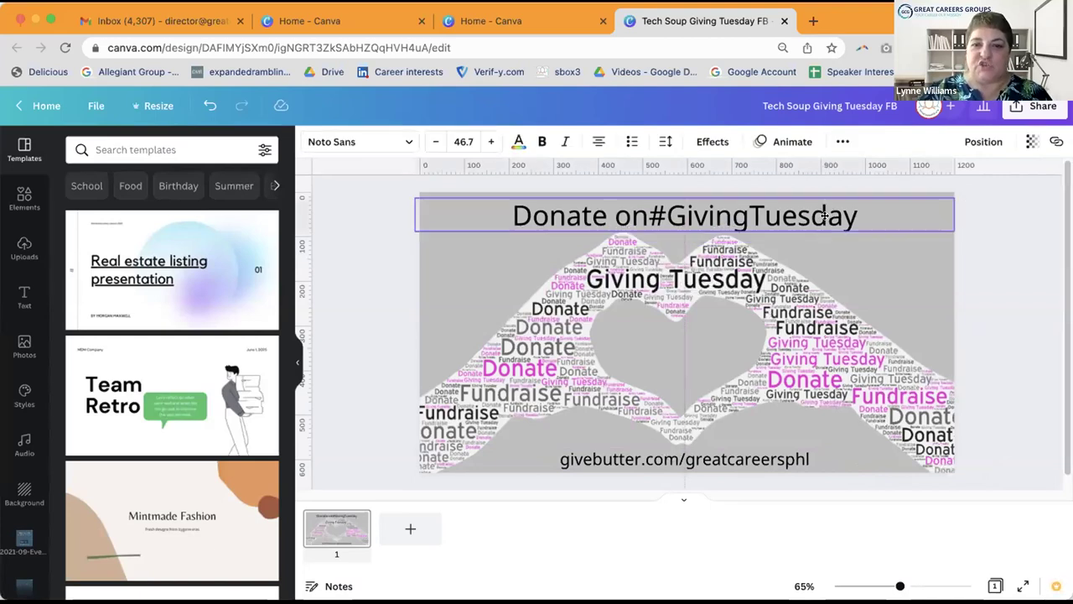
left_click(1015, 241)
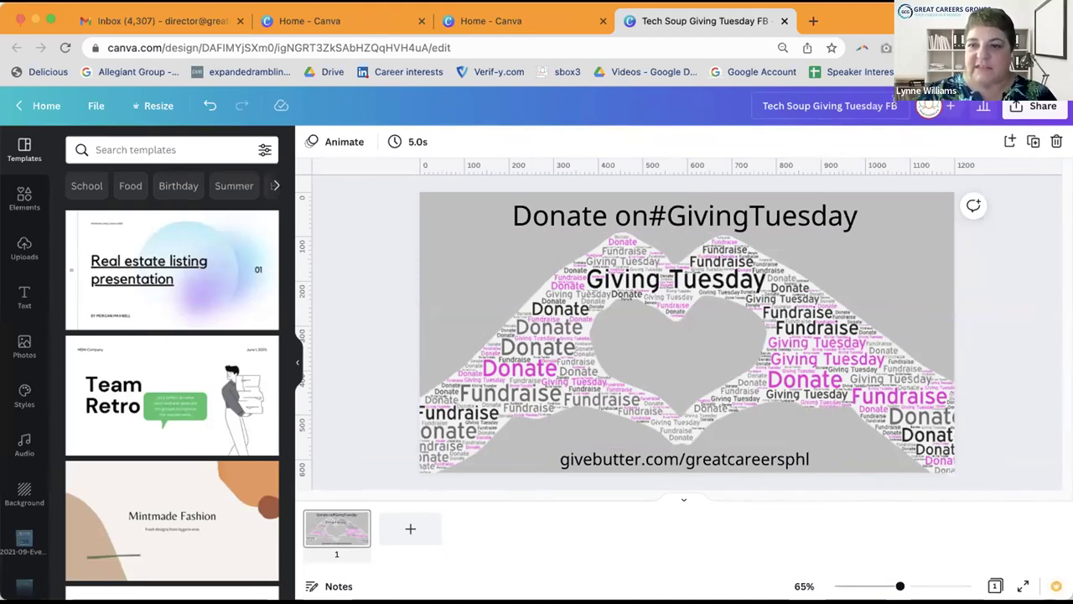
Step: Edit the 'Tech Soup Giving Tuesday FB' title in the top bar and confirm it
left_click(830, 106)
left_click(999, 226)
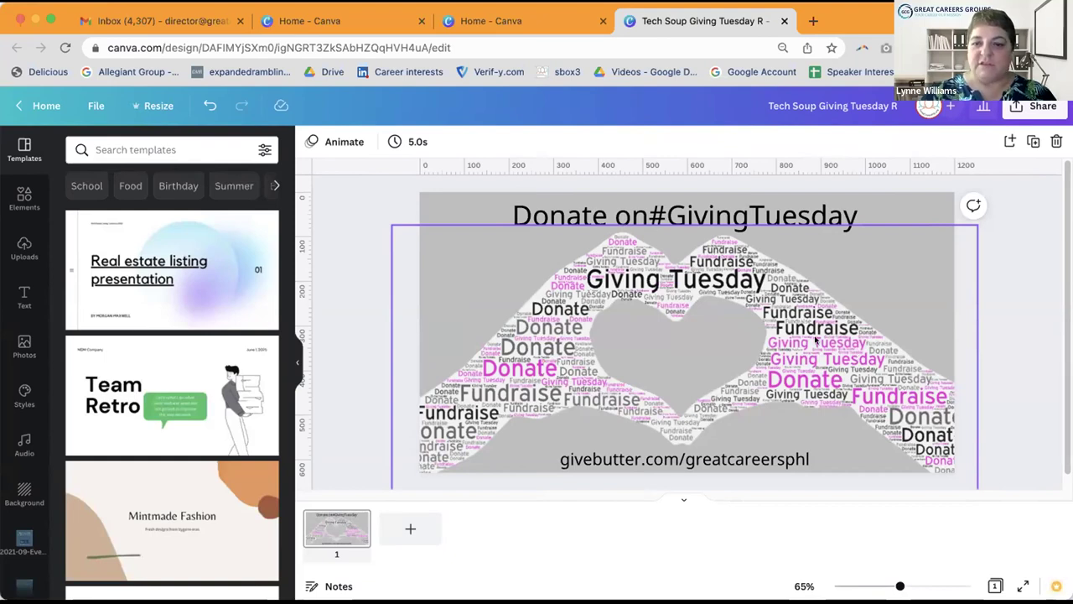
Step: Shrink the word-cloud hands and centre them between heading and URL, then open a new browser tab
left_click(814, 339)
left_click_drag(972, 218, 713, 350)
left_click_drag(624, 366, 629, 332)
left_click_drag(660, 301, 656, 328)
left_click(870, 355)
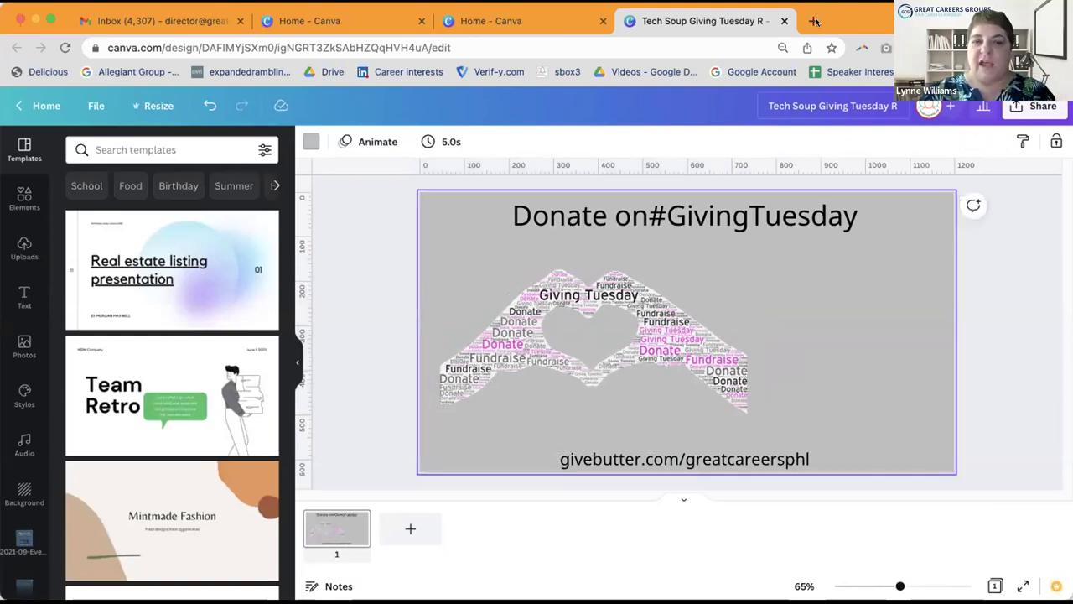
left_click(813, 21)
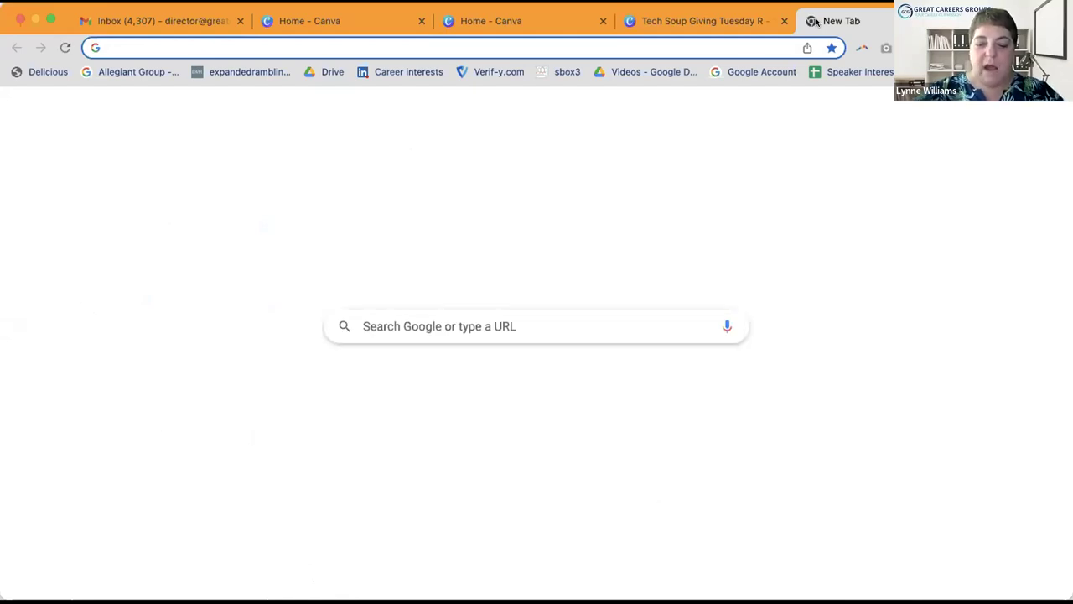
Step: Search Google for 'qrcode monkey'
type("qrcodemonkey")
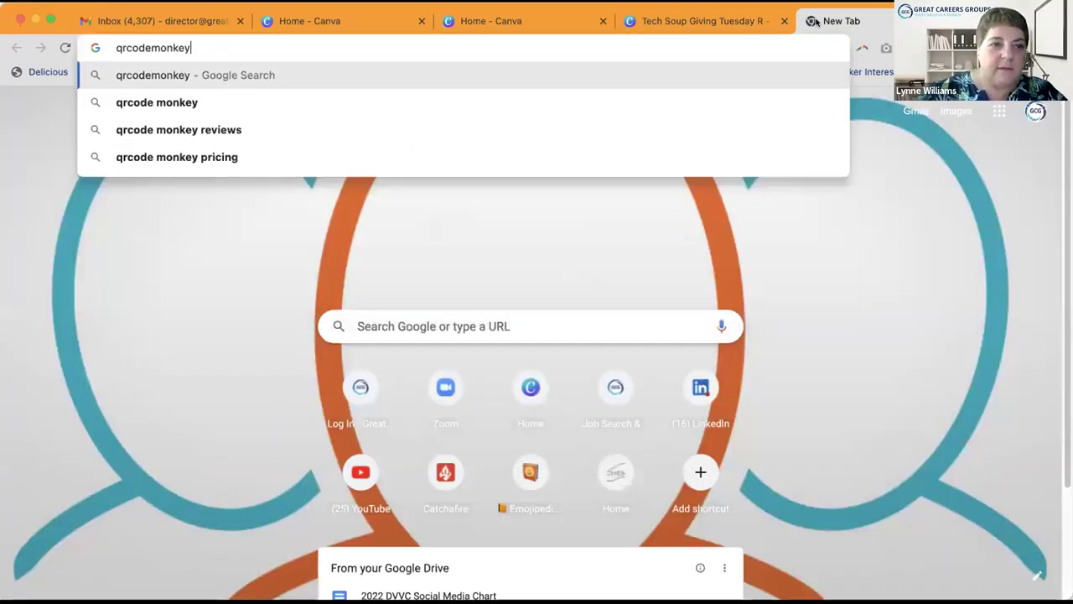
left_click(149, 48)
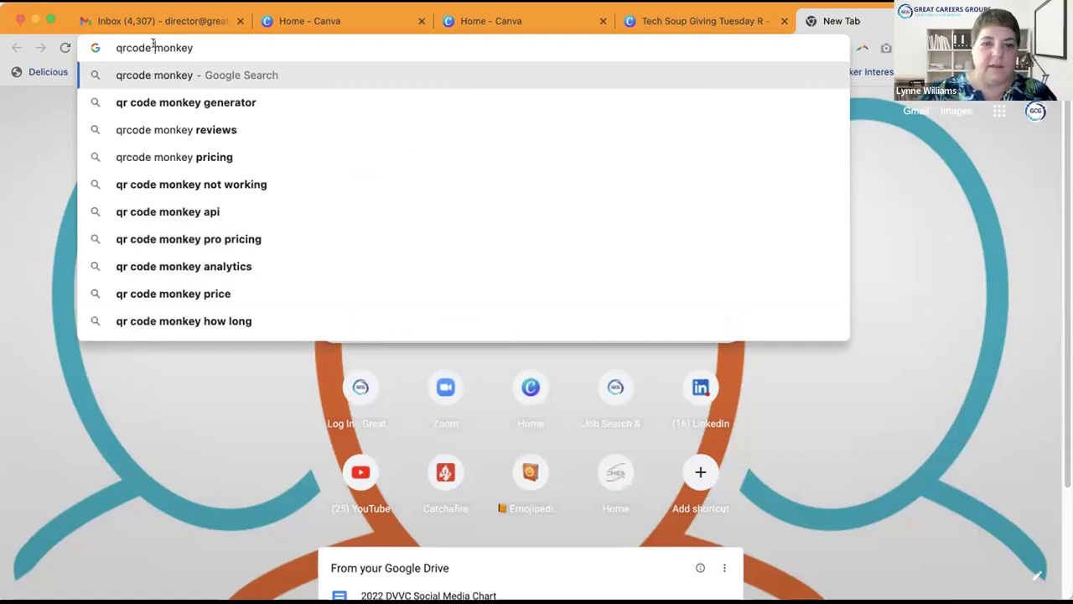
key("Return")
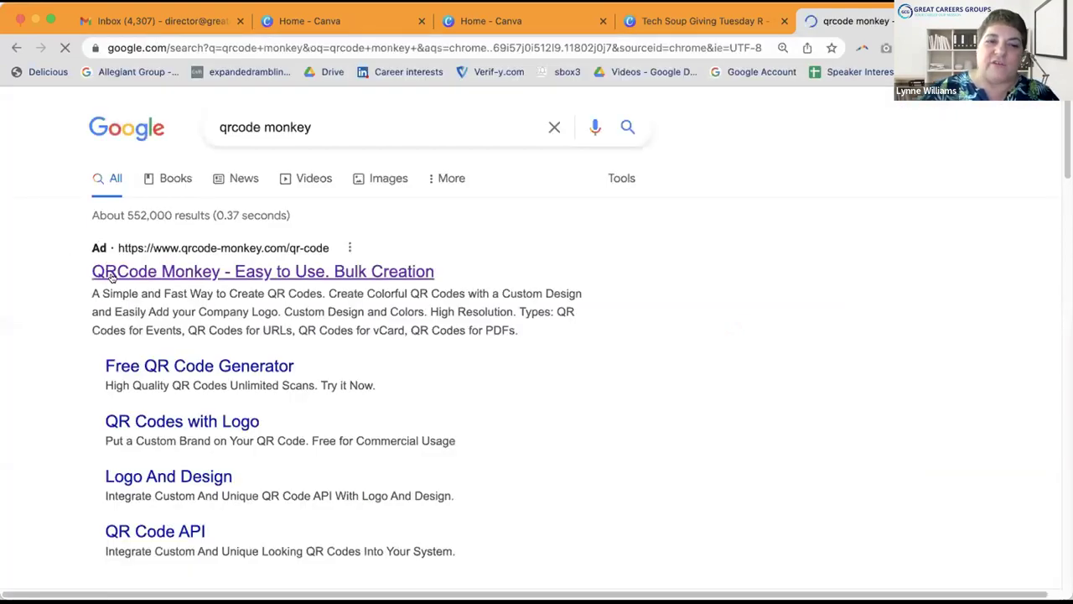
Step: Open the qrcode-monkey.com generator from the results, then start a new blank tab
left_click(115, 266)
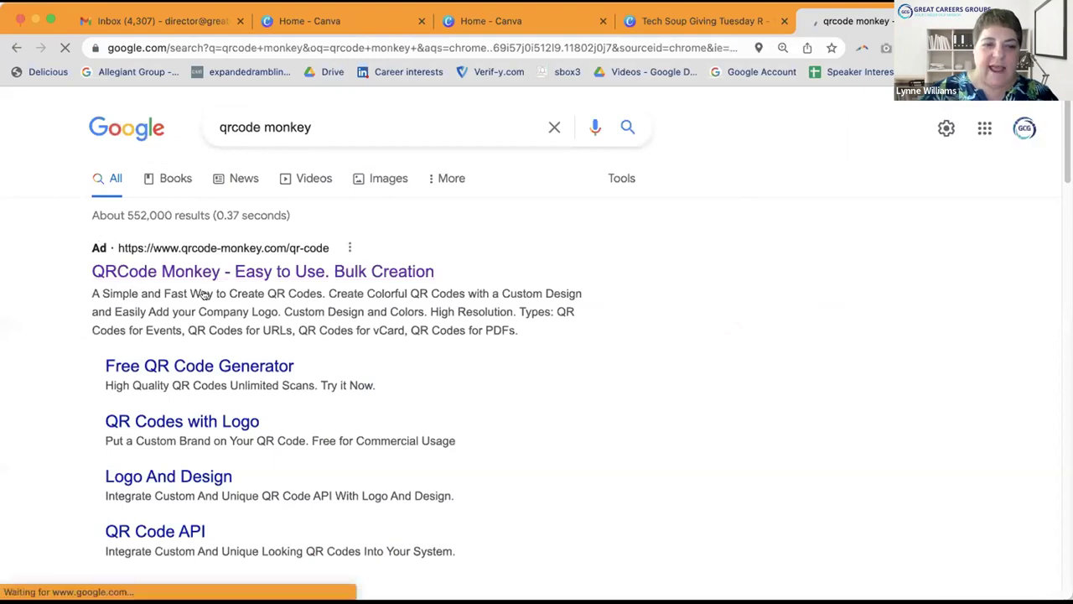
scroll(258, 311, "down", 1)
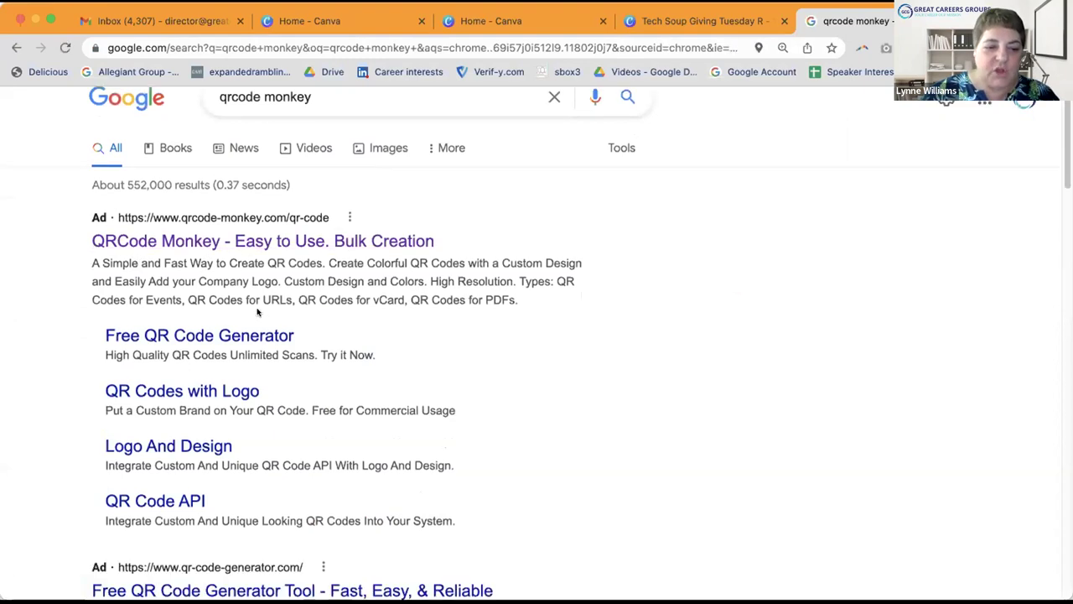
scroll(257, 312, "down", 1)
scroll(257, 310, "down", 5)
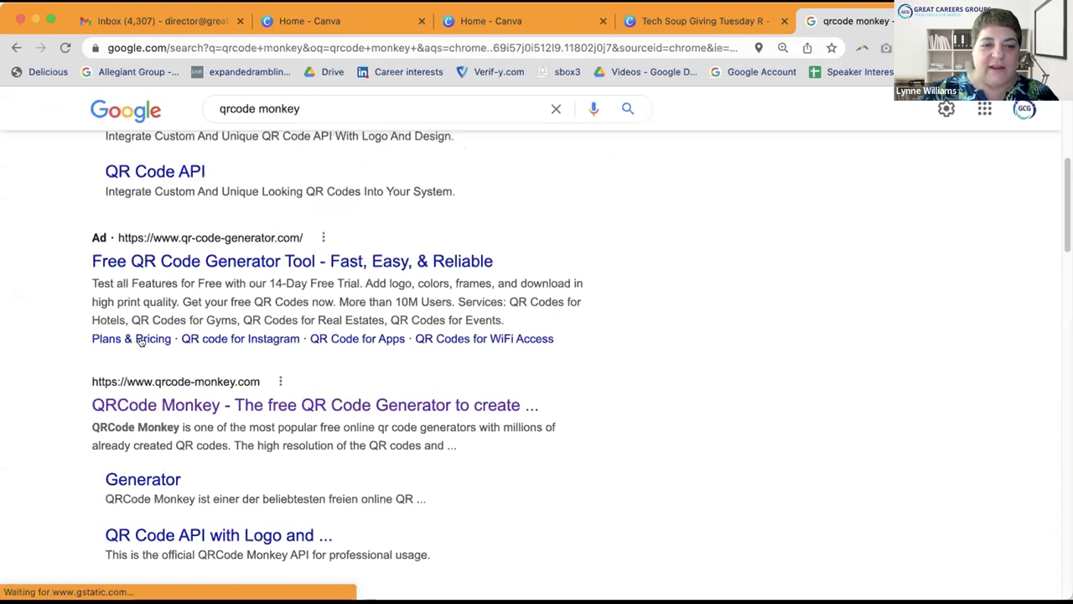
scroll(143, 335, "down", 1)
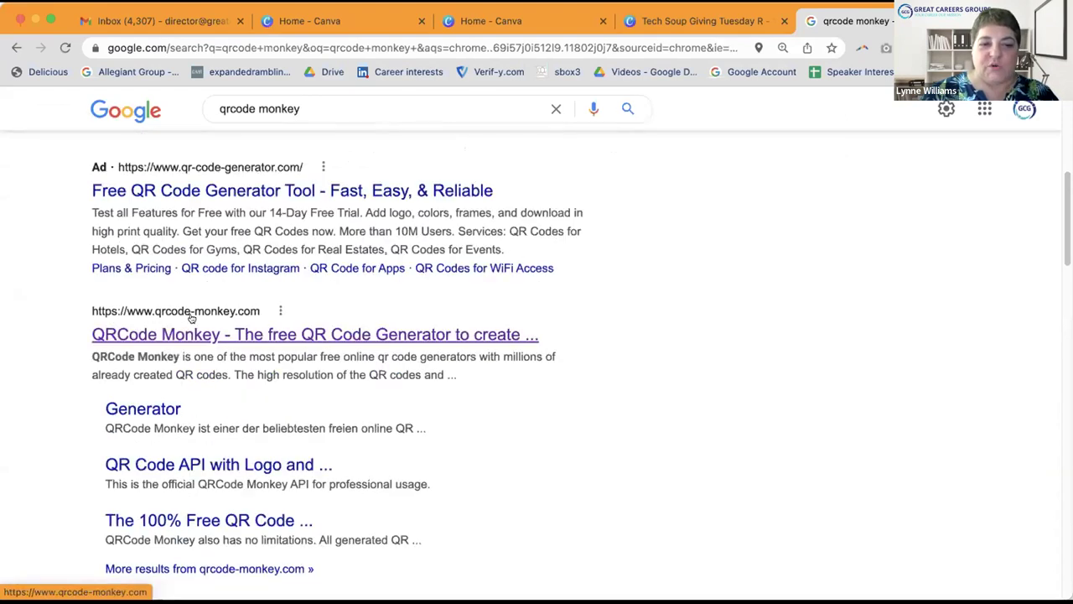
left_click(289, 334)
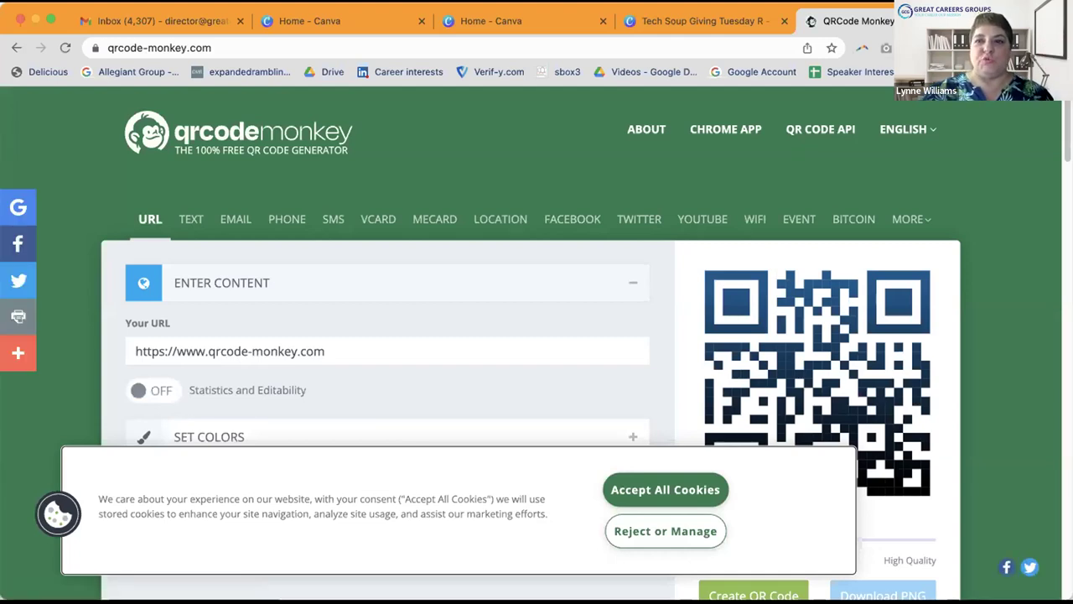
key("super+t")
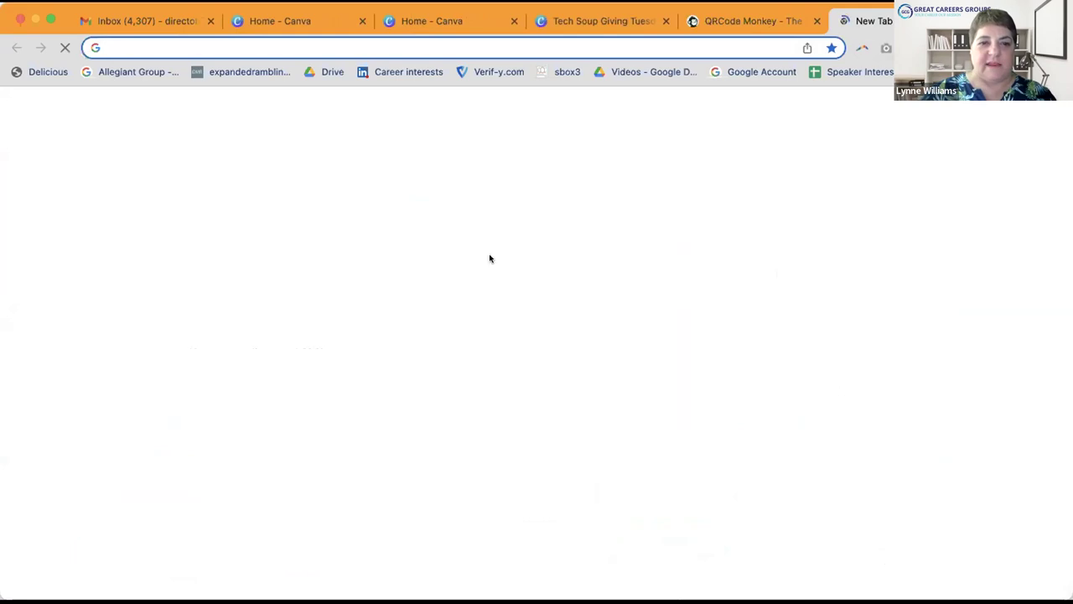
Step: Load givebutter.com/greatcareersphl, copy its address, and return to the QRCode Monkey tab
type("givebutter.")
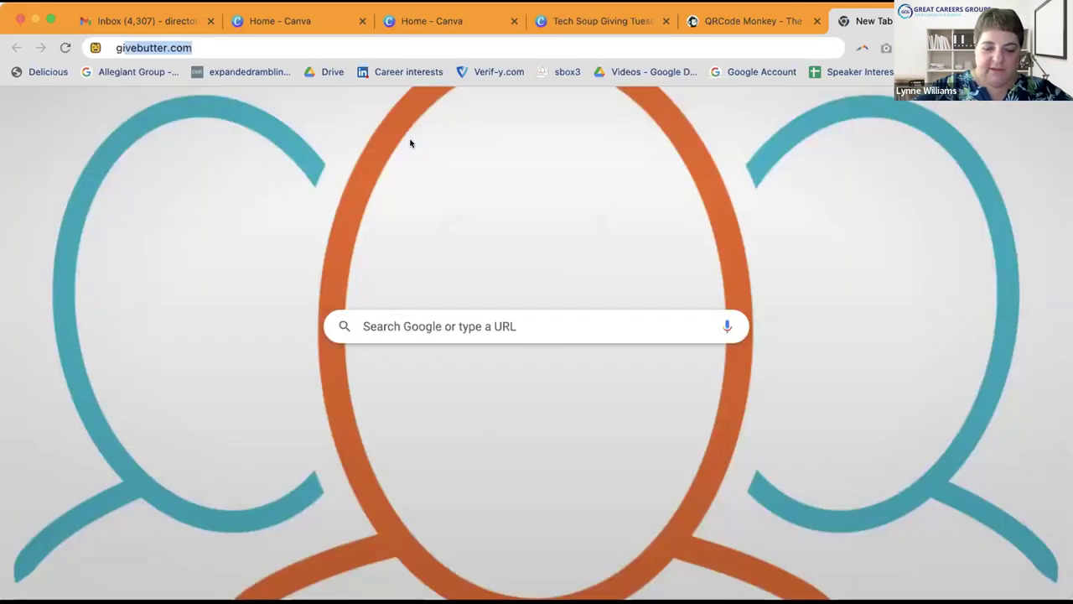
type("com")
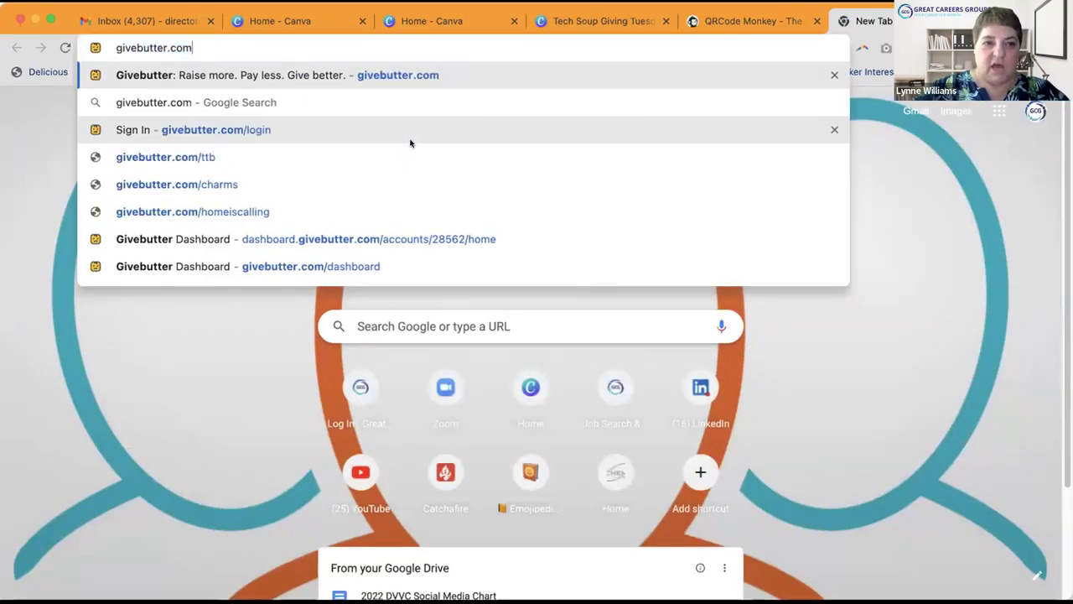
type("/gre")
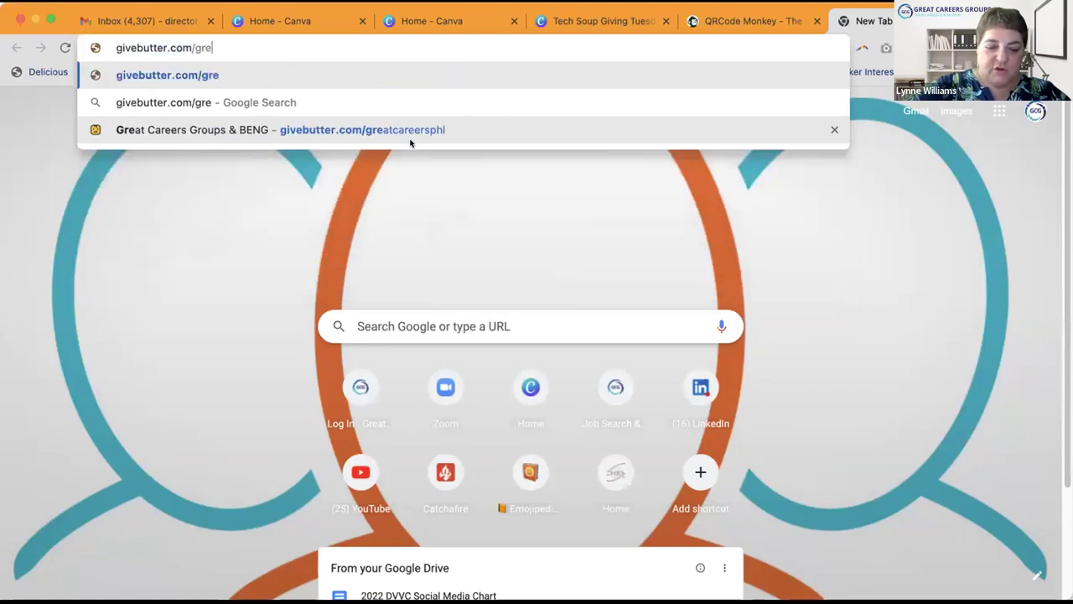
type("atcareersphl")
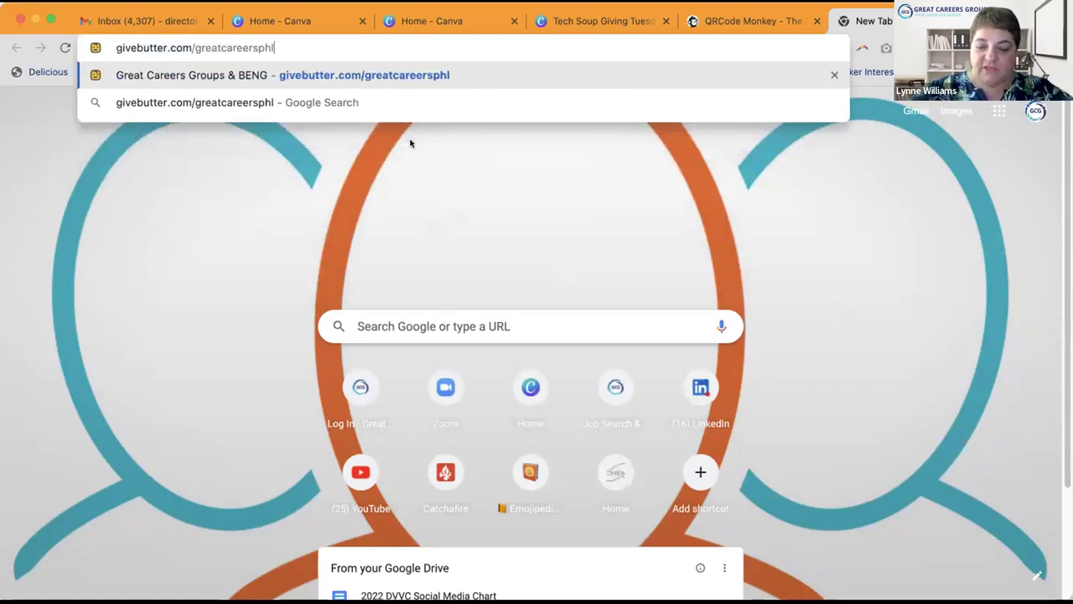
key("Return")
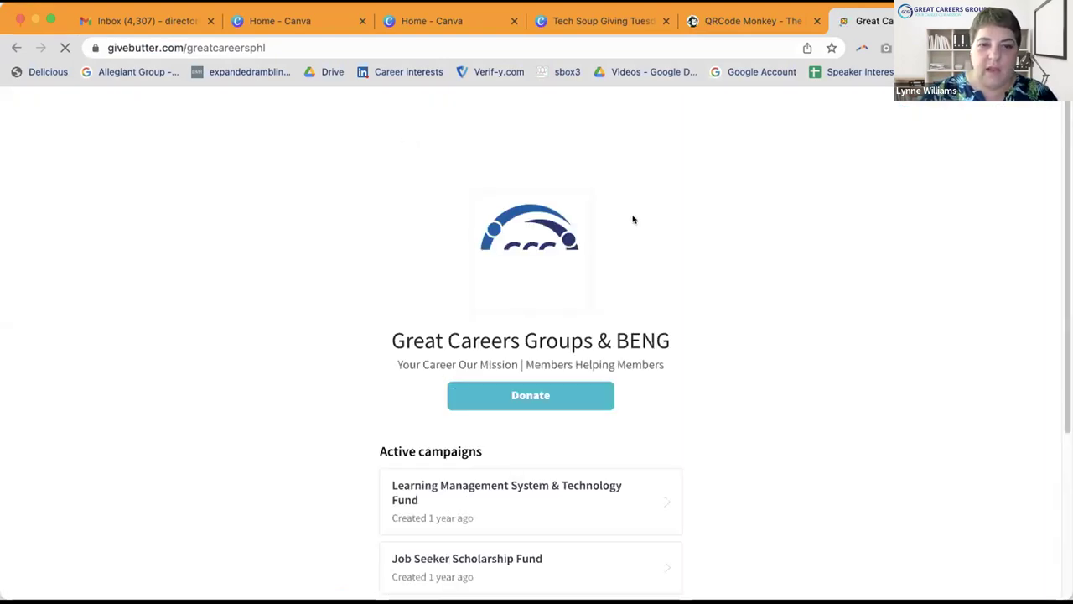
left_click(214, 47)
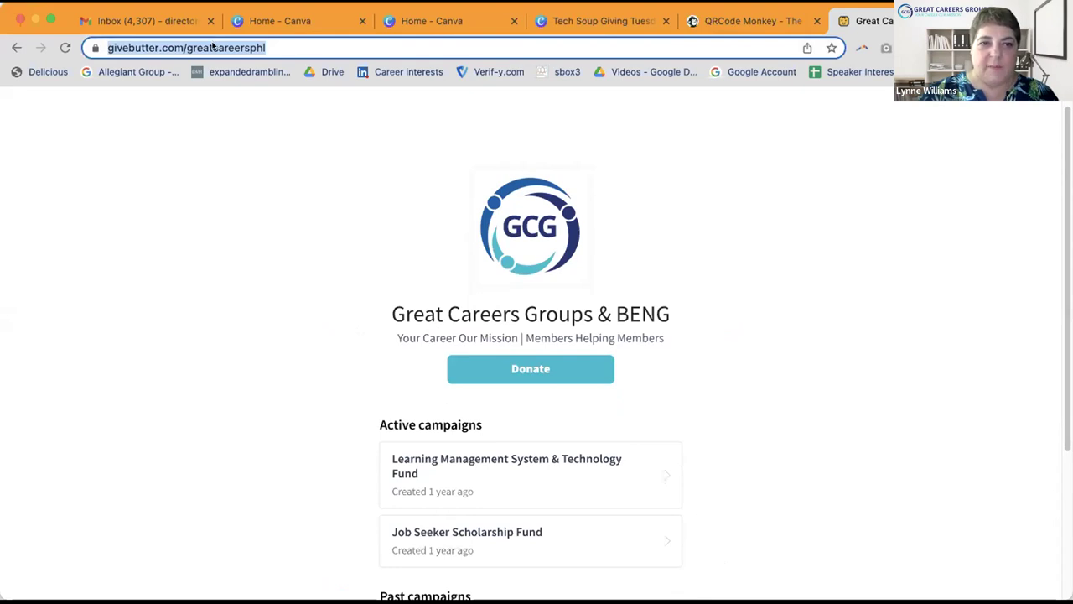
right_click(214, 46)
left_click(231, 145)
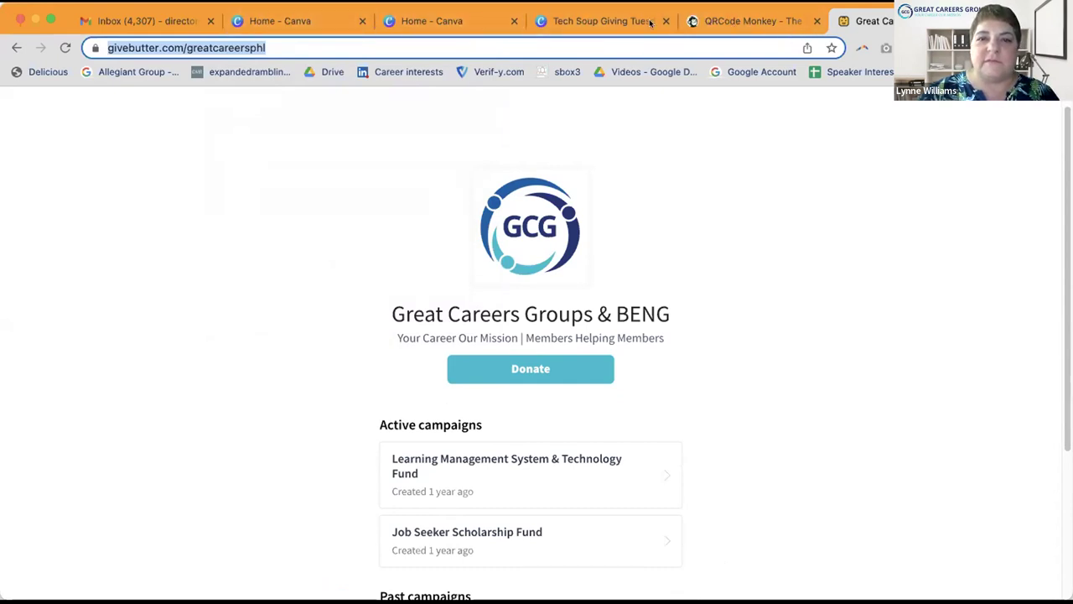
left_click(721, 22)
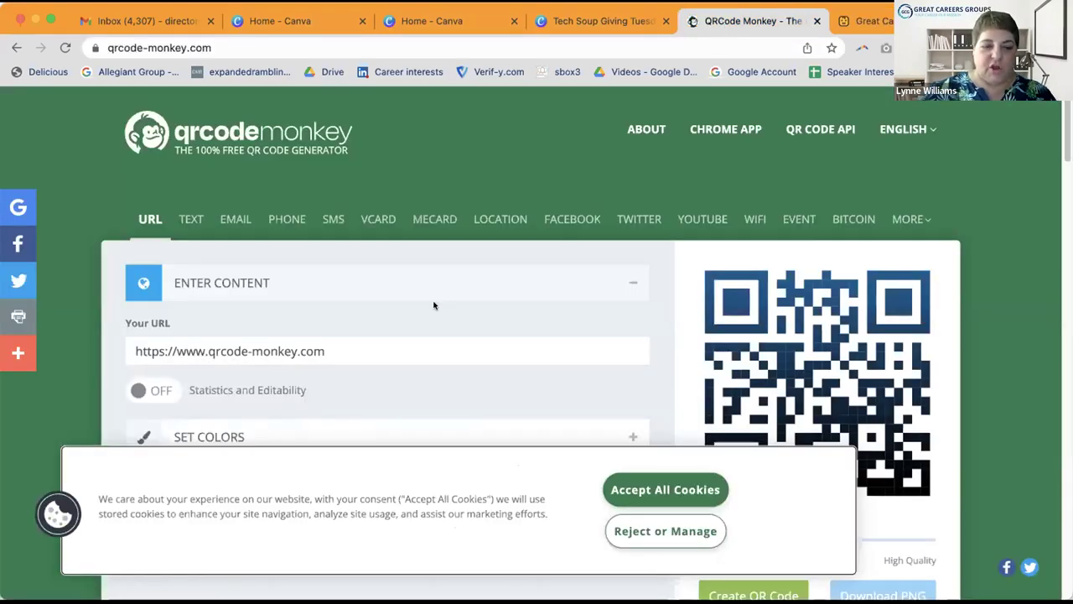
Step: Paste the givebutter.com/greatcareersphl address as the QR code's URL and accept cookies
scroll(394, 302, "down", 1)
triple_click(142, 312)
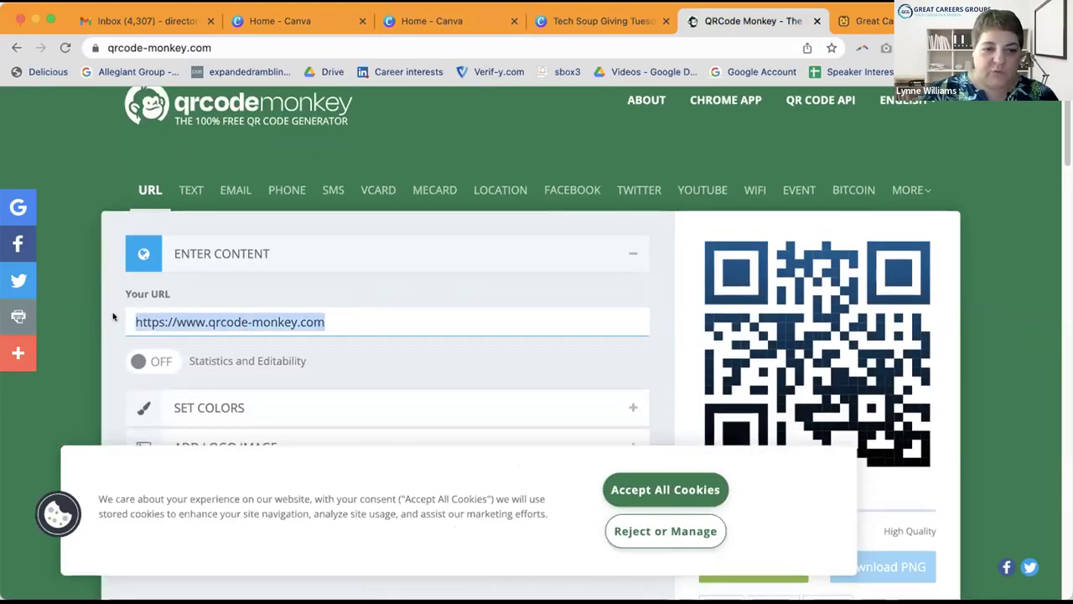
right_click(251, 318)
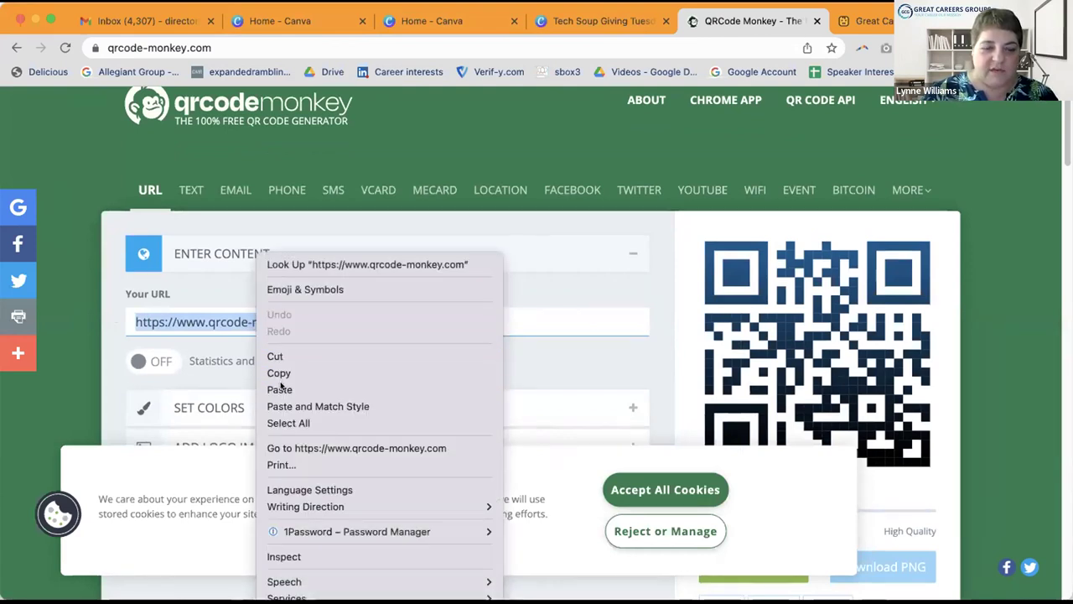
left_click(280, 389)
left_click(670, 486)
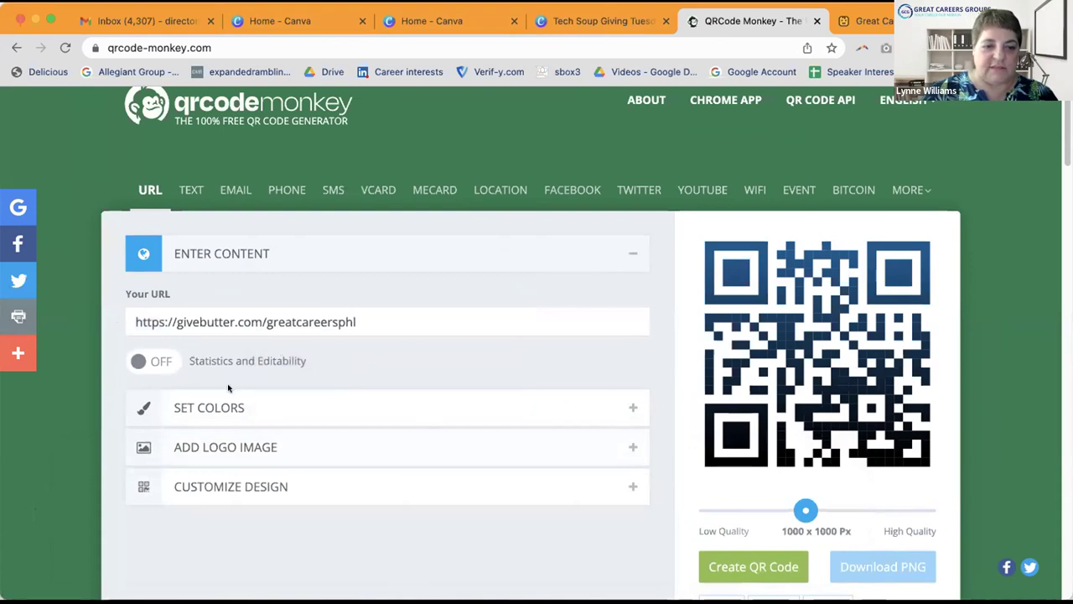
Step: Upload the GCG logo file as the QR code's logo image
left_click(212, 407)
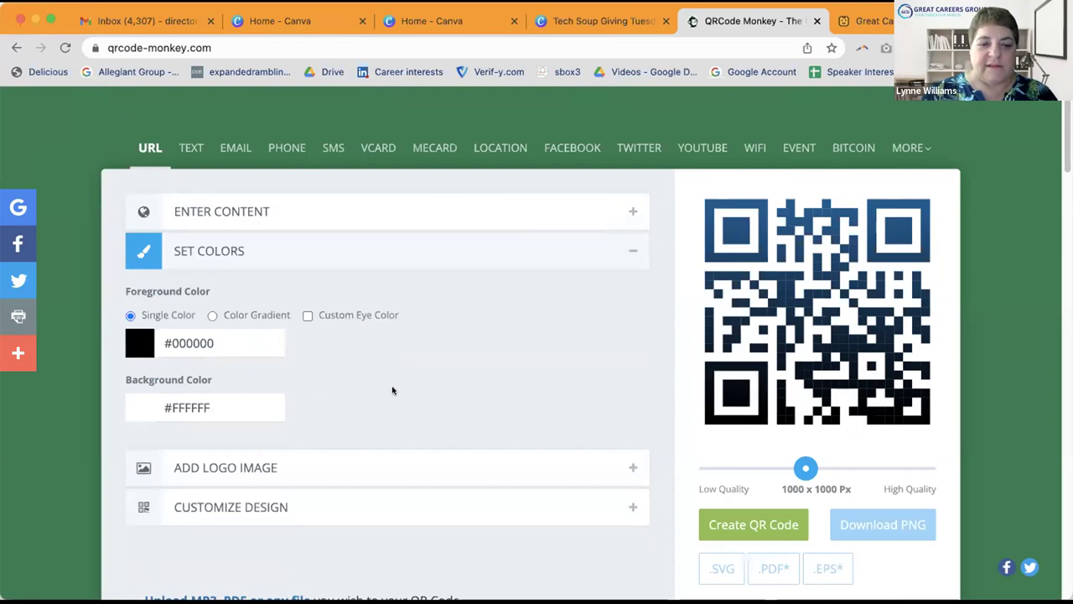
scroll(392, 389, "down", 2)
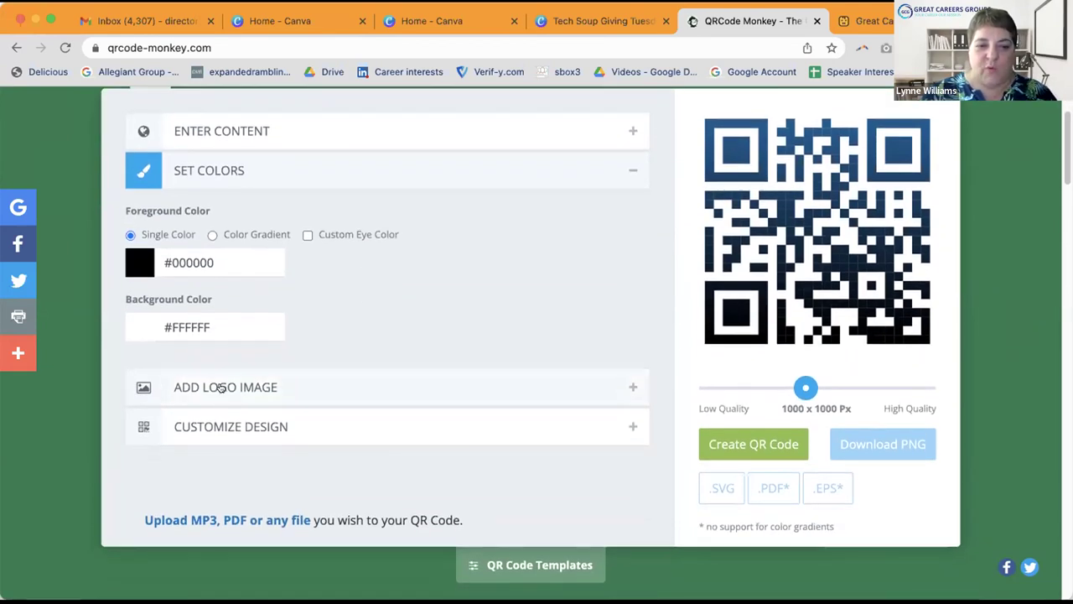
left_click(220, 387)
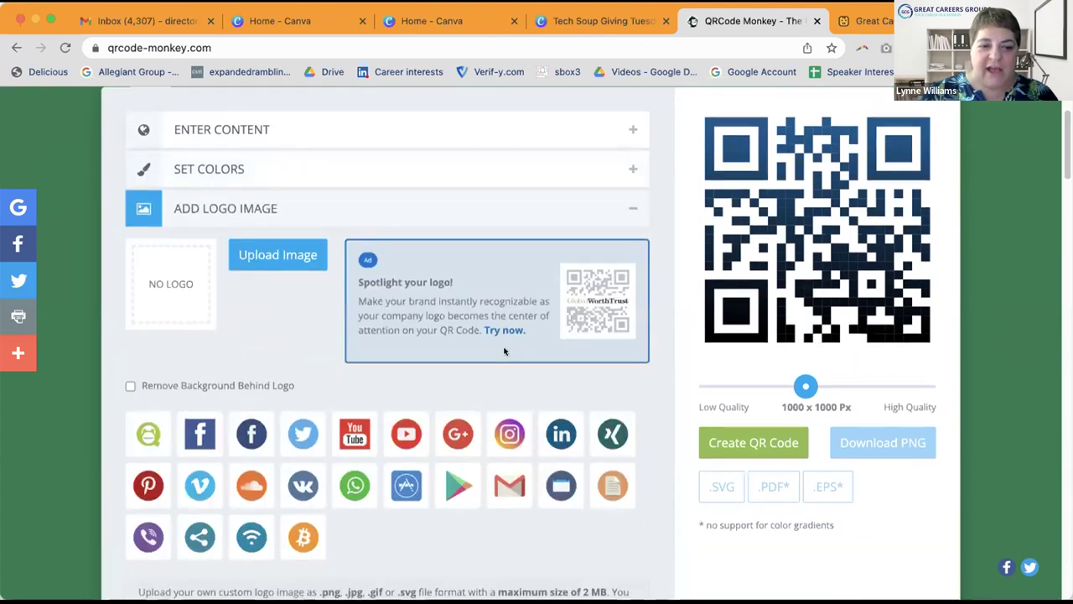
scroll(503, 350, "down", 1)
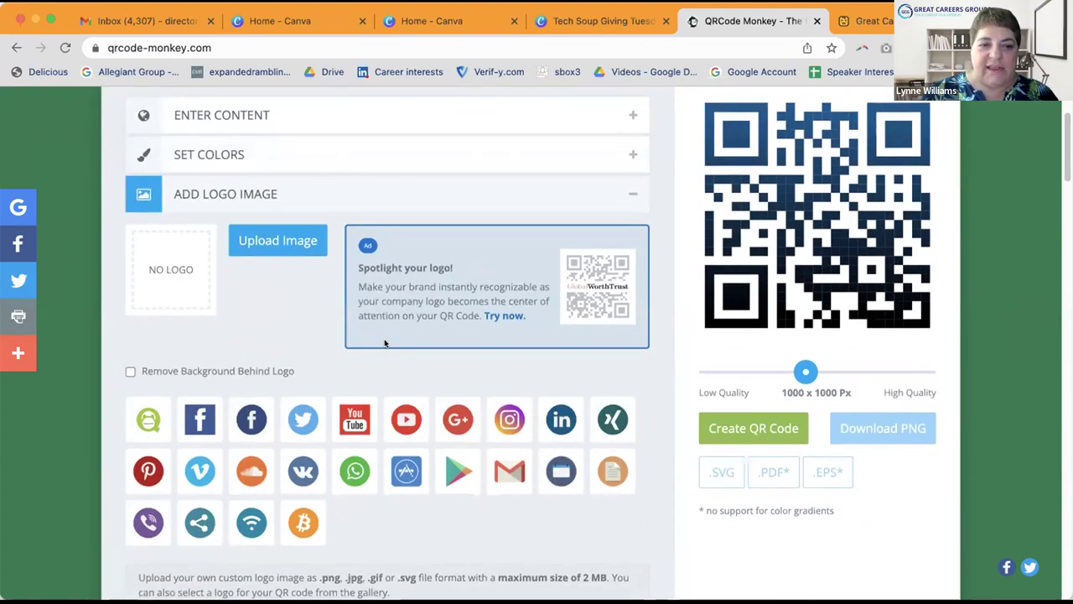
left_click(251, 242)
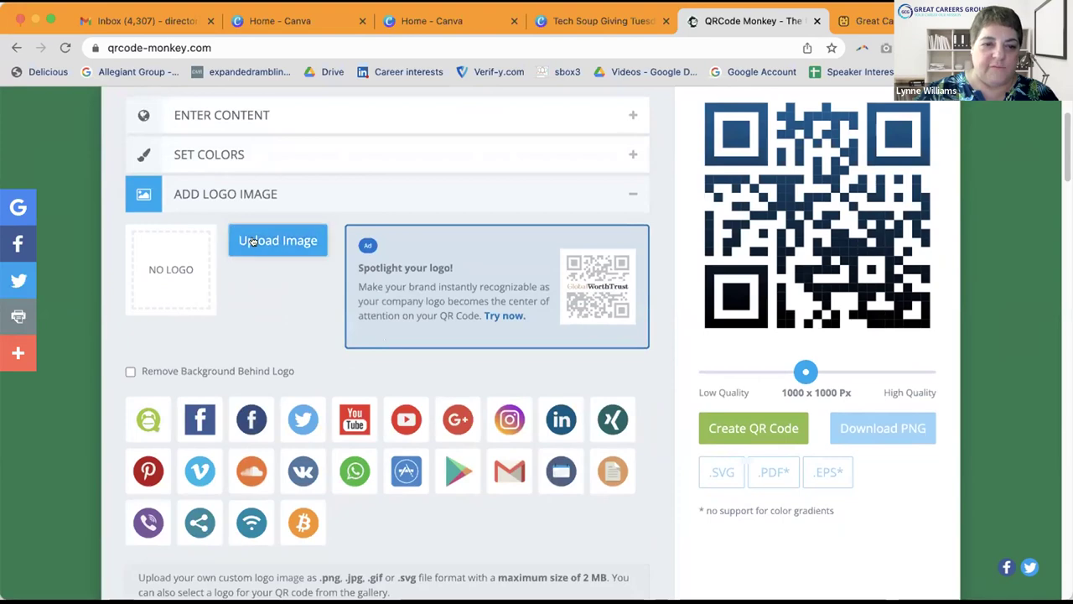
left_click(251, 241)
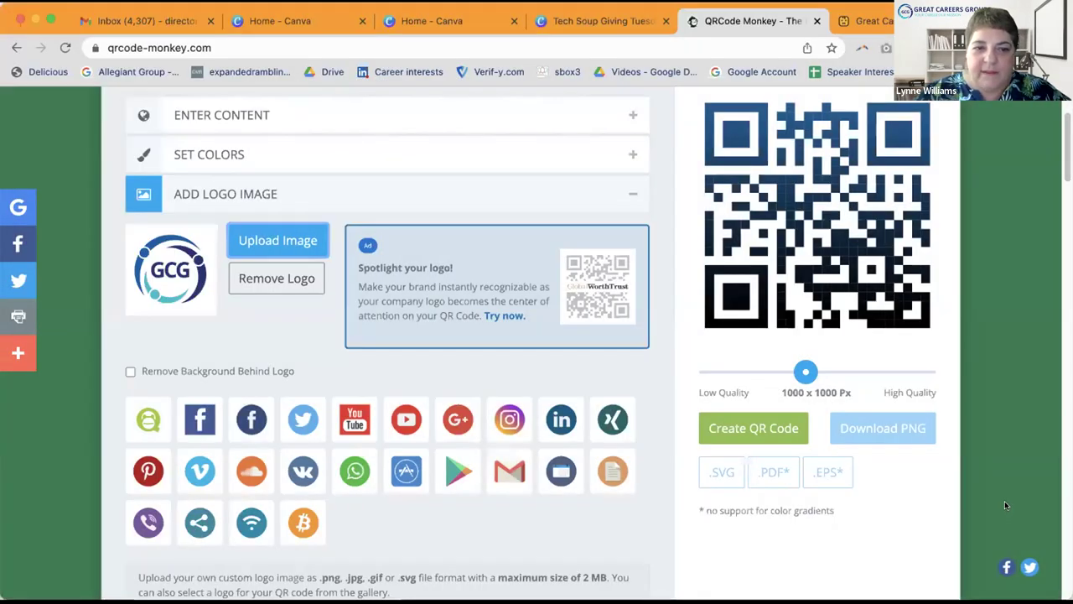
scroll(1004, 503, "down", 3)
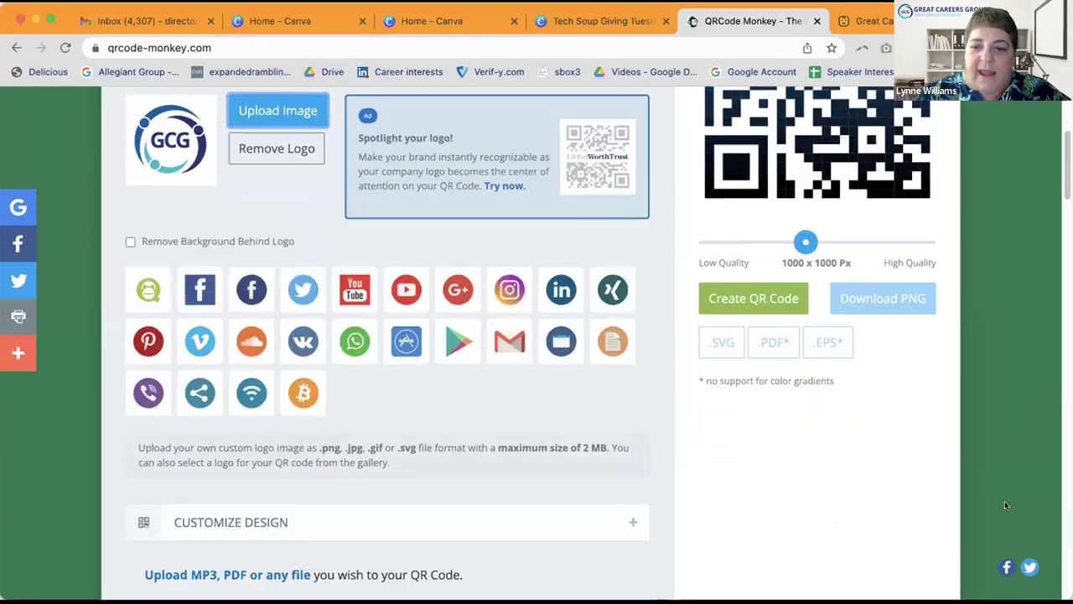
scroll(1004, 503, "up", 5)
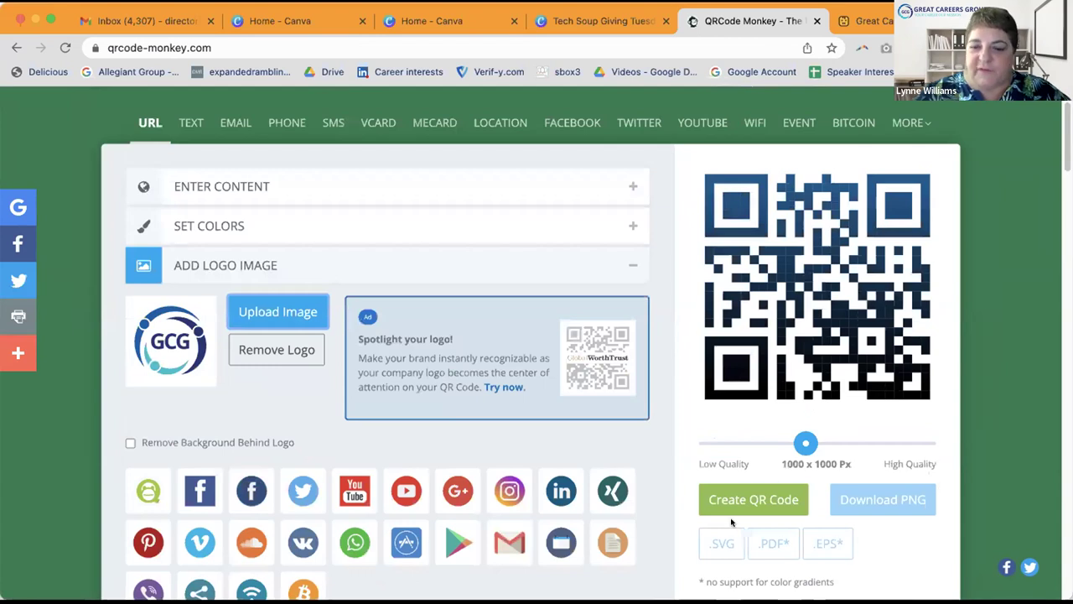
Step: Generate the QR code with the GCG logo
left_click(735, 498)
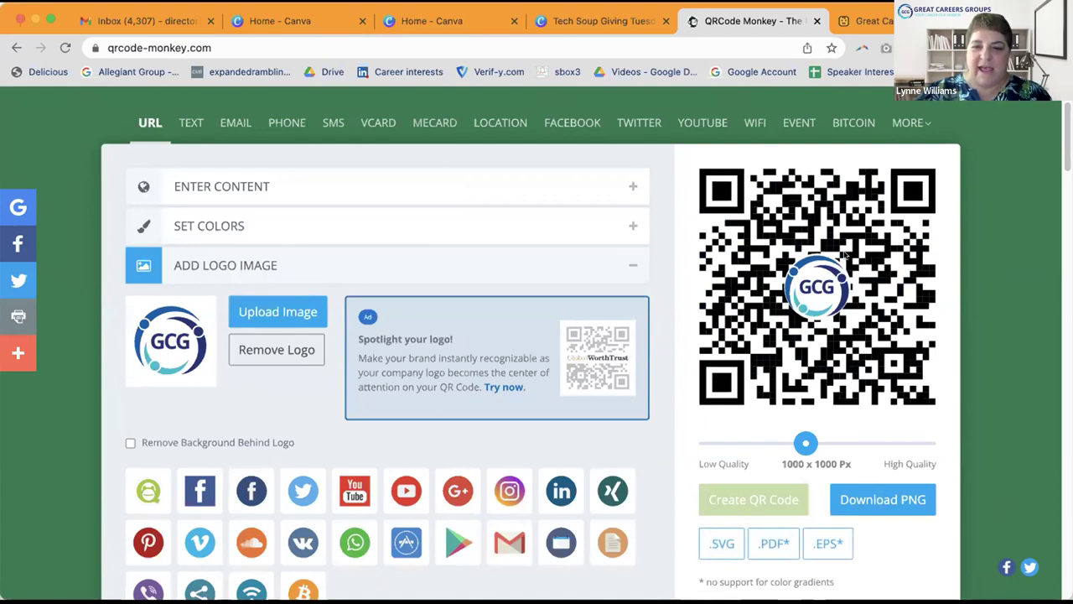
scroll(830, 317, "down", 1)
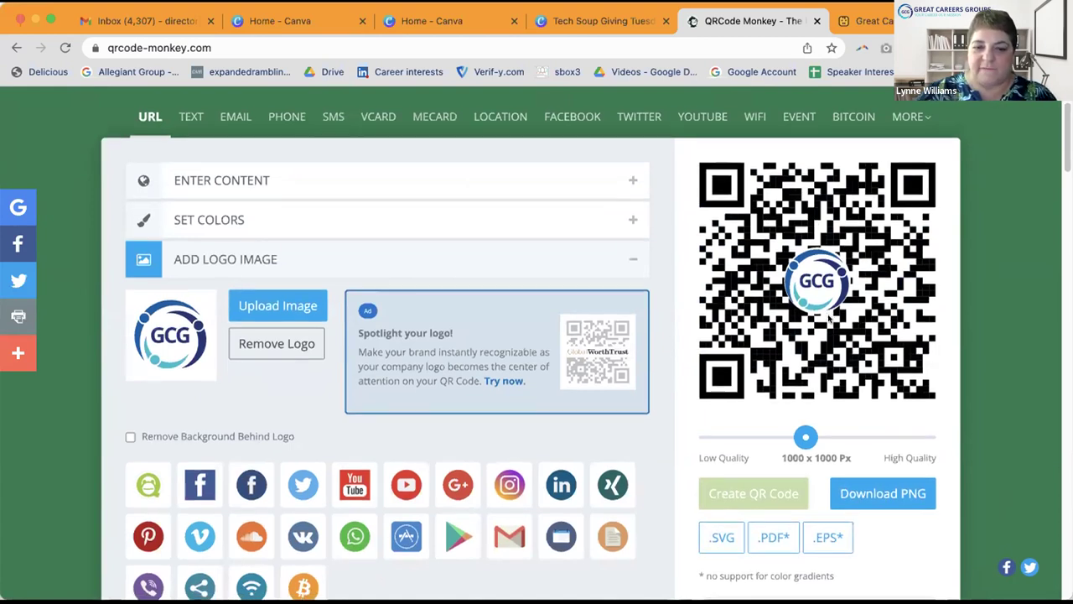
scroll(830, 317, "down", 5)
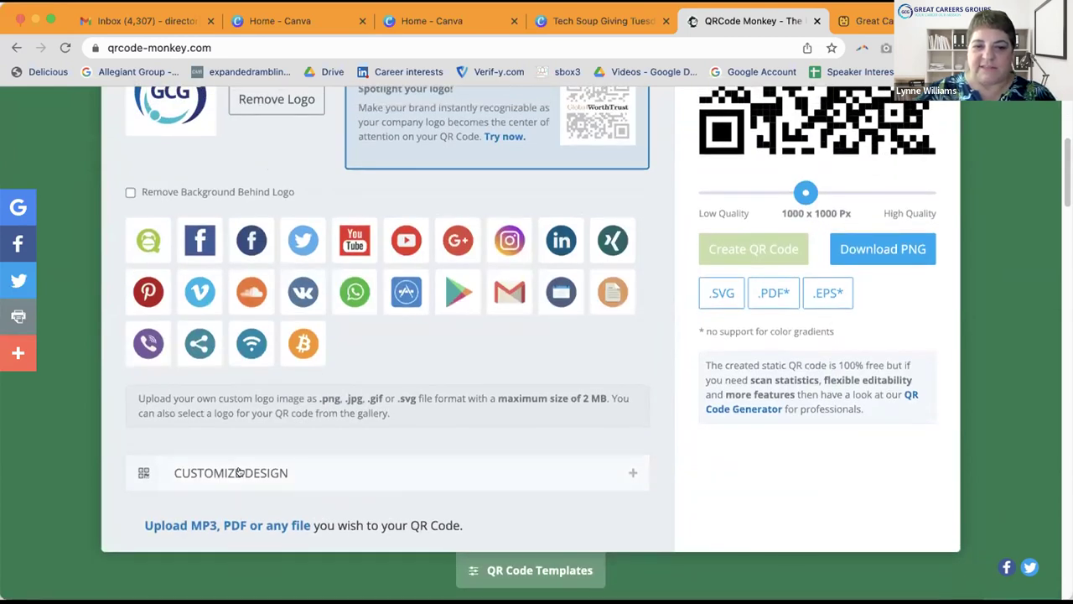
scroll(709, 433, "up", 2)
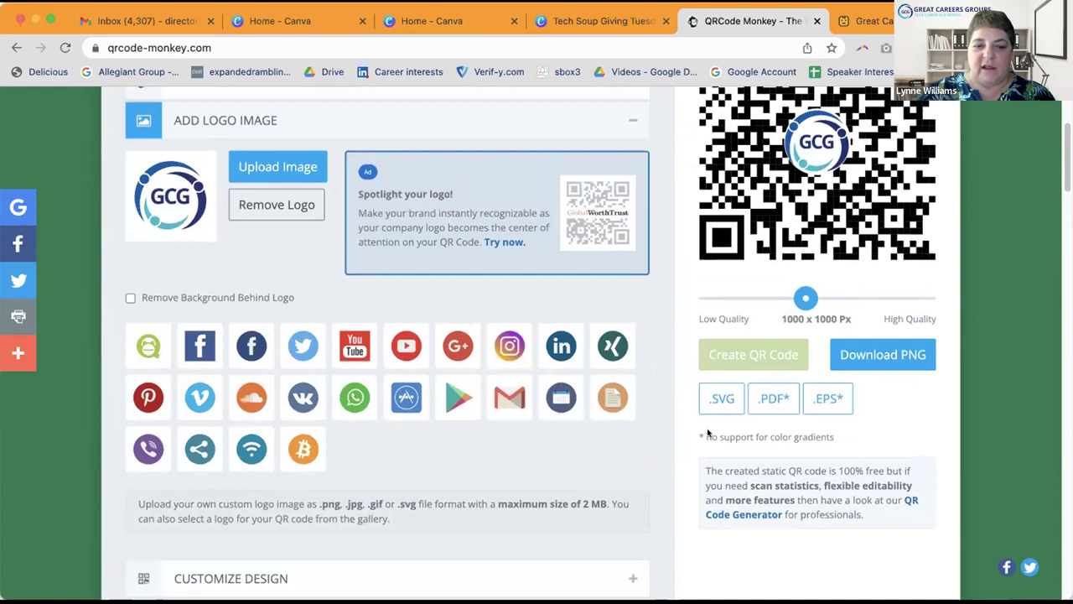
scroll(252, 412, "down", 3)
Step: Change the QR code's body pattern to small dots and regenerate it
left_click(252, 412)
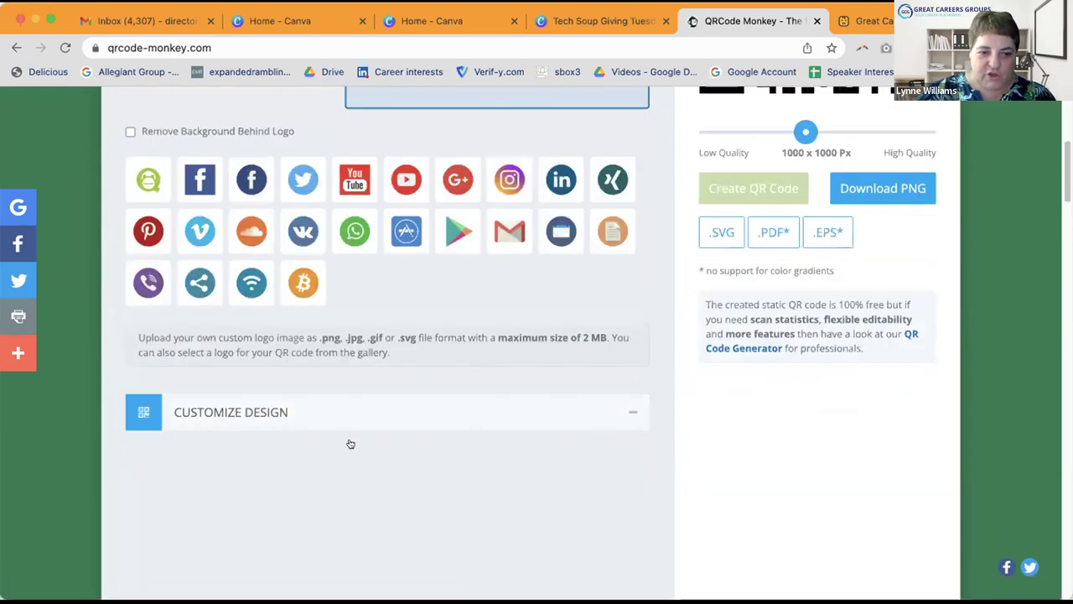
scroll(438, 447, "down", 5)
scroll(439, 450, "up", 1)
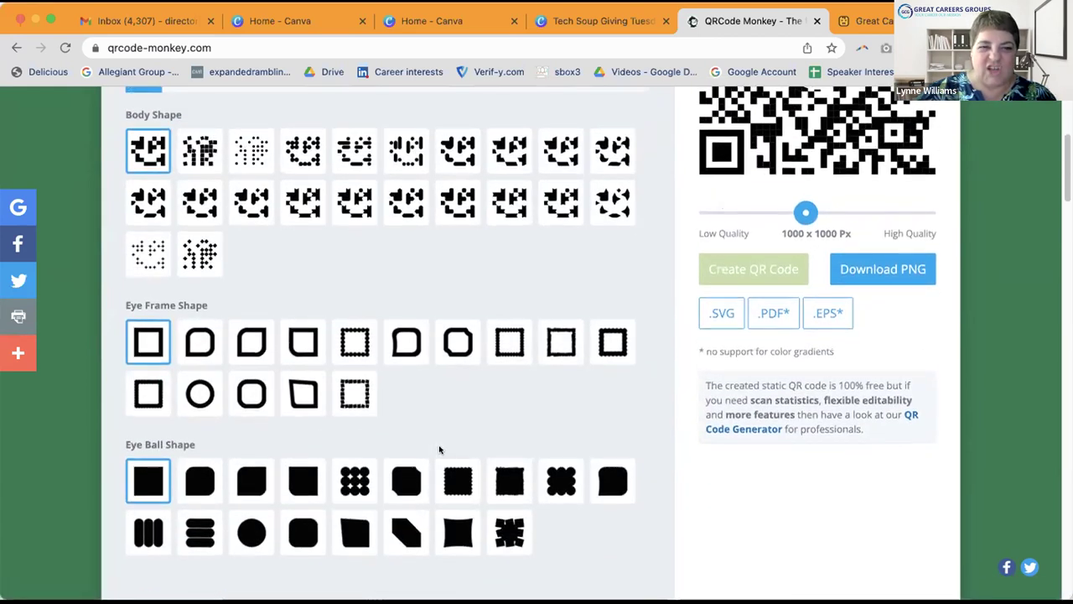
scroll(439, 451, "up", 1)
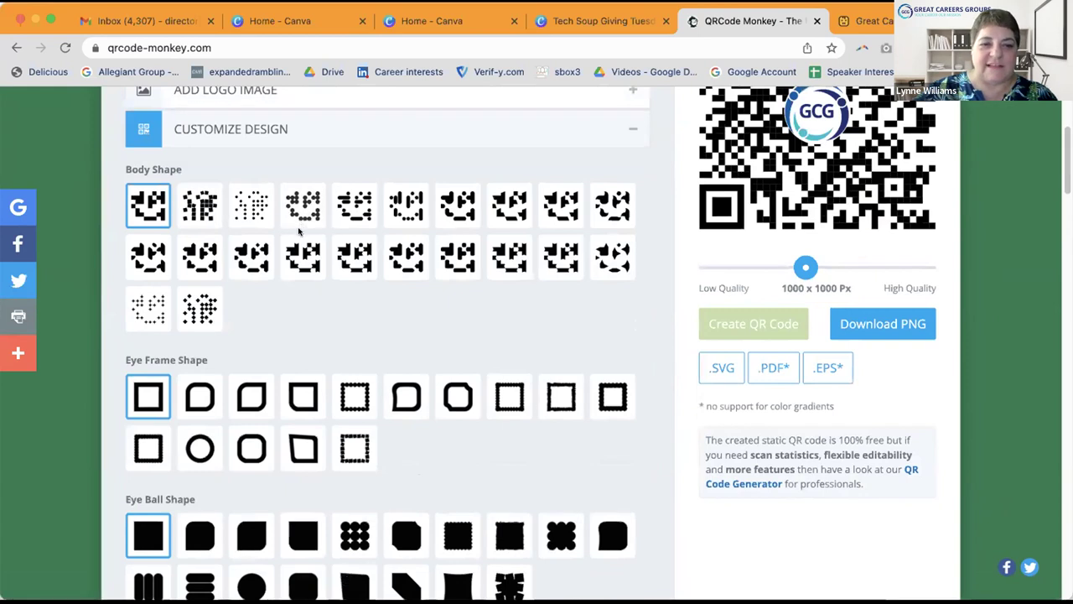
left_click(243, 207)
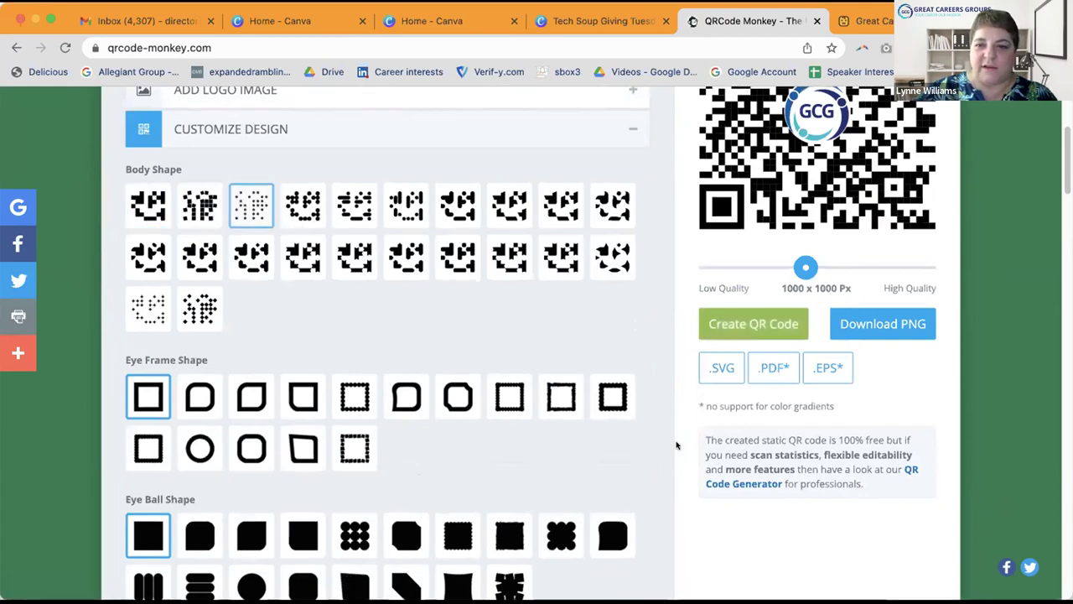
scroll(676, 445, "up", 1)
left_click(746, 388)
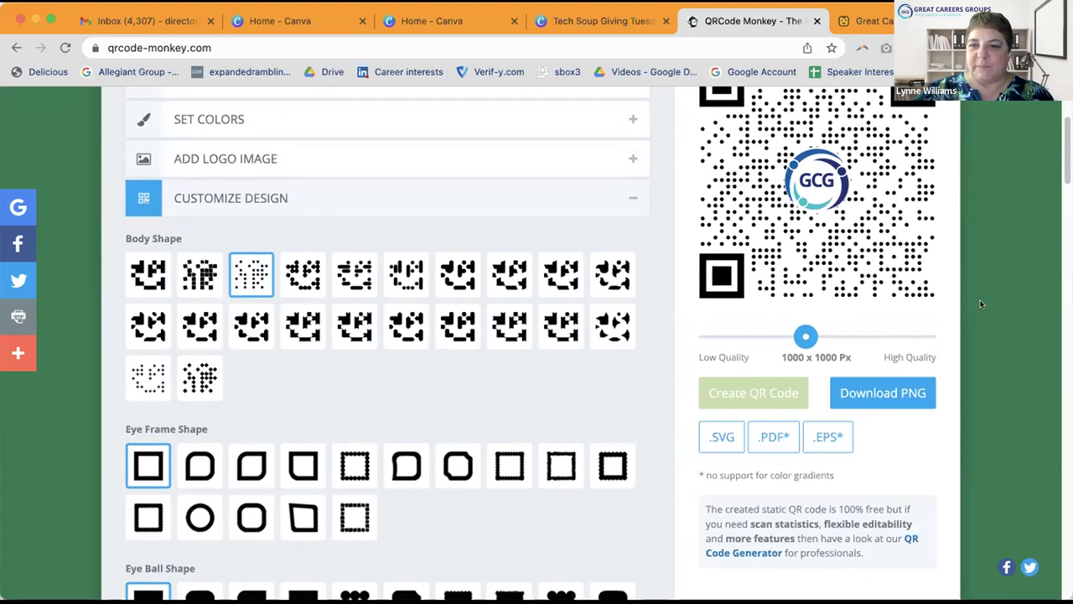
Step: Download the QR code as PNG (qr-code (32).png) and dismiss the ad
scroll(981, 304, "up", 1)
left_click(891, 475)
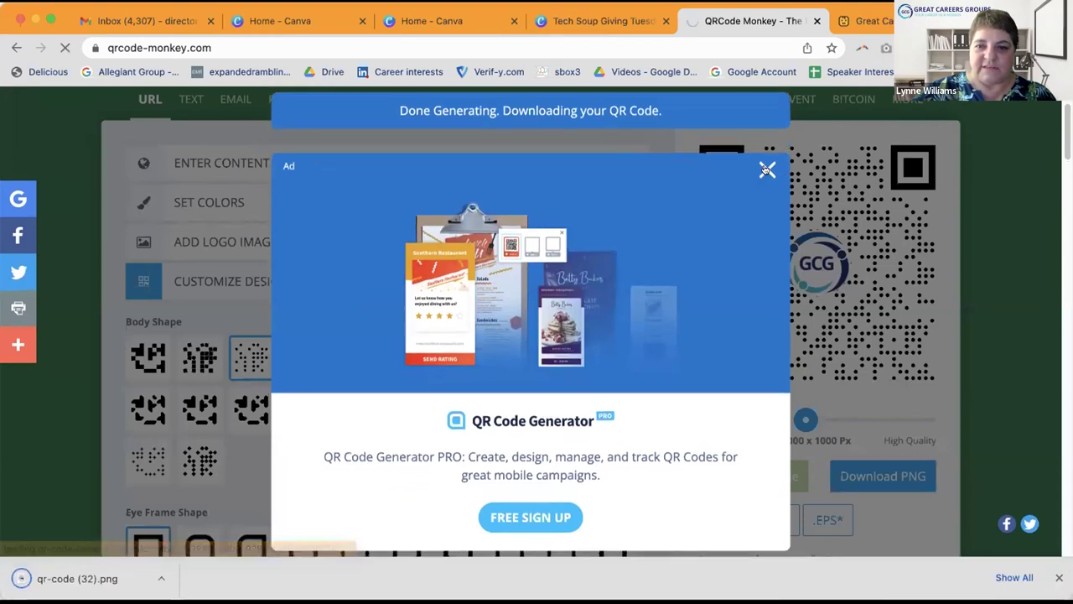
left_click(765, 170)
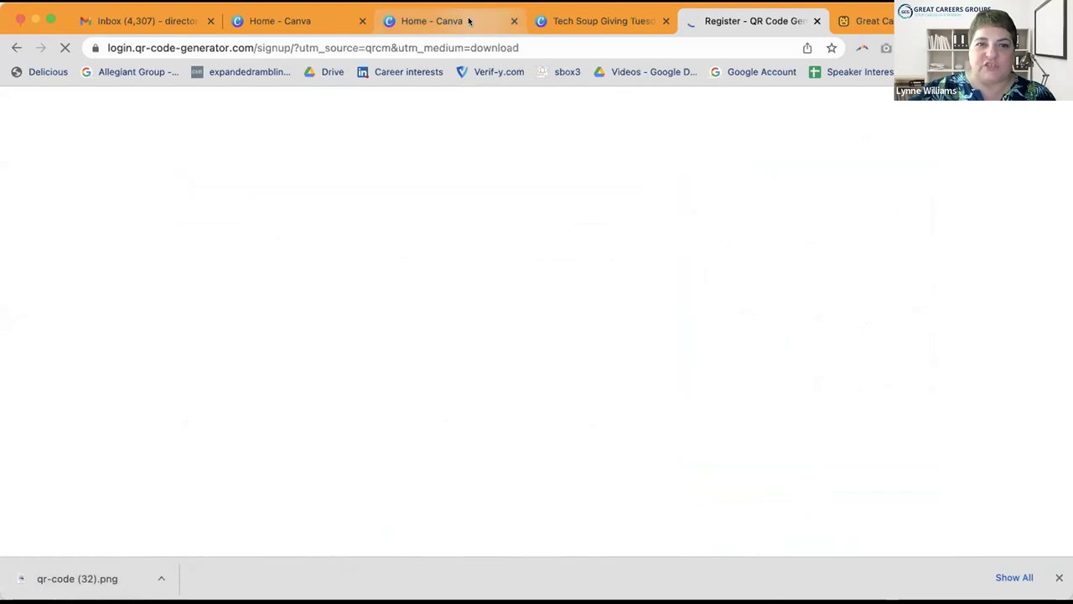
left_click(469, 21)
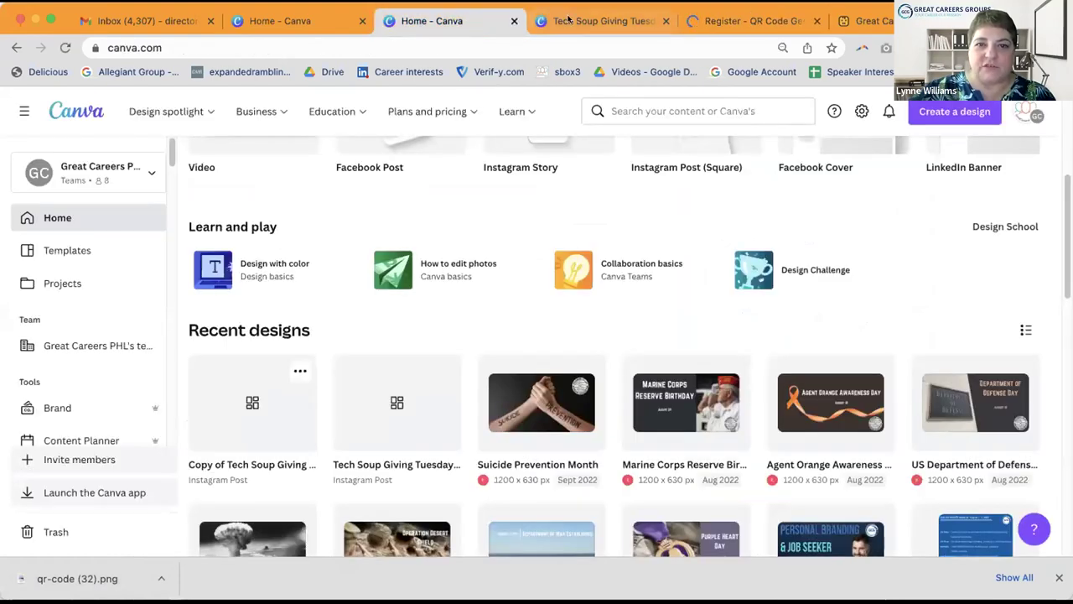
Step: Drop qr-code (32).png into the Tech Soup Giving Tuesday design, right of the heart word cloud
left_click(578, 24)
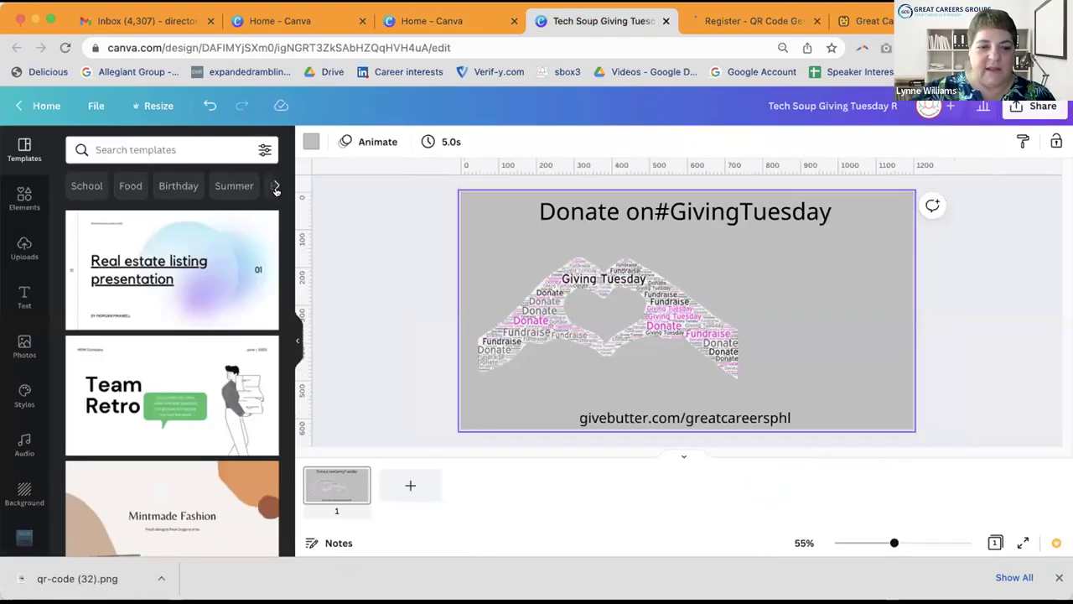
left_click_drag(56, 580, 787, 360)
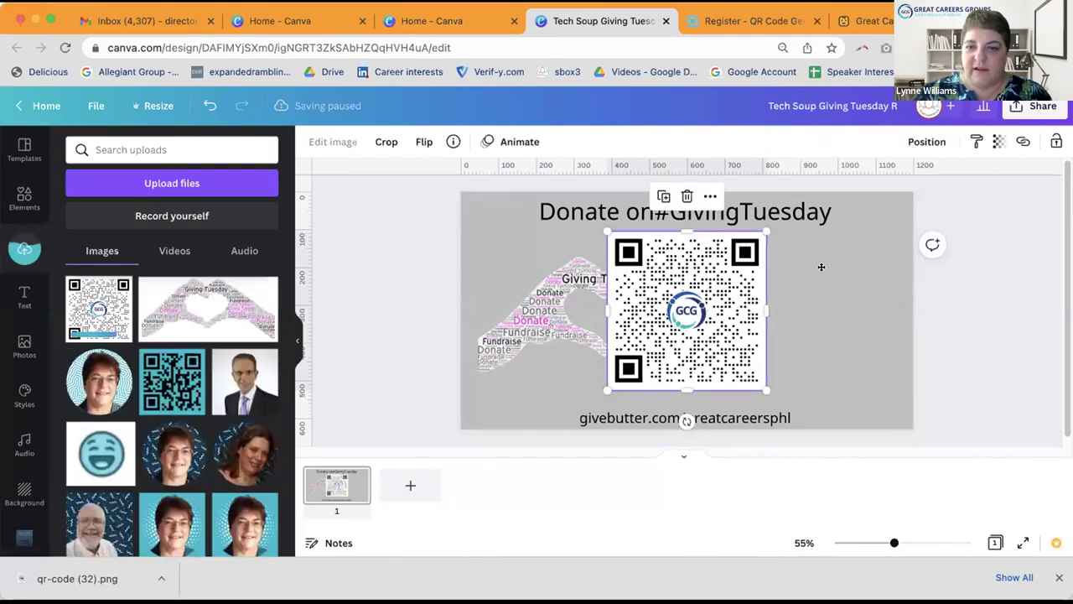
left_click_drag(821, 267, 839, 266)
left_click_drag(719, 219, 795, 290)
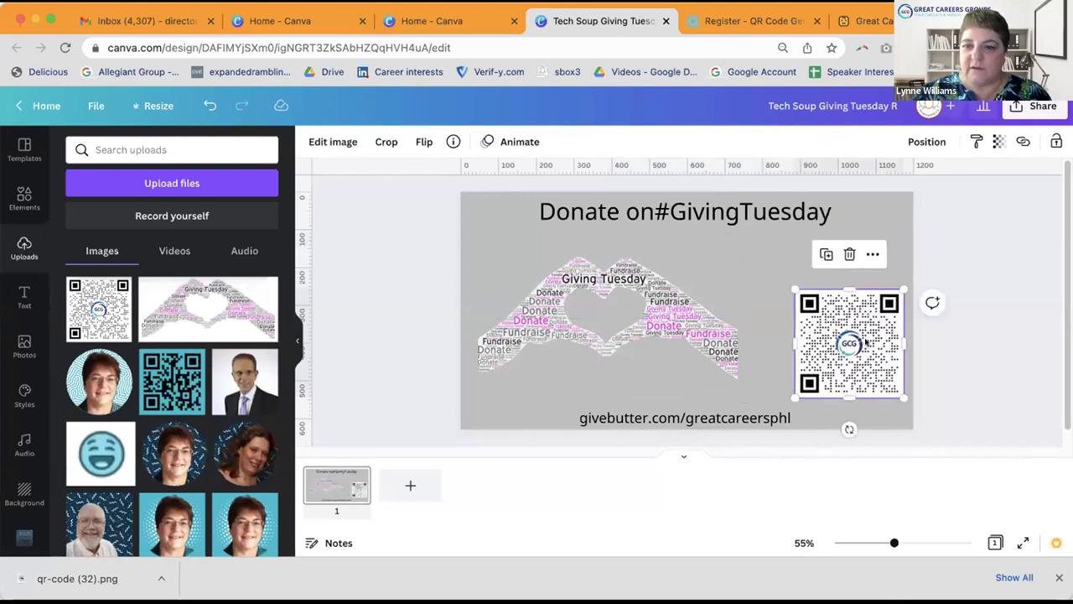
left_click_drag(865, 343, 845, 313)
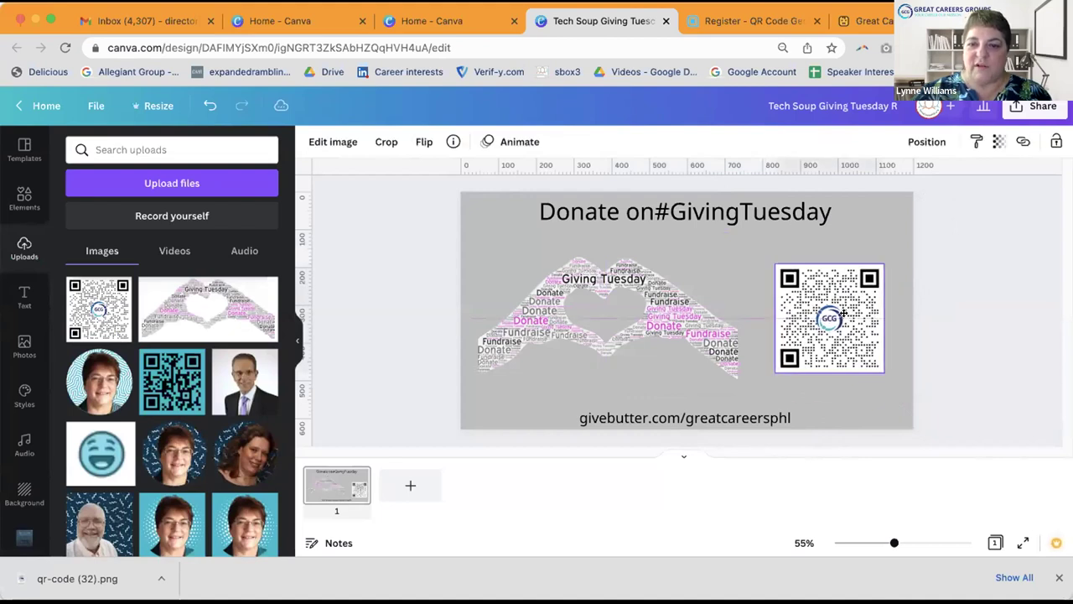
left_click(966, 319)
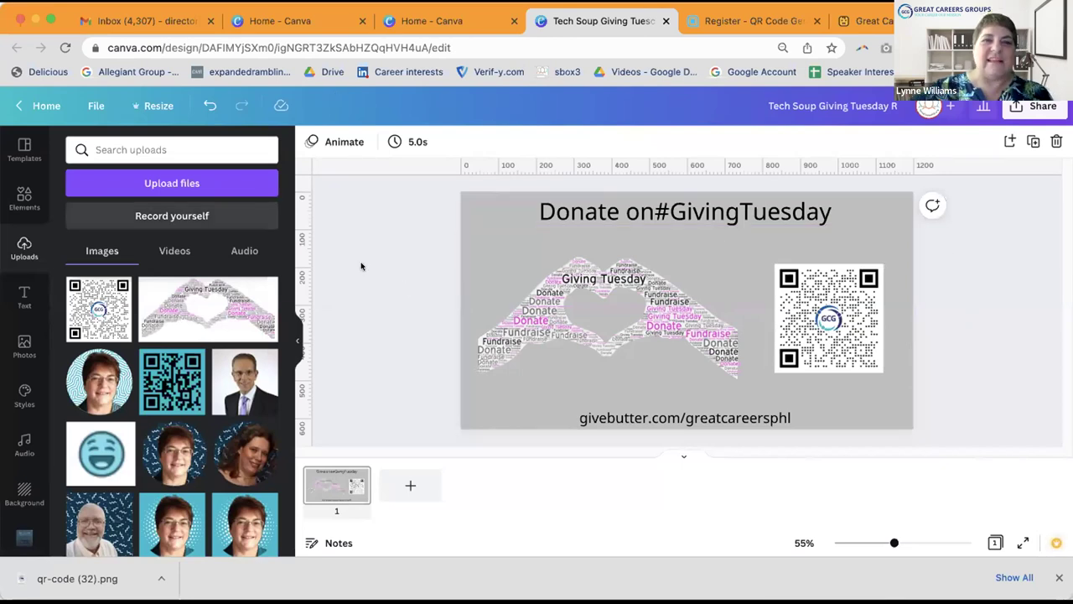
Step: Lower the heart word cloud slightly and add a shrunken circle frame from Elements at top left
left_click(589, 338)
left_click_drag(590, 338, 275, 273)
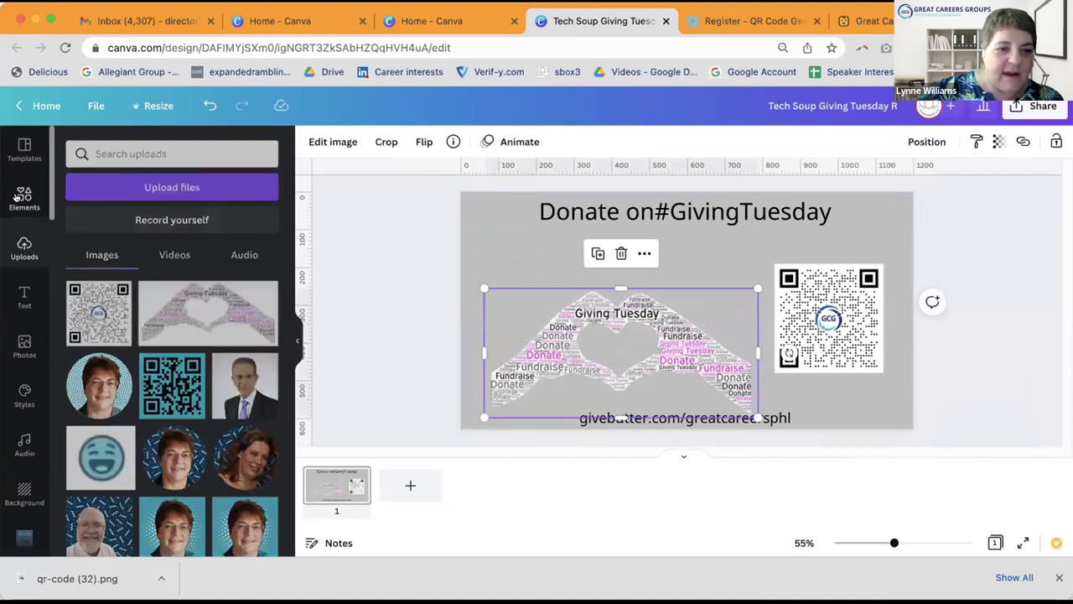
left_click(18, 197)
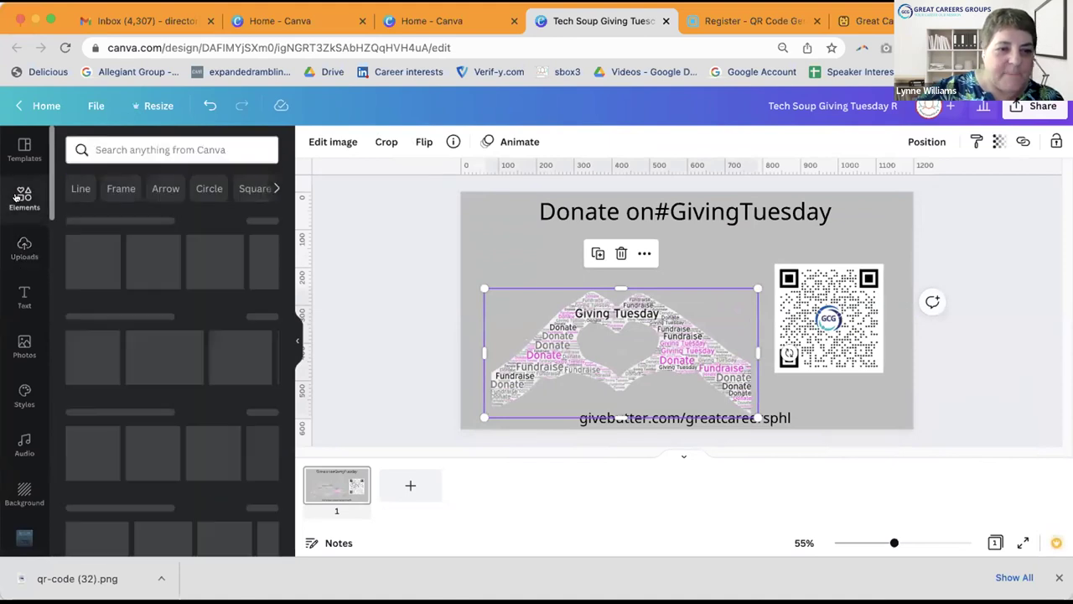
left_click(118, 188)
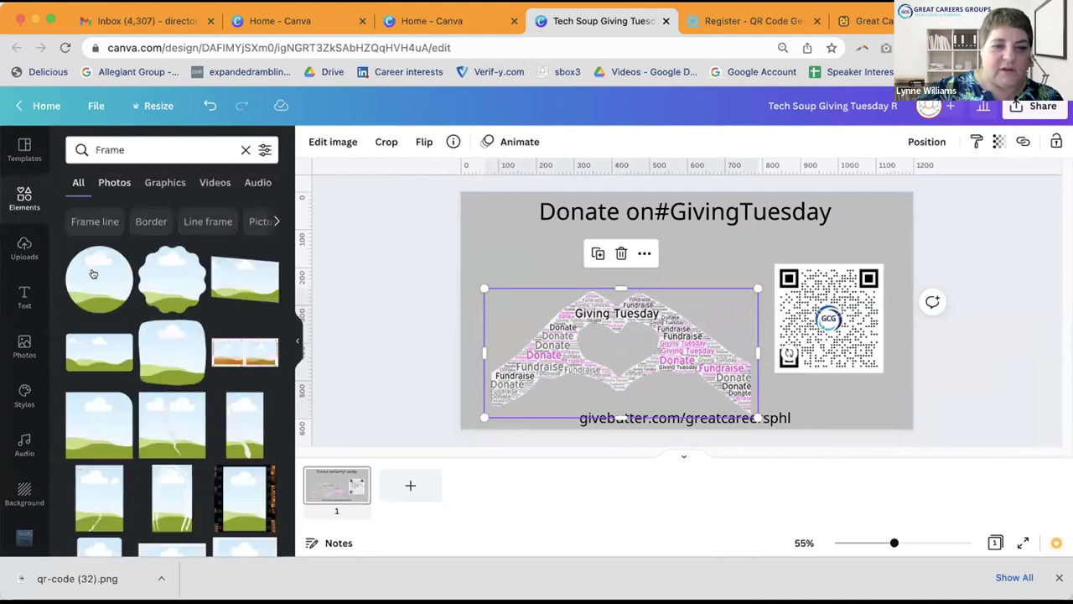
left_click_drag(487, 265, 497, 254)
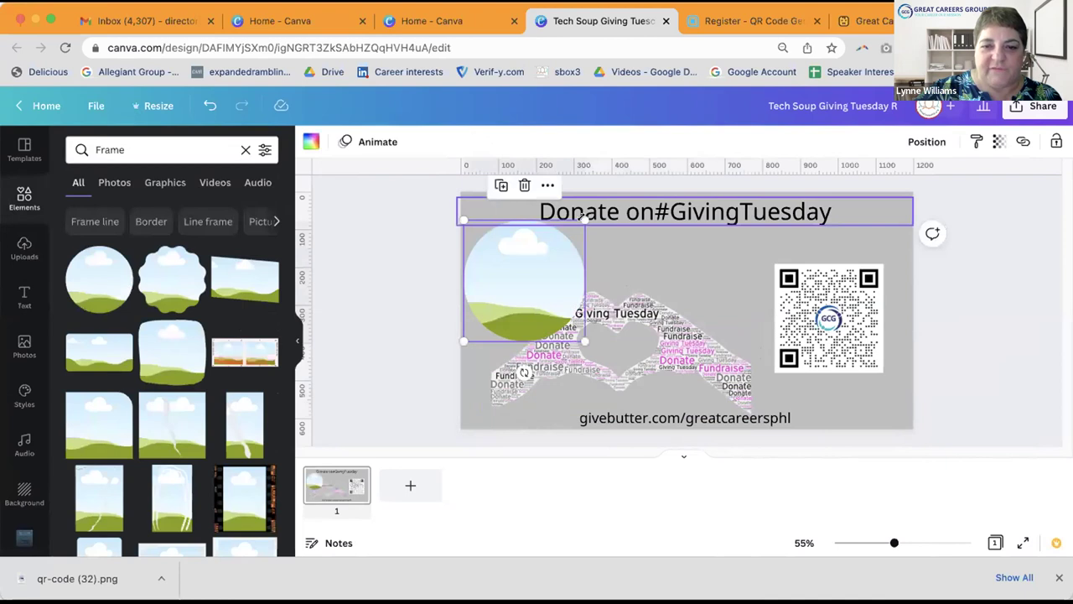
left_click_drag(584, 221, 568, 239)
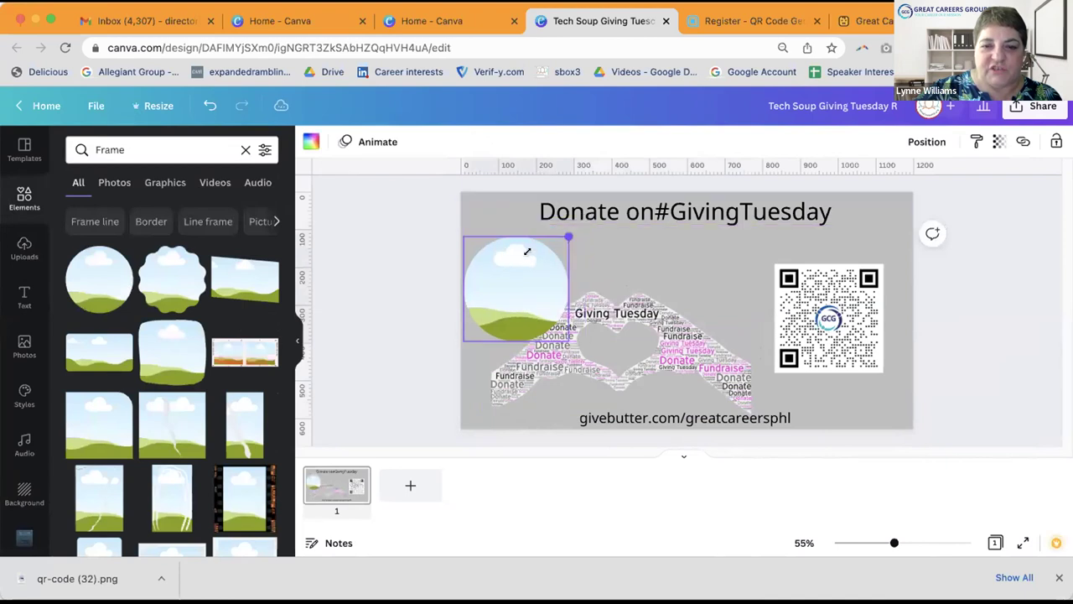
left_click(409, 249)
left_click_drag(516, 278, 508, 263)
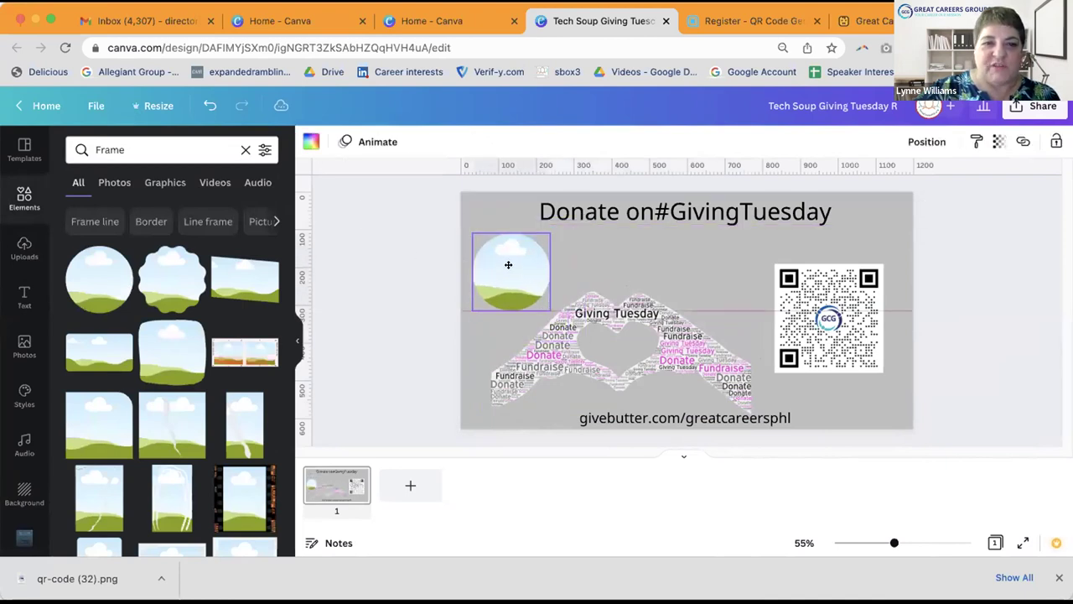
Step: Fill the circle frame with the patterned-blue-background portrait from Uploads, then open a new tab
left_click(22, 245)
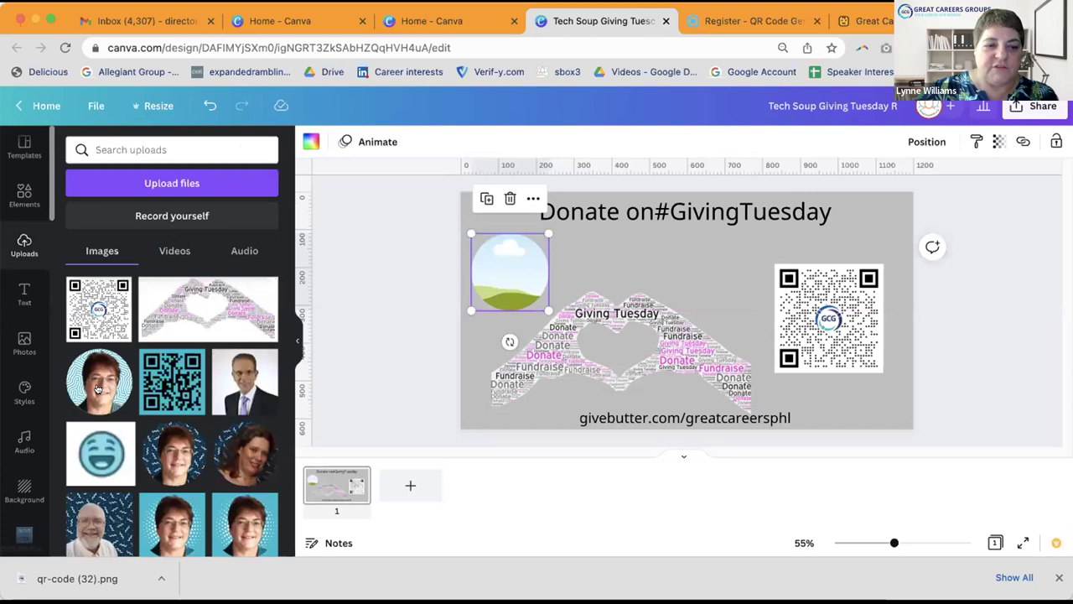
left_click_drag(99, 382, 453, 256)
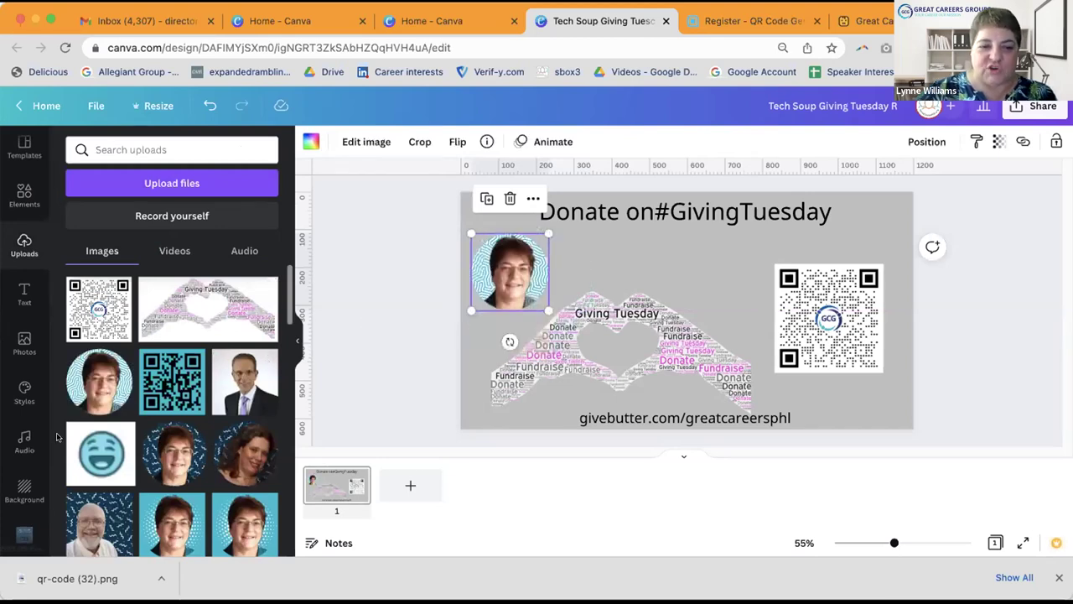
left_click_drag(238, 381, 475, 255)
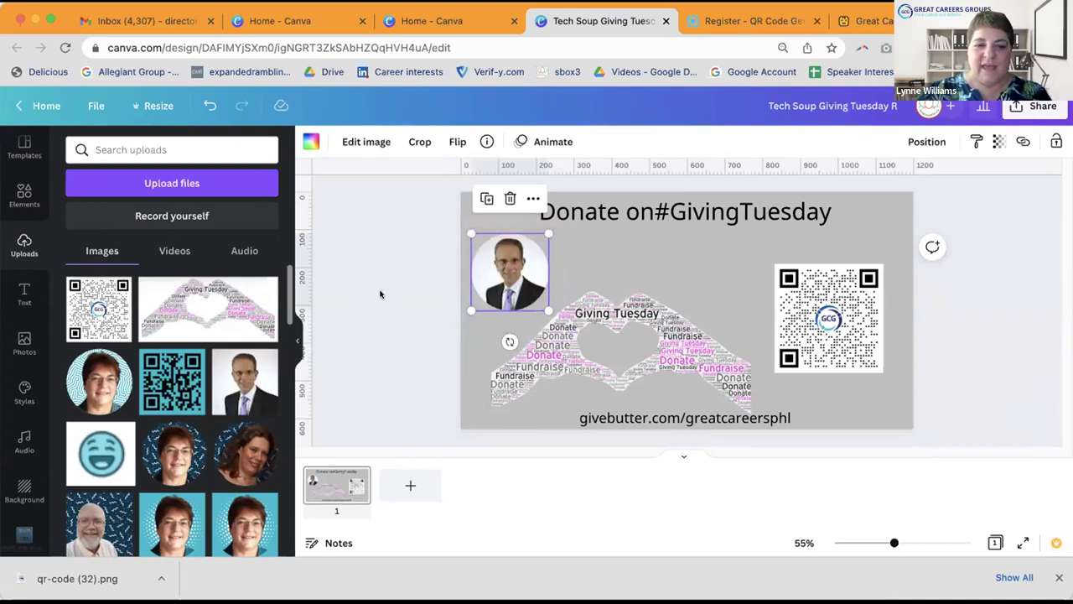
left_click_drag(173, 453, 506, 261)
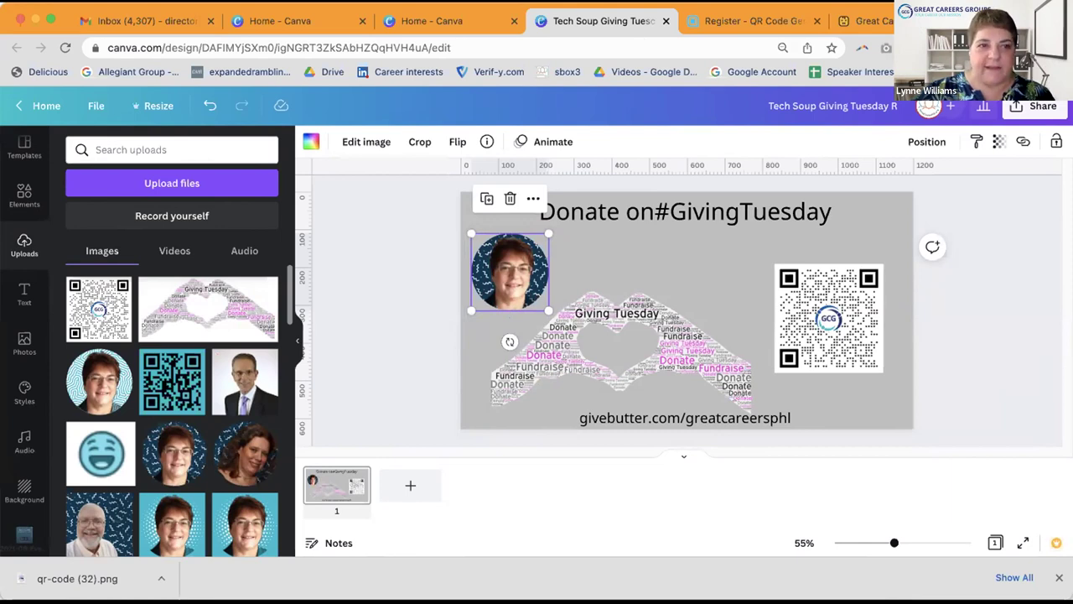
key("super+t")
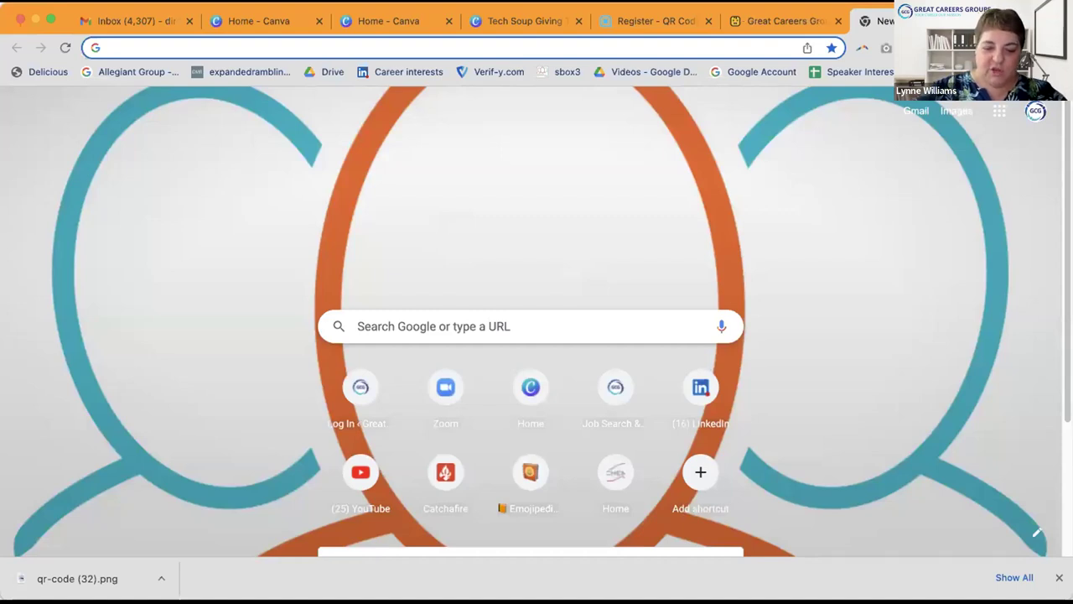
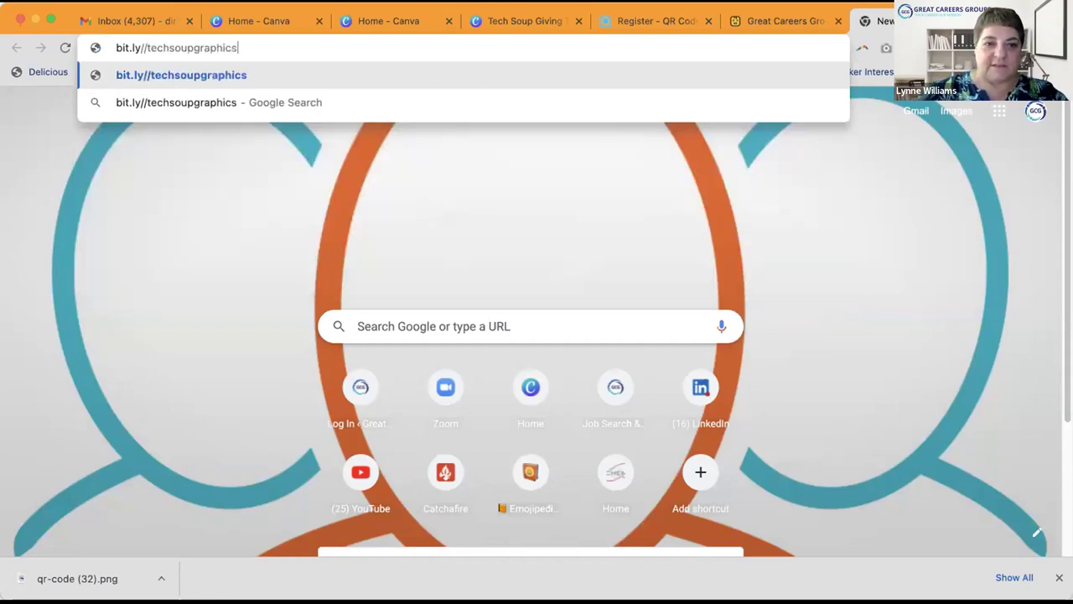
key("Return")
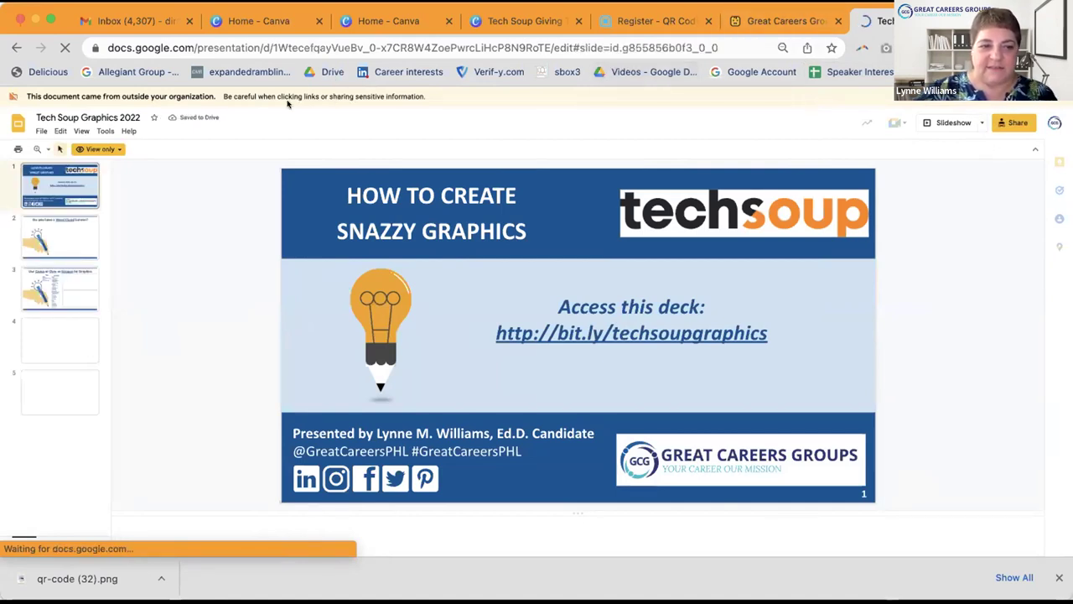
left_click(53, 232)
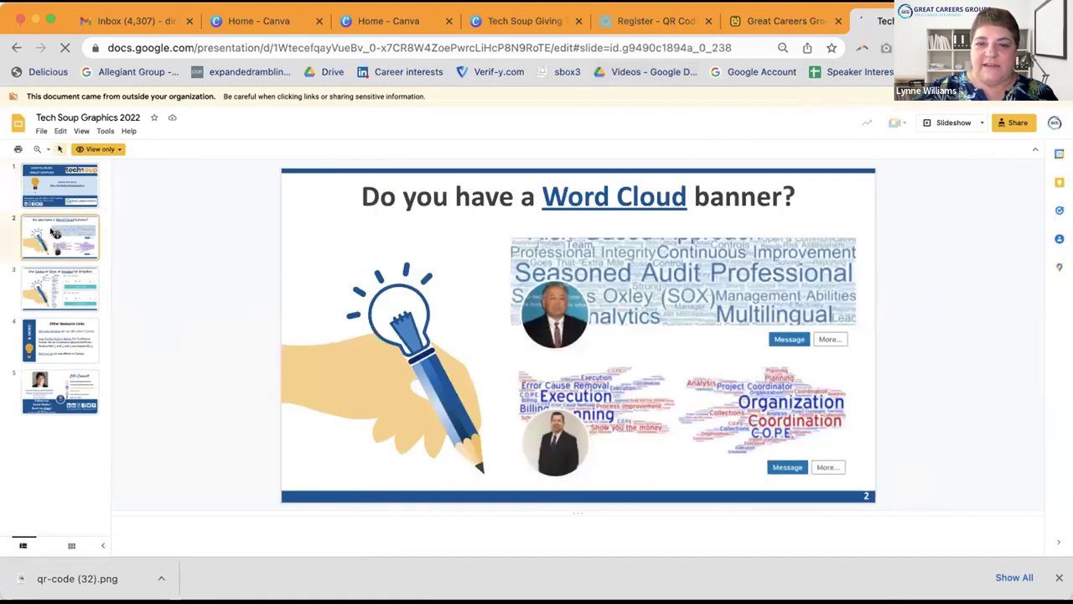
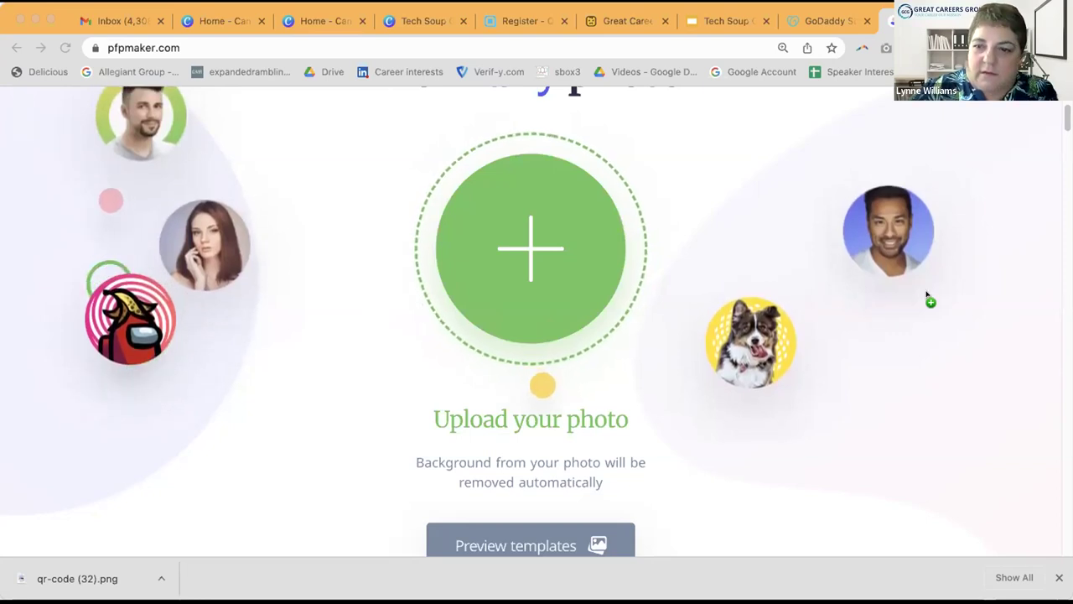
Step: Upload the portrait photo by dropping the image file onto the upload circle
left_click_drag(926, 296, 626, 312)
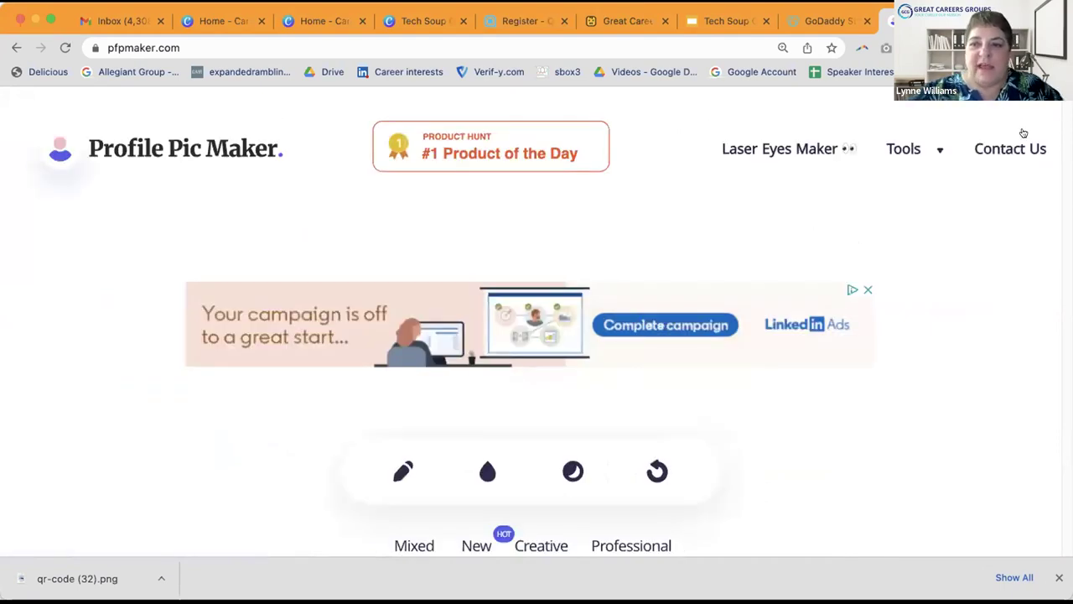
scroll(1029, 131, "down", 3)
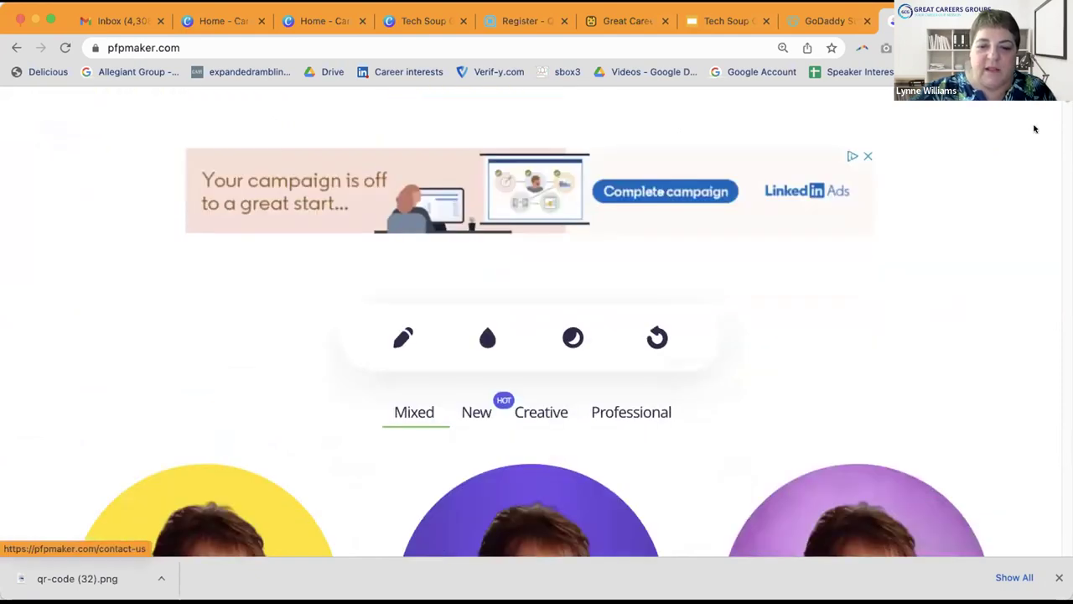
scroll(1034, 128, "down", 5)
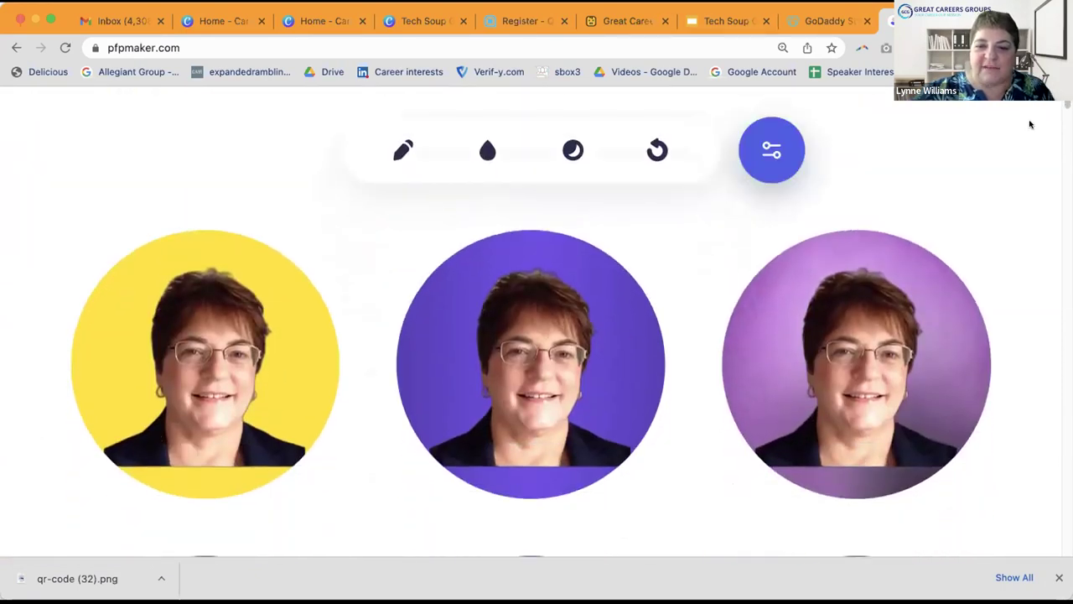
scroll(1031, 124, "down", 1)
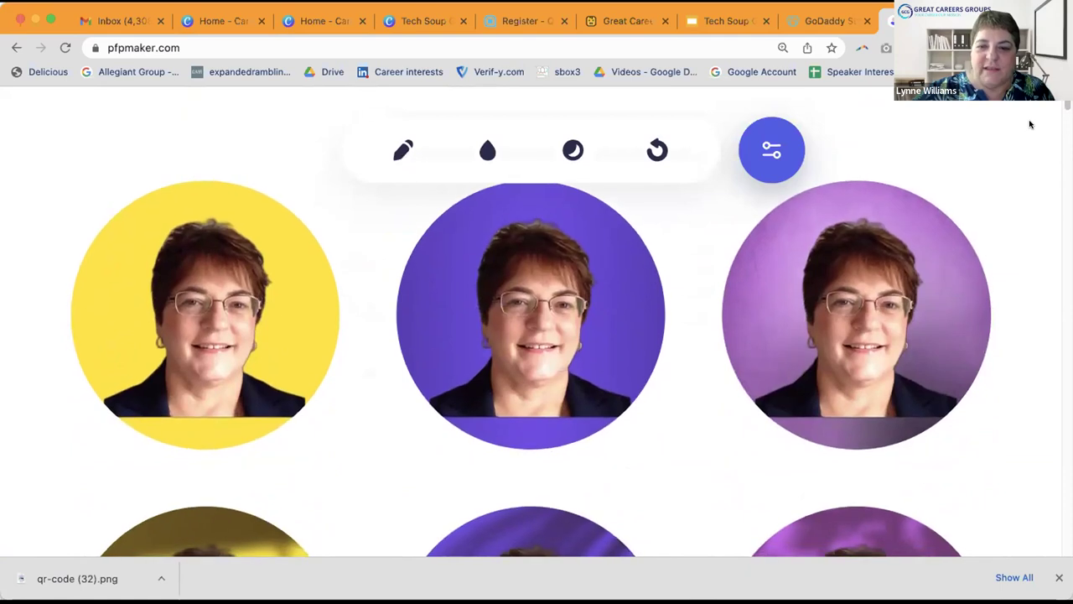
scroll(1030, 124, "down", 7)
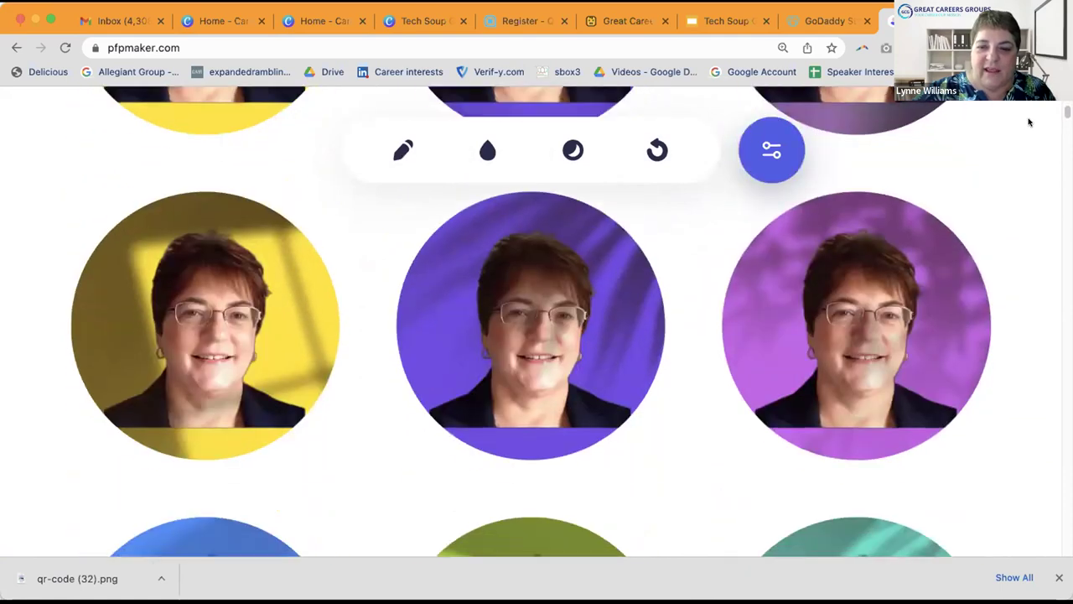
scroll(1030, 122, "down", 7)
scroll(1030, 123, "down", 7)
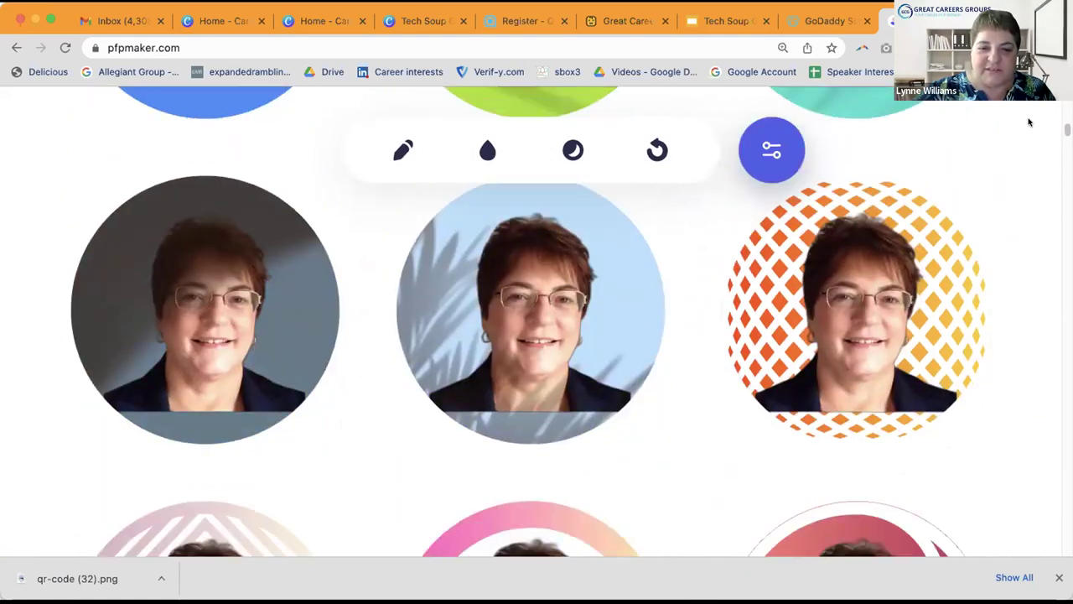
scroll(1029, 122, "down", 12)
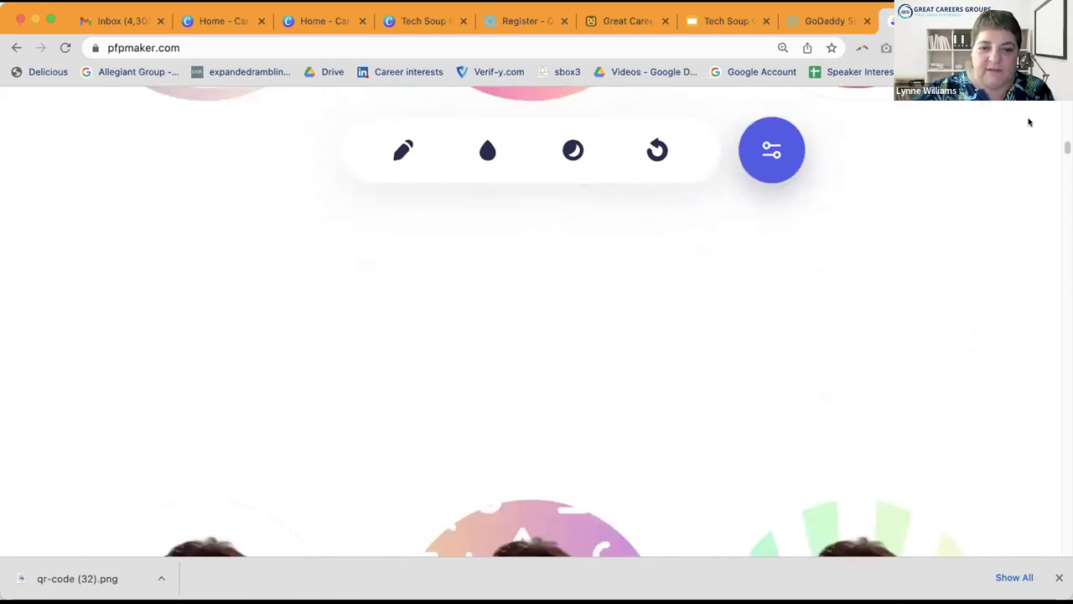
scroll(1030, 122, "down", 7)
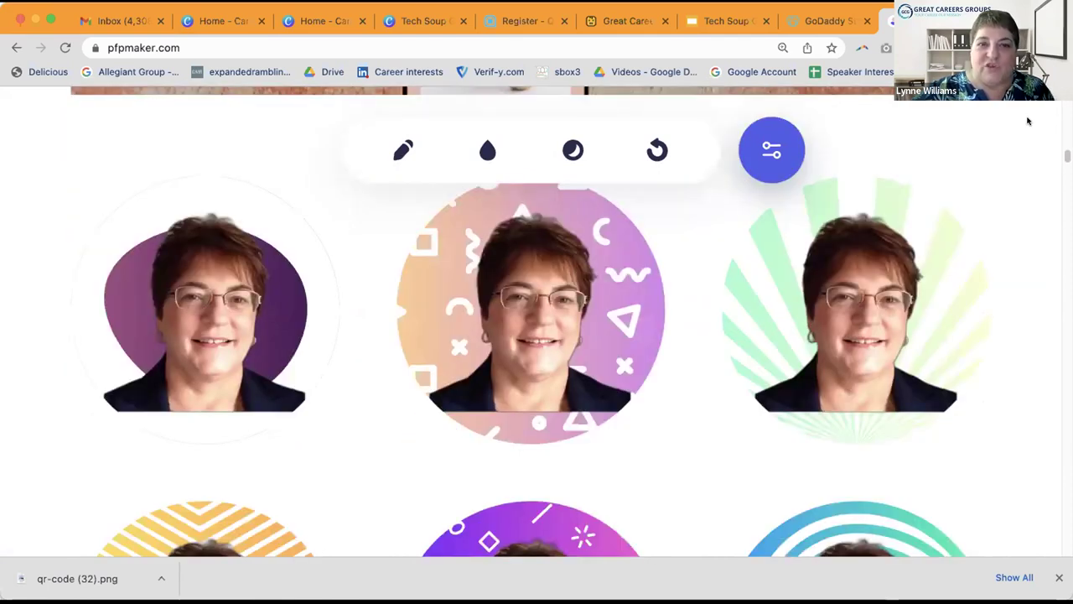
scroll(1029, 119, "down", 3)
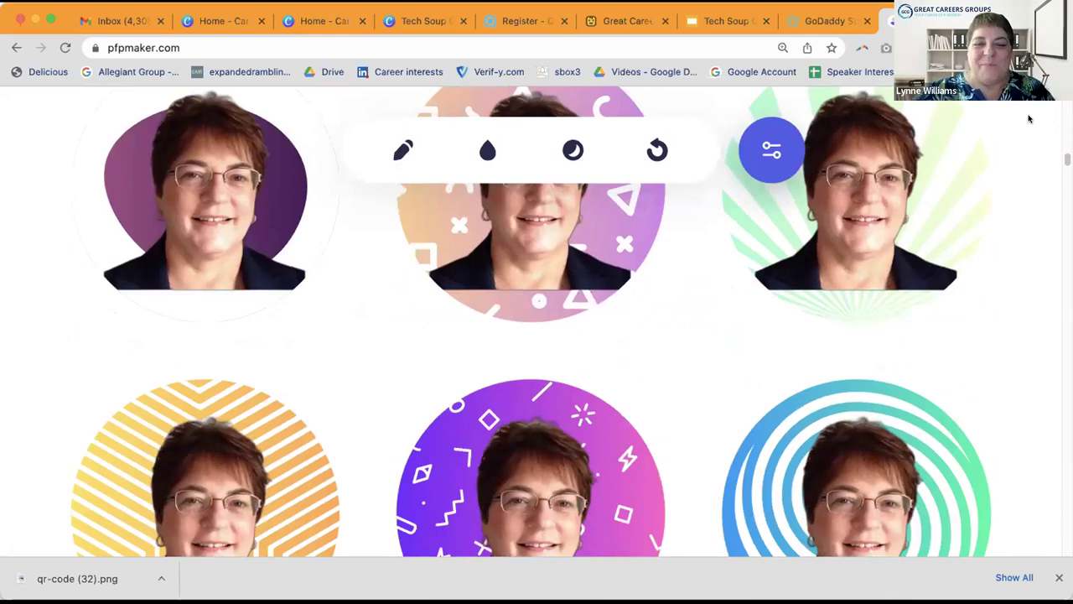
scroll(1029, 119, "down", 4)
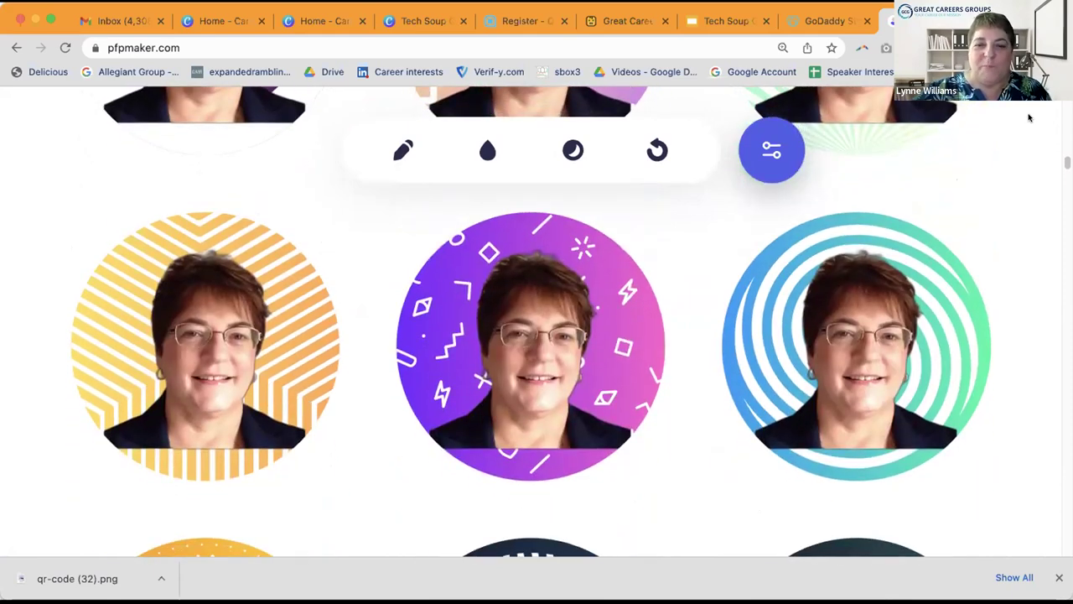
scroll(1030, 118, "down", 8)
scroll(1030, 118, "down", 6)
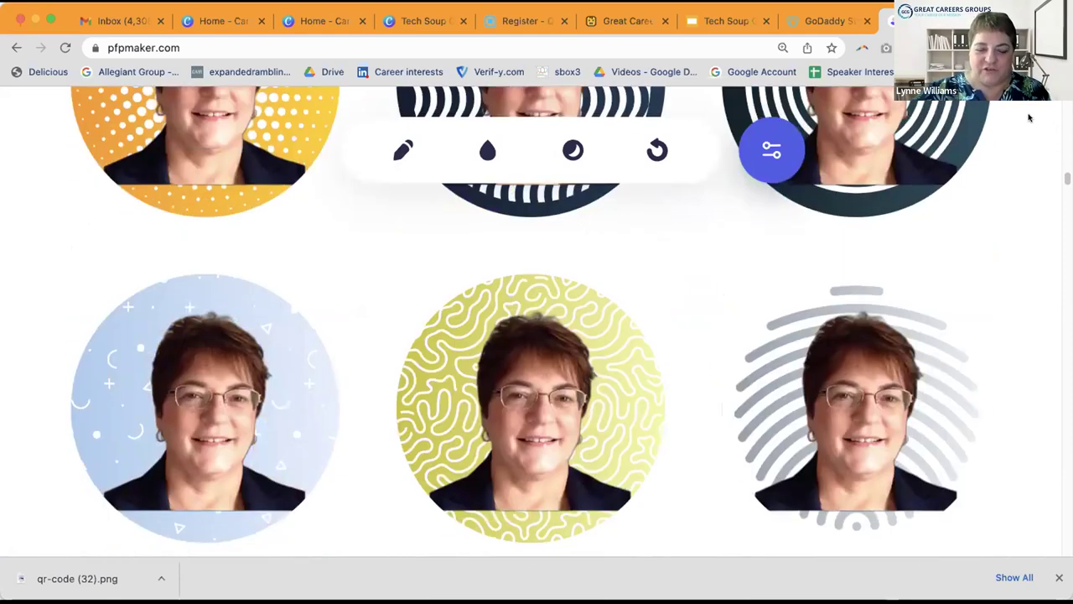
scroll(1029, 118, "down", 7)
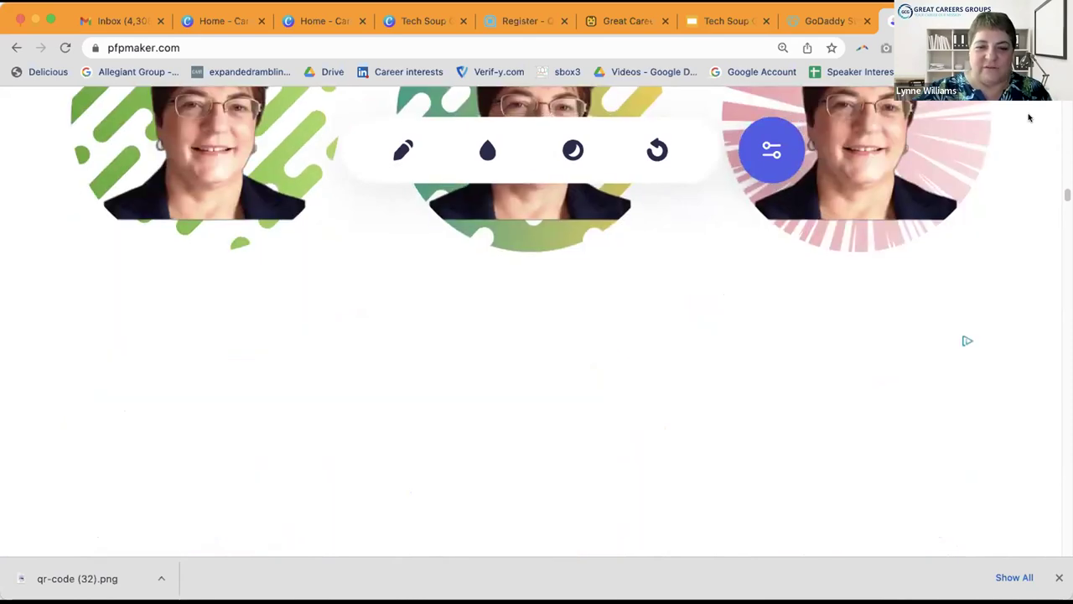
scroll(1030, 118, "down", 10)
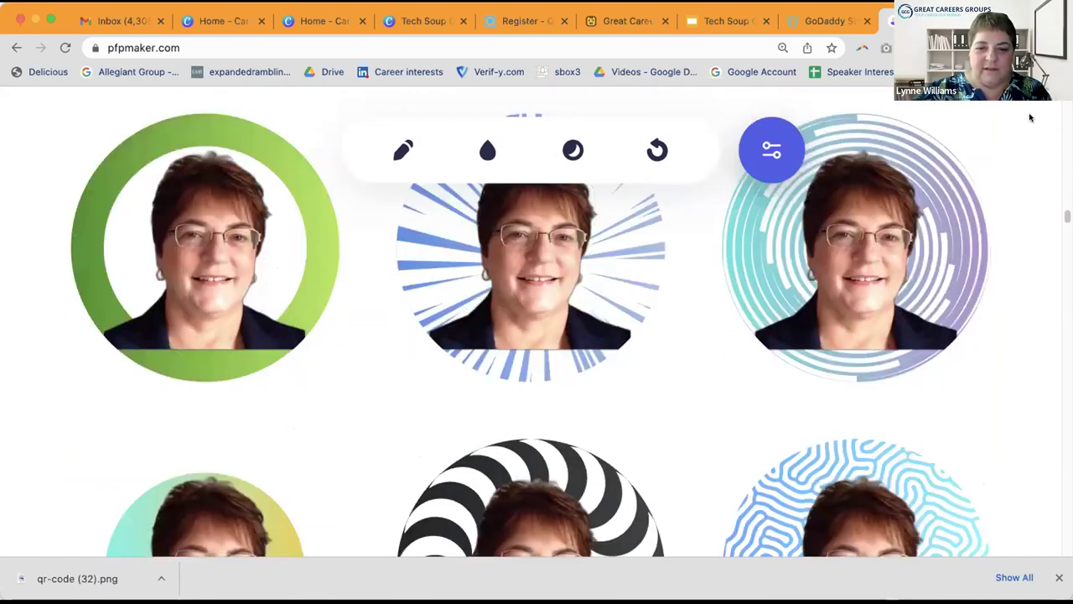
scroll(1029, 118, "down", 12)
scroll(1030, 118, "down", 5)
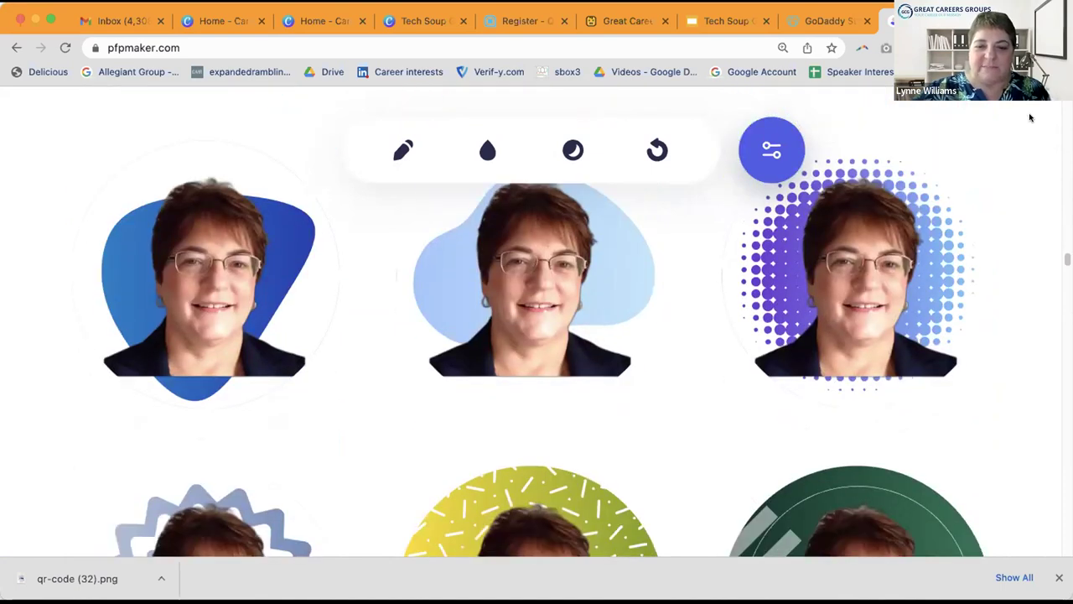
scroll(1030, 119, "down", 9)
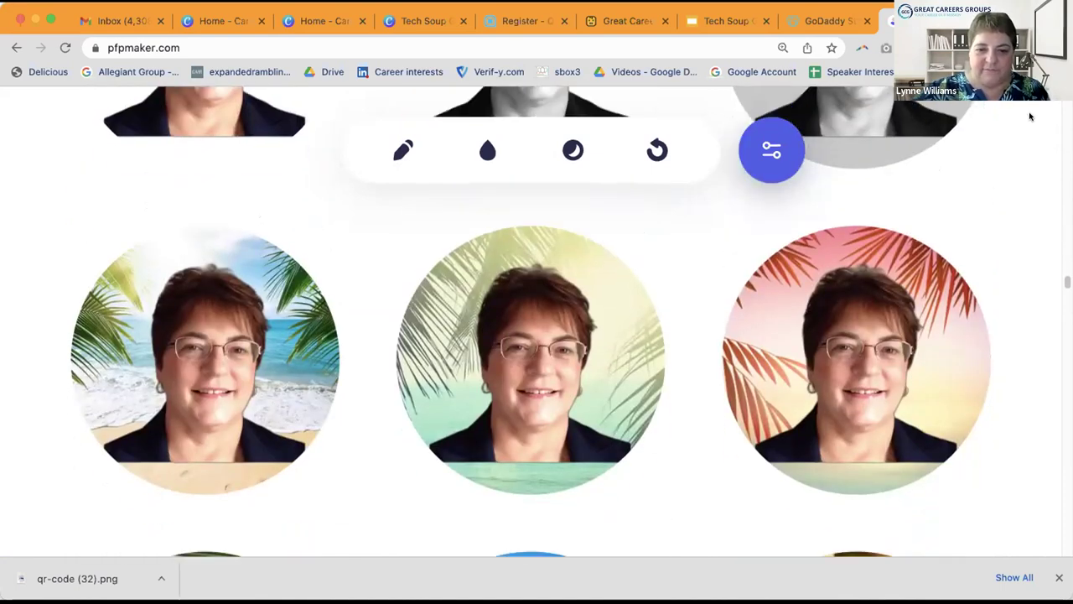
scroll(1029, 118, "down", 10)
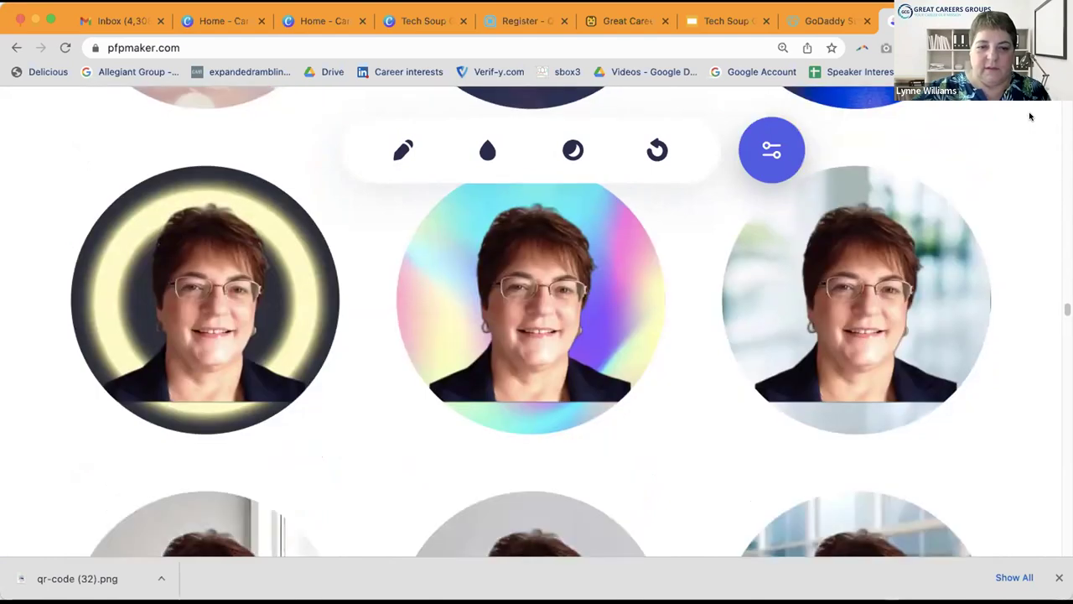
scroll(1030, 118, "down", 10)
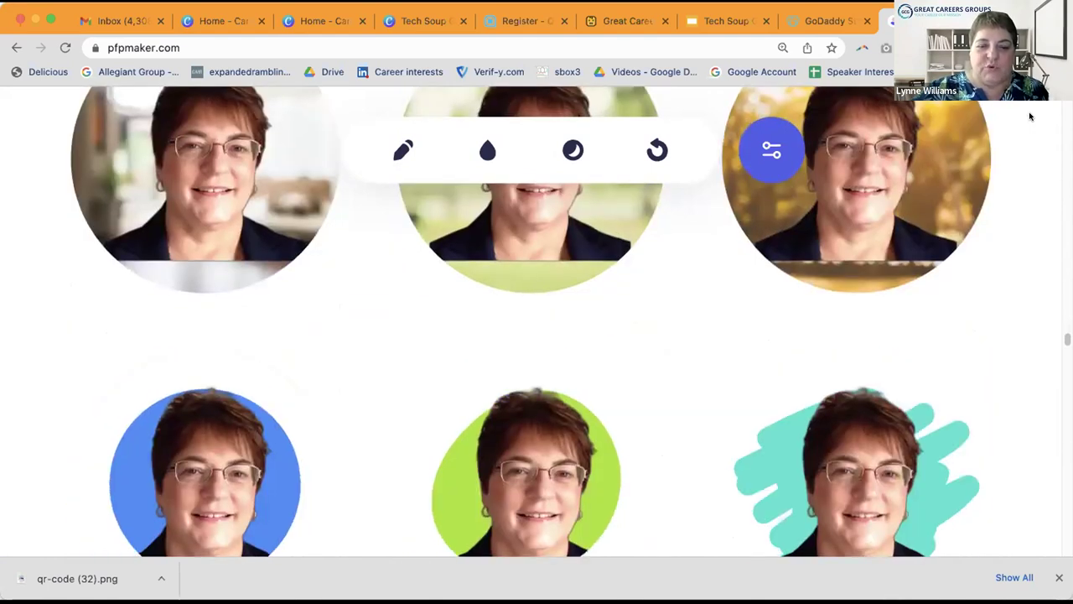
scroll(1029, 119, "down", 5)
scroll(1029, 118, "up", 12)
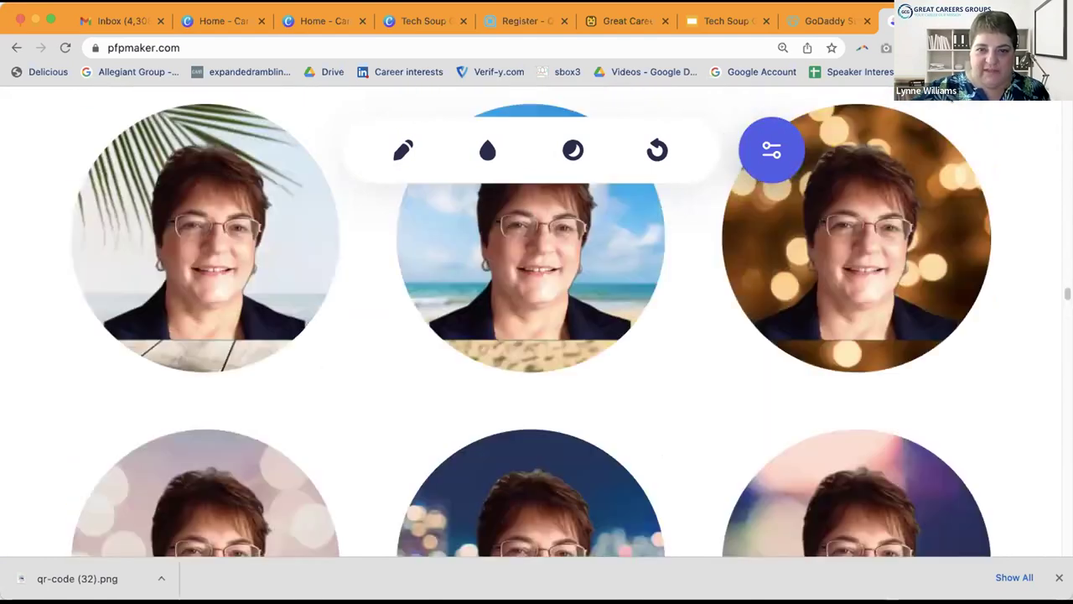
scroll(621, 355, "up", 5)
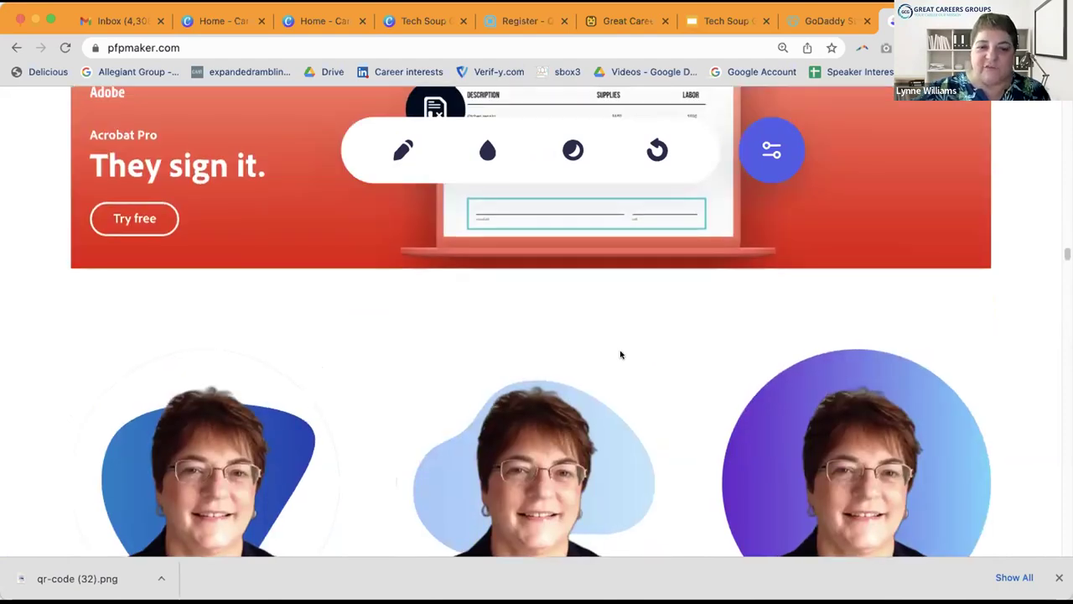
scroll(620, 354, "up", 5)
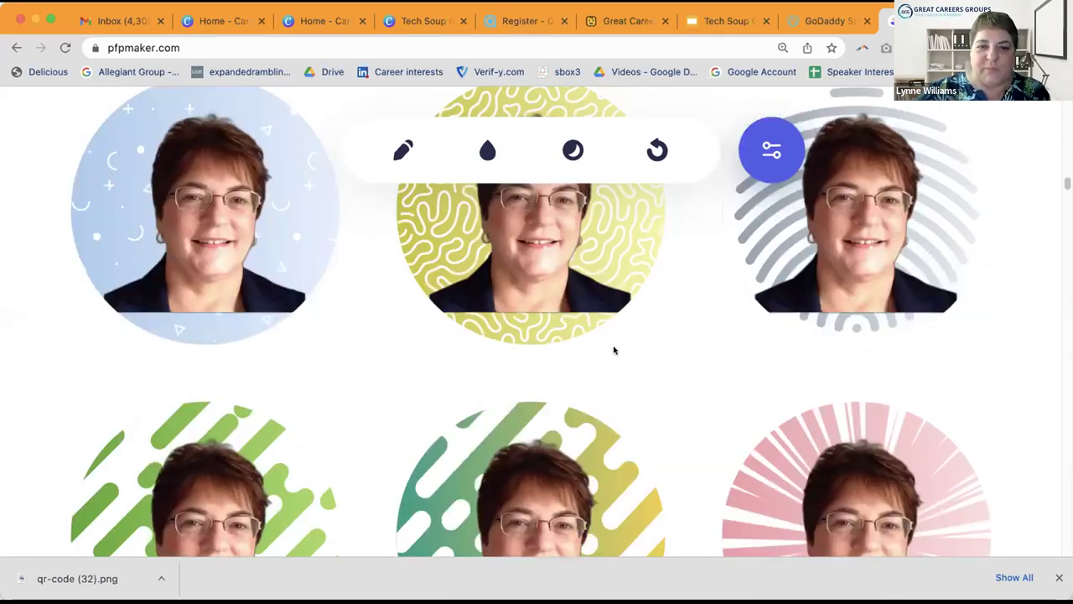
left_click(486, 149)
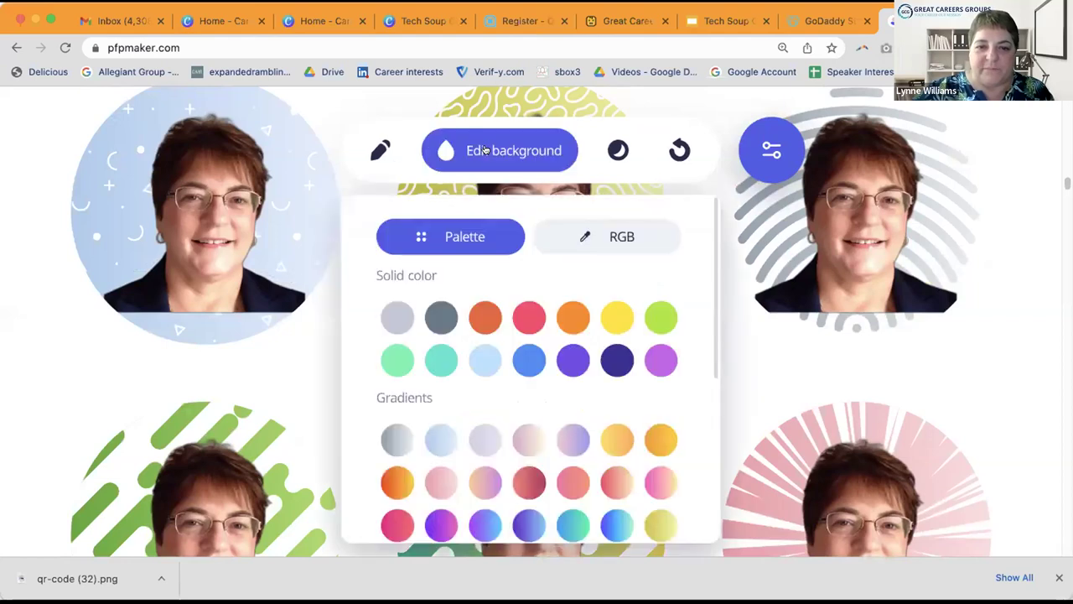
scroll(567, 317, "down", 1)
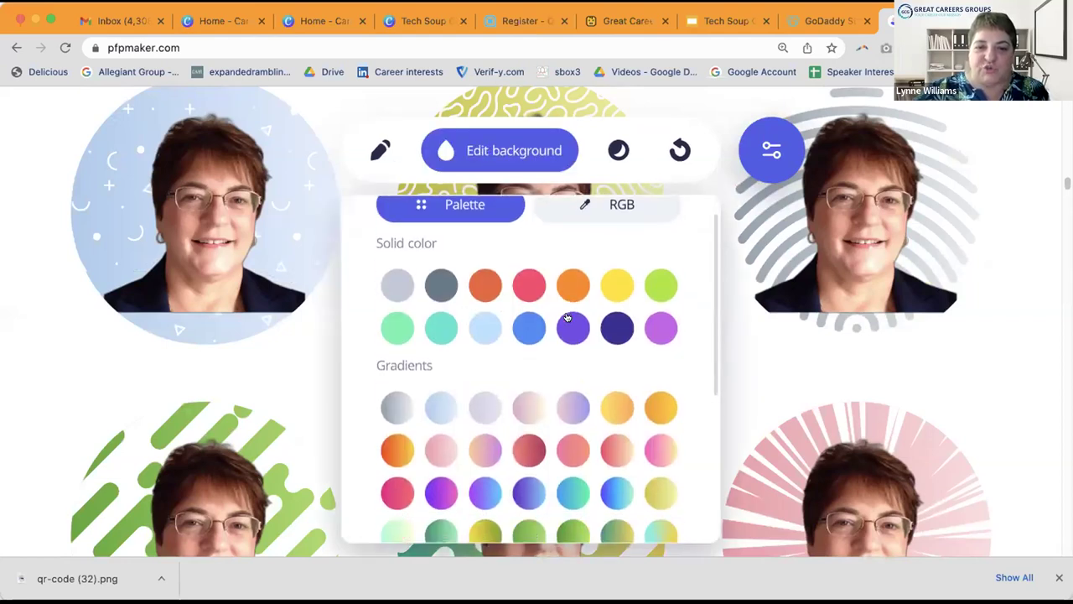
left_click(655, 285)
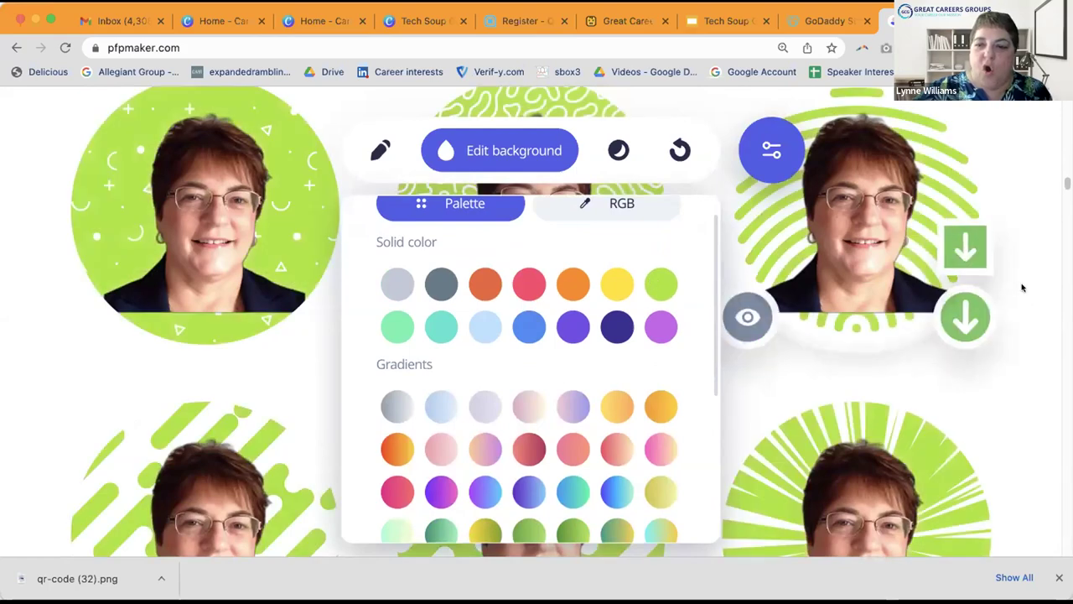
left_click(1035, 291)
scroll(1036, 291, "down", 6)
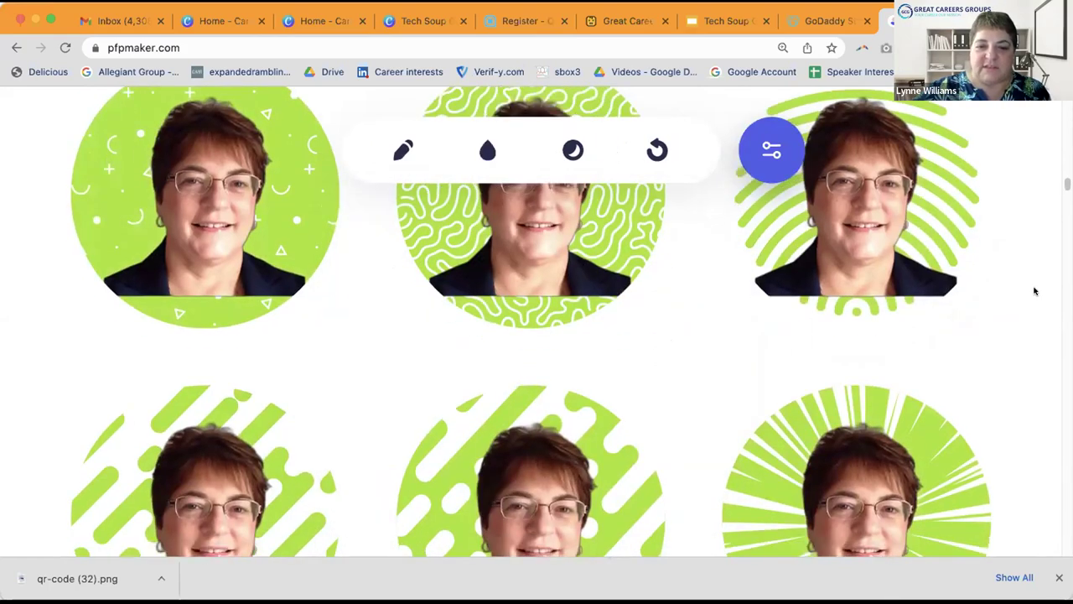
scroll(1035, 291, "down", 8)
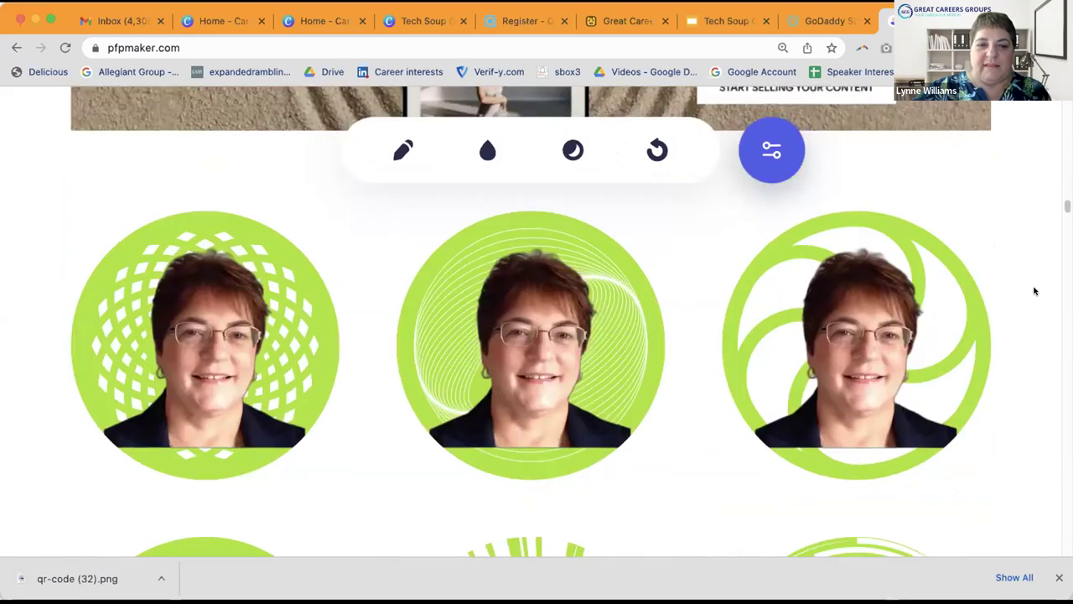
scroll(1036, 291, "down", 10)
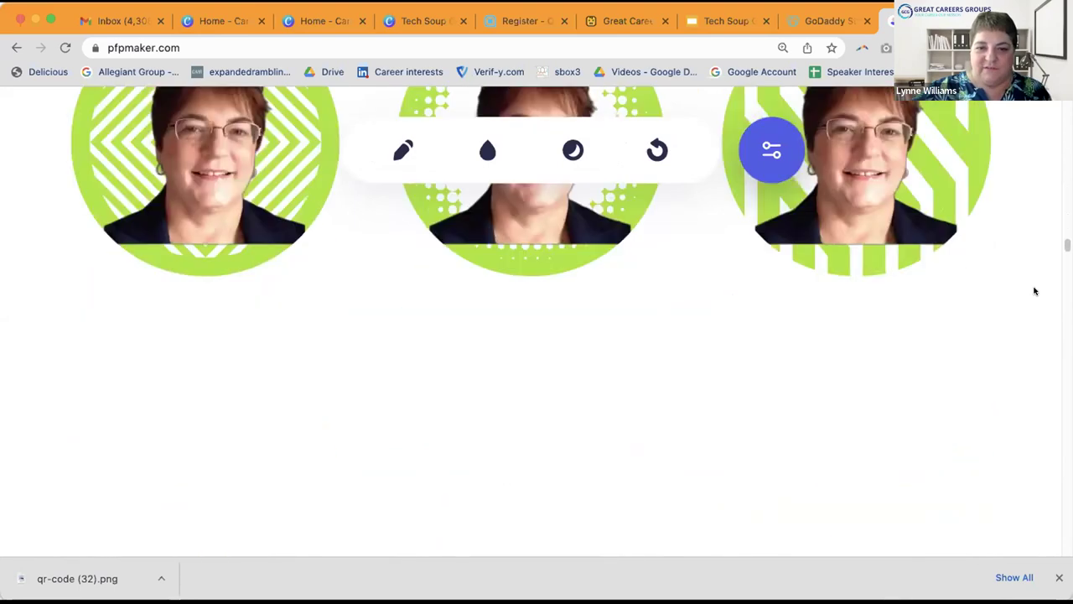
scroll(989, 288, "up", 5)
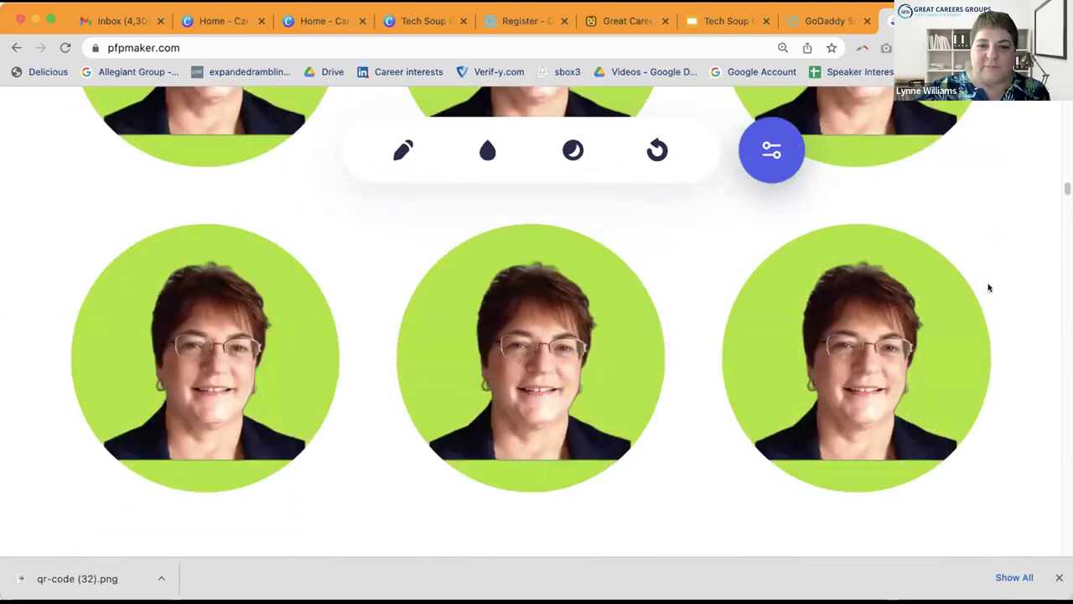
scroll(920, 203, "up", 3)
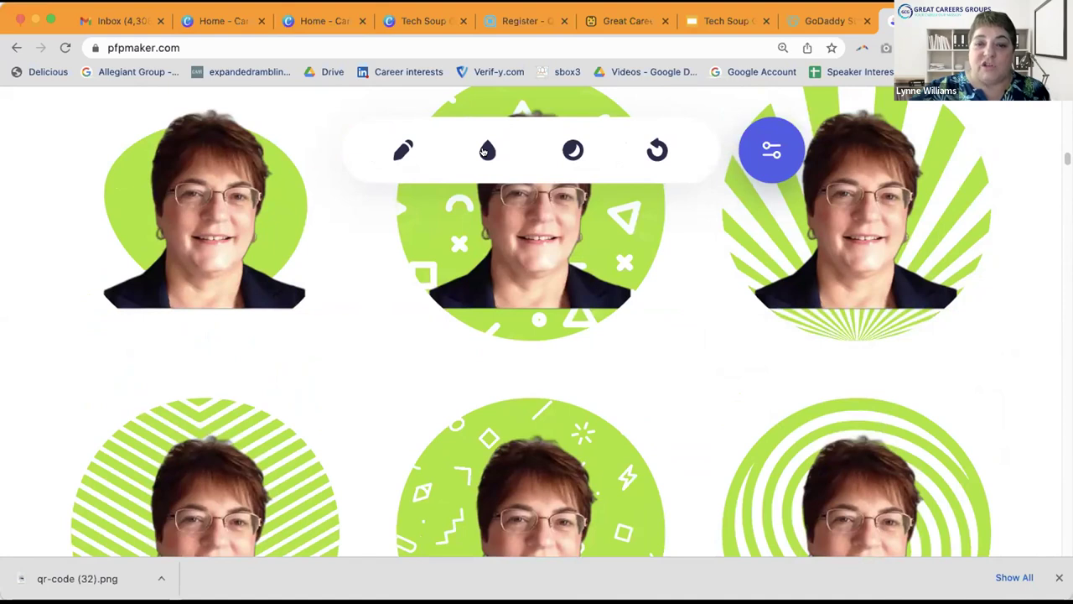
Step: Set the background of all templates to teal using hex value 19bcce
left_click(484, 152)
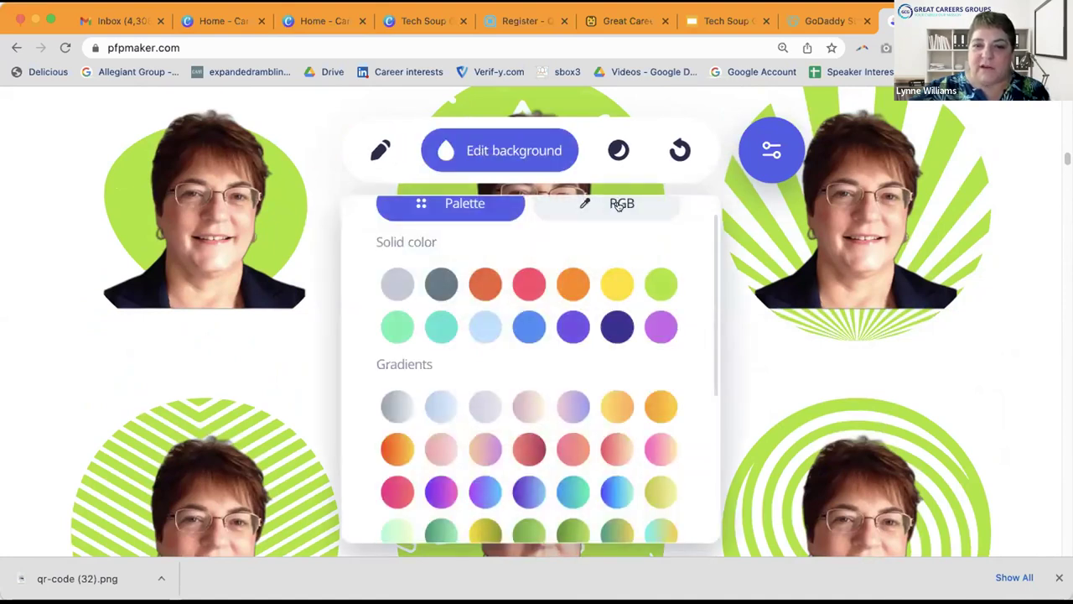
left_click(619, 206)
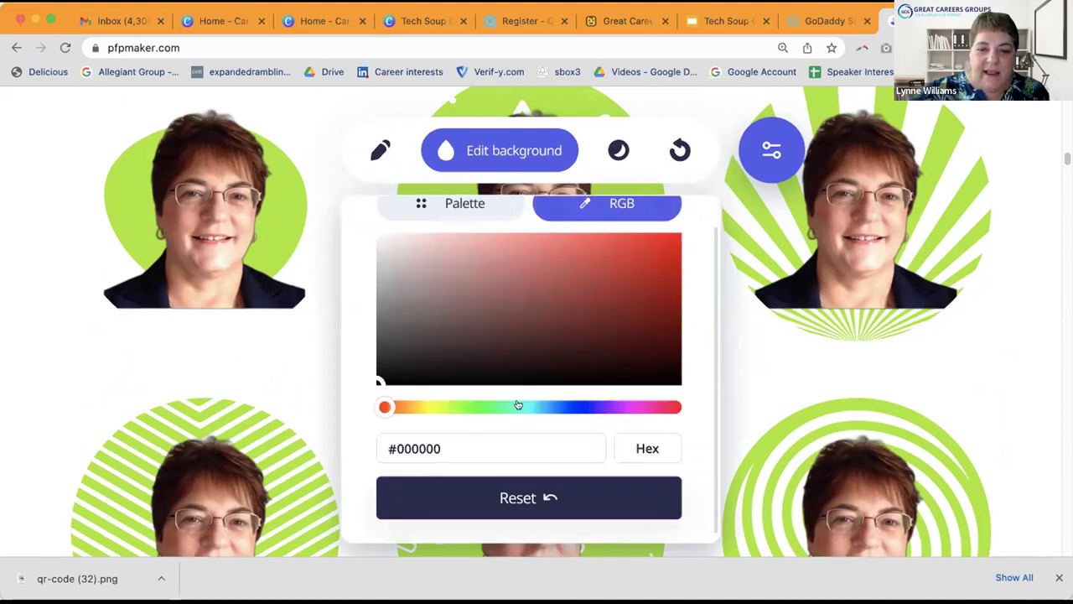
left_click_drag(464, 449, 392, 449)
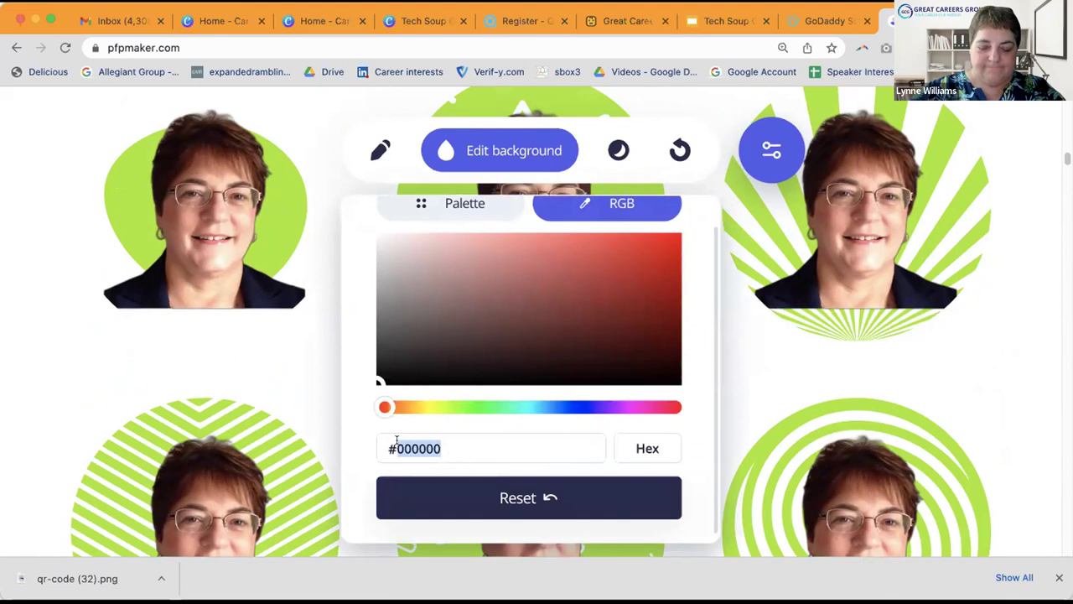
type("19bcc")
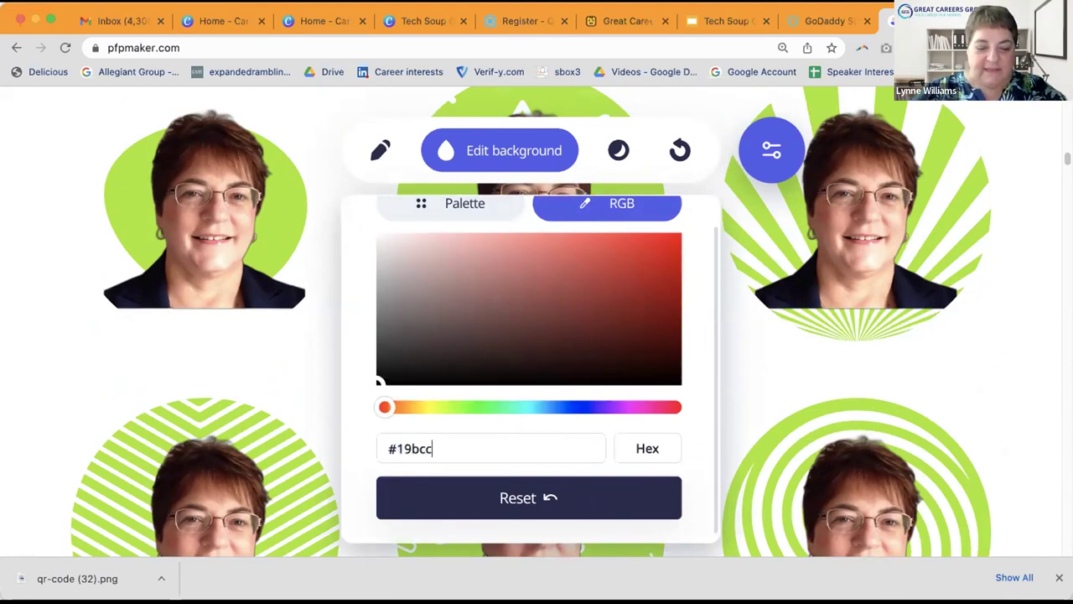
type("e")
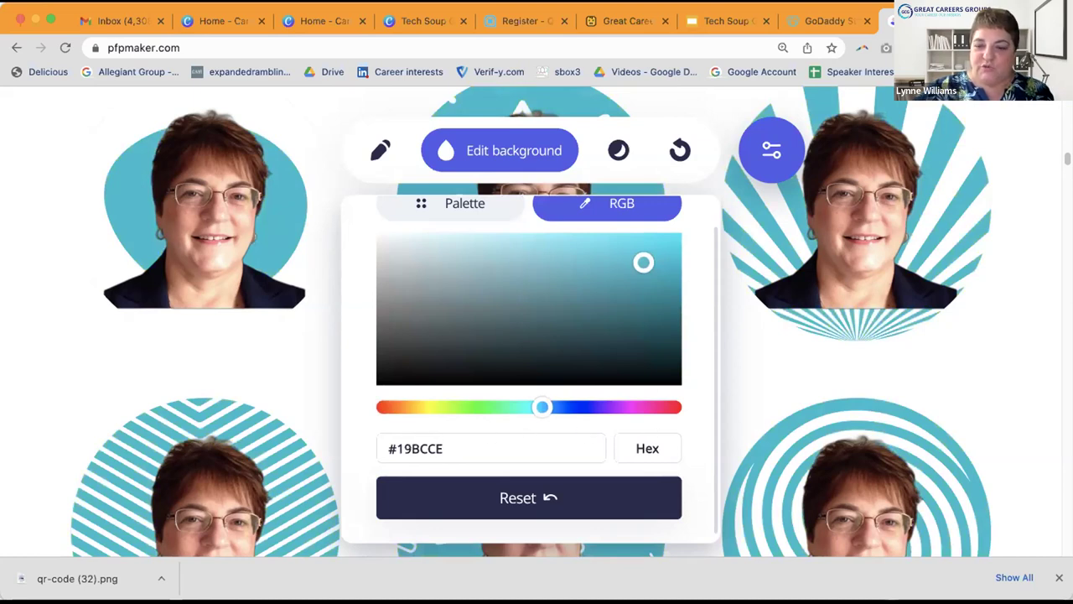
left_click(992, 398)
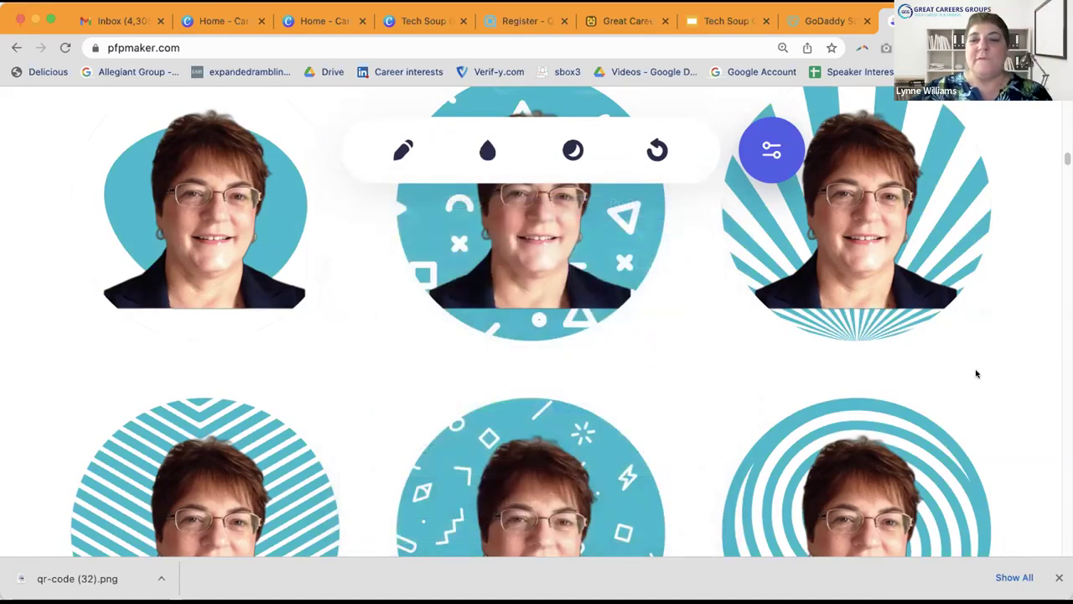
Step: Find the teal maze-pattern avatar and download it as profile-pic (64).png
scroll(977, 373, "up", 3)
mouse_move(977, 373)
scroll(977, 372, "down", 2)
scroll(977, 366, "down", 8)
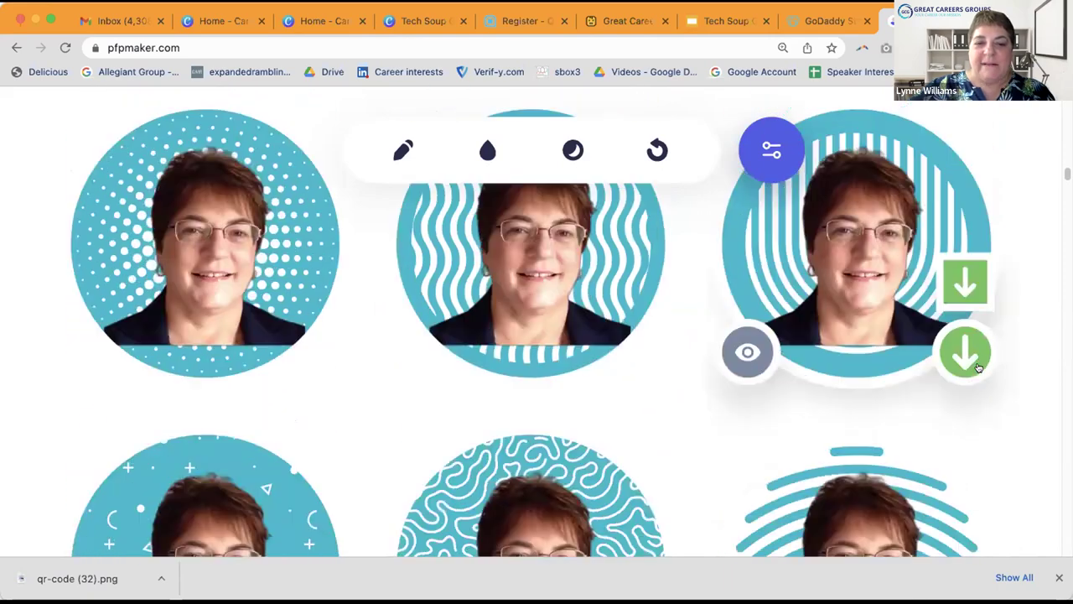
scroll(978, 366, "down", 3)
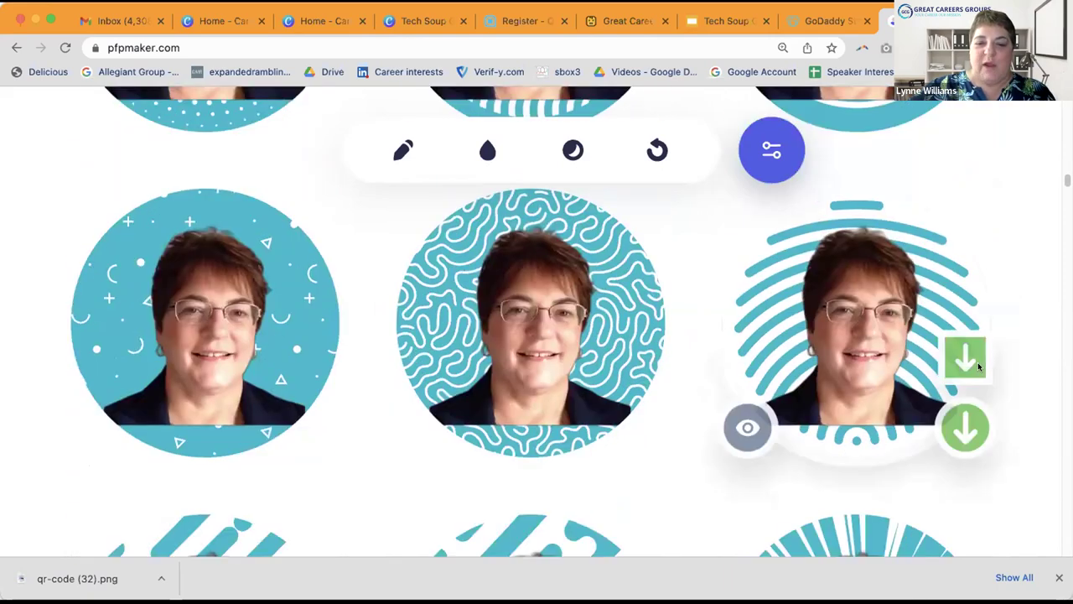
scroll(977, 366, "down", 6)
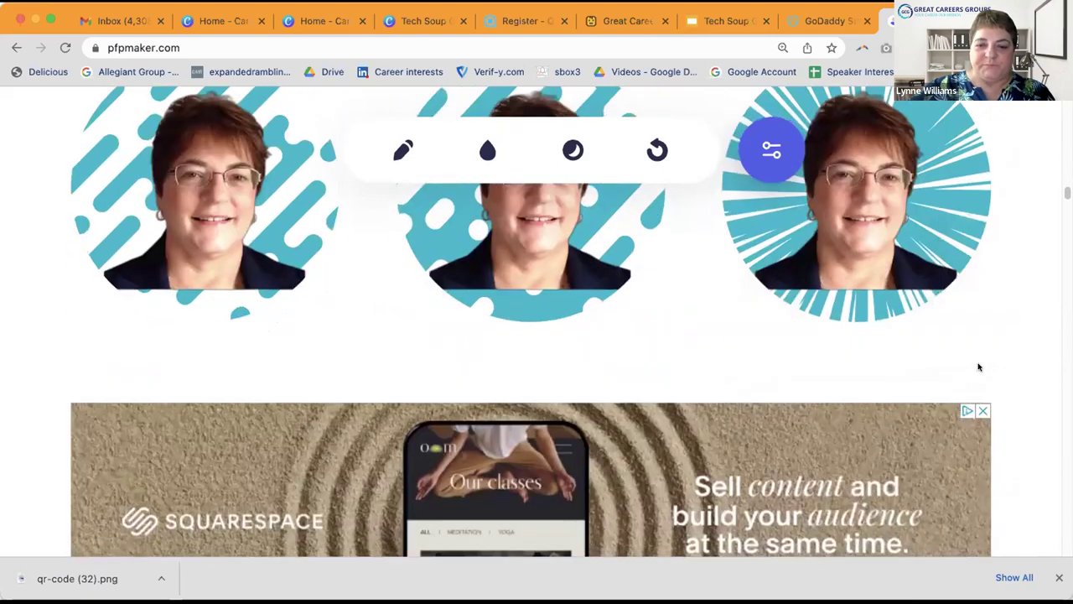
scroll(978, 366, "down", 7)
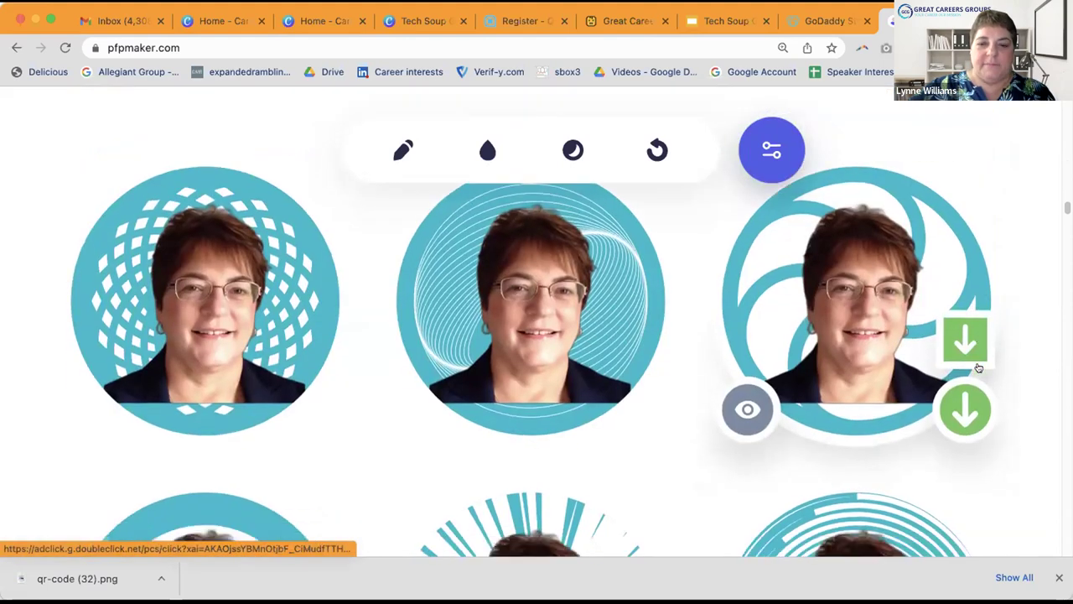
scroll(978, 366, "down", 2)
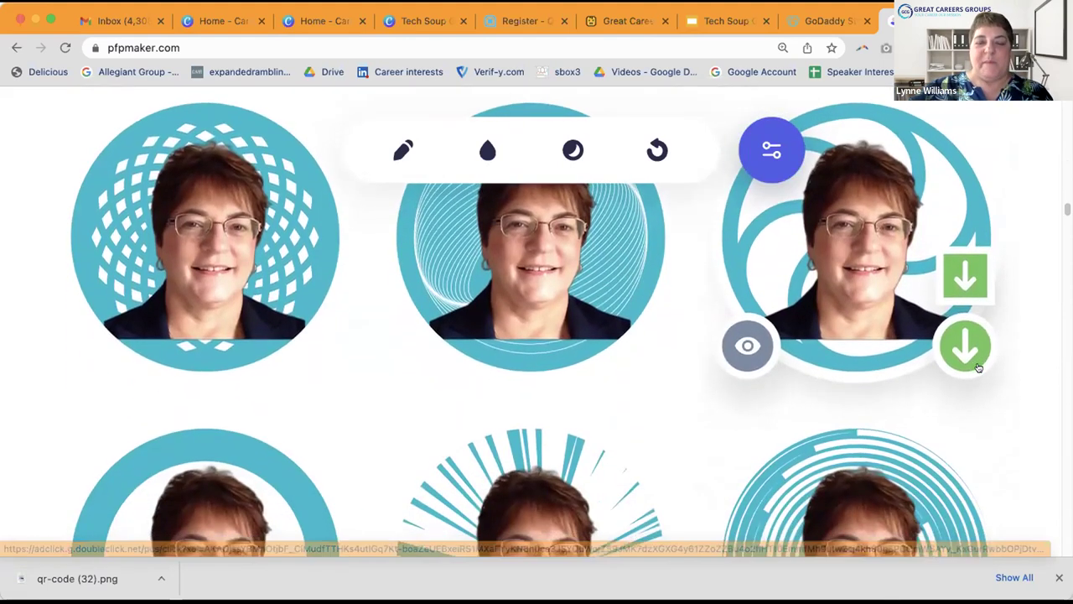
scroll(978, 366, "down", 1)
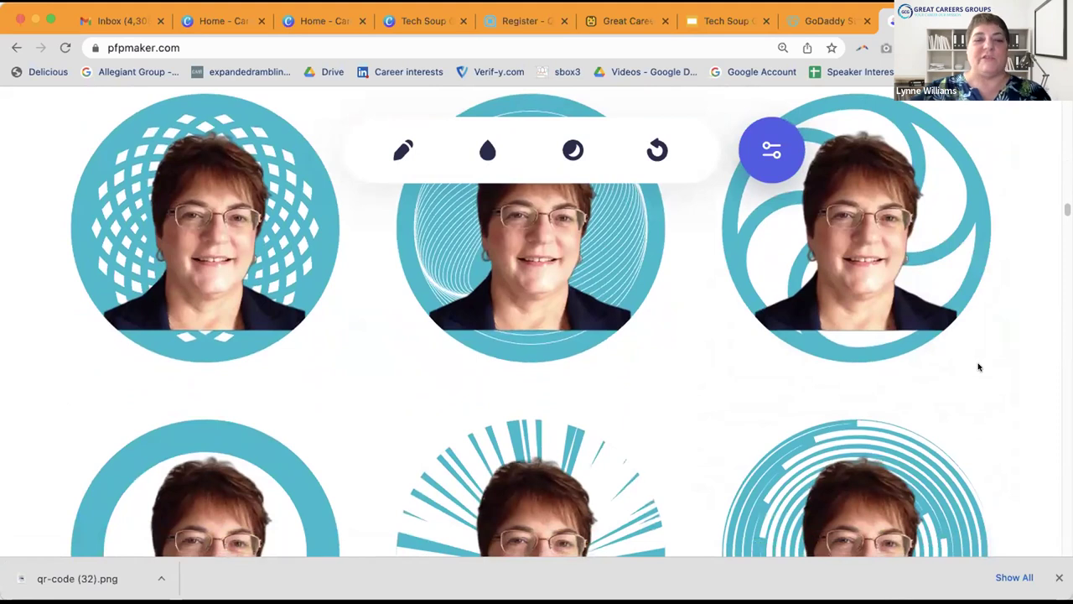
scroll(978, 366, "down", 1)
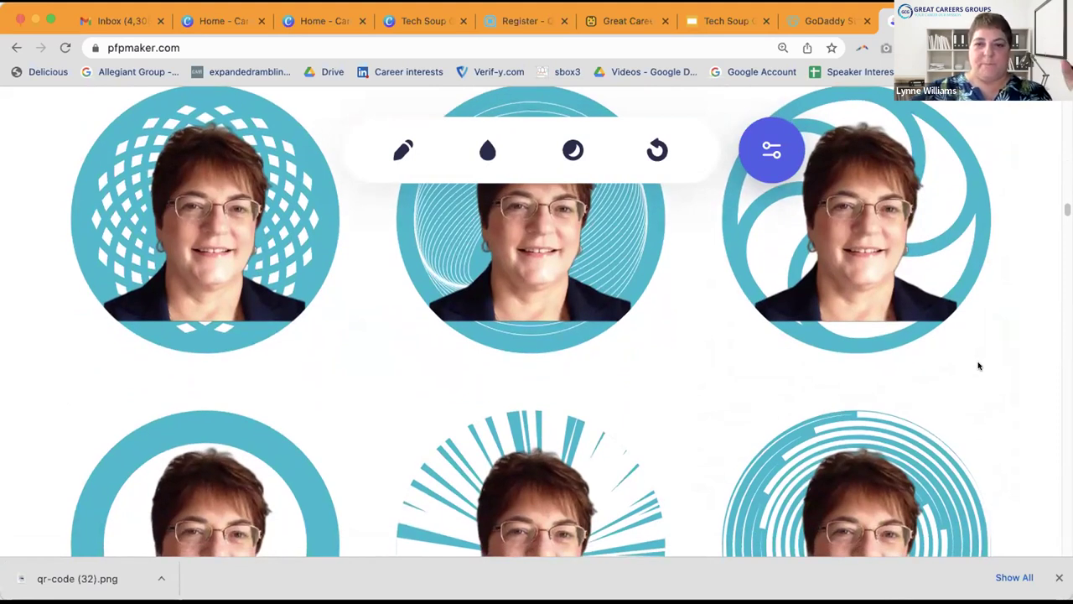
scroll(977, 366, "down", 1)
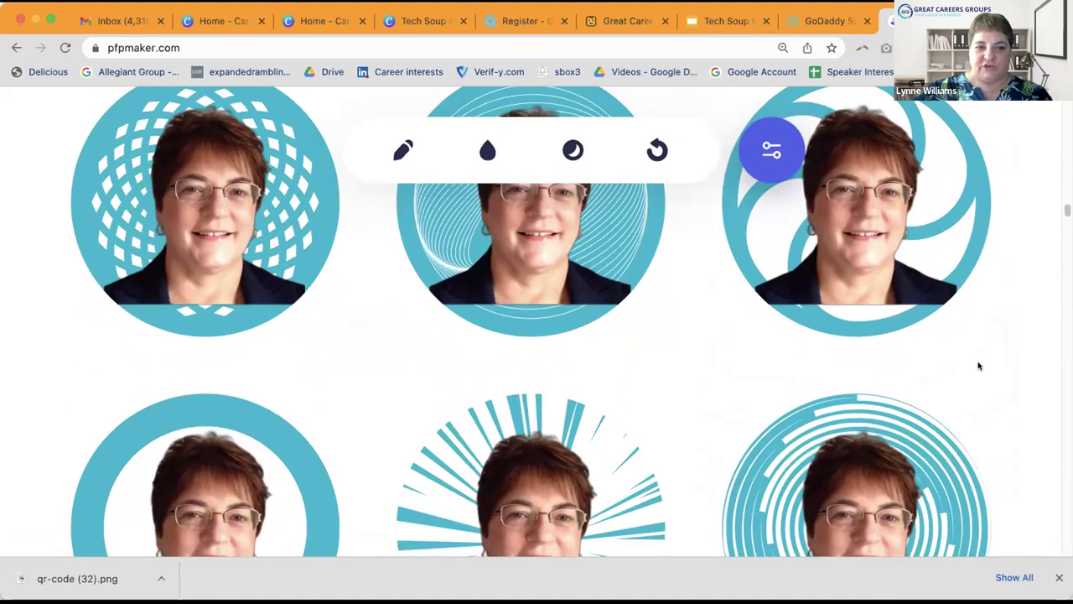
scroll(978, 365, "up", 1)
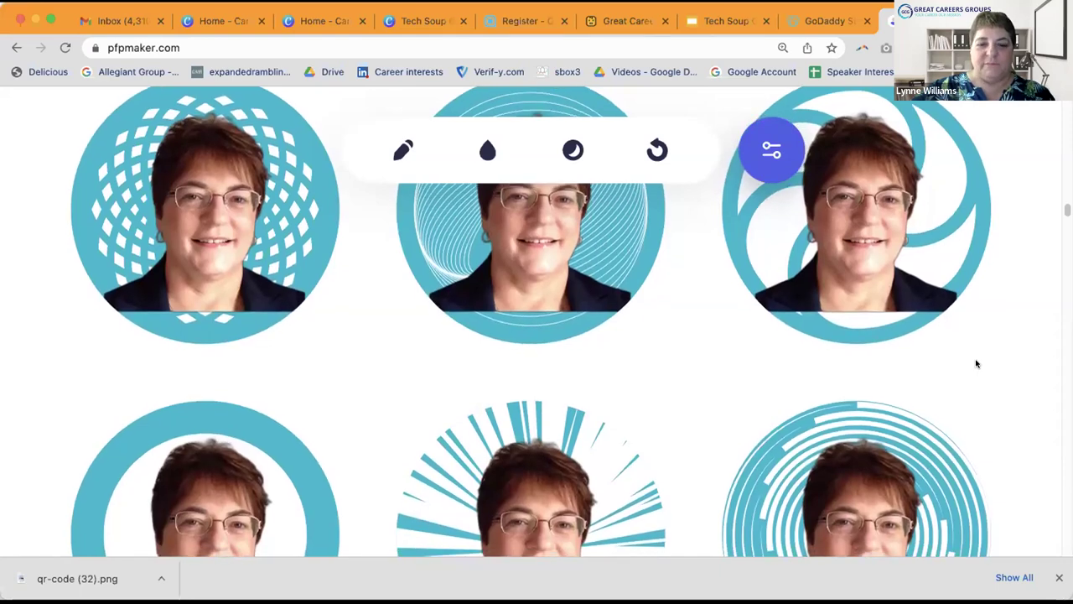
scroll(976, 363, "down", 5)
scroll(975, 358, "down", 5)
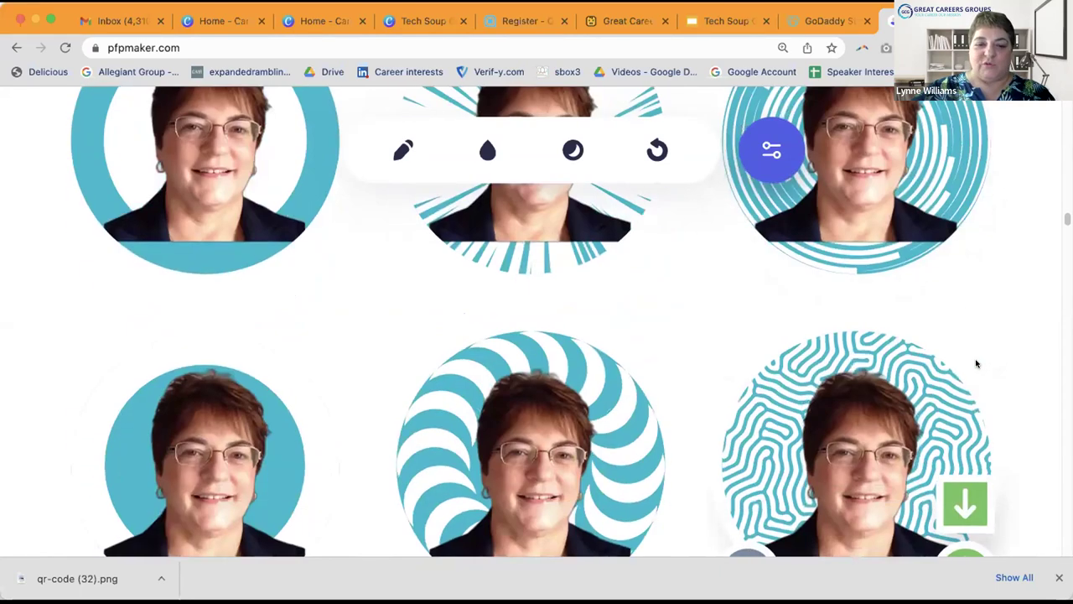
scroll(974, 362, "down", 4)
scroll(973, 365, "down", 3)
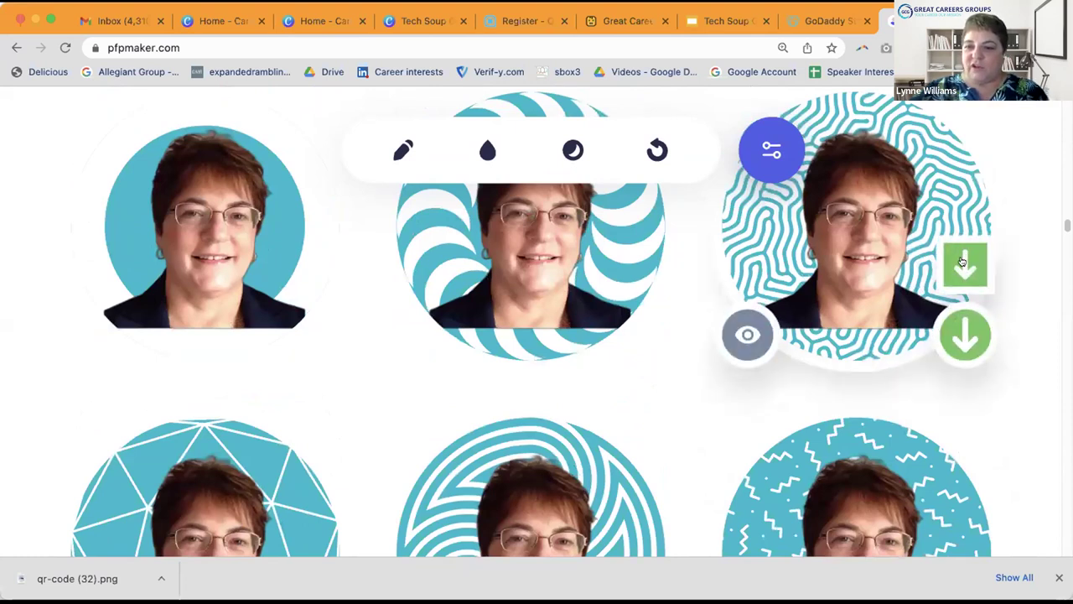
left_click(963, 262)
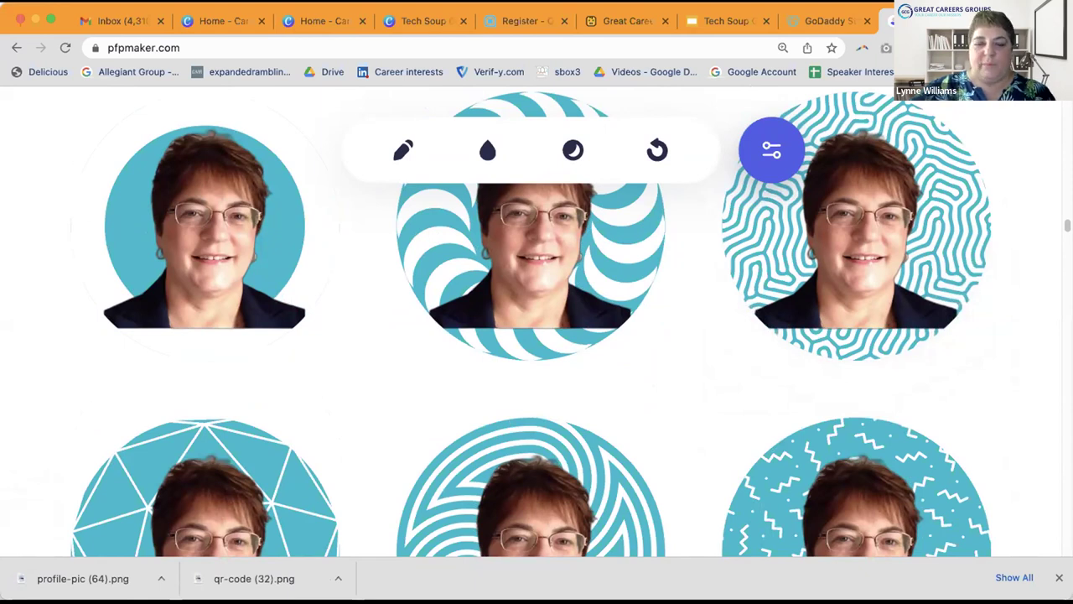
Step: Load thoughtleadershipbranding.com in a new browser tab
key("super+t")
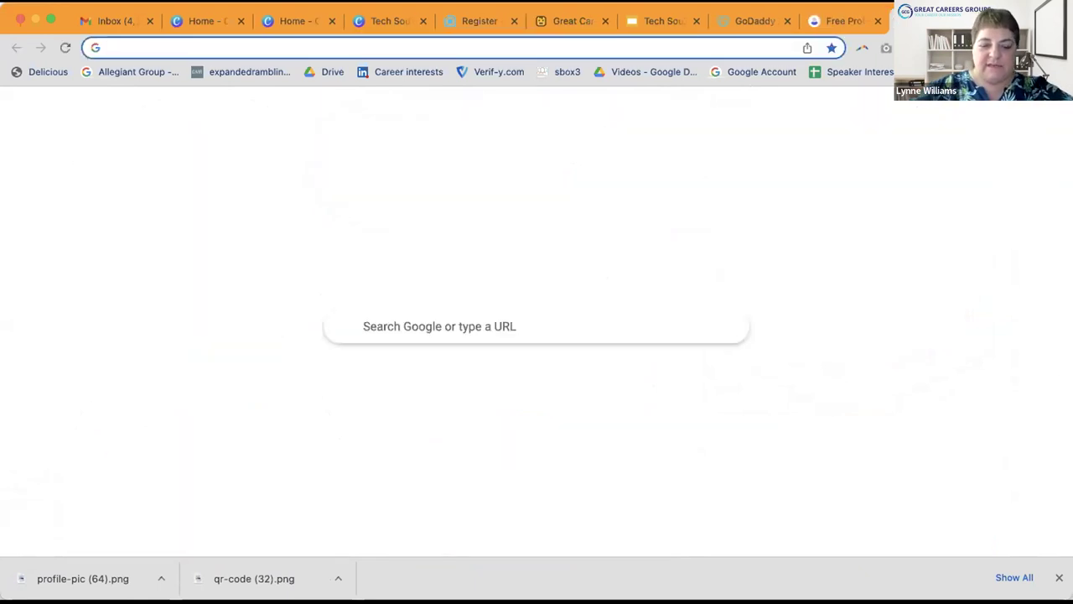
type("thoughtleader")
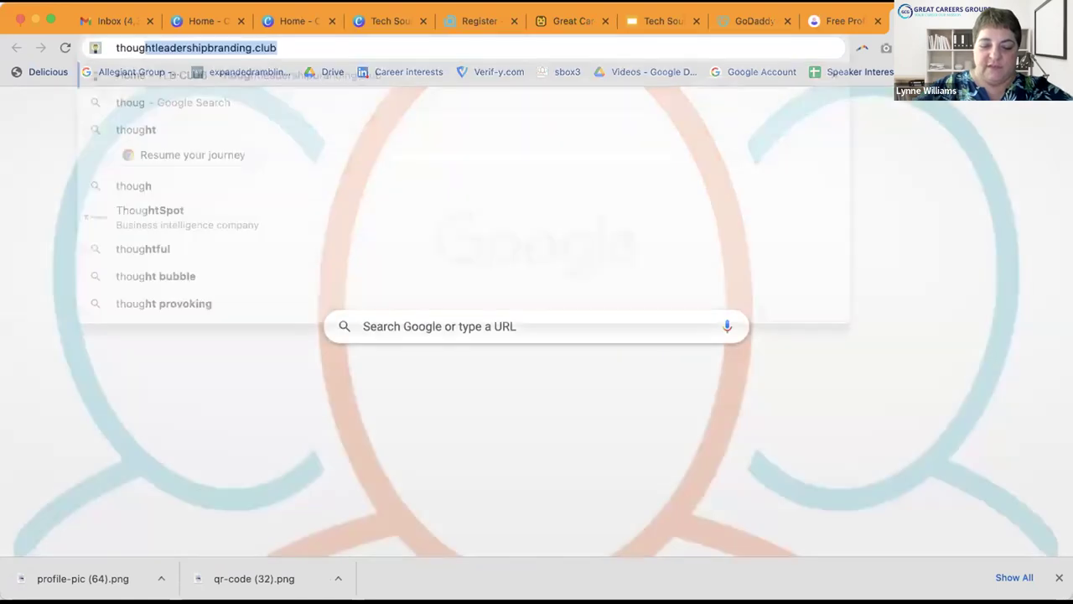
type("s")
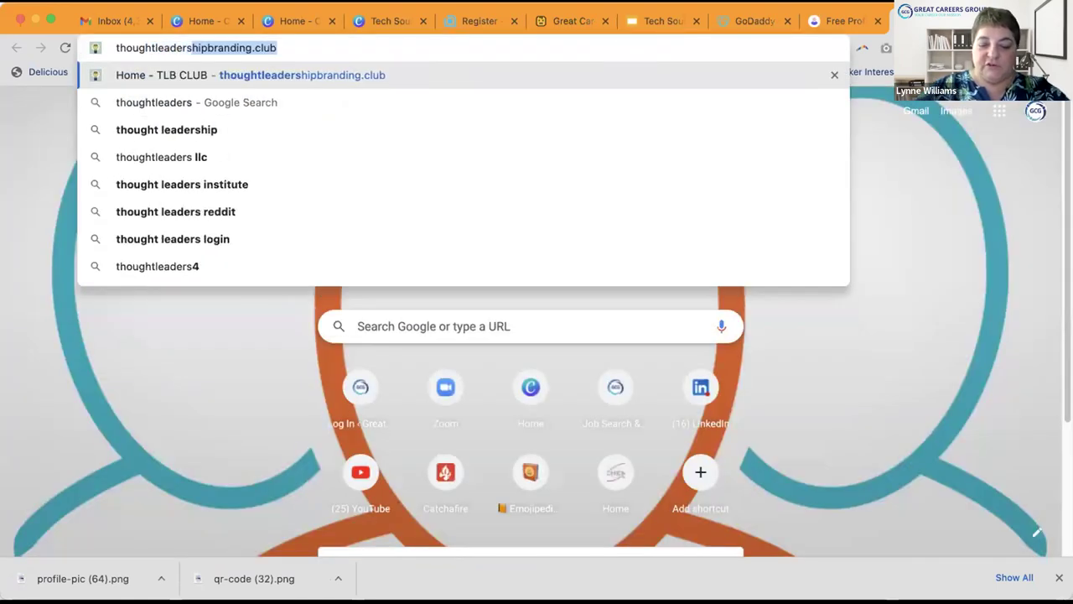
type("hipbran")
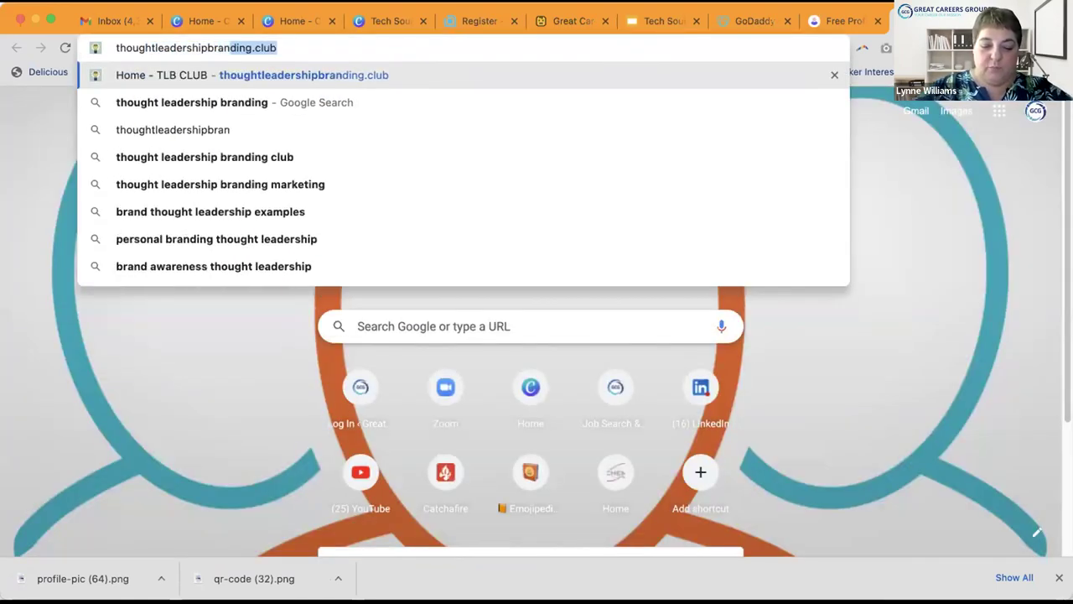
type("ding.com")
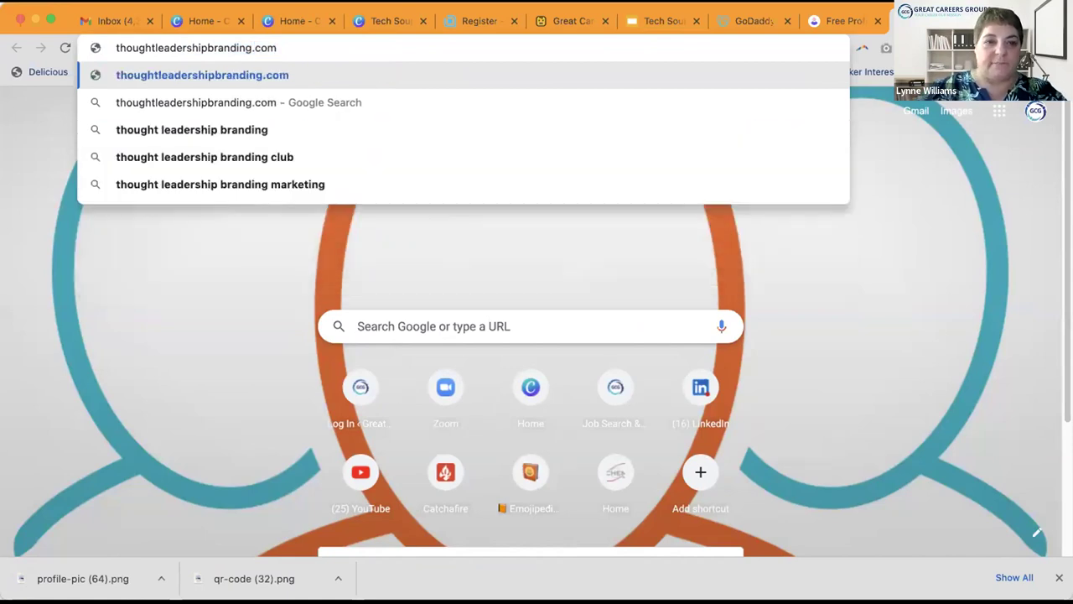
key("Return")
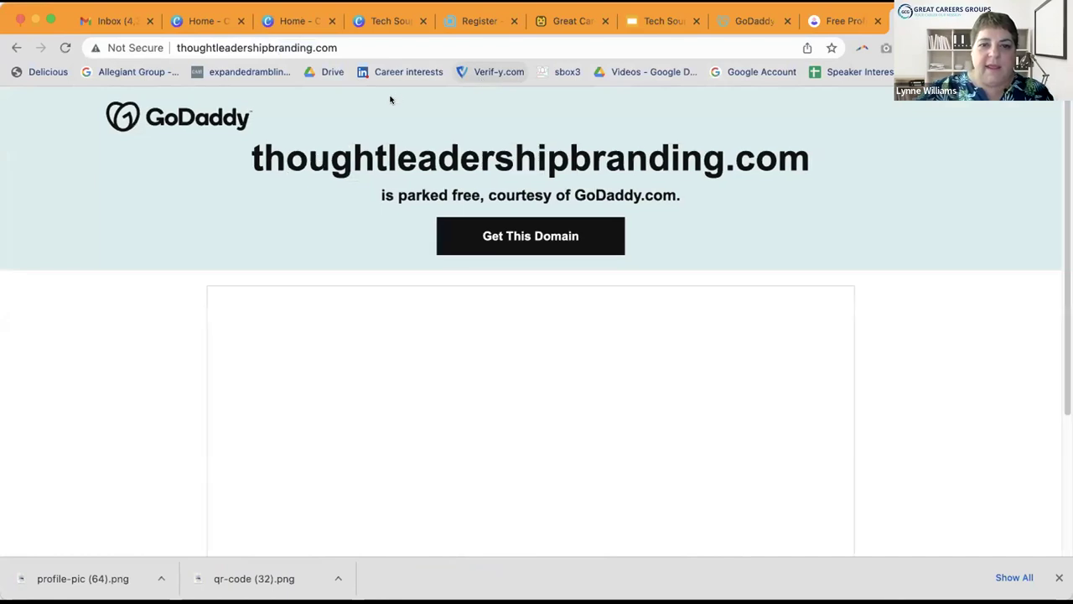
Step: Change the address to thoughtleadershipbranding.club and load it
left_click(355, 47)
left_click(354, 44)
key("BackSpace")
key("BackSpace")
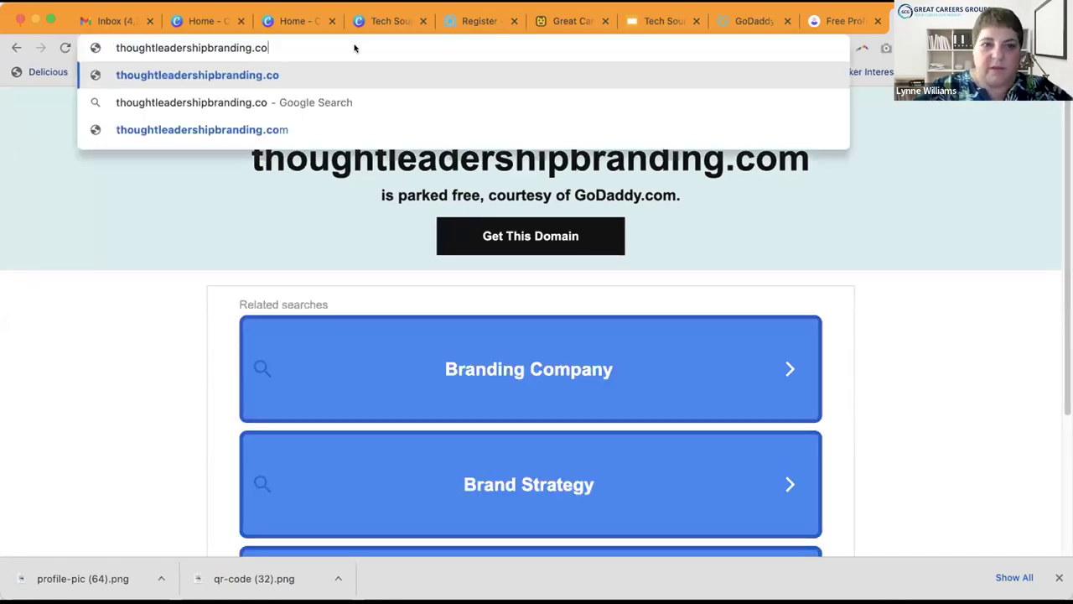
type("lub")
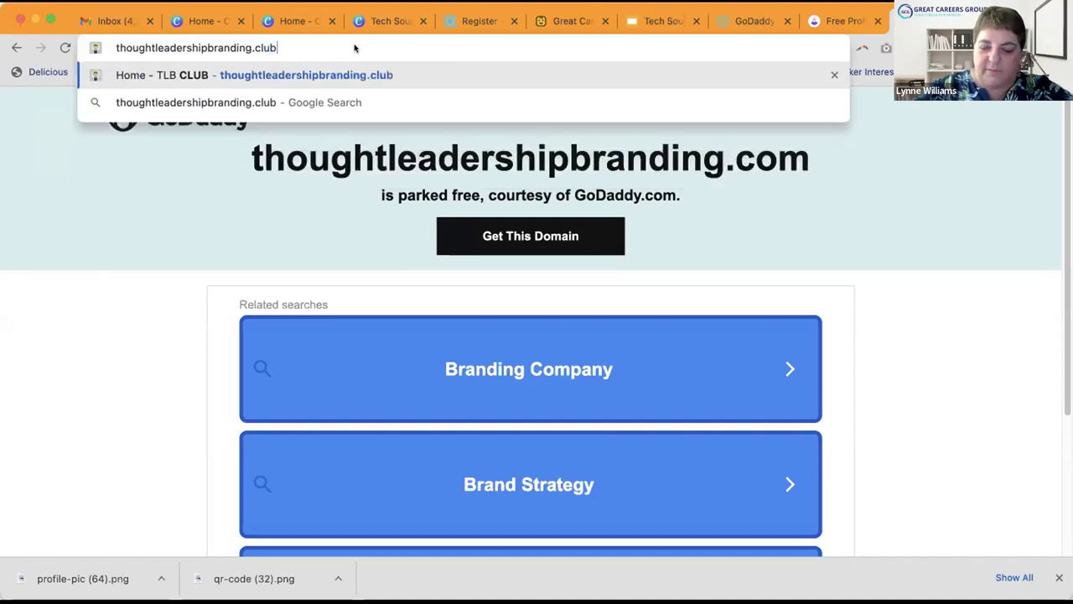
key("Return")
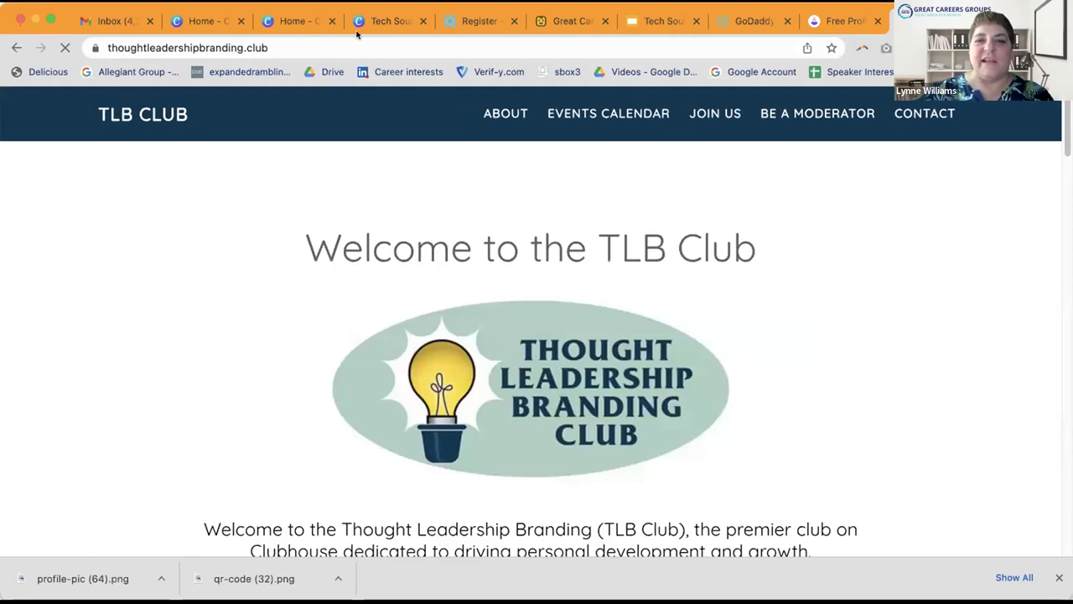
Step: Open the About page, close the workshop and Social Media Monetization popups, and scroll down
left_click(506, 111)
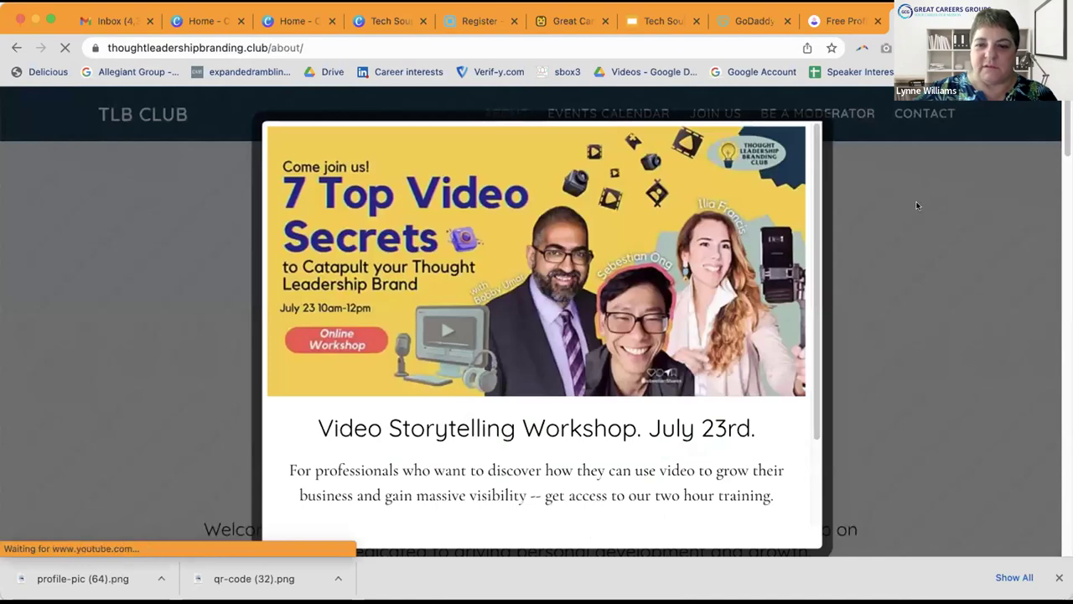
left_click(891, 205)
scroll(860, 218, "down", 7)
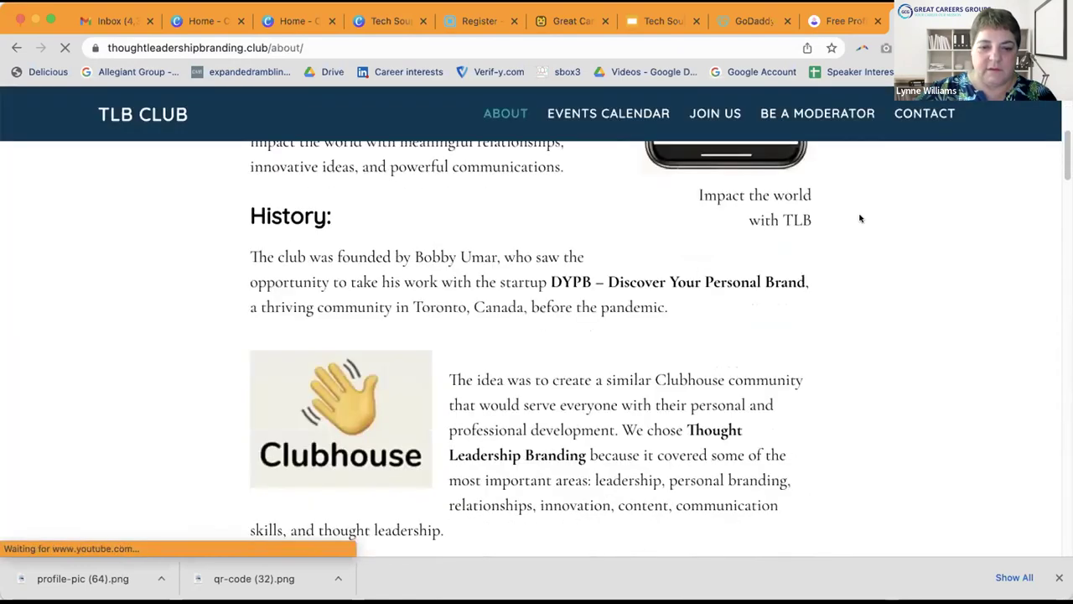
scroll(861, 218, "down", 15)
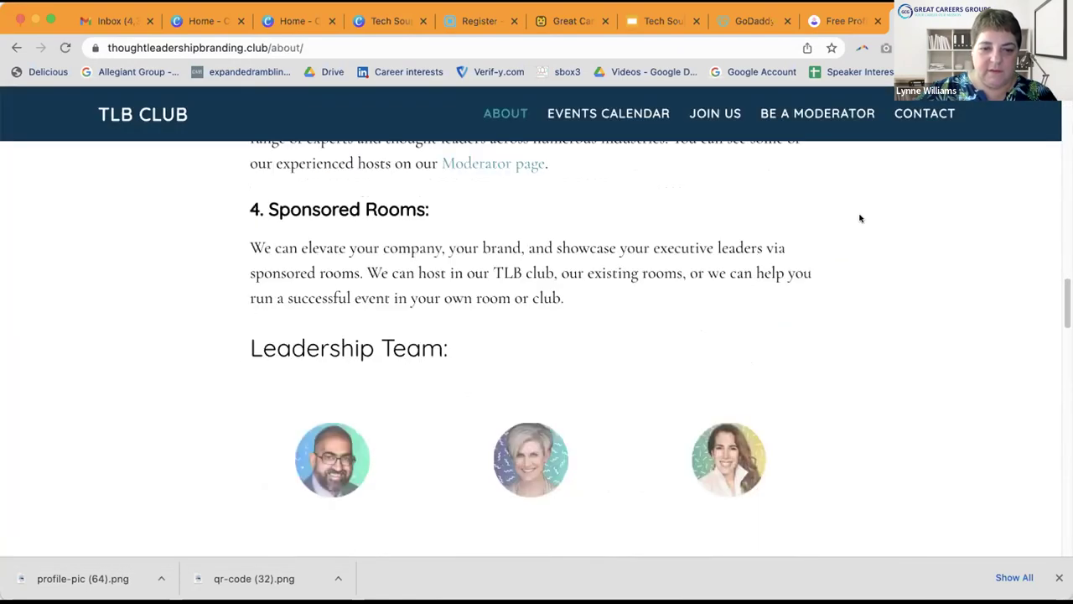
scroll(862, 218, "up", 3)
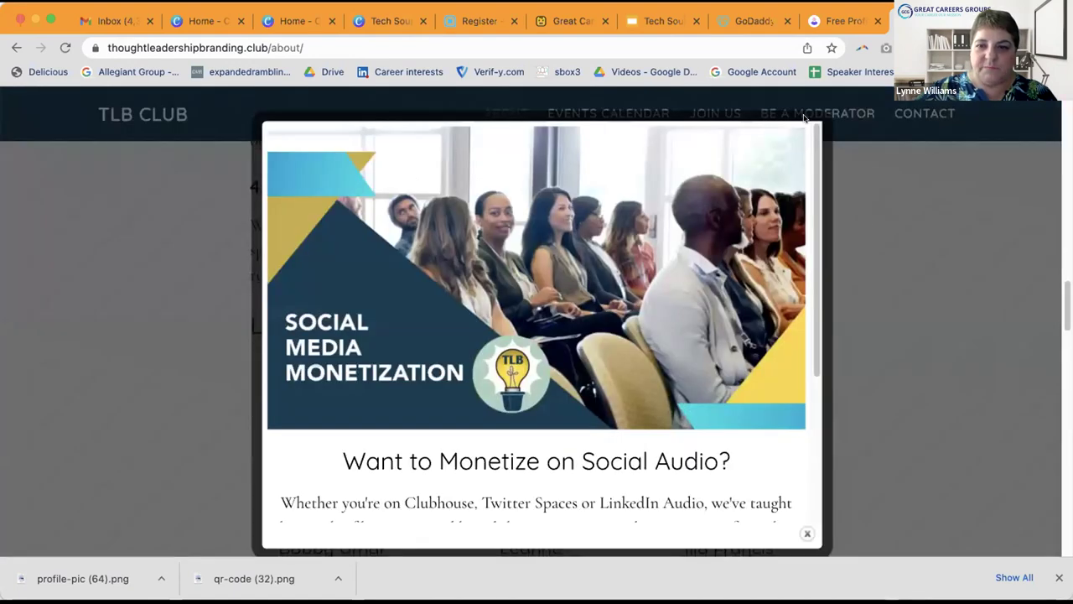
left_click(806, 533)
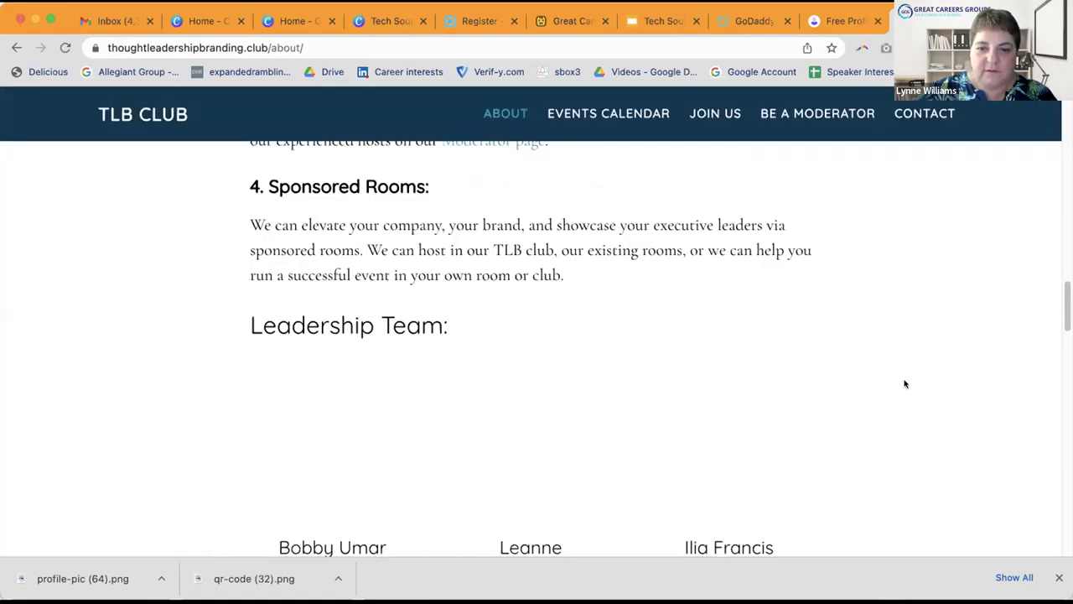
scroll(905, 380, "down", 3)
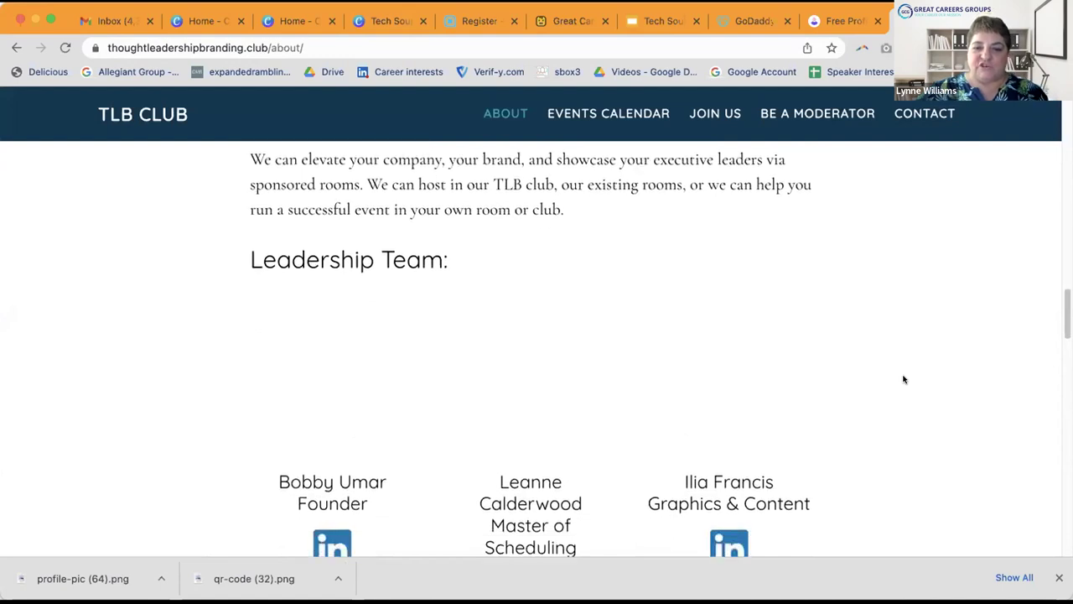
scroll(903, 380, "down", 1)
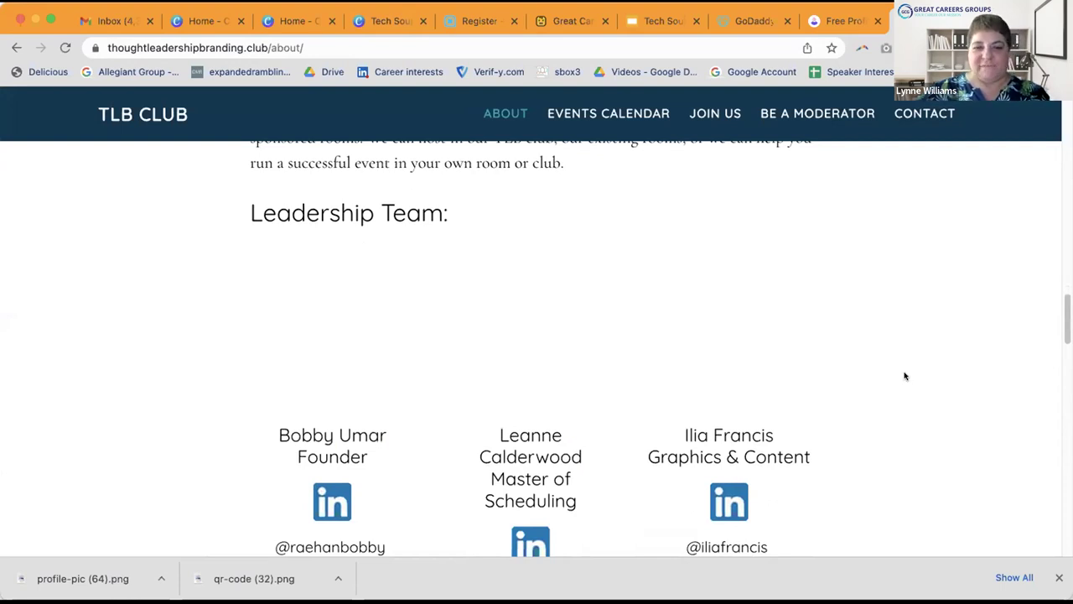
scroll(905, 376, "down", 4)
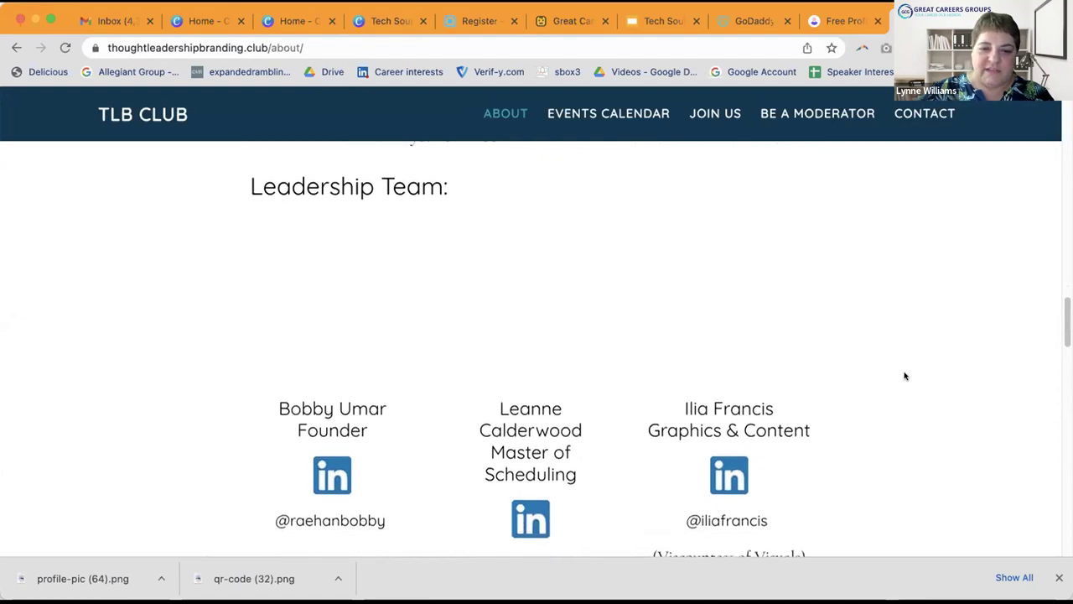
scroll(904, 377, "up", 4)
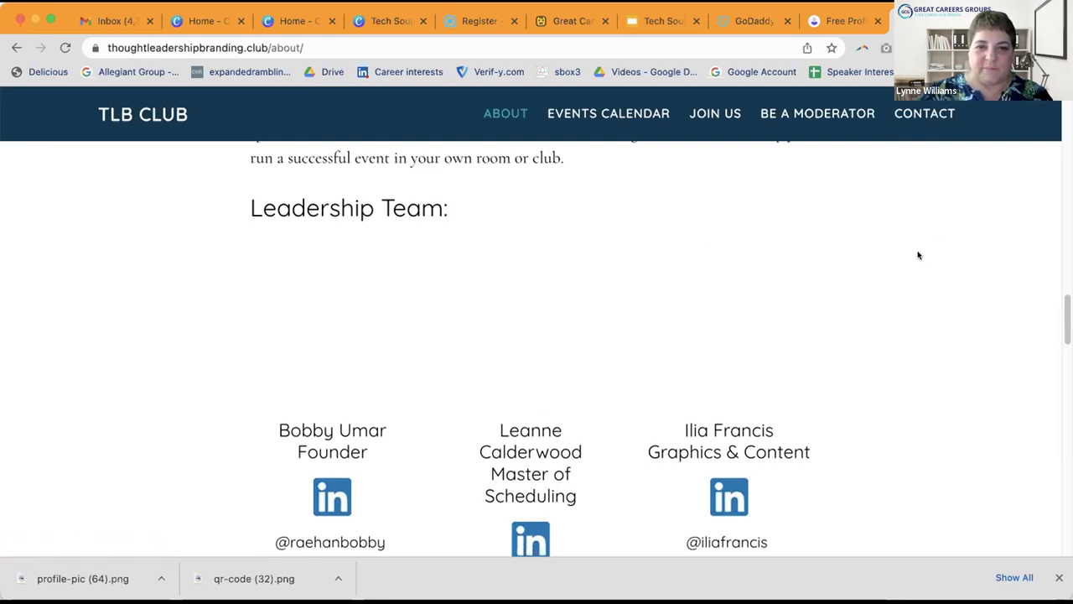
scroll(918, 255, "down", 1)
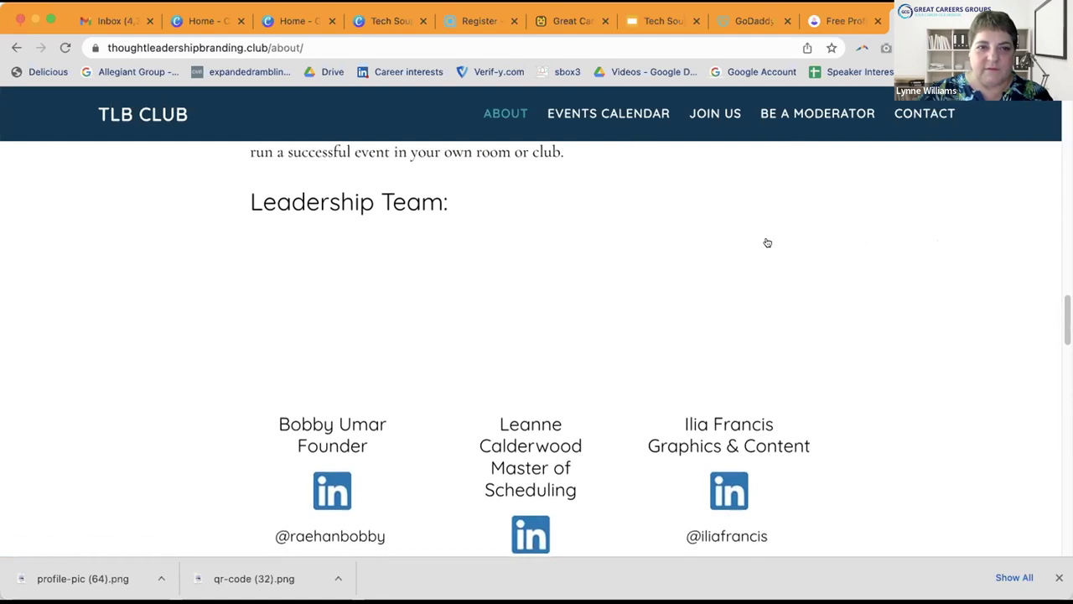
Step: Reload the About page so team photos load, then scroll to the Leadership Team
left_click(355, 42)
left_click(353, 46)
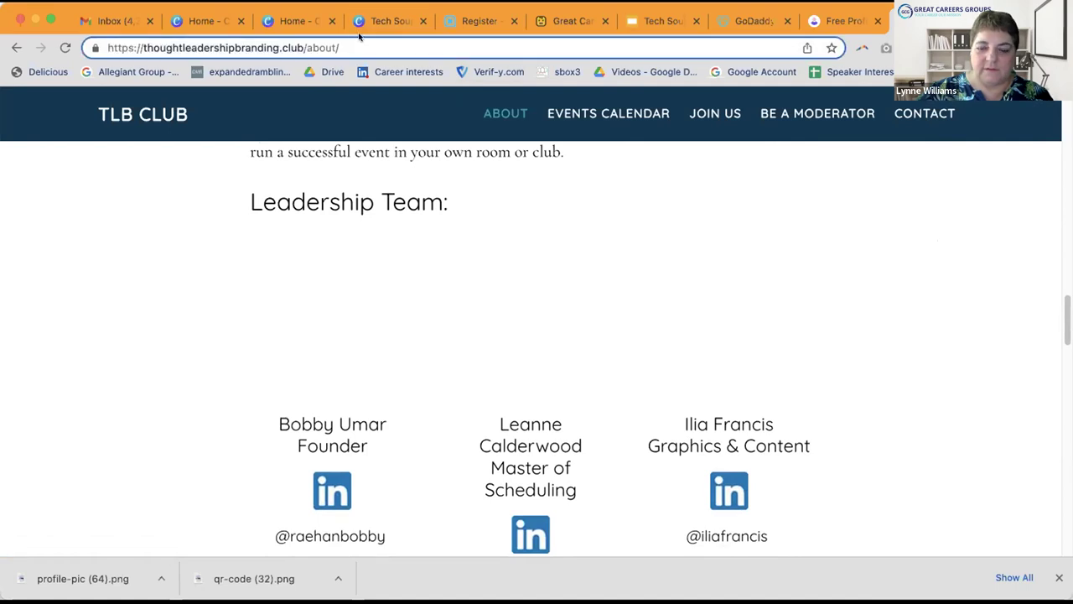
key("Return")
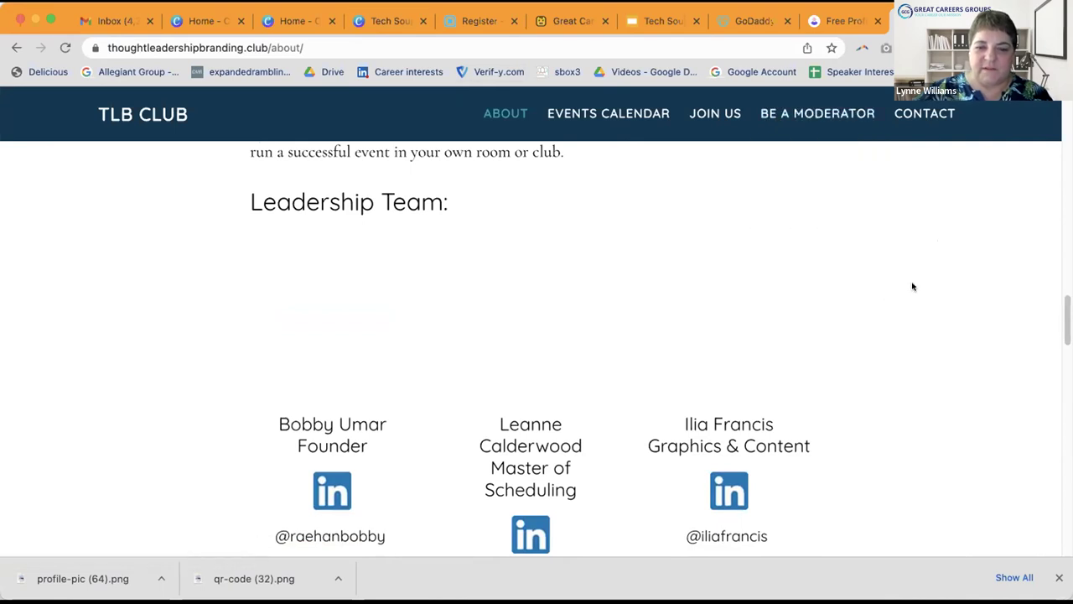
scroll(913, 287, "down", 1)
scroll(913, 286, "down", 3)
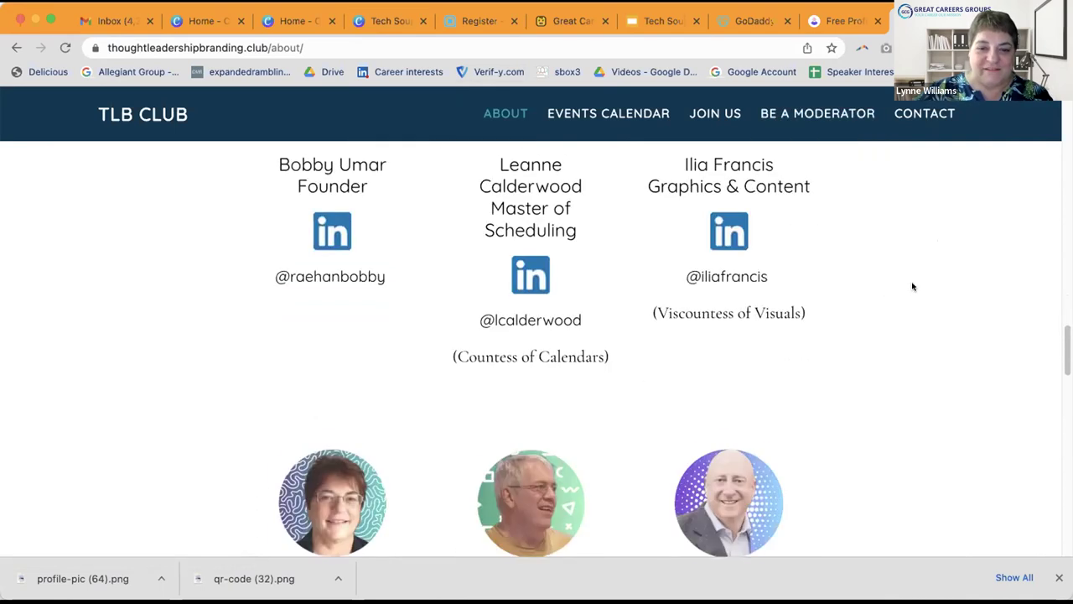
scroll(913, 287, "down", 5)
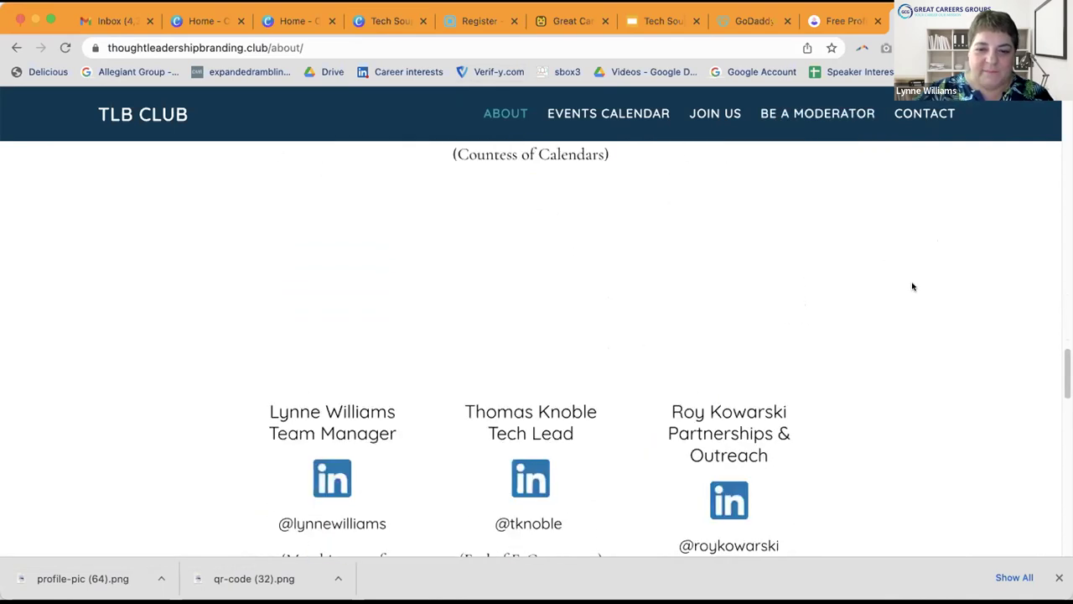
scroll(913, 287, "down", 2)
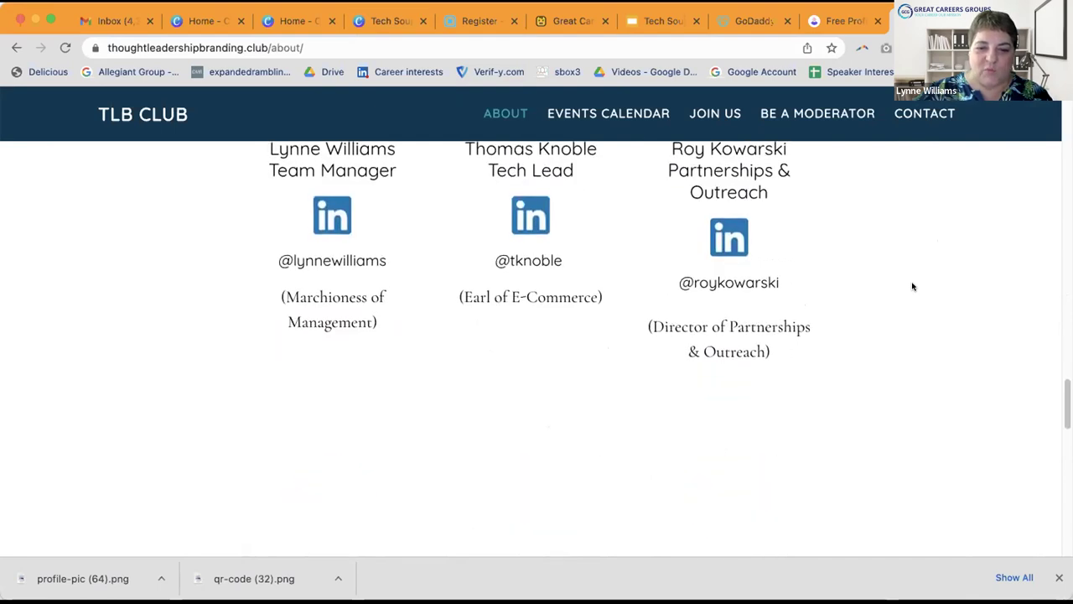
scroll(913, 286, "down", 3)
scroll(913, 287, "down", 1)
scroll(913, 287, "up", 10)
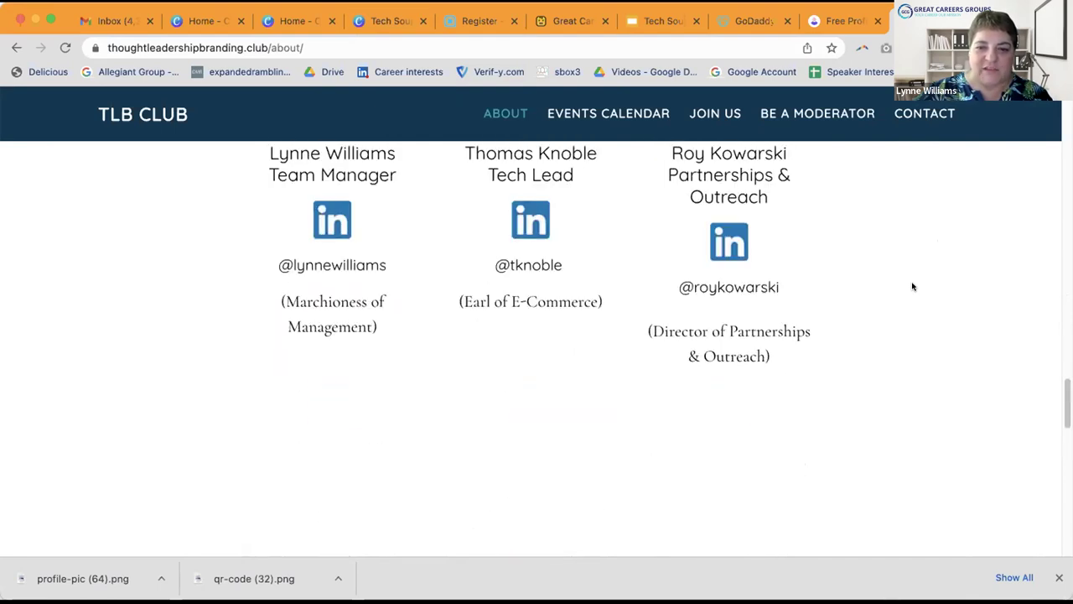
scroll(914, 286, "up", 6)
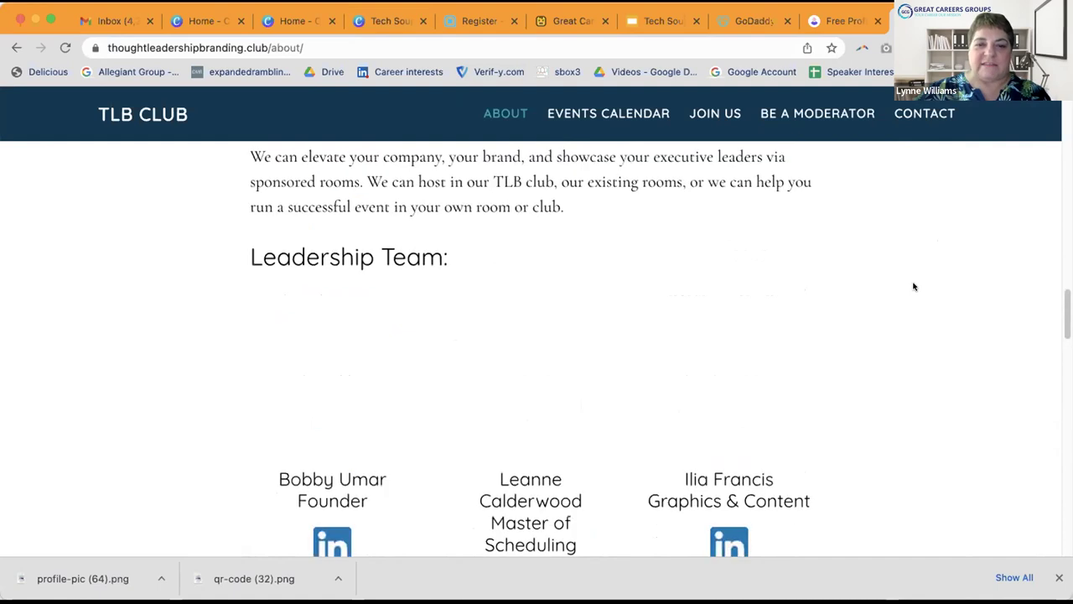
scroll(914, 287, "down", 1)
scroll(914, 287, "down", 1)
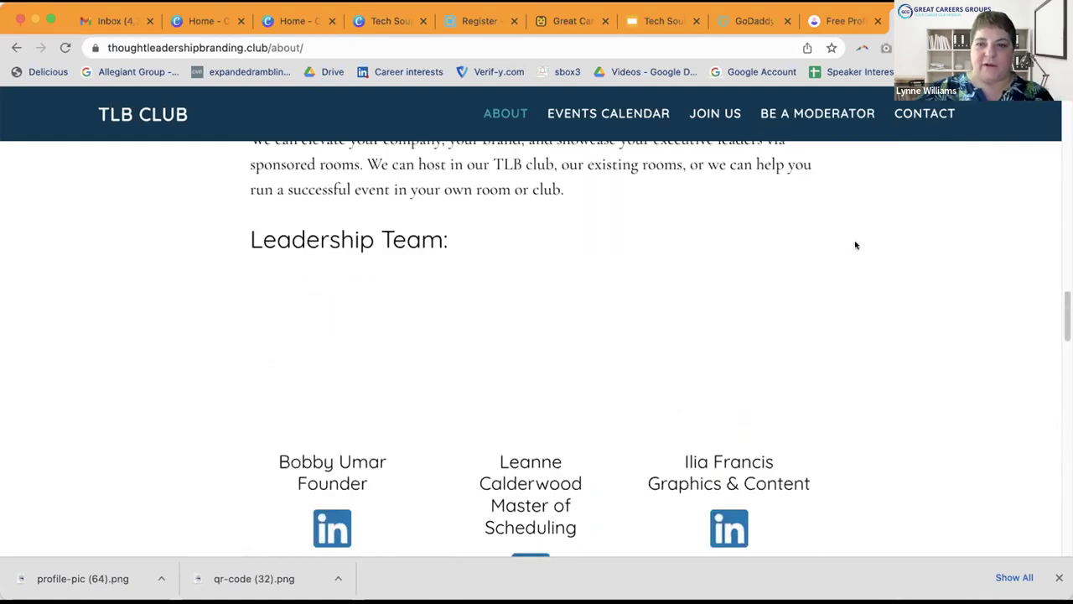
left_click(832, 20)
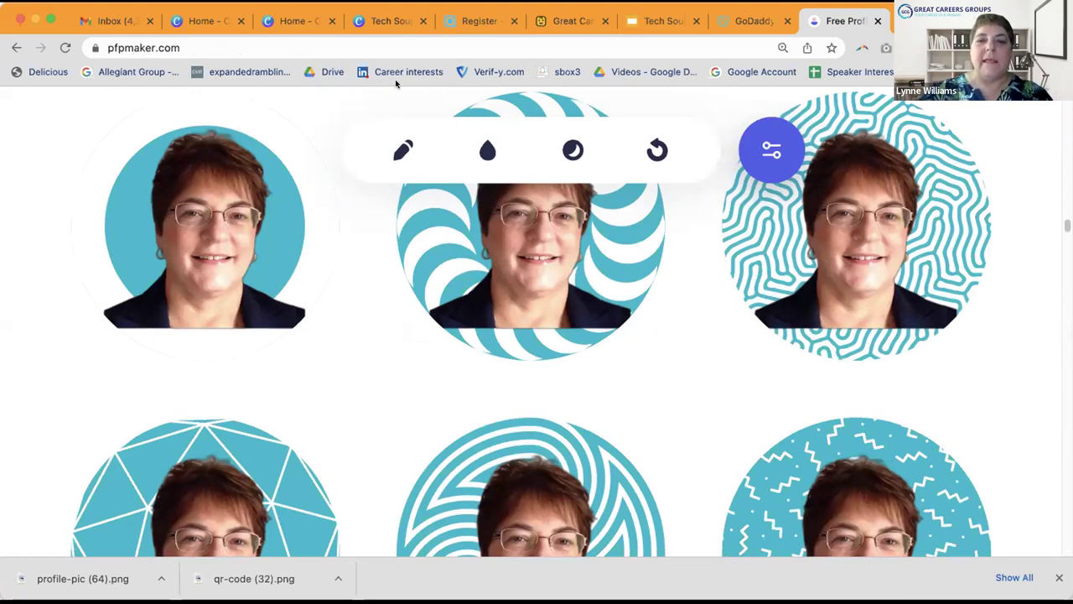
mouse_move(996, 243)
scroll(1011, 365, "down", 1)
scroll(1011, 365, "down", 10)
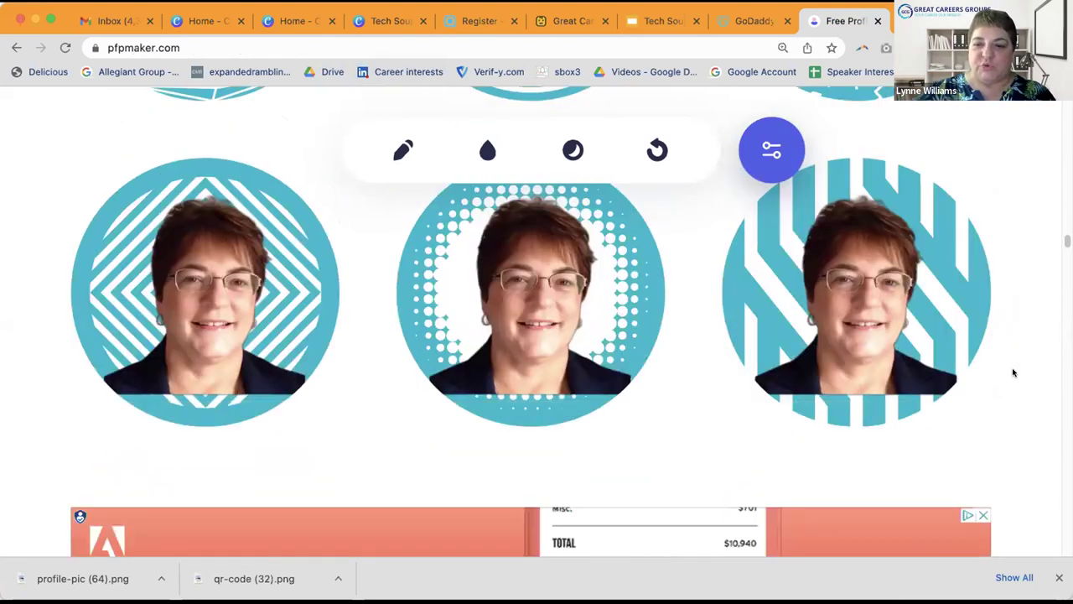
scroll(1013, 372, "down", 10)
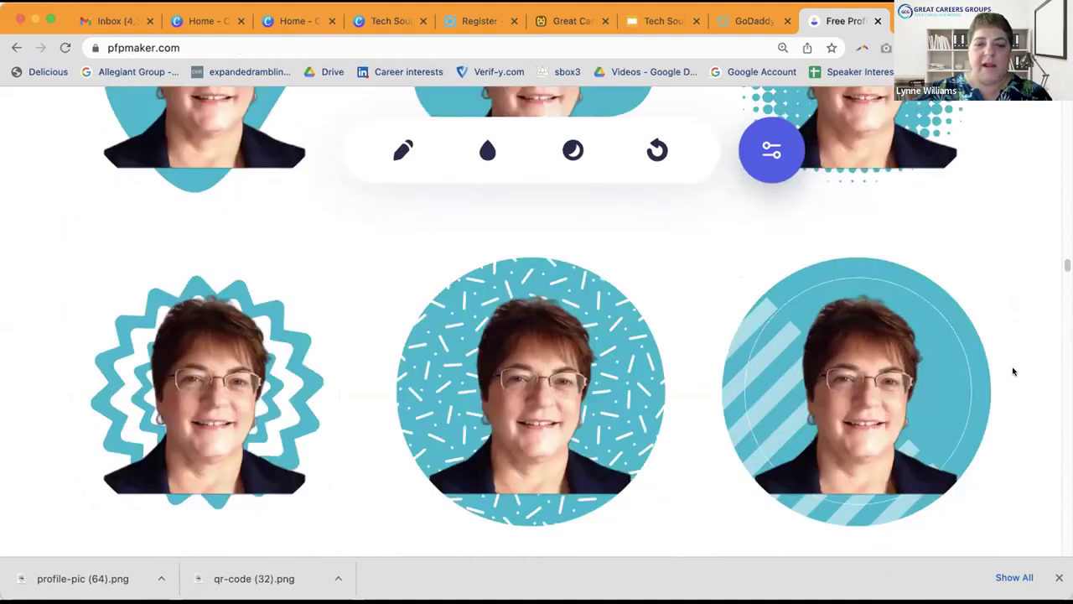
scroll(1013, 371, "down", 1)
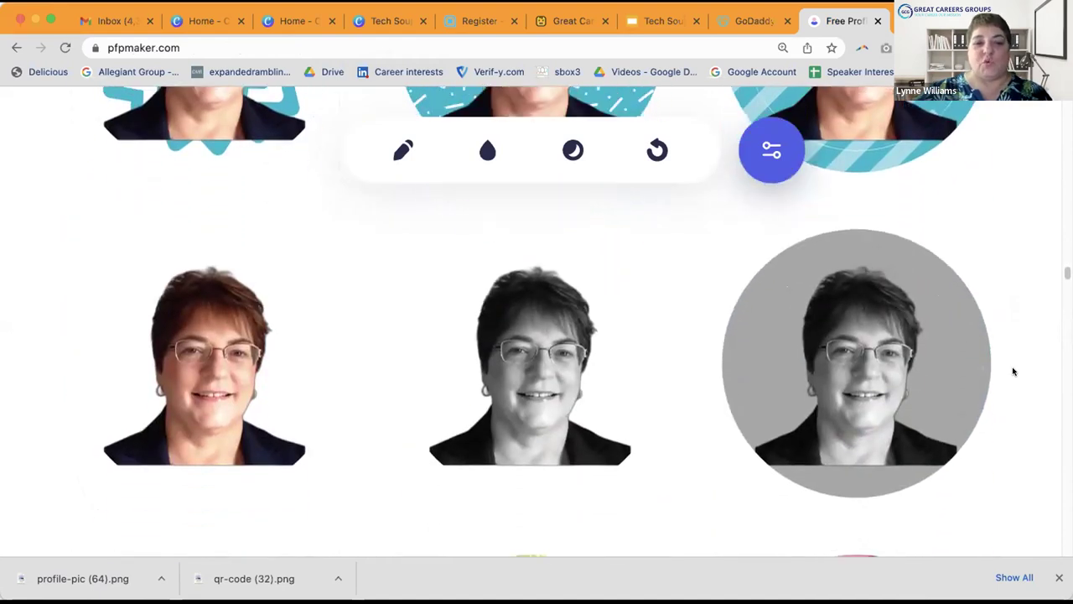
mouse_move(794, 450)
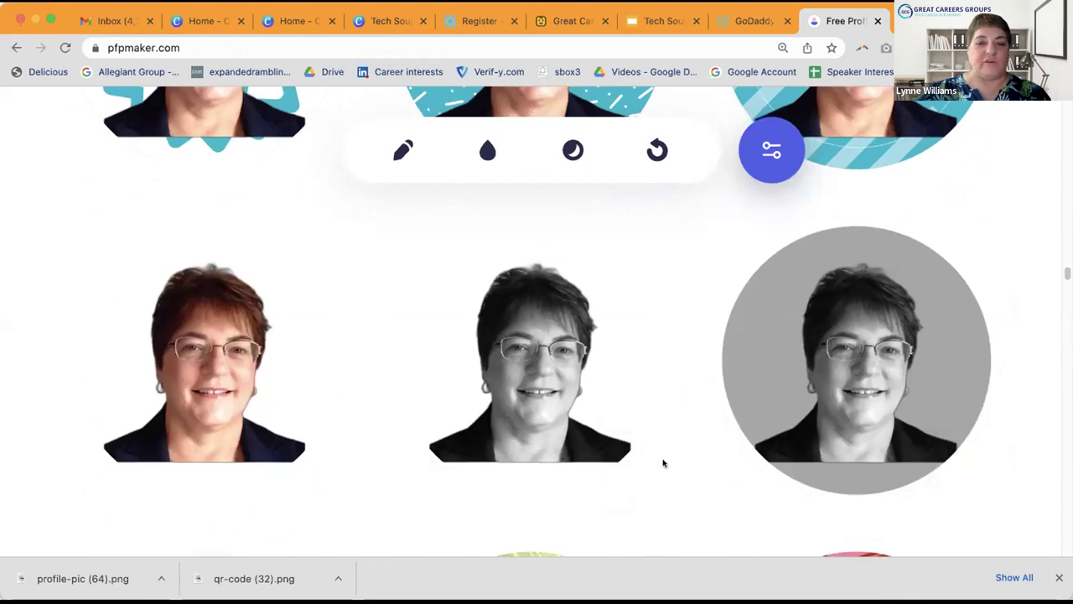
scroll(672, 462, "down", 1)
scroll(672, 461, "up", 2)
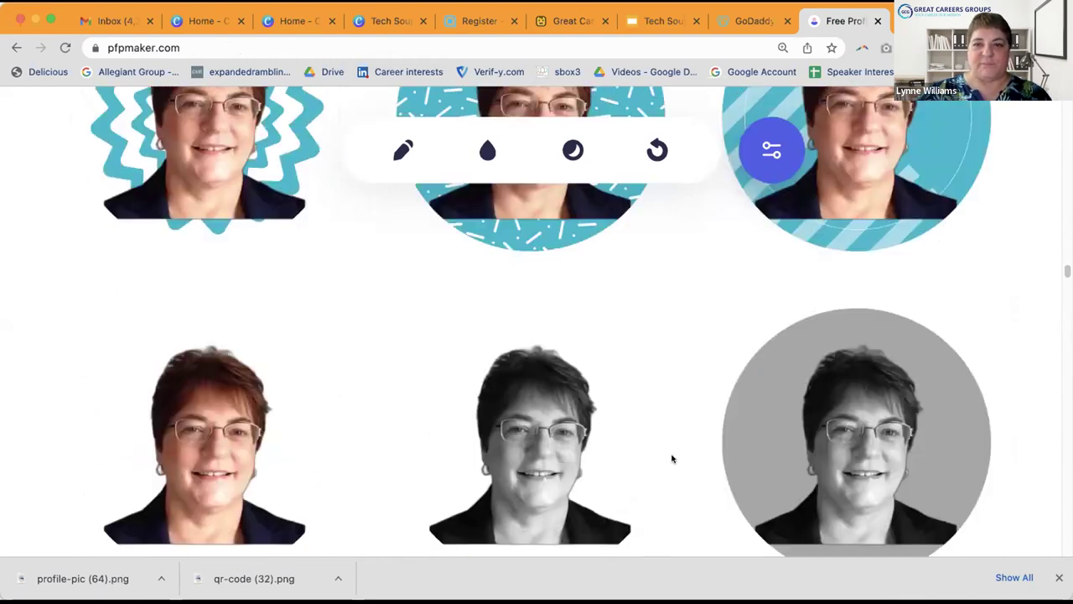
mouse_move(661, 440)
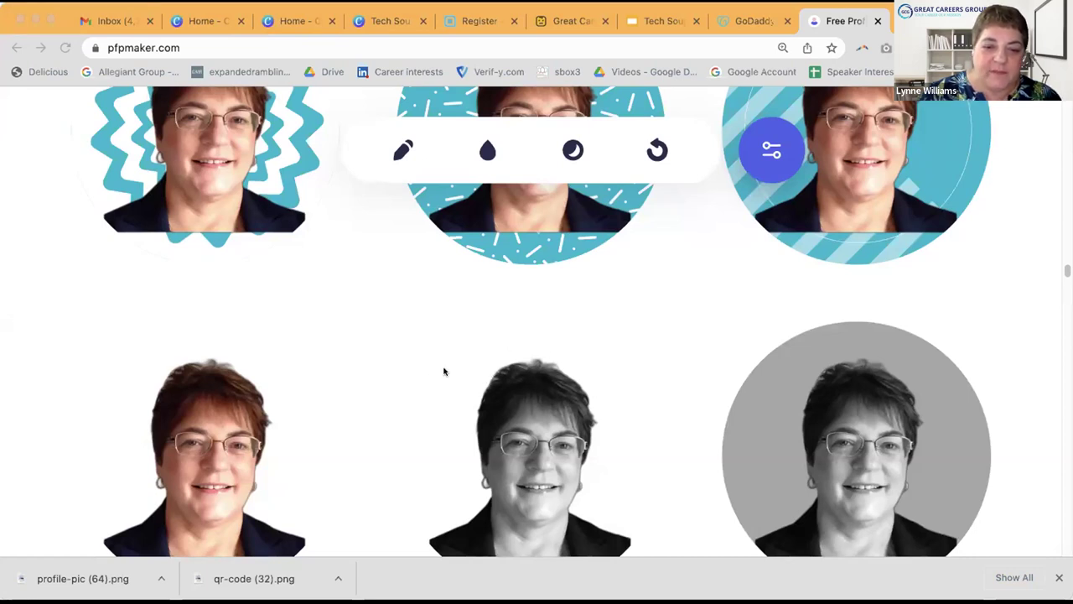
mouse_move(457, 411)
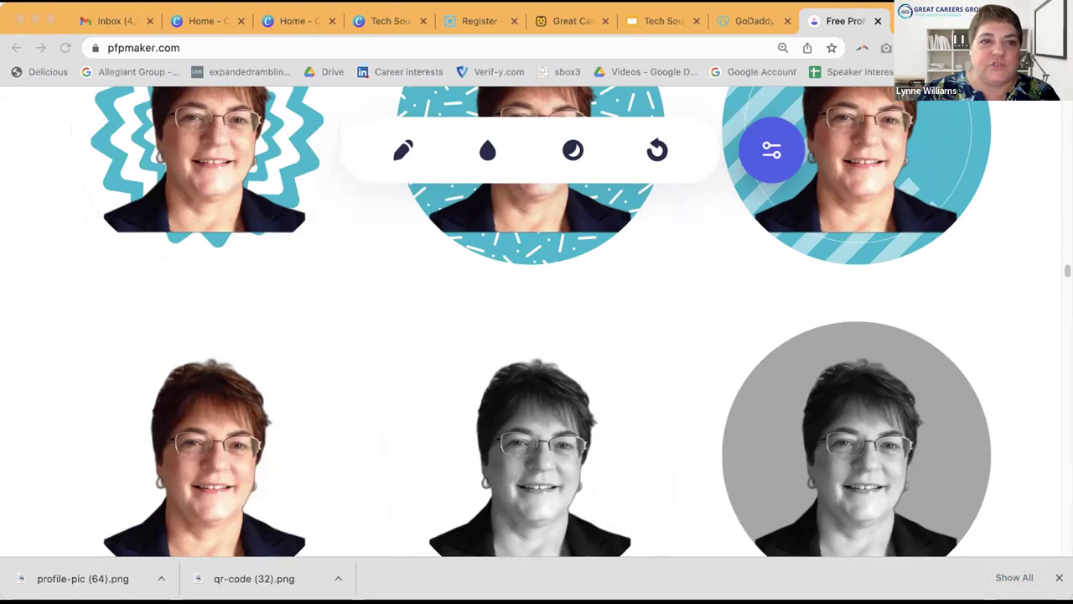
Step: Open linkedin.com in a new browser tab
key("super+t")
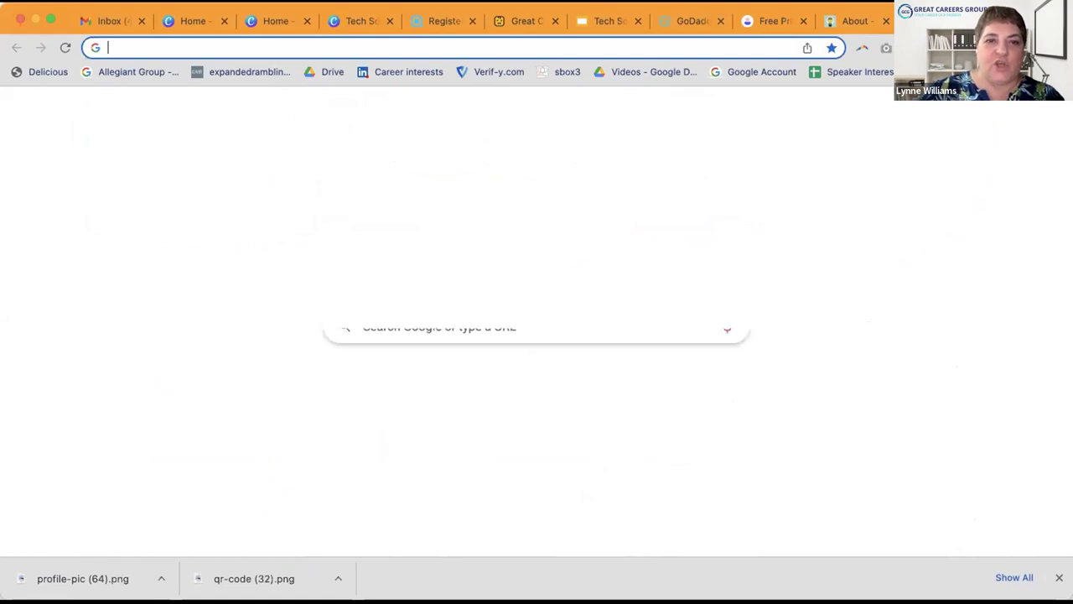
type("linkedin.com")
key("Return")
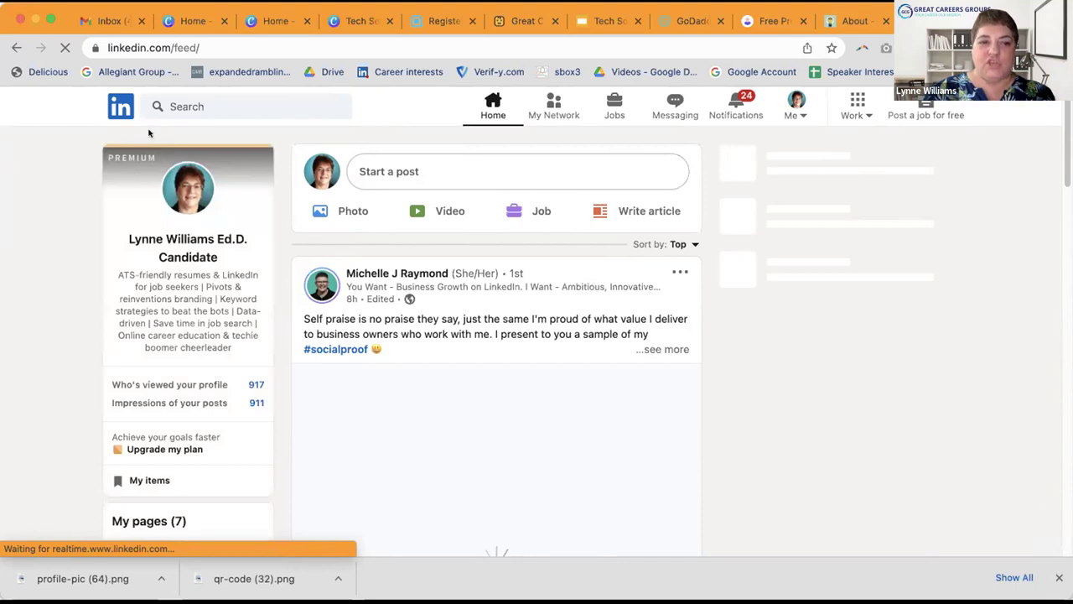
Step: Open your LinkedIn profile from the left card and close all three chat windows
left_click(203, 241)
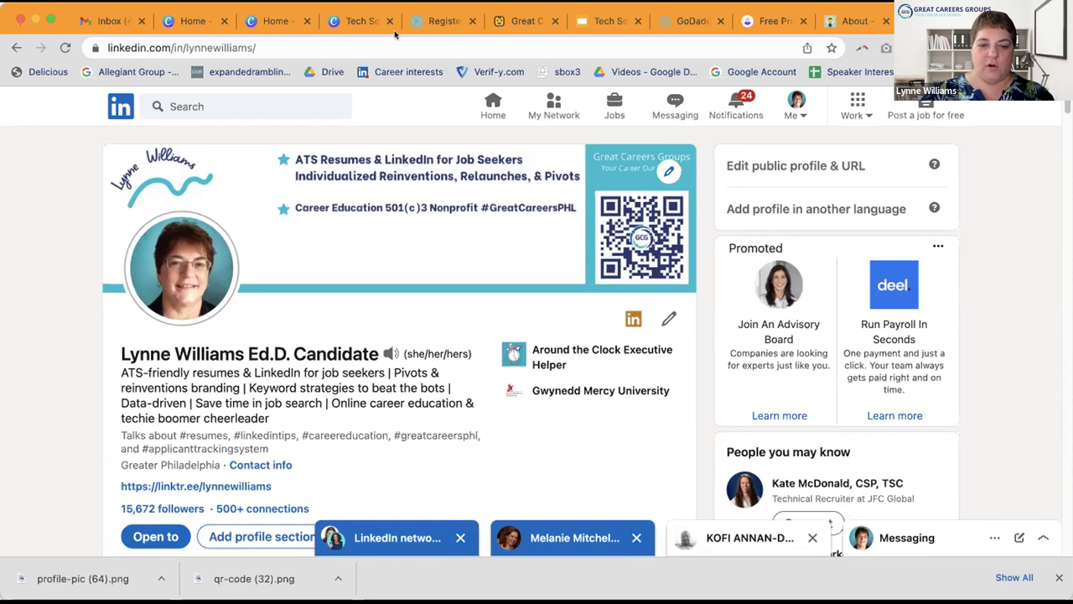
left_click(459, 537)
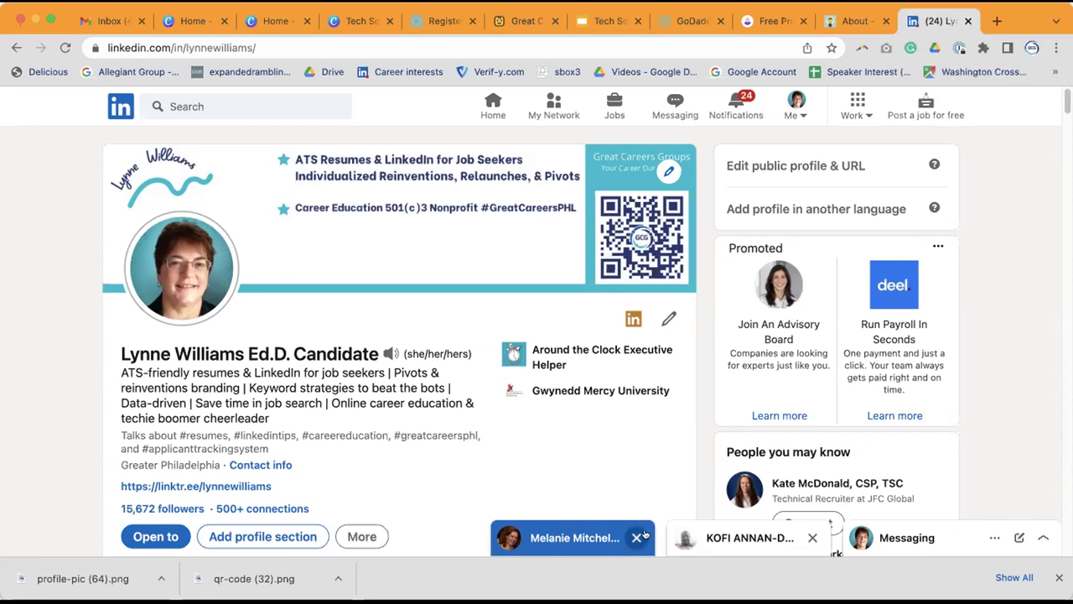
left_click(636, 537)
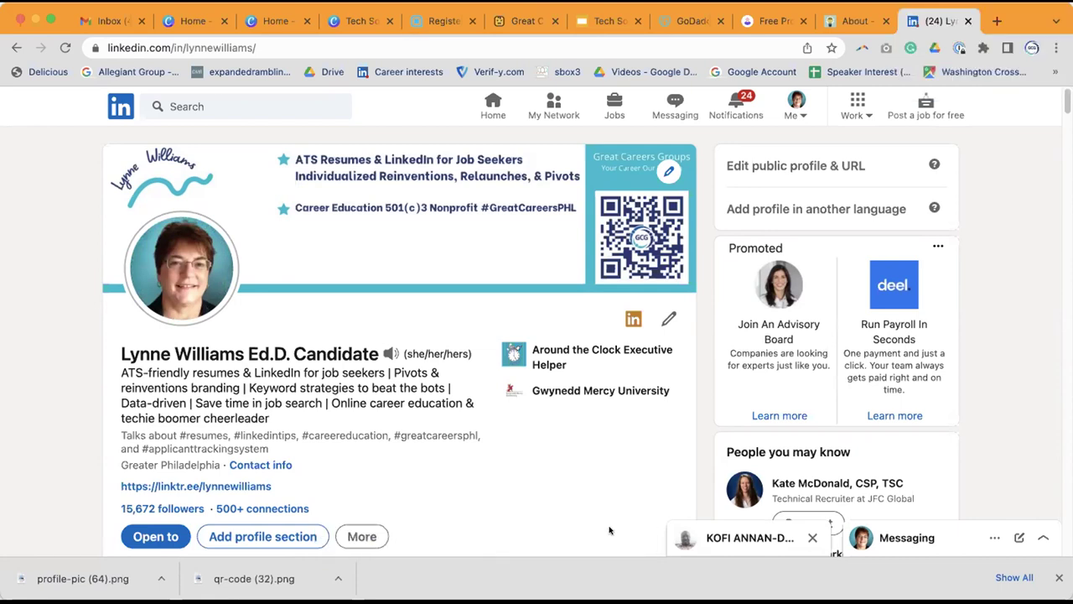
left_click(812, 538)
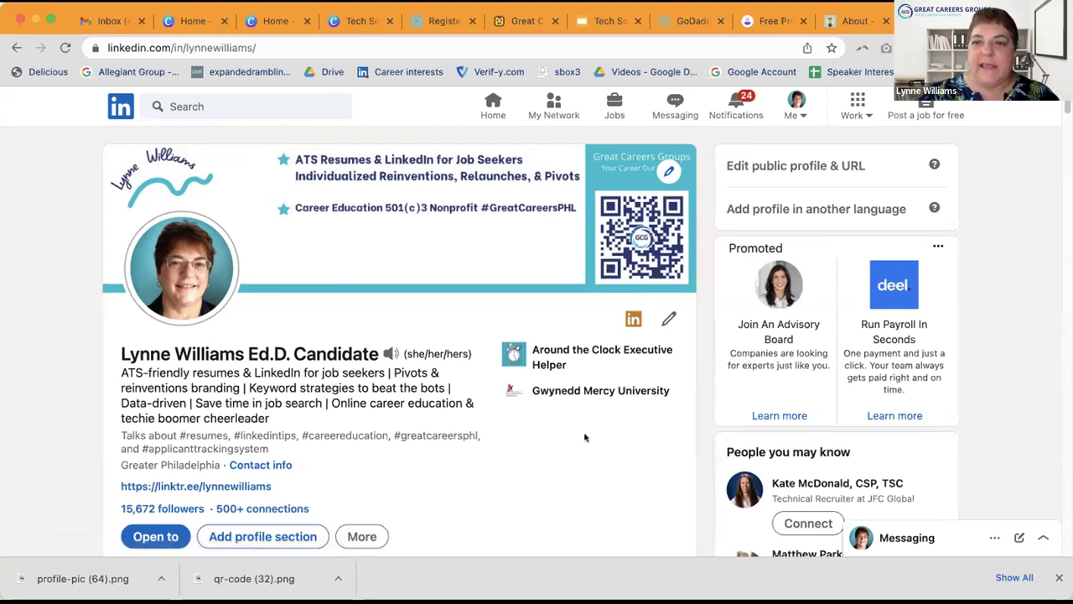
Step: Return to Profile Pic Maker and scroll through the remaining teal avatar styles
left_click(769, 21)
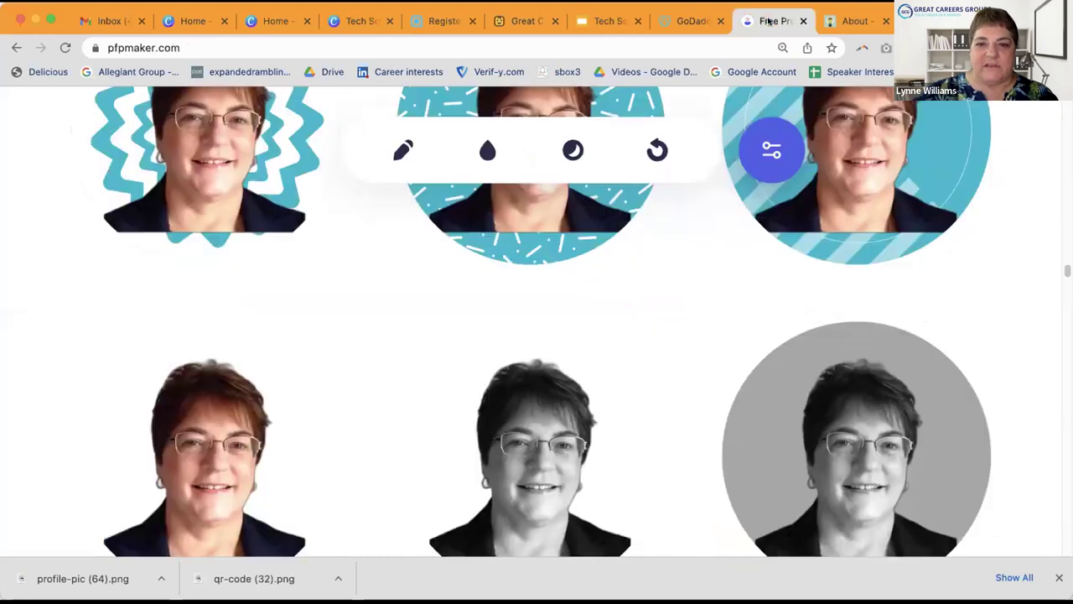
scroll(658, 381, "up", 5)
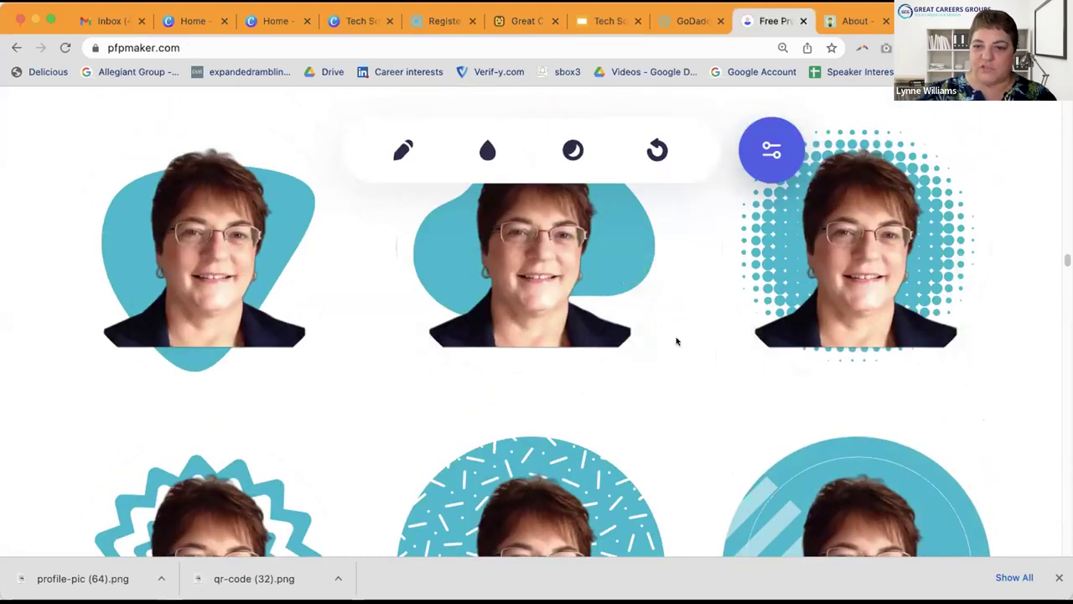
scroll(662, 366, "up", 2)
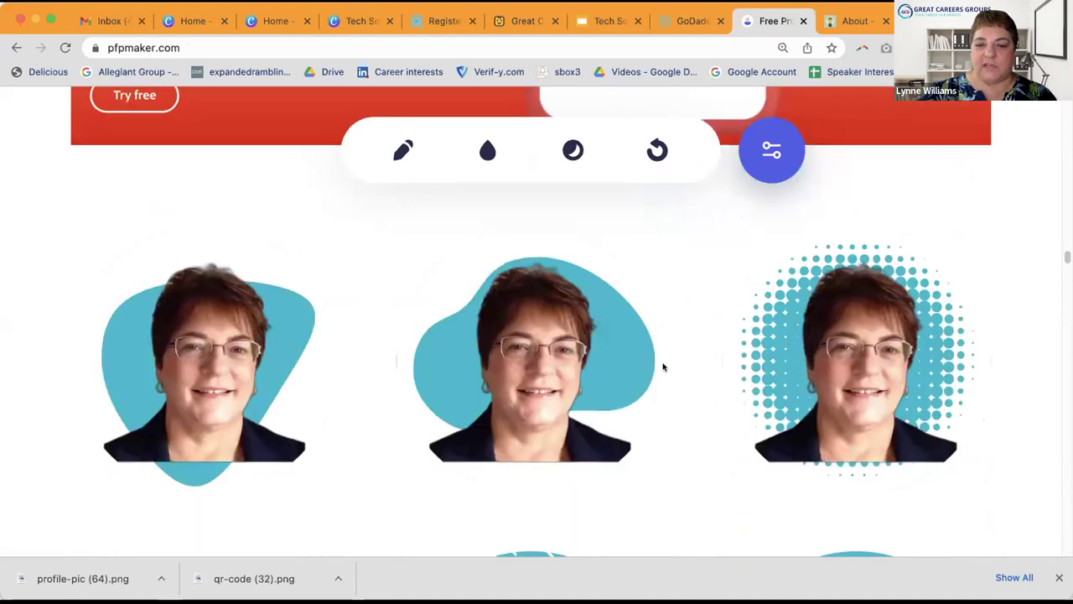
scroll(662, 367, "down", 5)
scroll(662, 367, "down", 2)
scroll(663, 366, "down", 1)
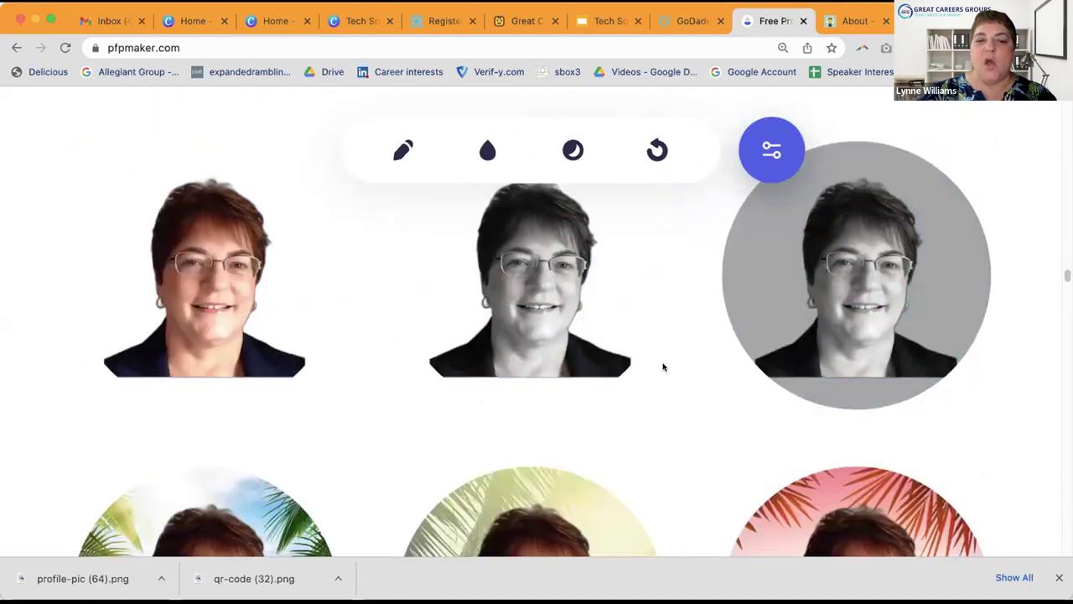
mouse_move(587, 254)
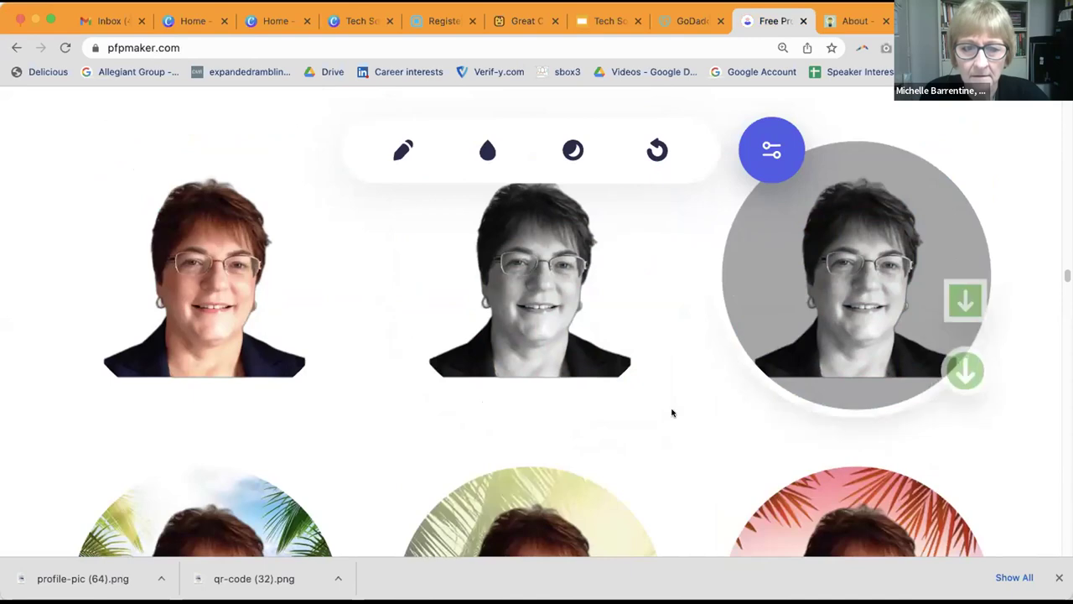
scroll(671, 412, "down", 3)
scroll(671, 412, "down", 10)
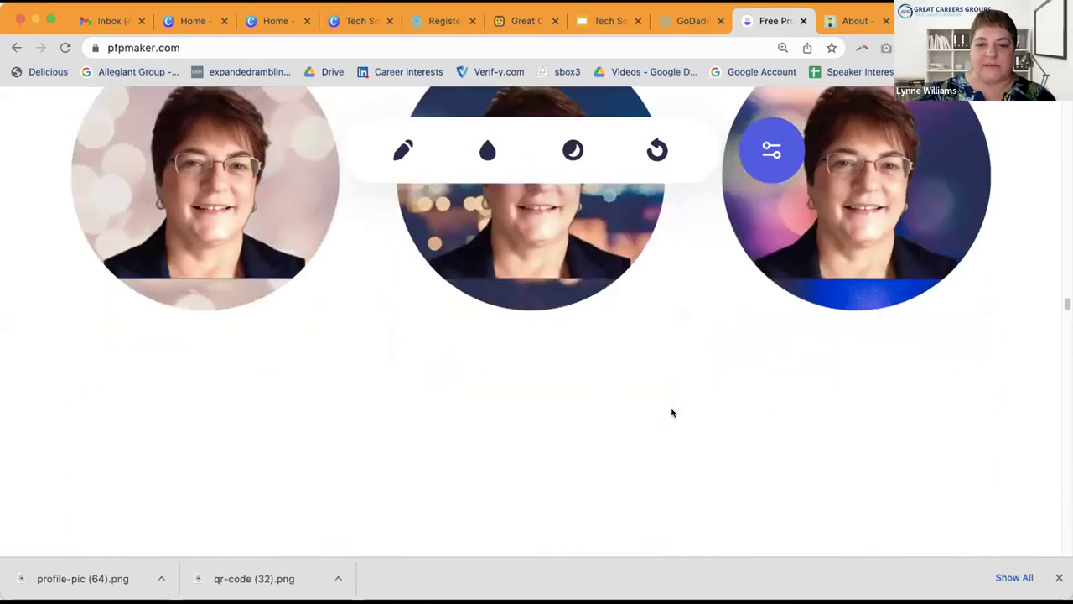
scroll(671, 411, "down", 12)
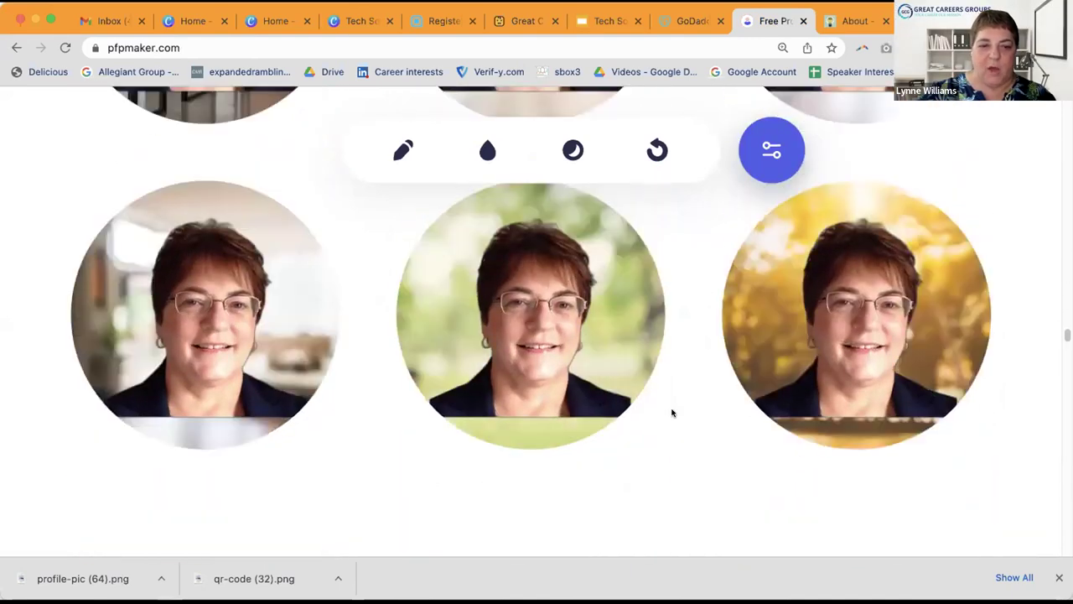
scroll(671, 412, "down", 3)
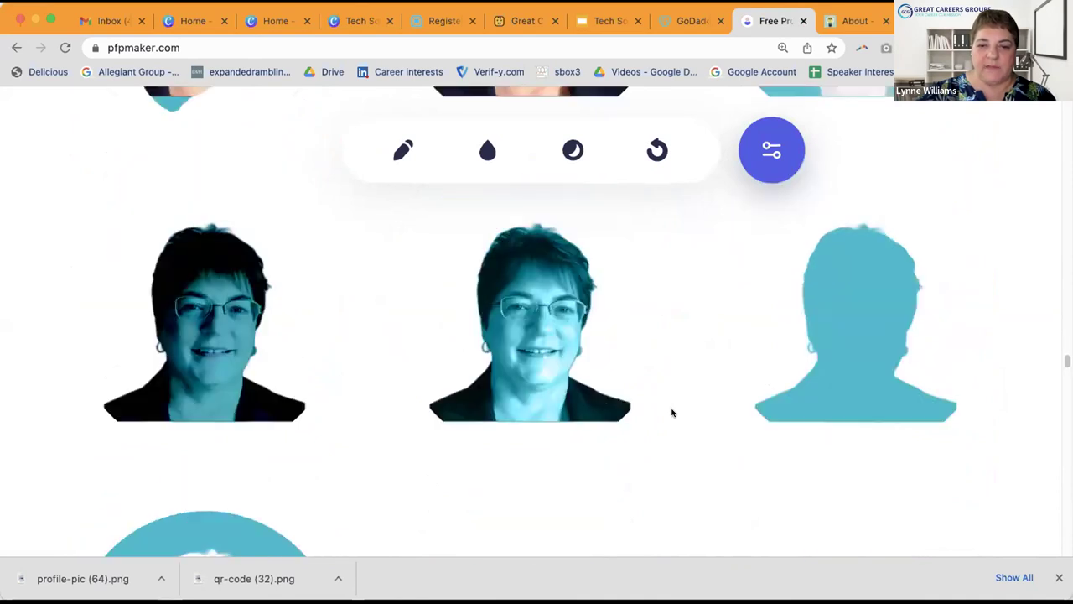
scroll(672, 412, "down", 3)
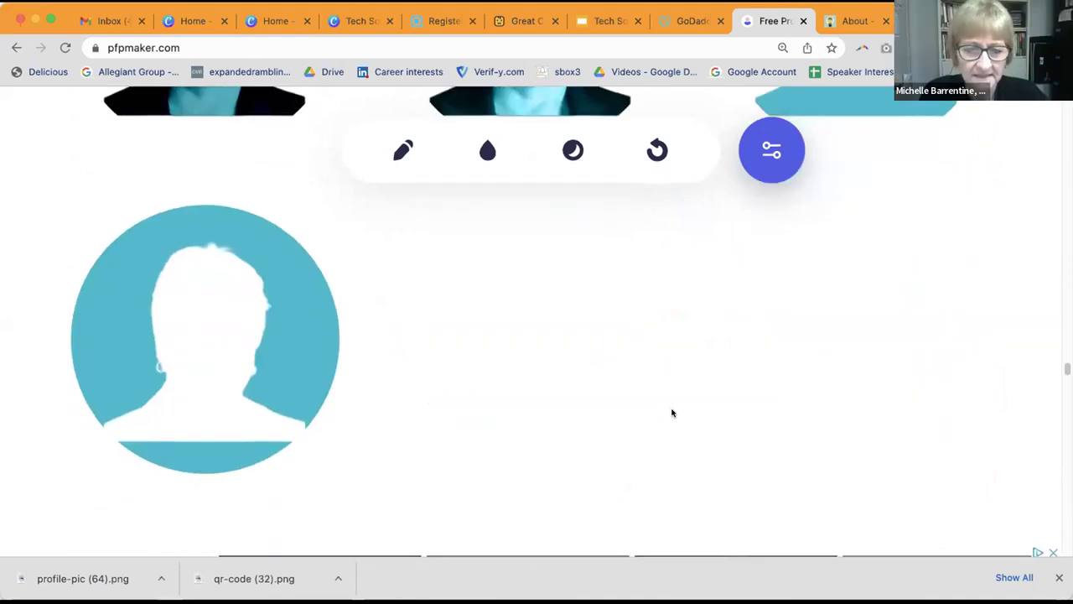
scroll(672, 411, "up", 6)
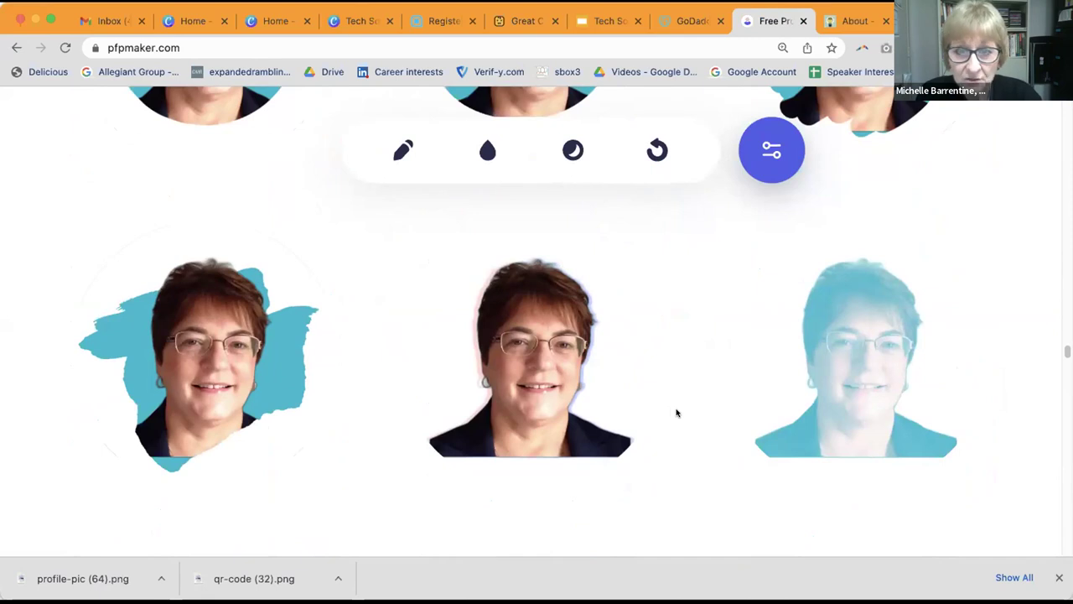
Step: Show slide 3 of the Tech Soup Graphics 2022 deck recommending Canva, Over or Snappa
left_click(598, 21)
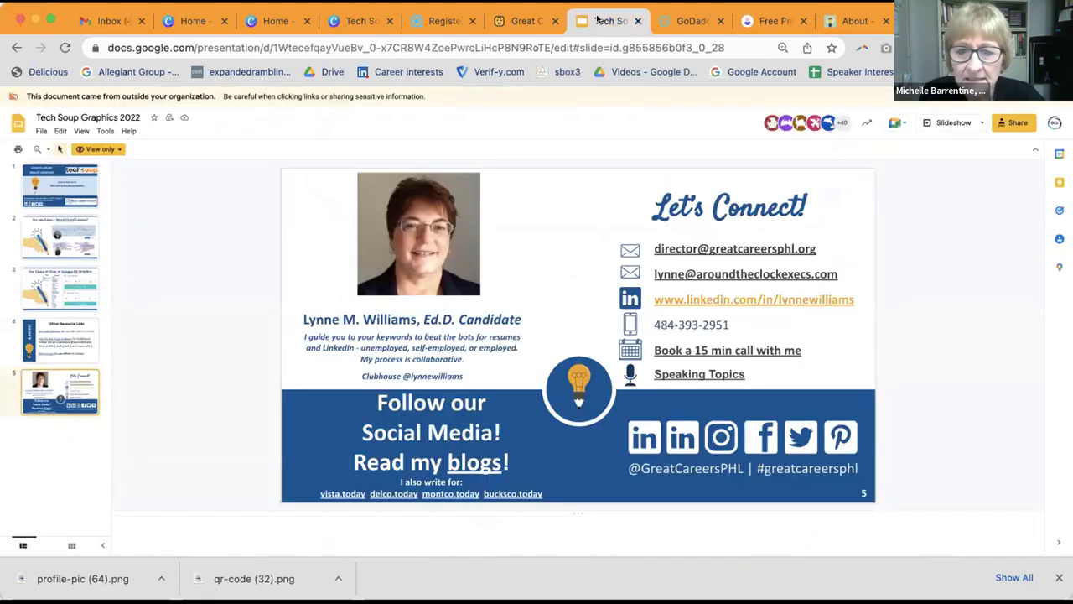
key("Up")
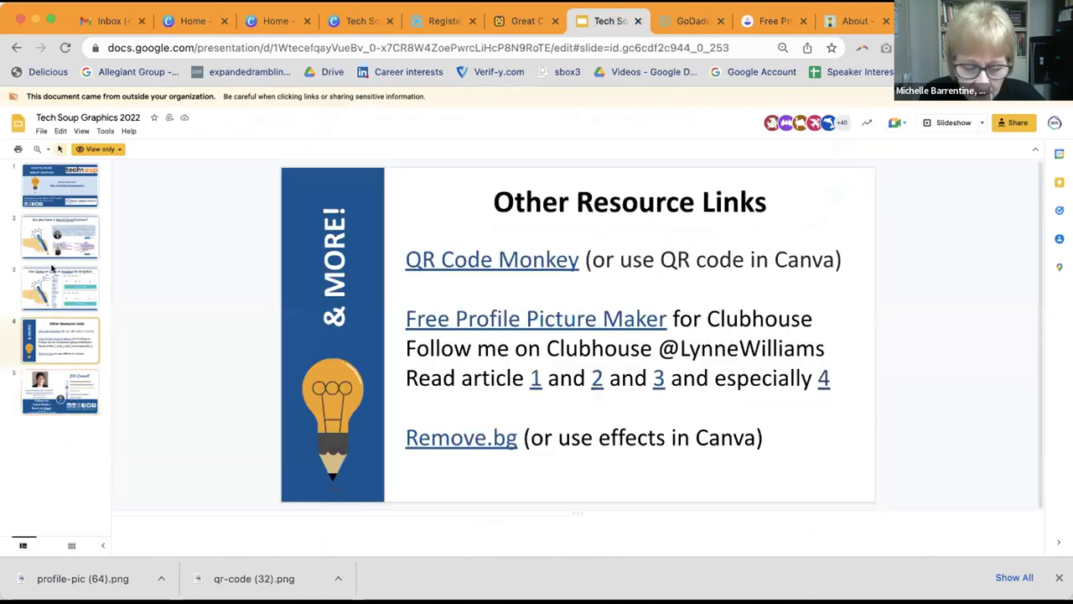
left_click(57, 289)
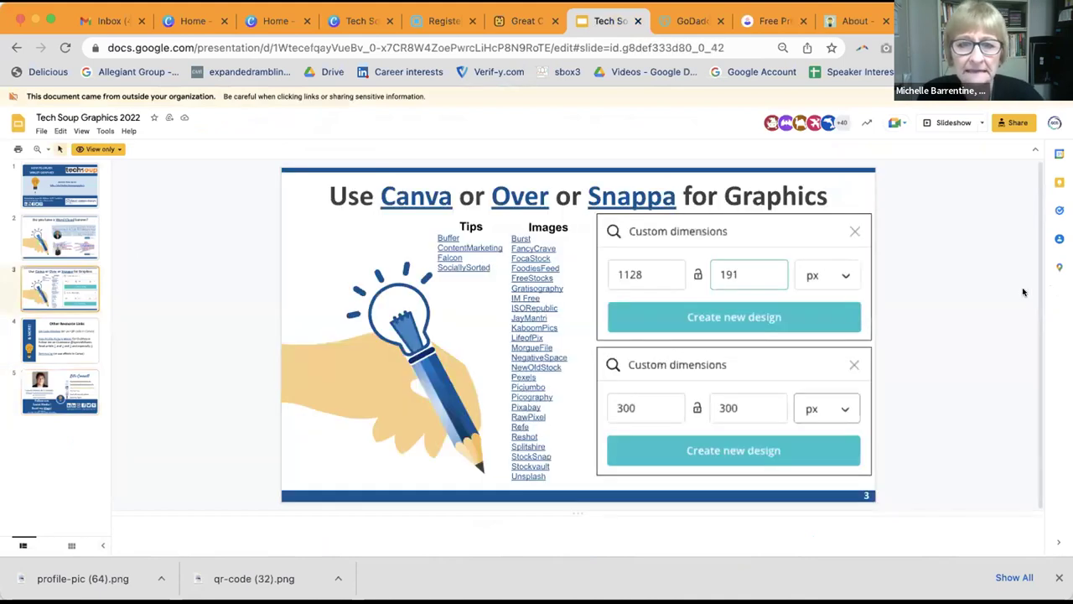
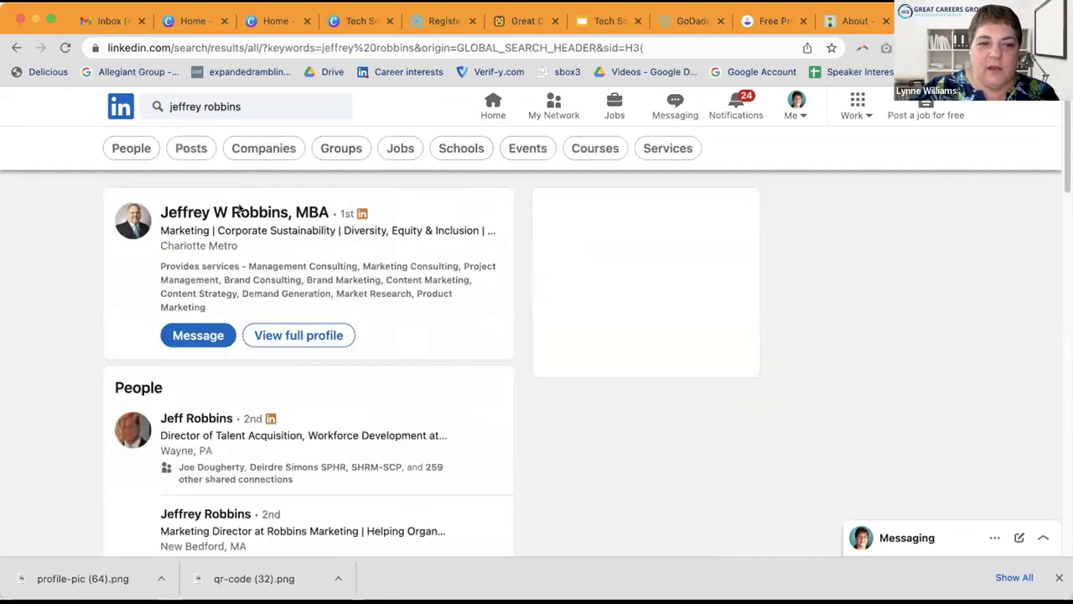
Step: Open the top search result's LinkedIn profile, headlined Marketing, Corporate Sustainability and Supply Chain
left_click(239, 211)
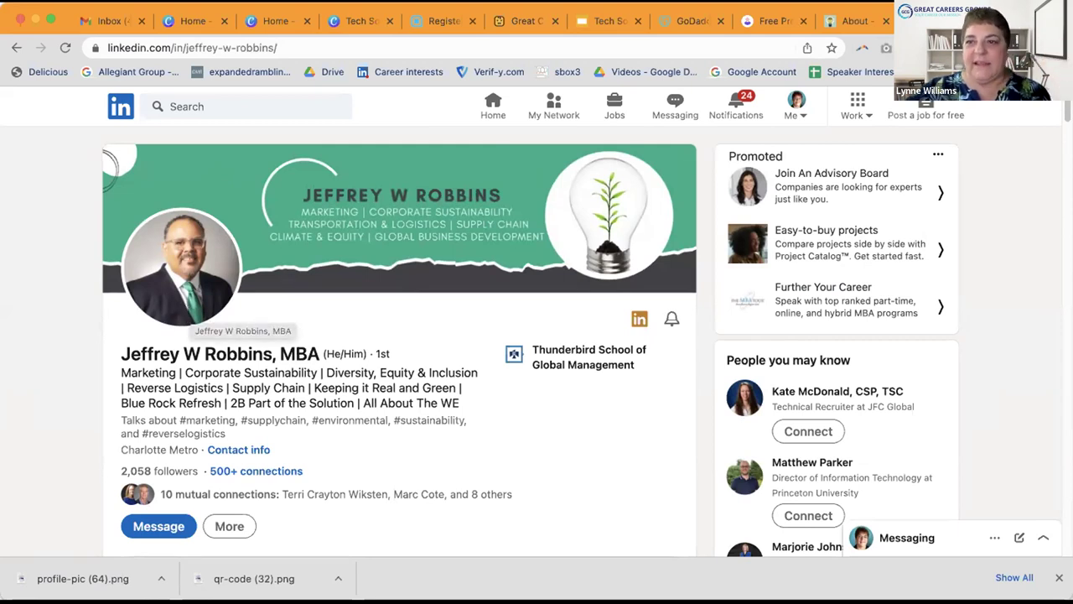
Step: Search Google for 'color picker hex code' in a new tab
key("super+t")
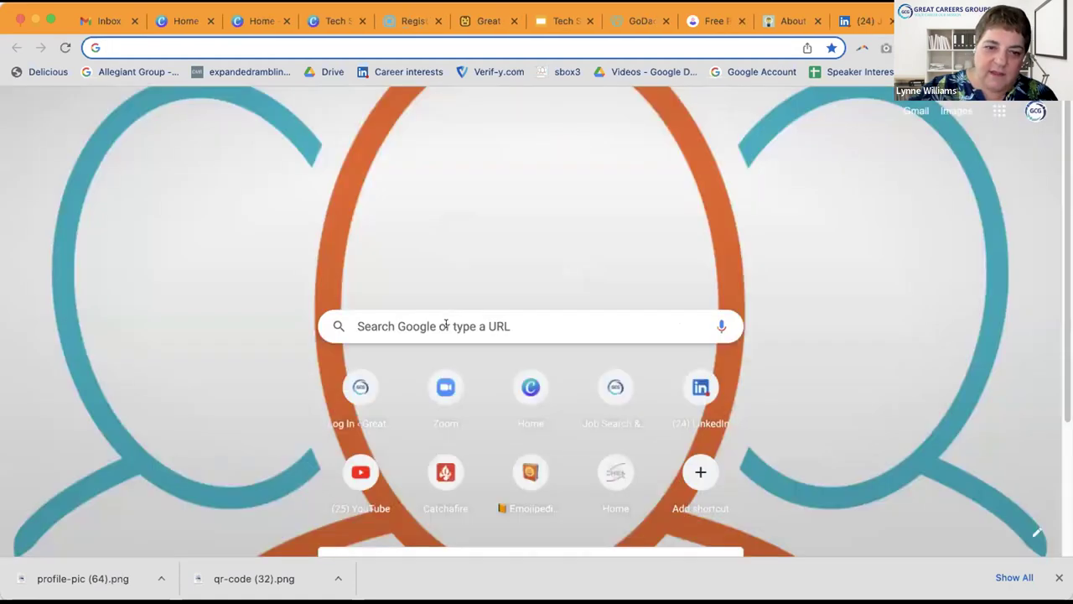
left_click(446, 325)
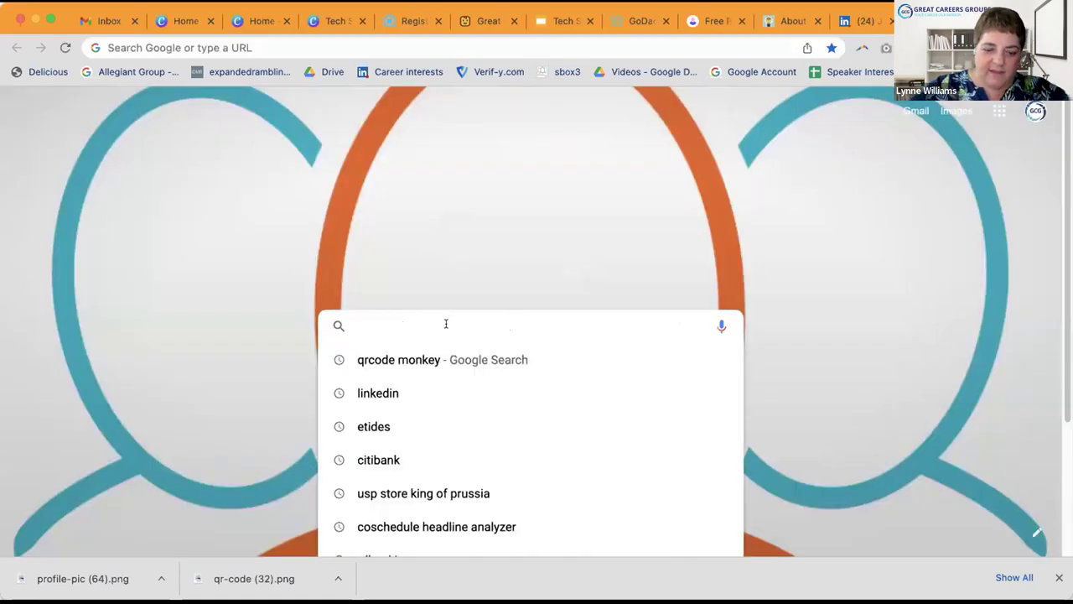
type("color p")
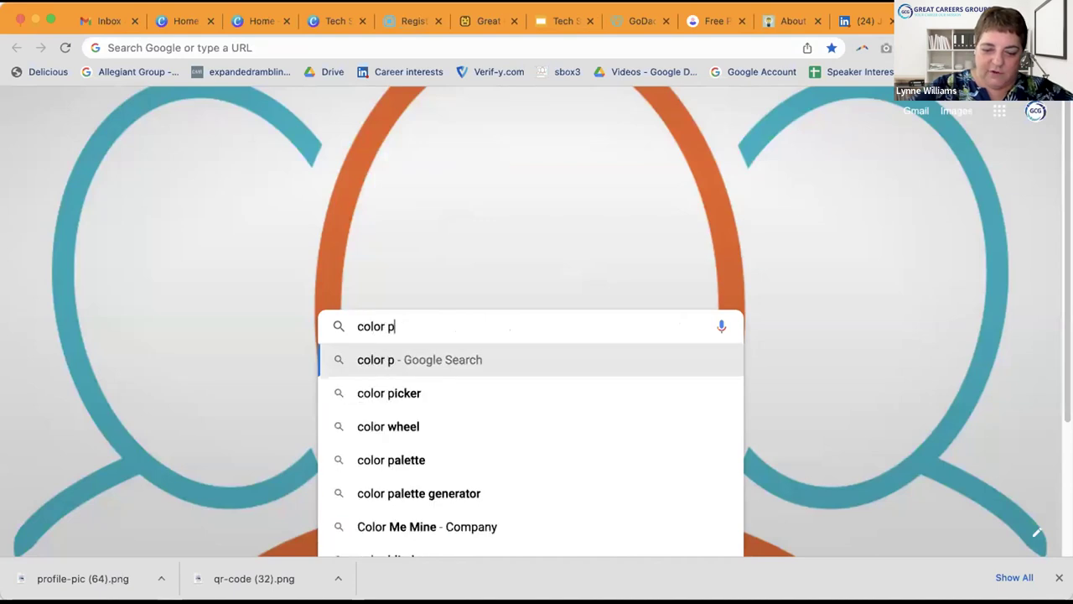
type("icker hex")
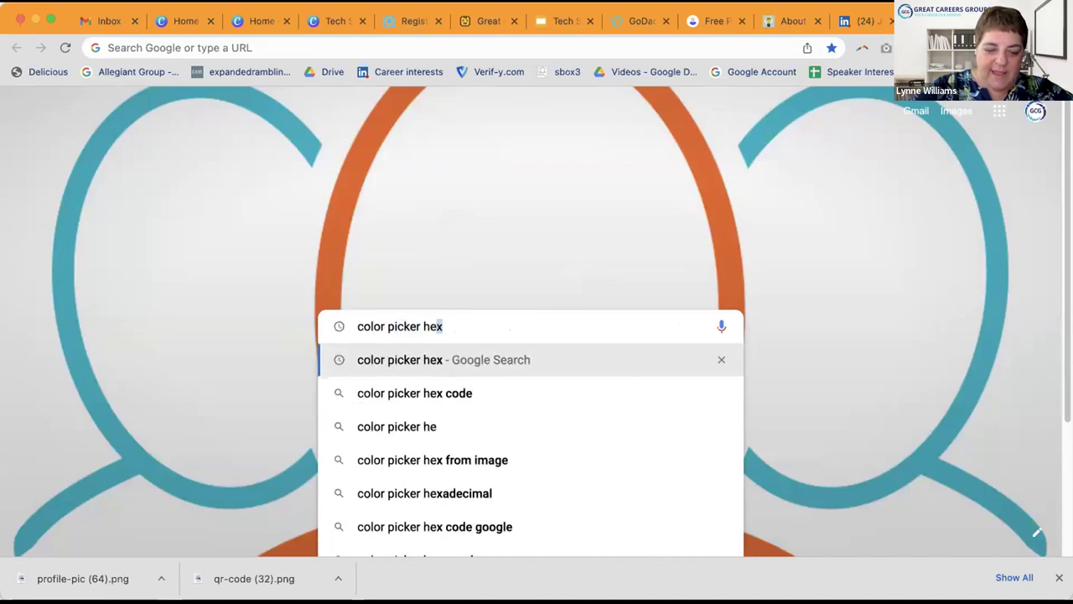
type(" code")
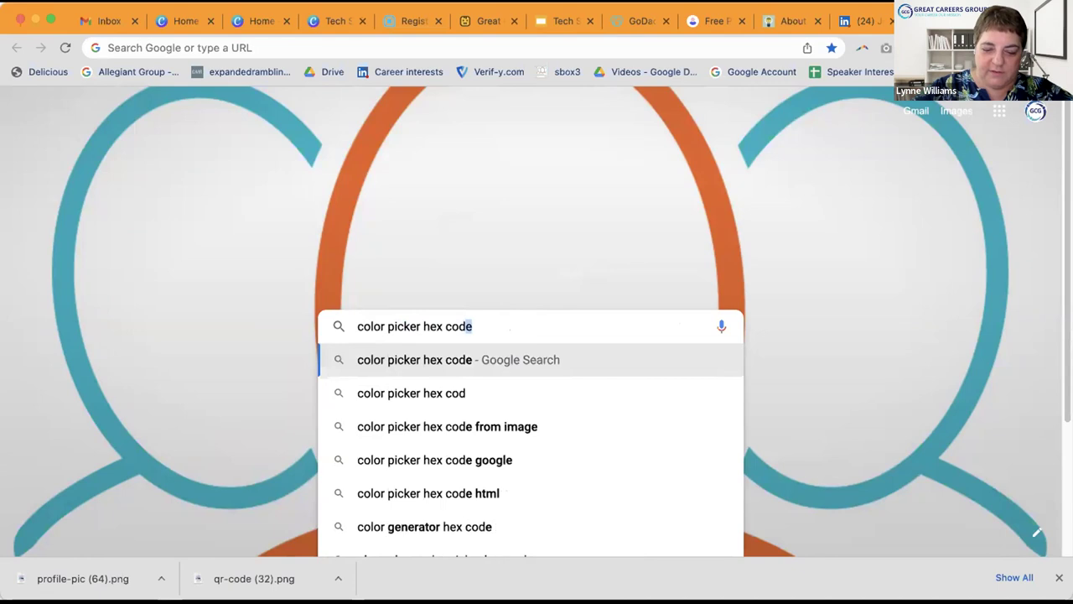
key("Return")
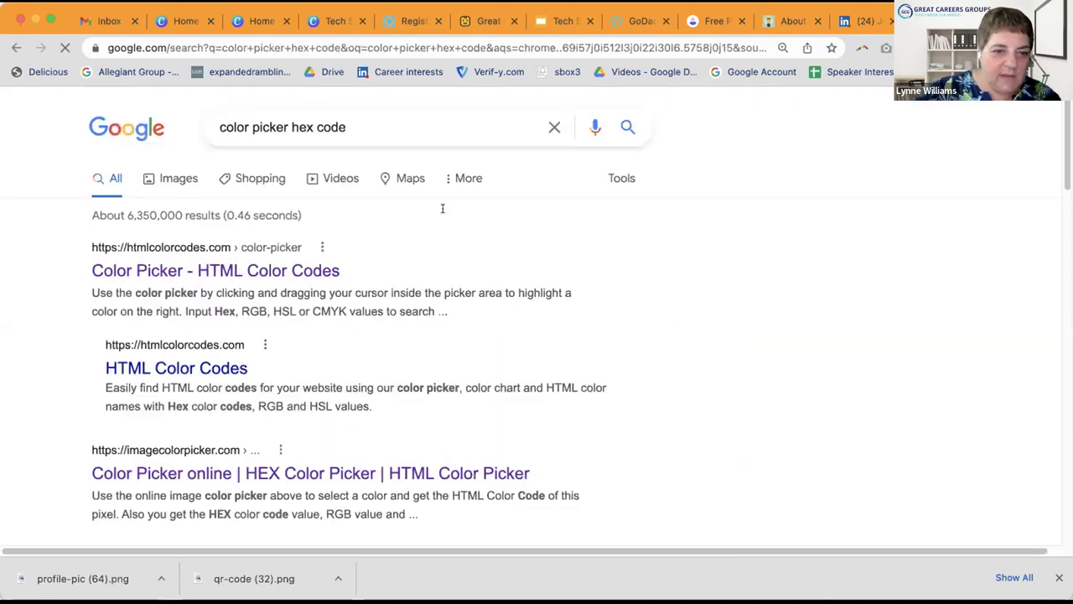
Step: Open the imagecolorpicker.com HEX Color Picker result from the search results
left_click(185, 269)
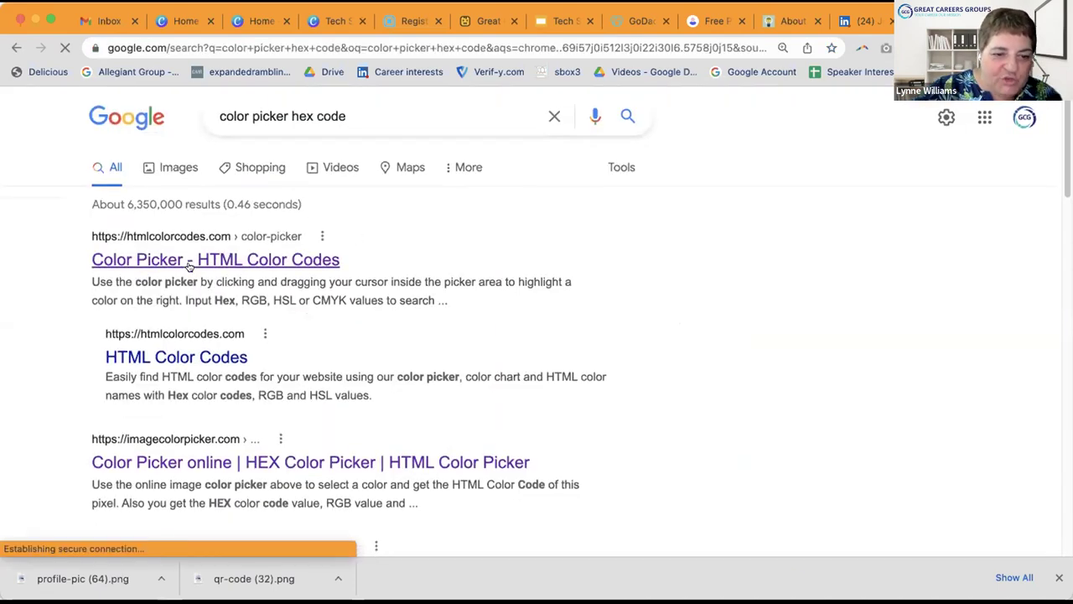
scroll(723, 411, "down", 2)
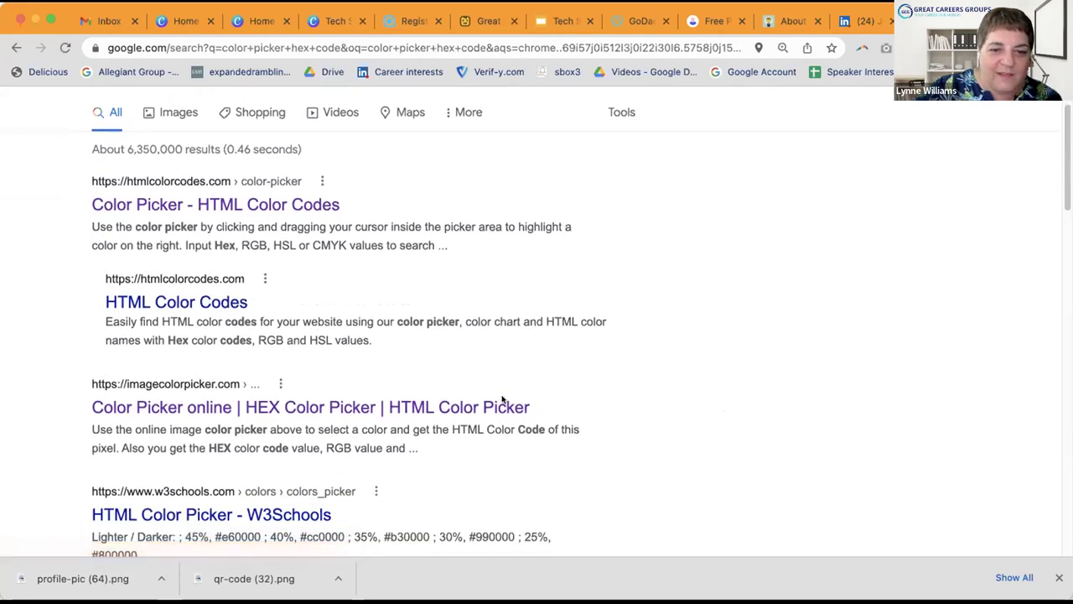
left_click(374, 406)
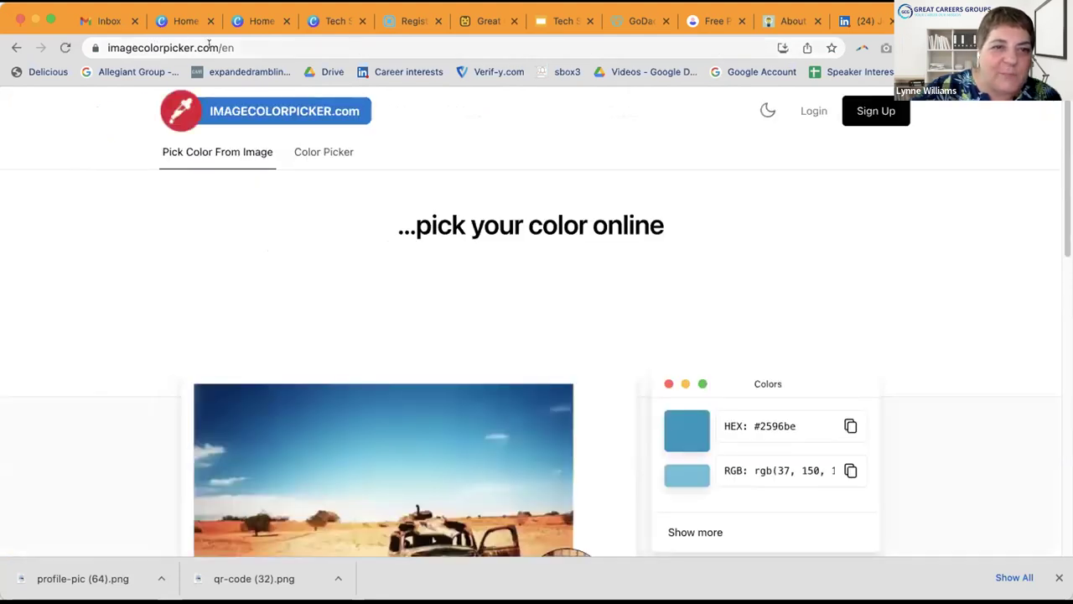
Step: Upload the Department of Defense Day graphic into the imagecolorpicker.com picker
scroll(743, 227, "down", 2)
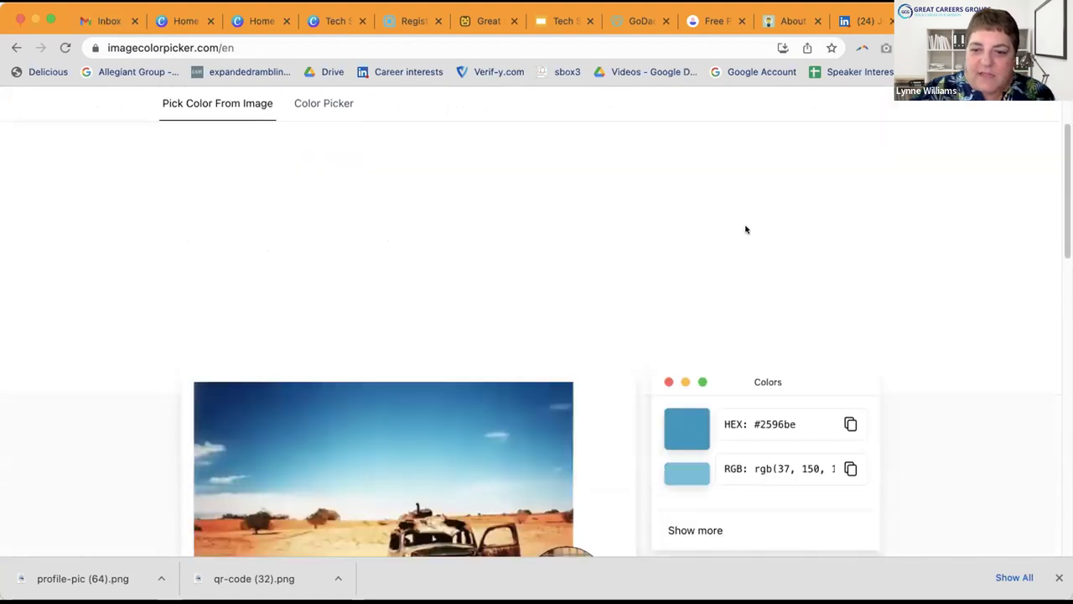
scroll(745, 228, "down", 1)
scroll(746, 228, "down", 2)
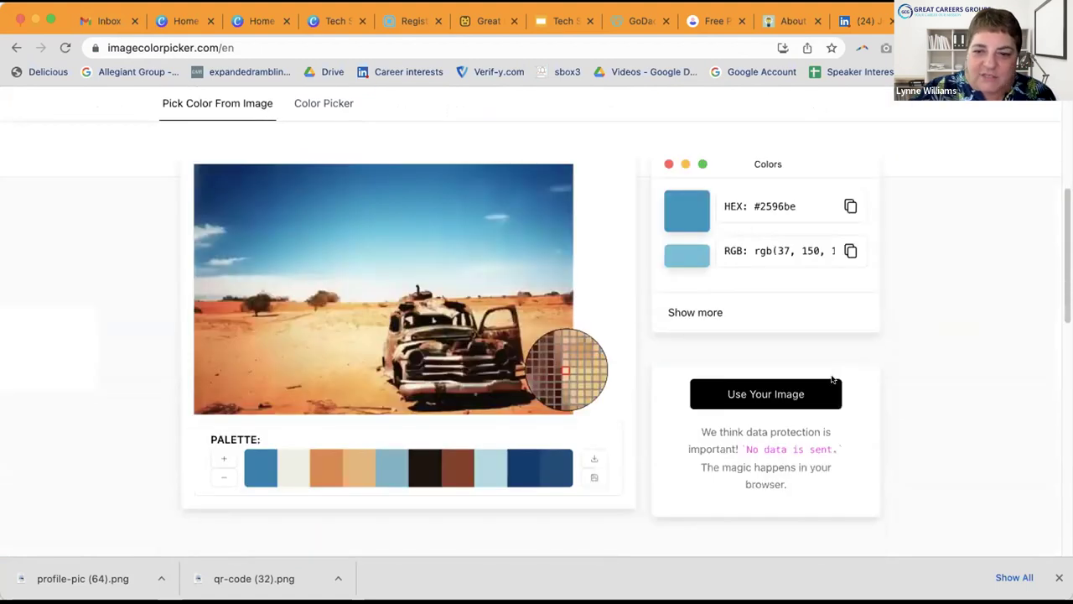
left_click(773, 399)
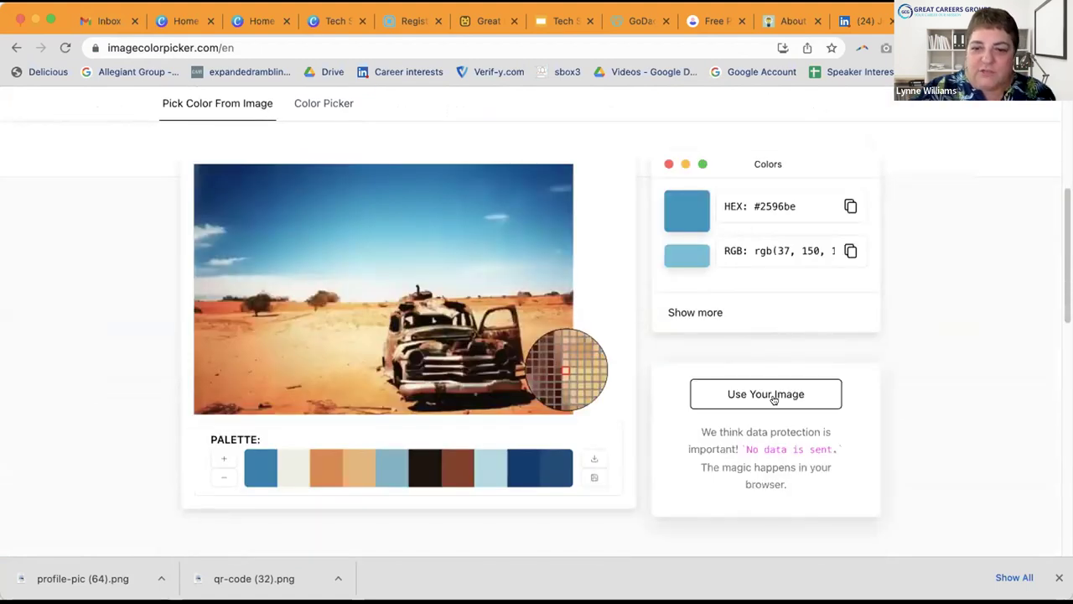
left_click(773, 399)
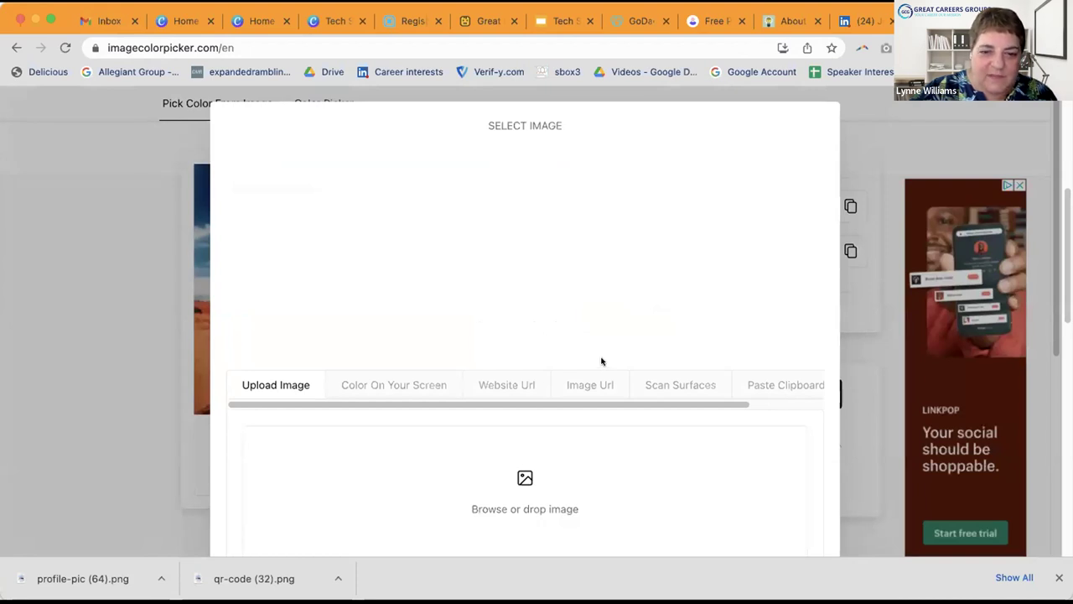
scroll(591, 353, "down", 2)
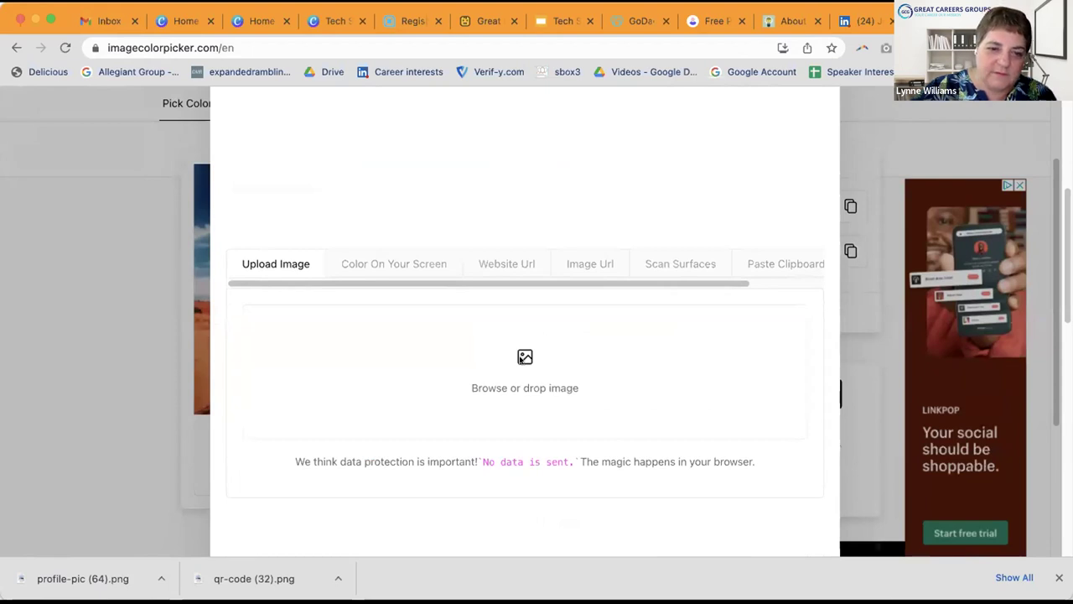
left_click(522, 359)
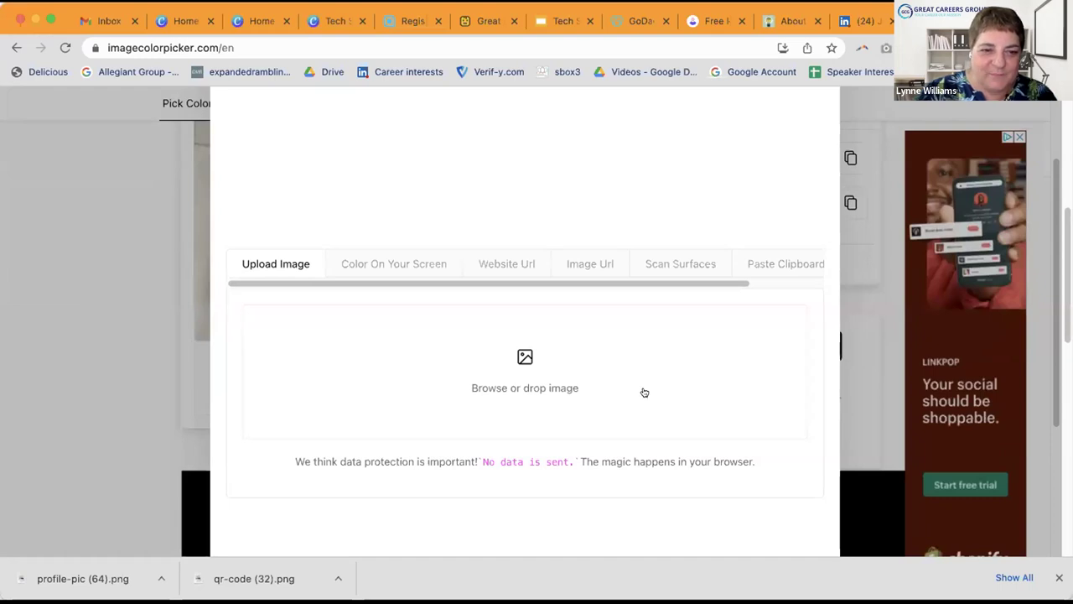
left_click(39, 346)
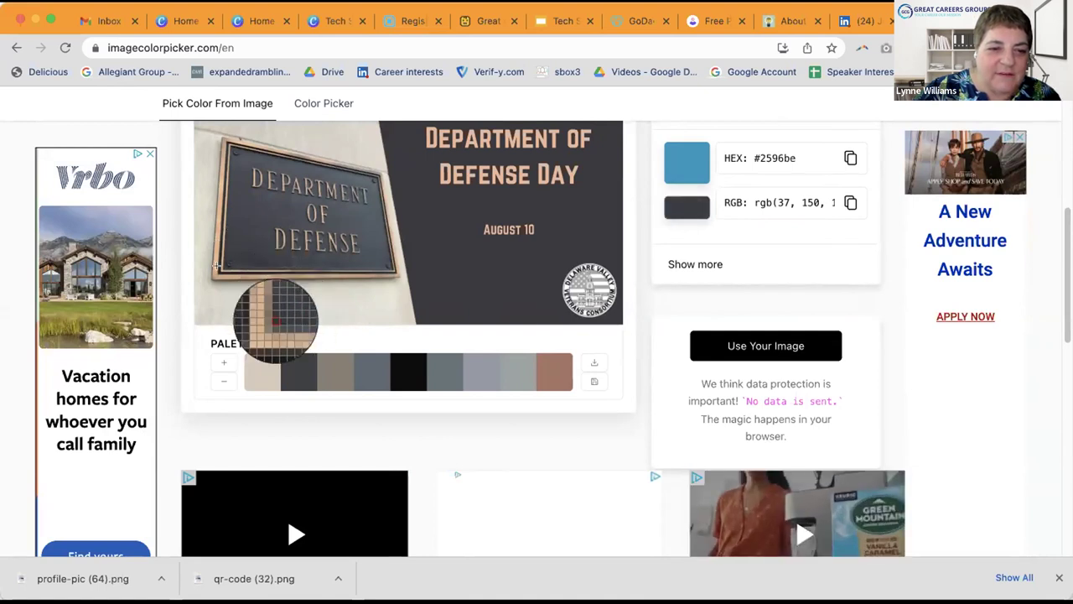
Step: Sample the graphic's tan colour and copy its hex code #b5916e
left_click(215, 268)
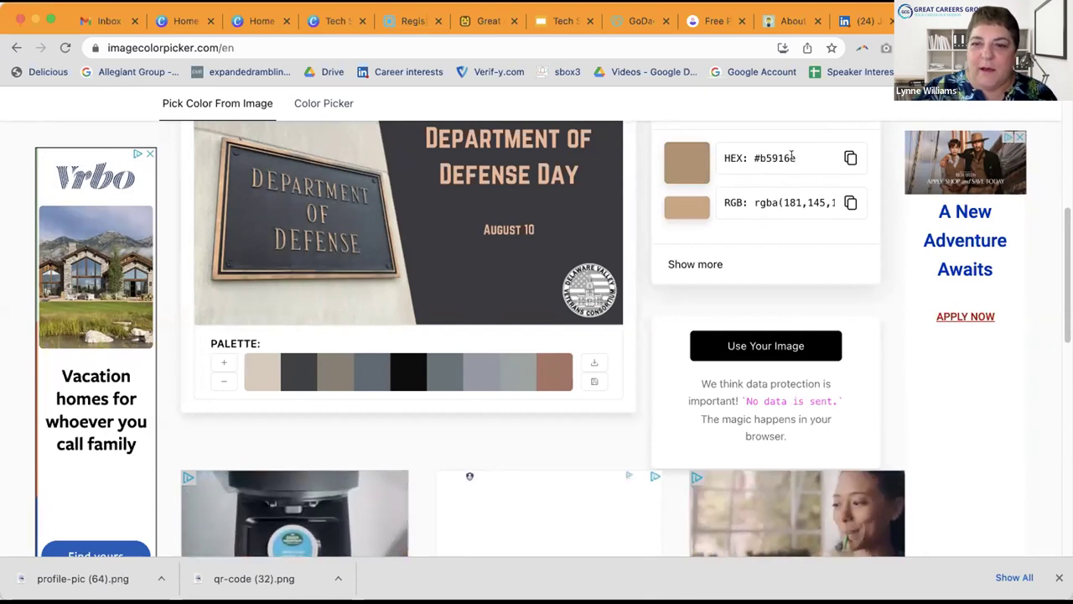
left_click_drag(793, 158, 766, 156)
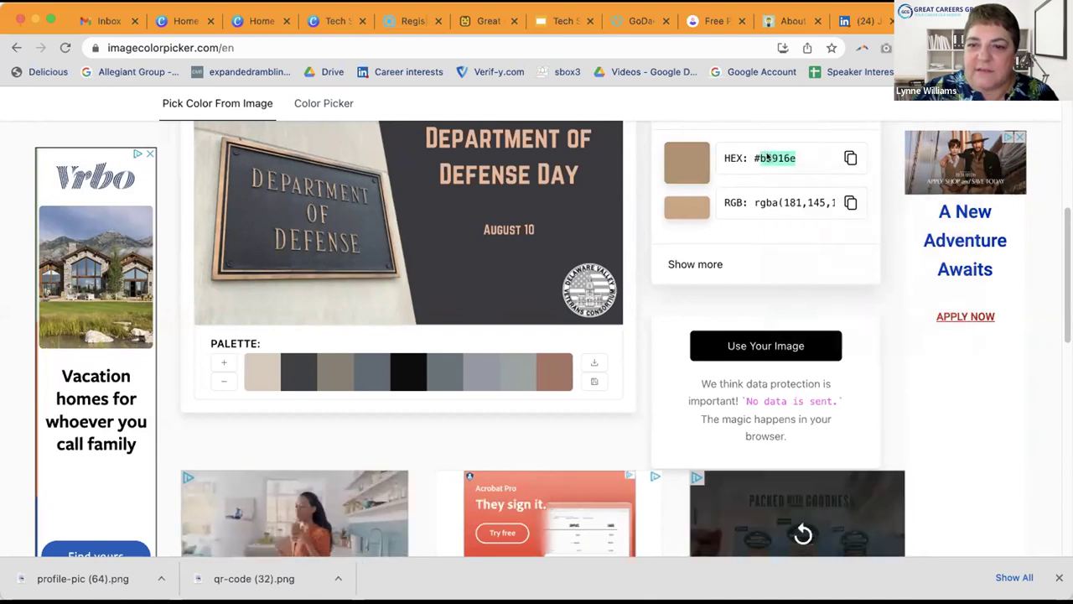
right_click(765, 156)
left_click(788, 190)
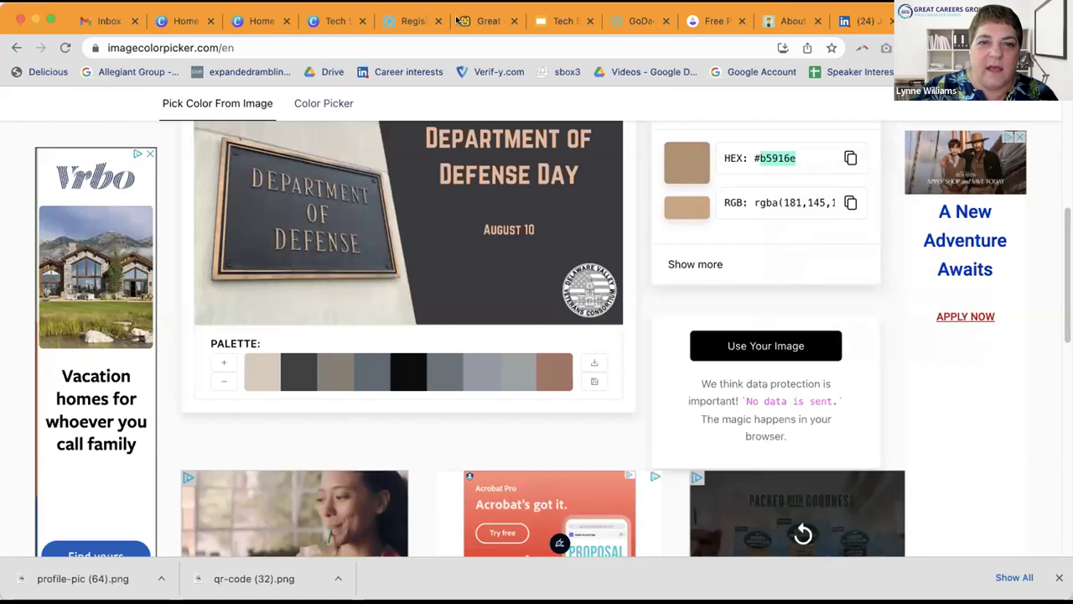
Step: Fill the Giving Tuesday circle photo with pasted colour #b5916e, then return to the picker tab
left_click(337, 17)
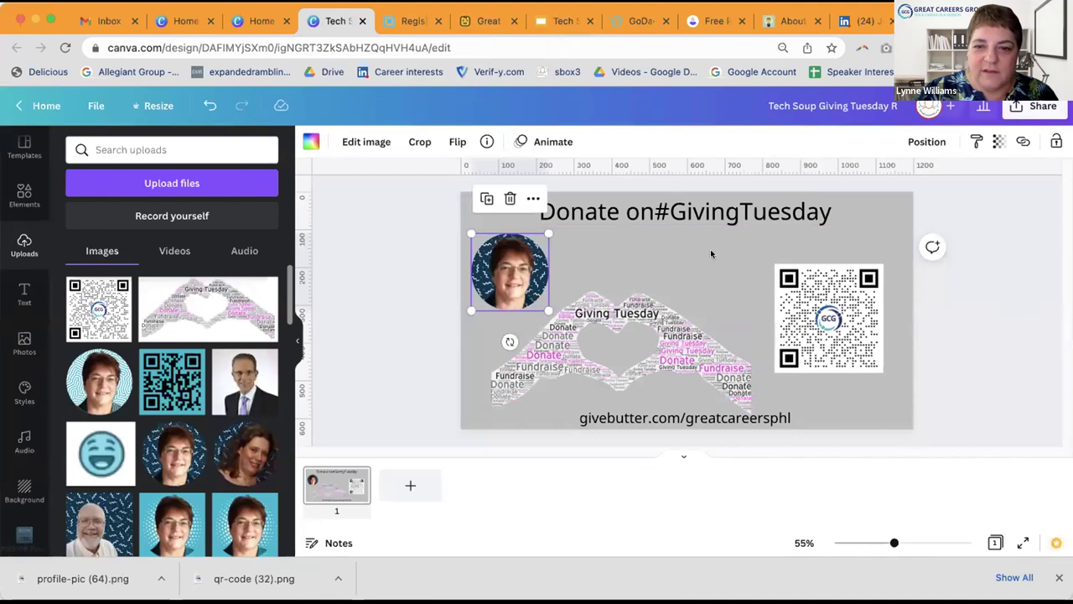
left_click(310, 142)
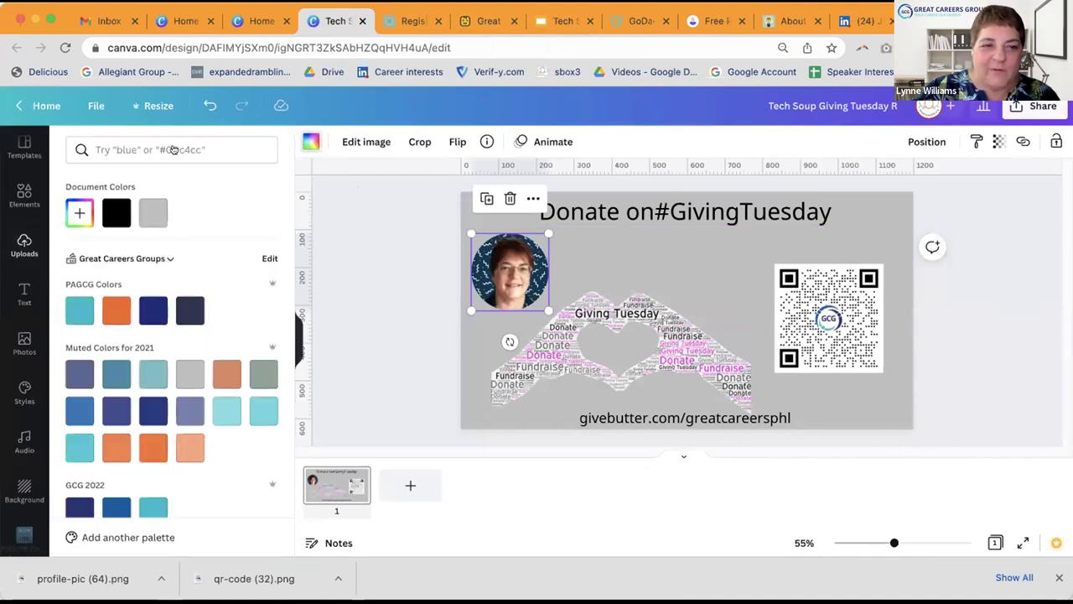
left_click(128, 143)
right_click(126, 143)
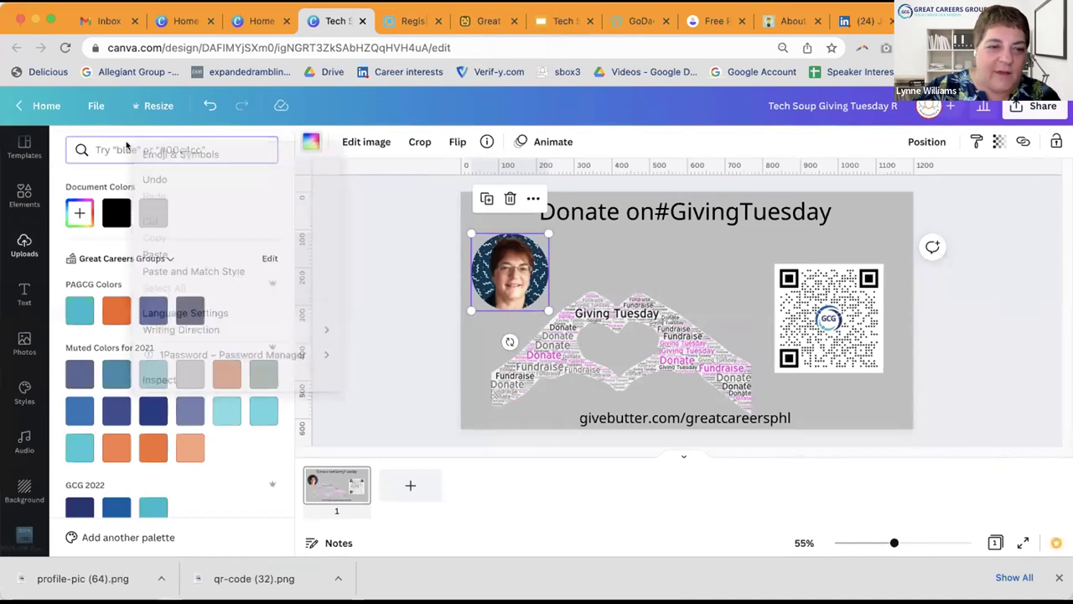
right_click(126, 142)
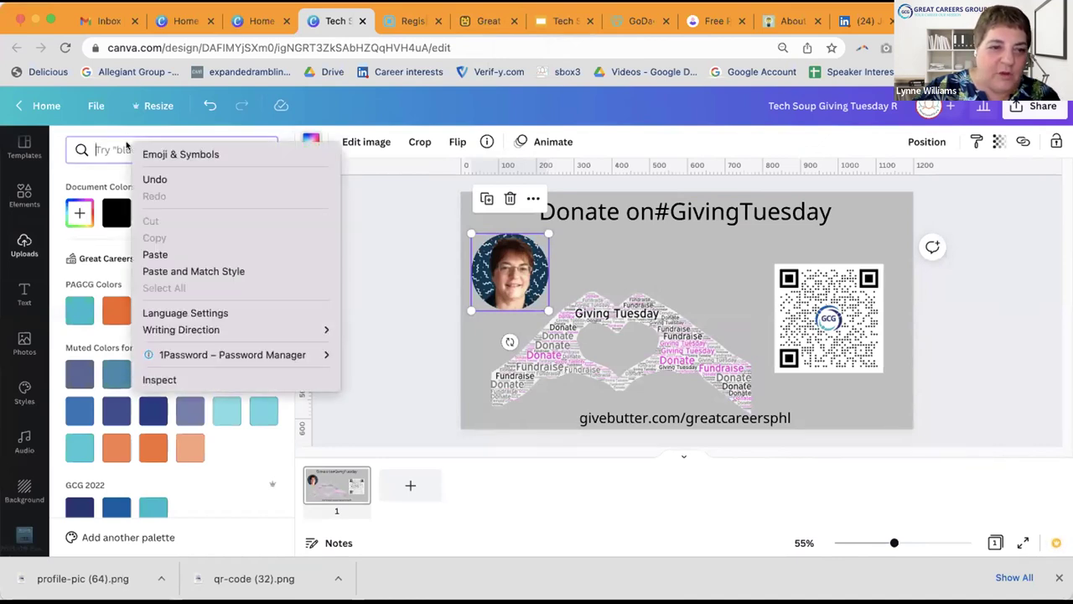
left_click(160, 254)
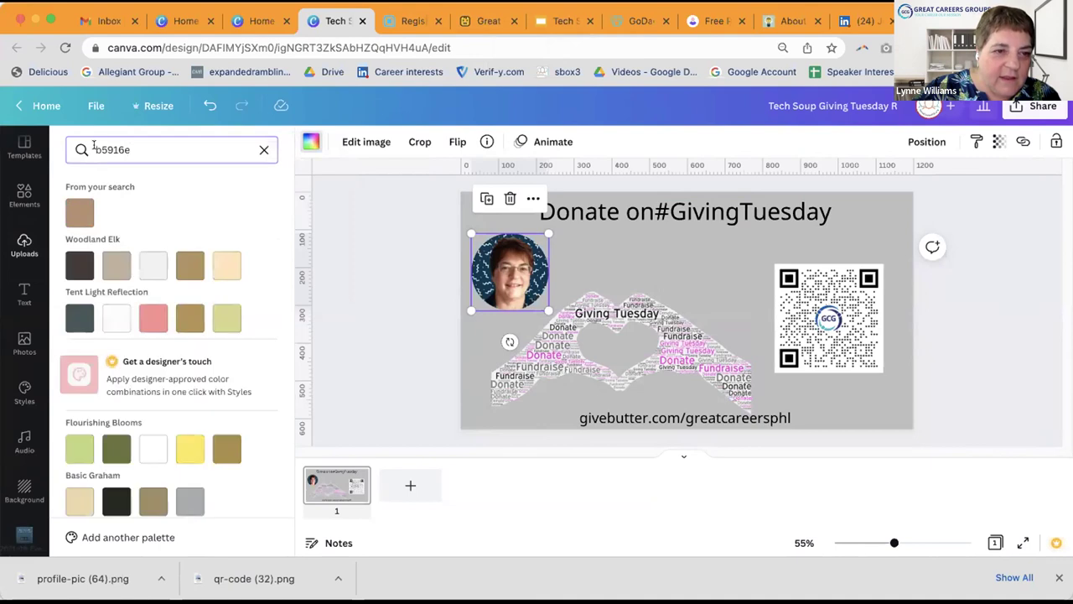
left_click(81, 212)
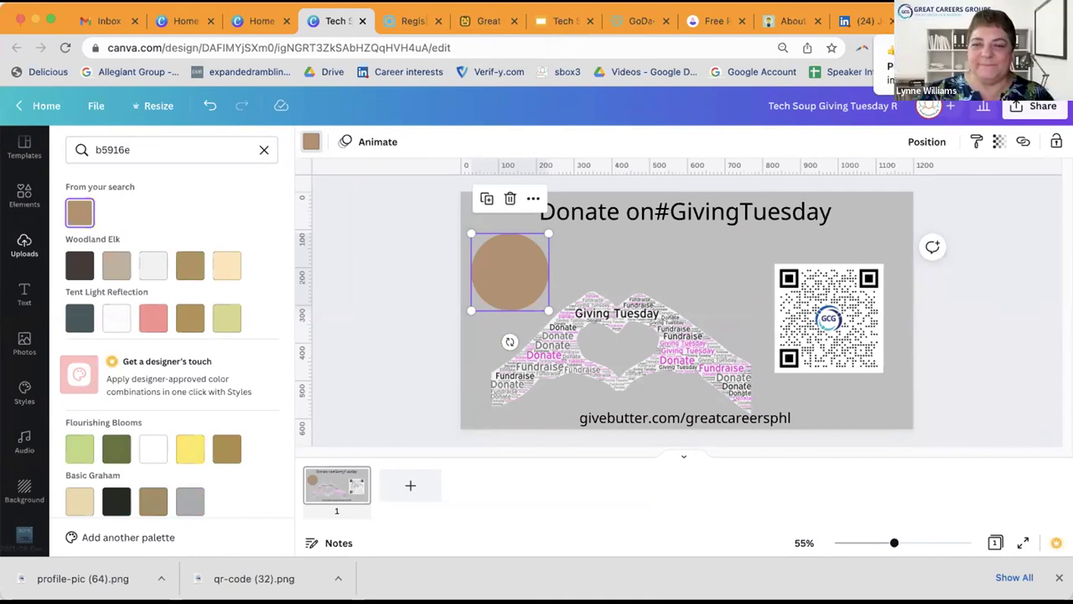
left_click(710, 21)
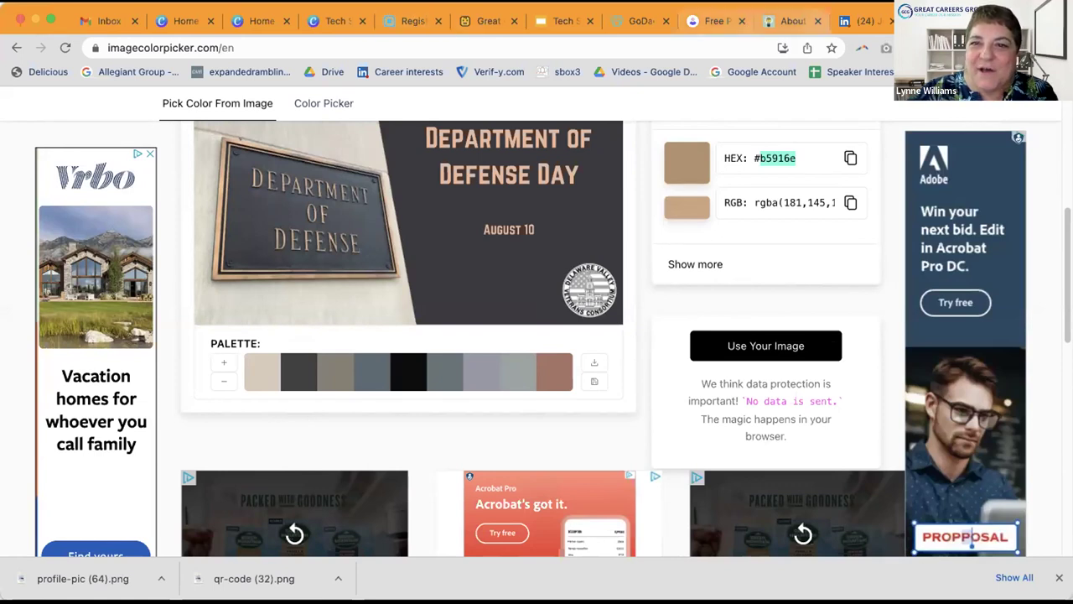
Step: Go to greatcareers.org in a new tab and search the site for 'image'
key("super+t")
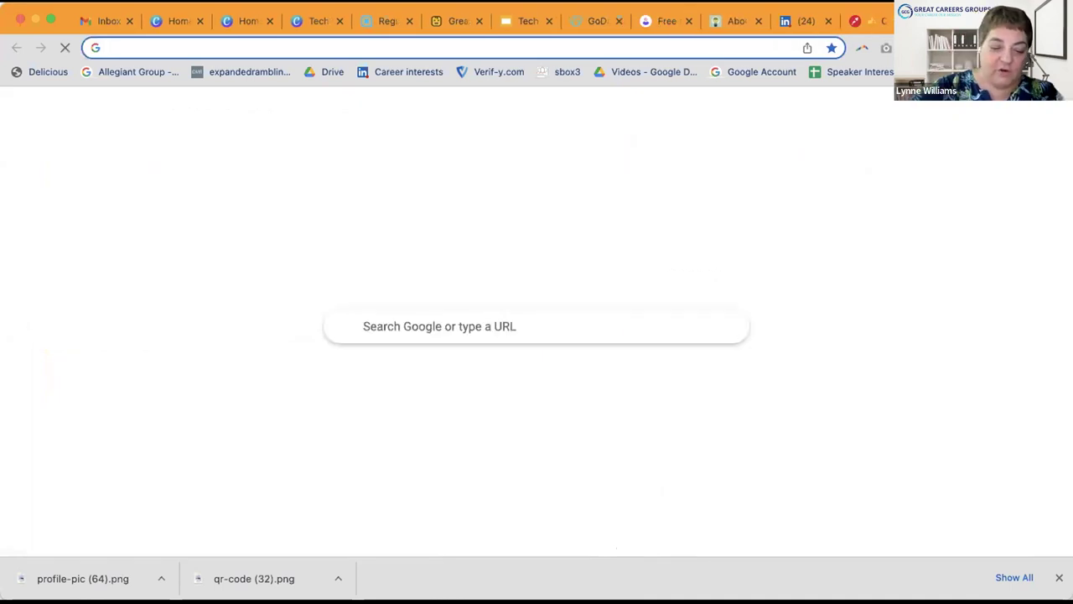
type("great")
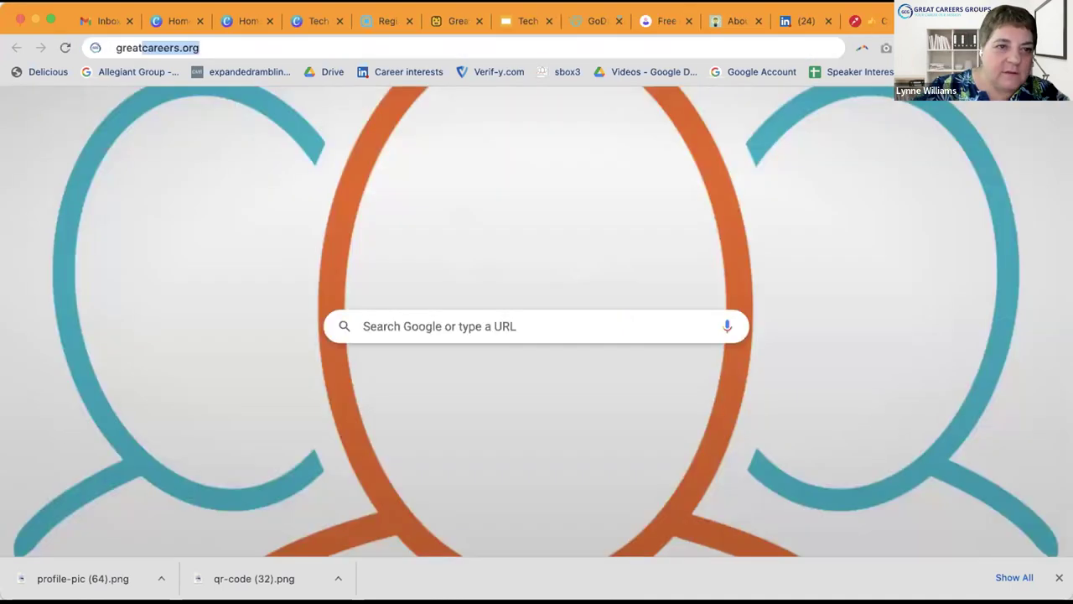
key("Return")
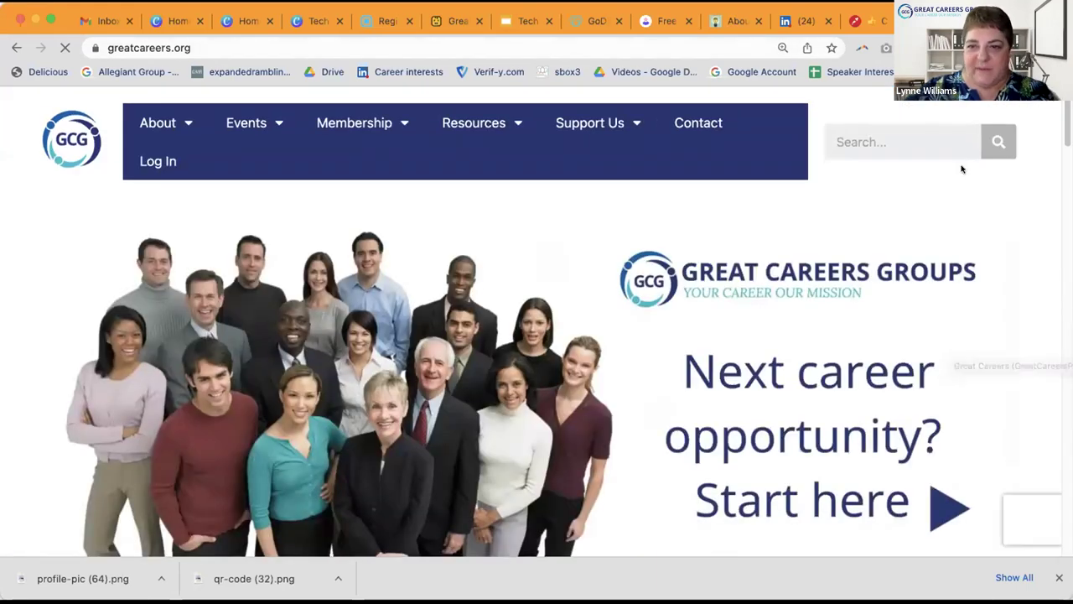
left_click(846, 135)
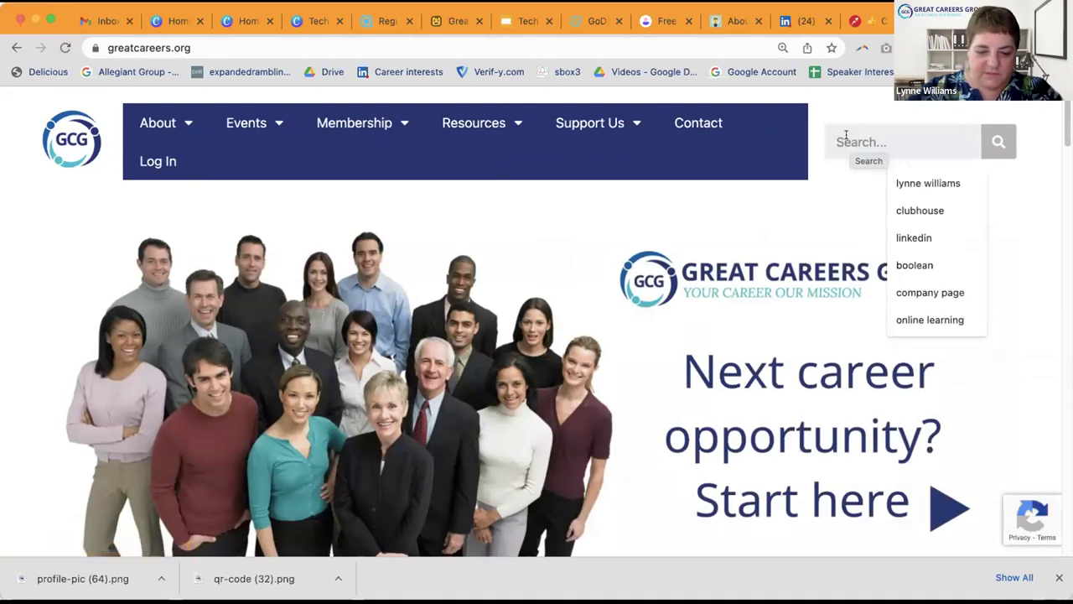
type("im")
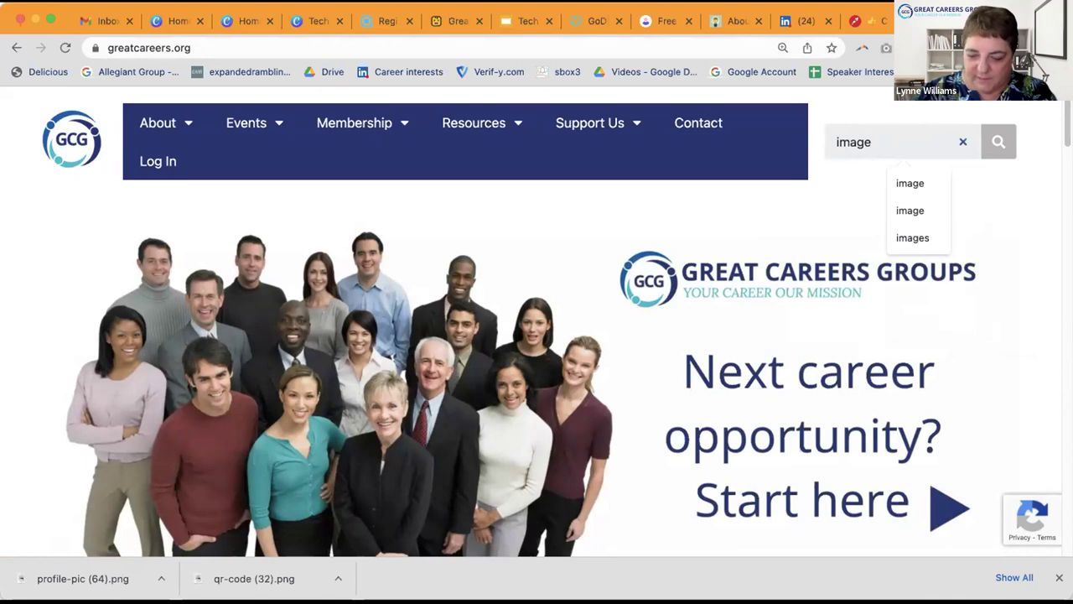
type("age")
key("Return")
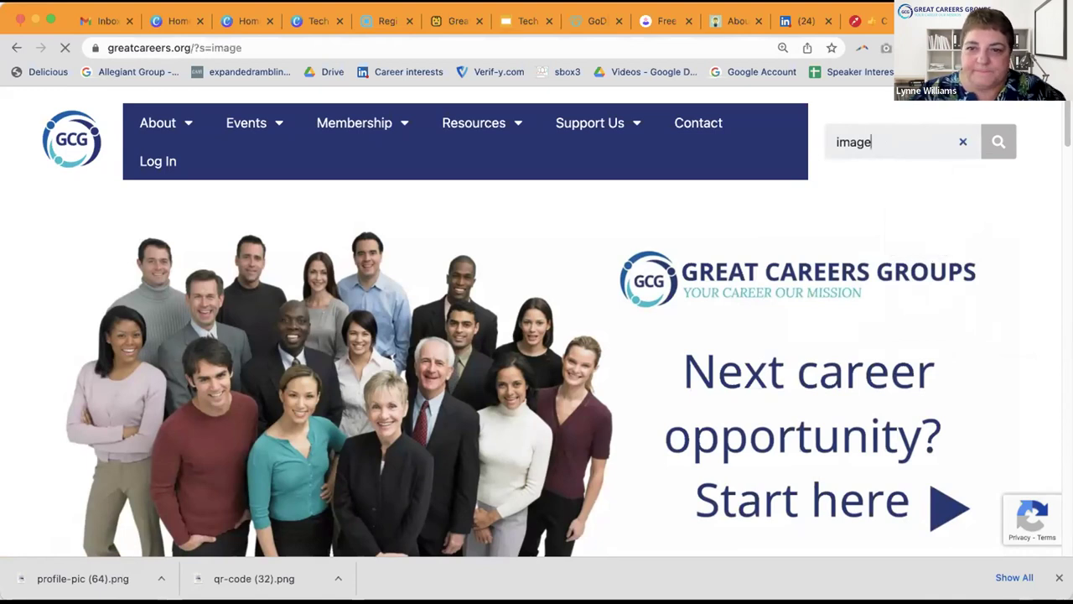
Step: Scan the image search results and open the How to Create Snazzy Images article
scroll(738, 289, "down", 5)
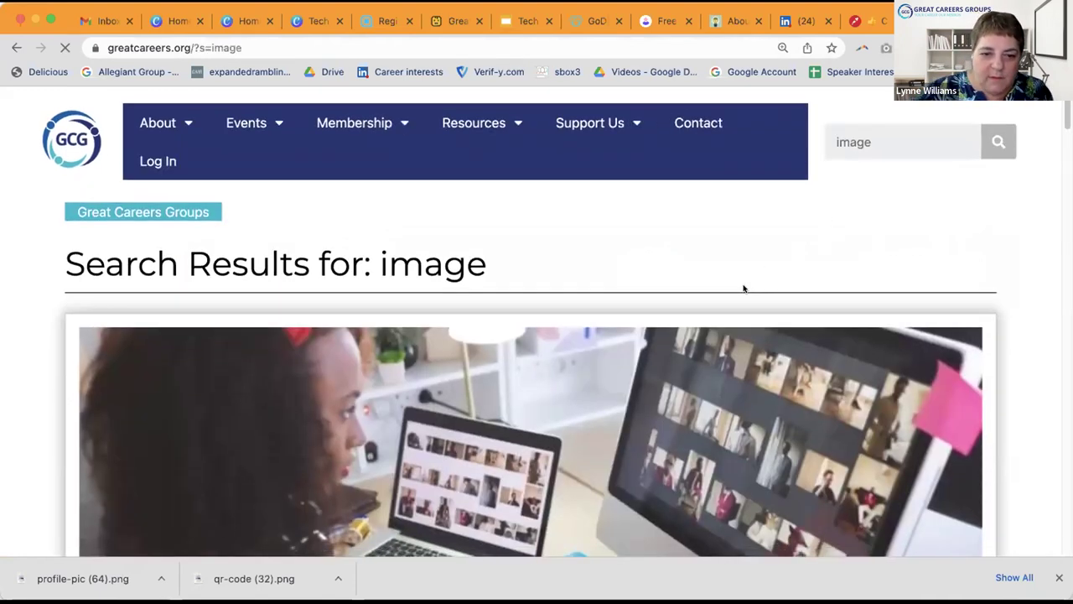
scroll(742, 288, "down", 3)
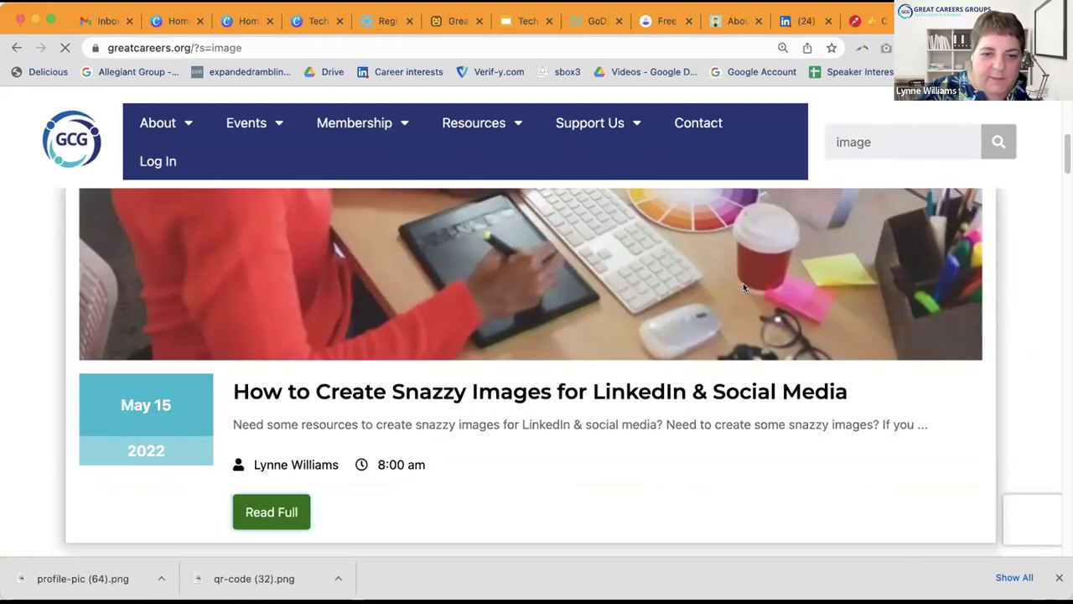
scroll(743, 287, "down", 2)
scroll(743, 288, "down", 5)
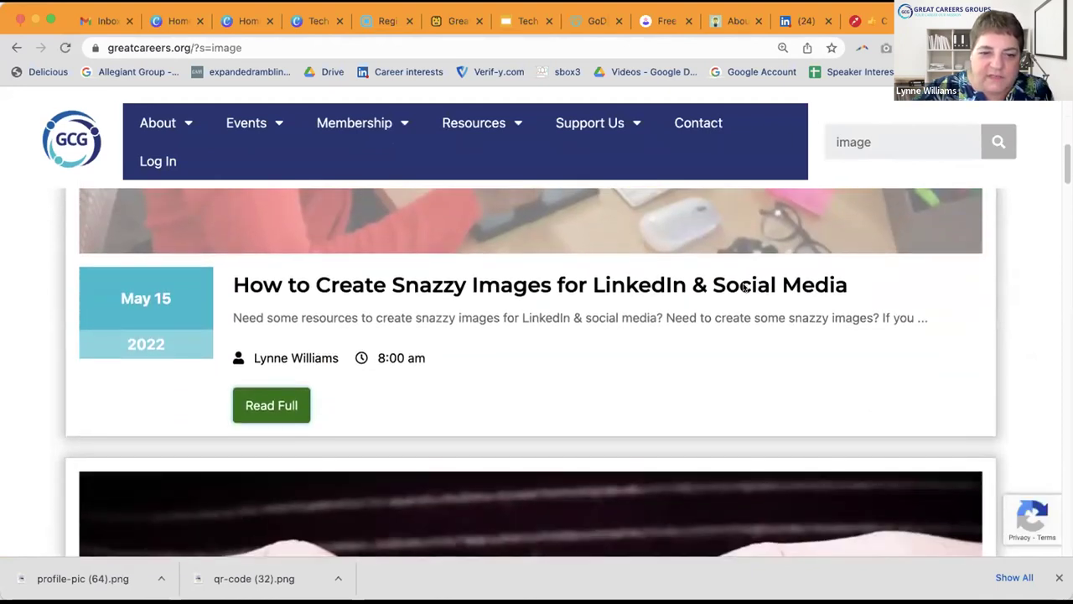
scroll(743, 288, "down", 2)
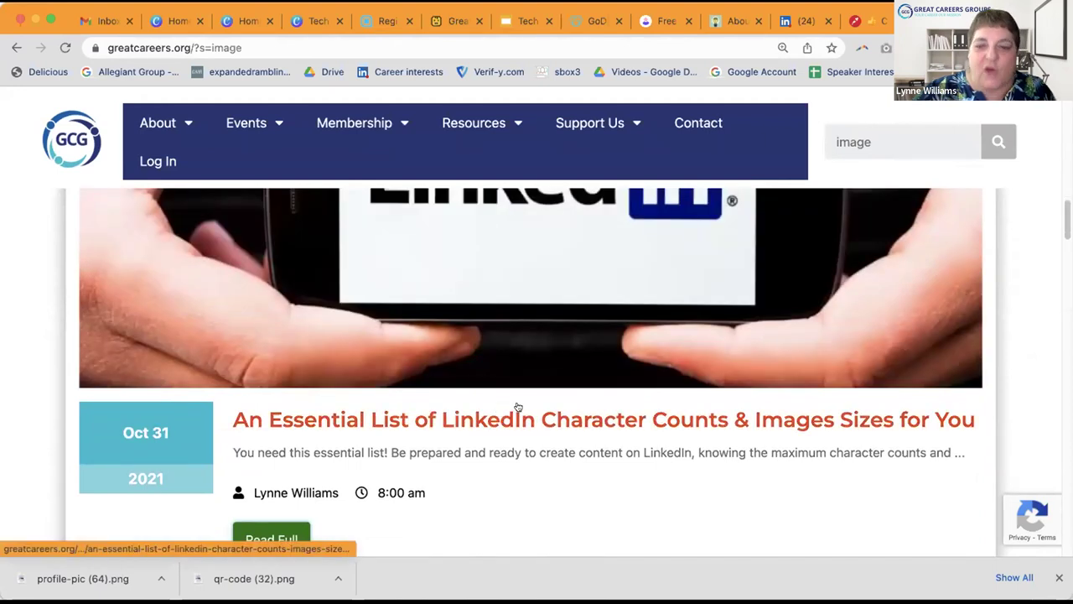
scroll(643, 419, "down", 7)
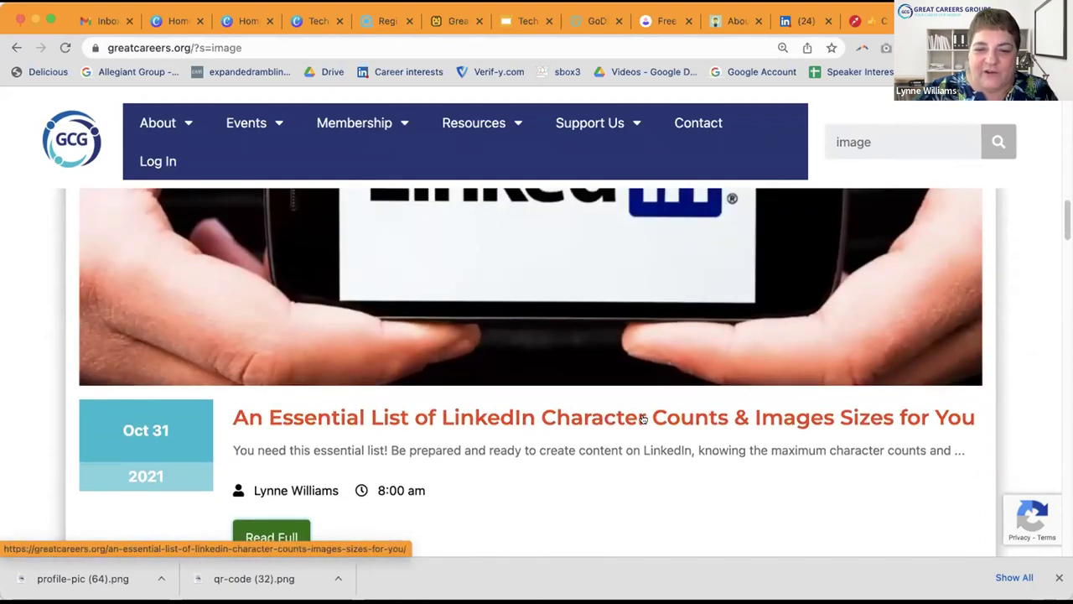
scroll(646, 420, "down", 15)
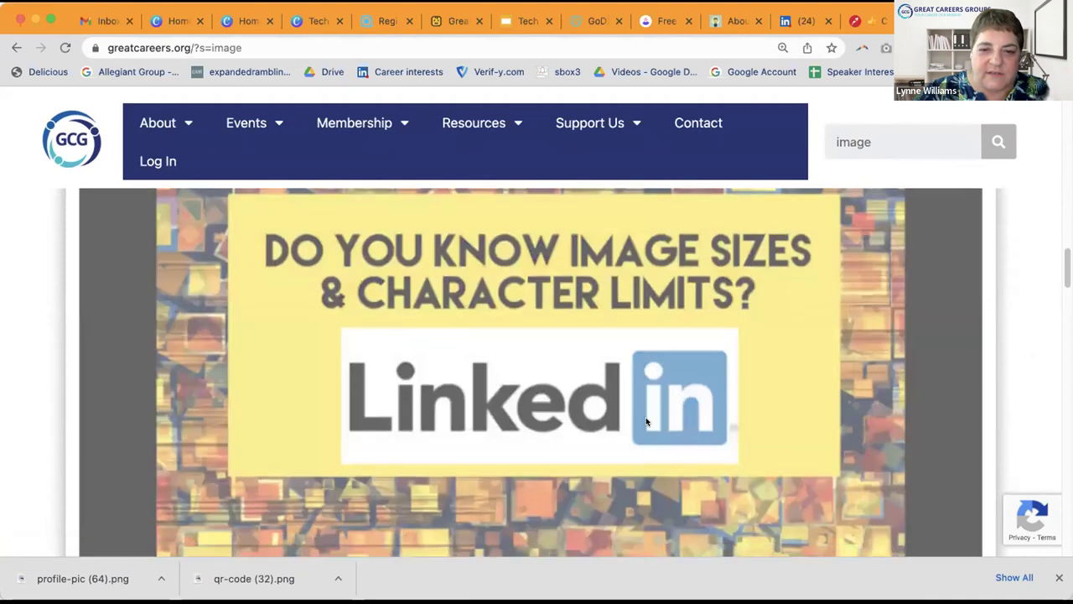
scroll(647, 420, "up", 10)
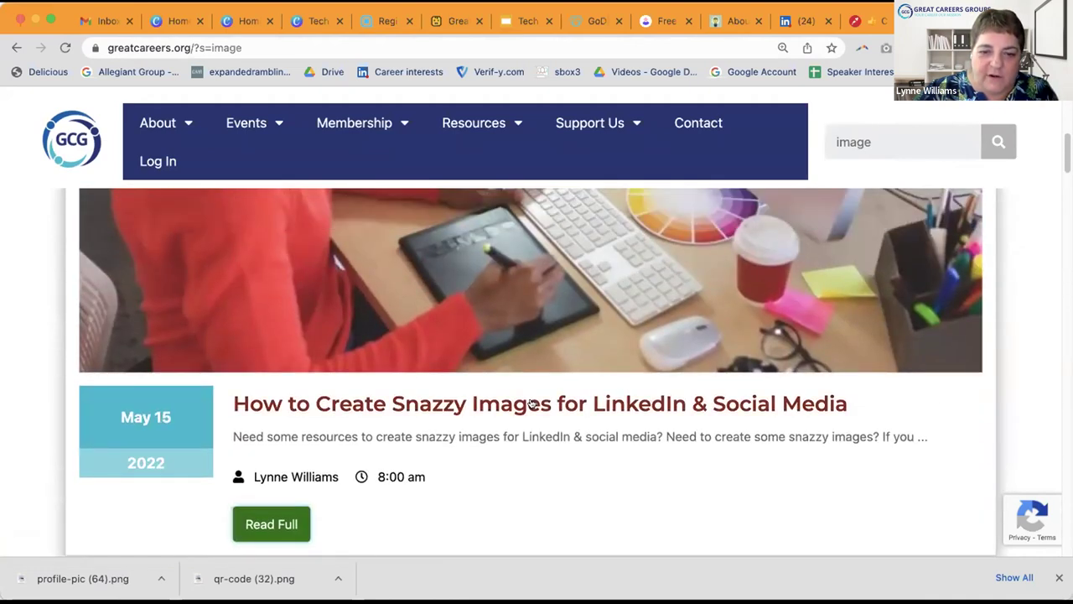
left_click(532, 405)
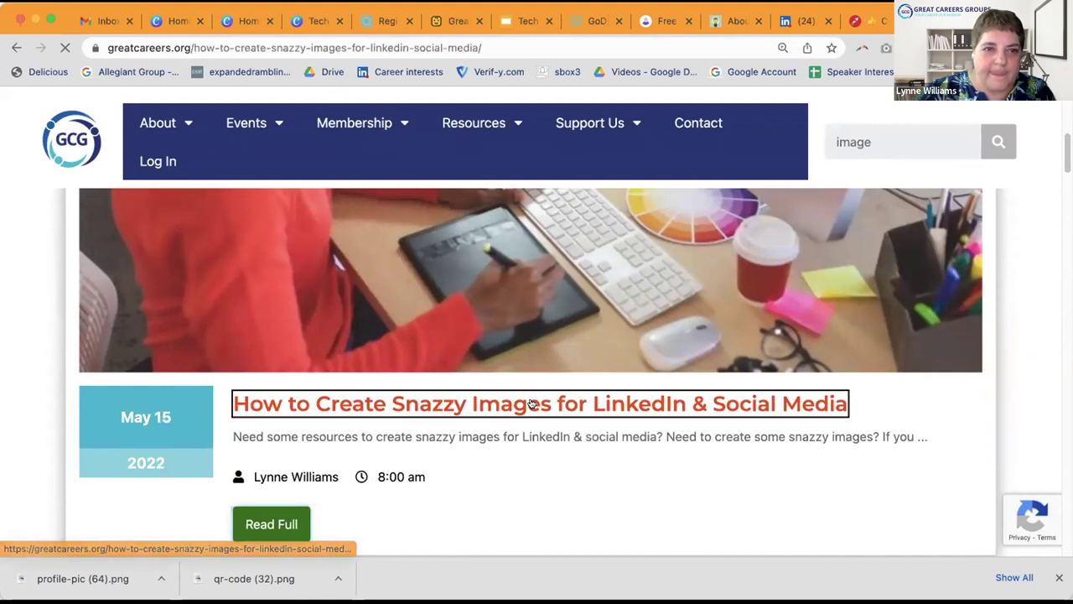
Step: Read through the Snazzy Images article's stock-photo list, Next Steps and author bio
scroll(536, 330, "down", 5)
scroll(537, 330, "down", 10)
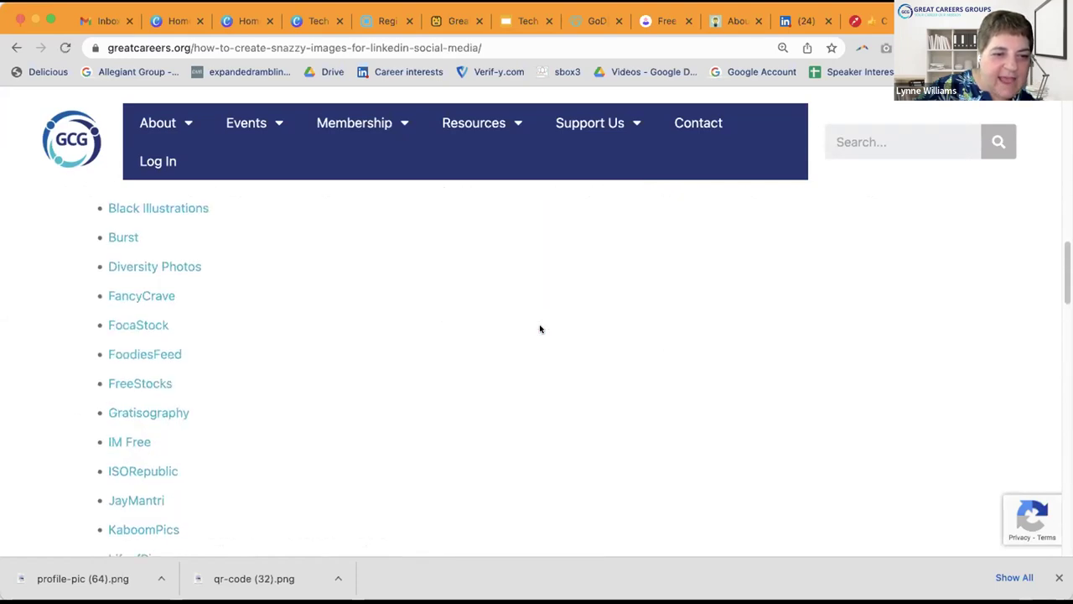
scroll(540, 329, "down", 10)
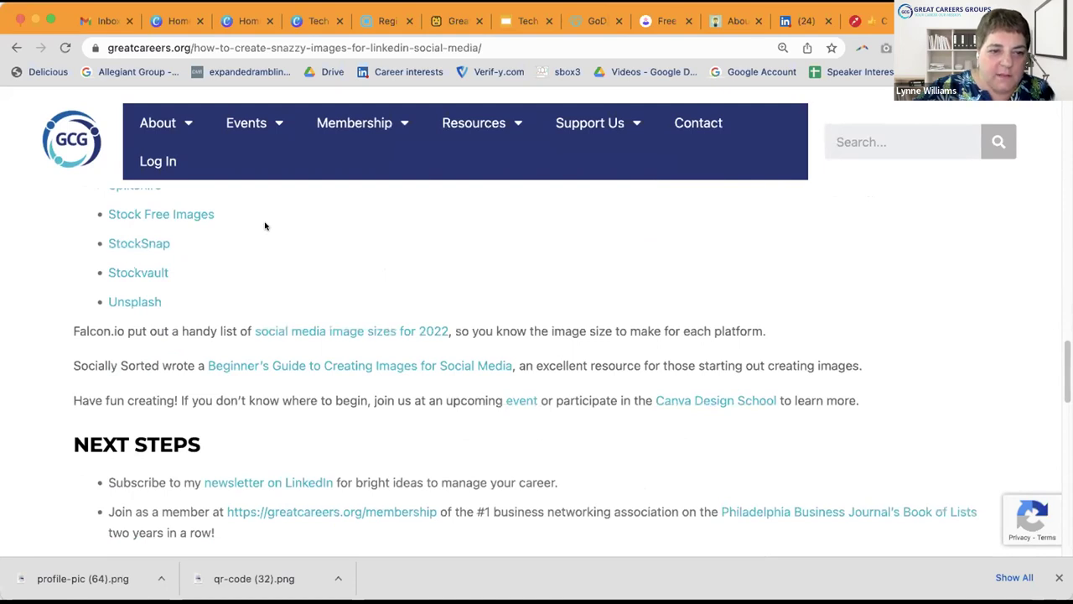
scroll(367, 243, "down", 2)
scroll(368, 243, "down", 2)
scroll(367, 243, "down", 3)
scroll(367, 244, "down", 6)
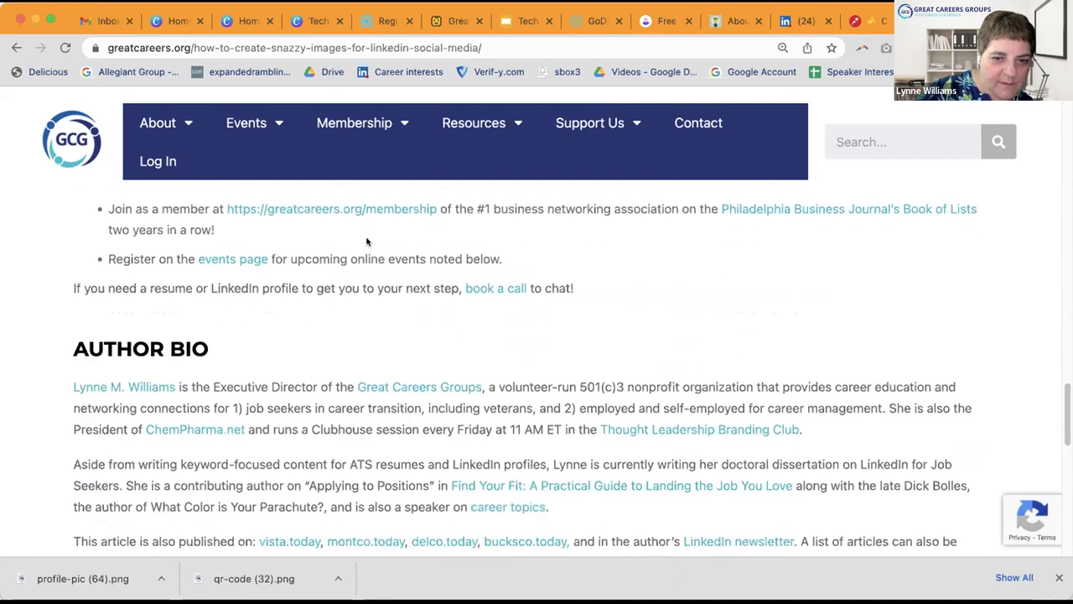
scroll(367, 242, "up", 15)
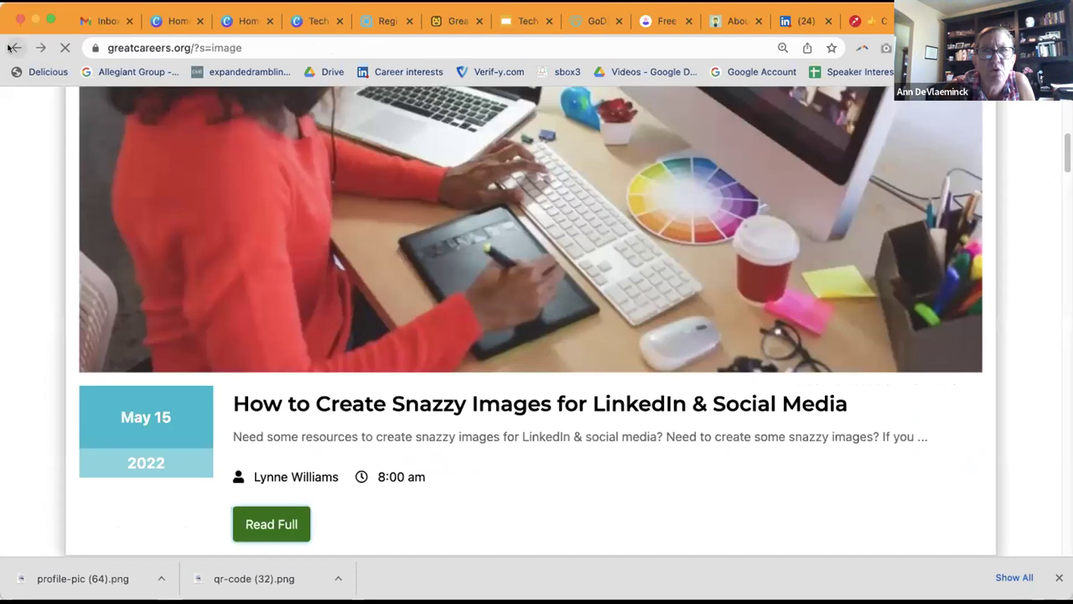
Step: Reopen the Snazzy Images for LinkedIn & Social Media article from the results and read to Next Steps
scroll(502, 371, "down", 6)
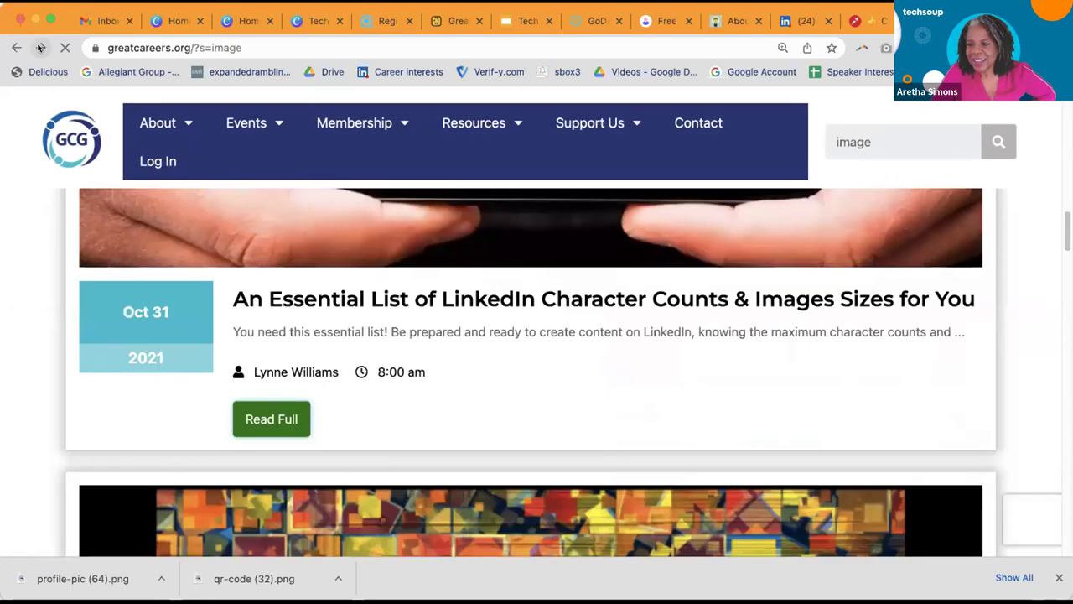
scroll(464, 293, "up", 2)
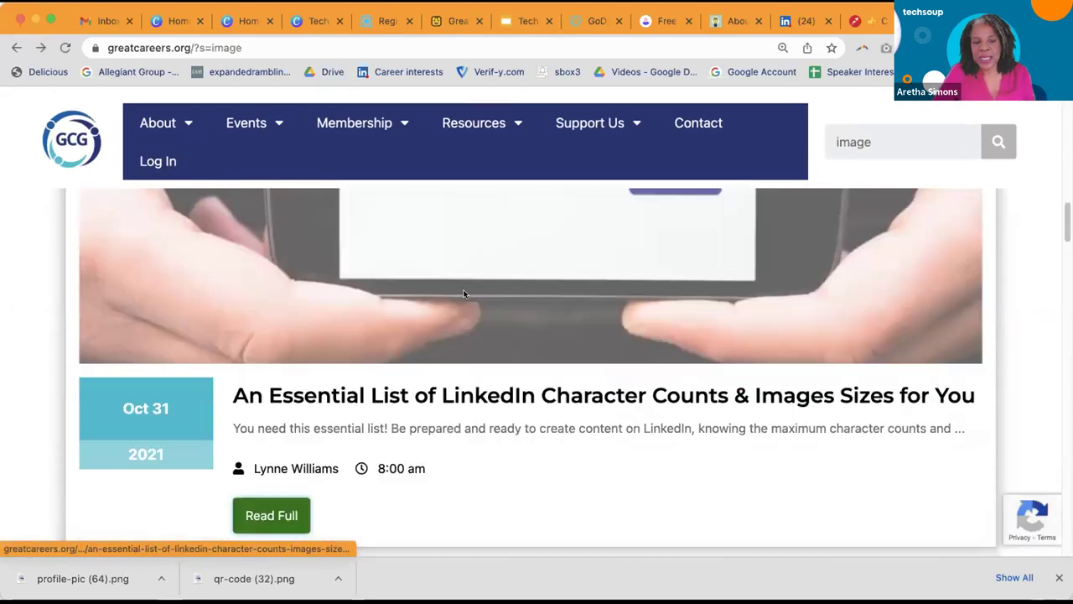
scroll(466, 290, "up", 6)
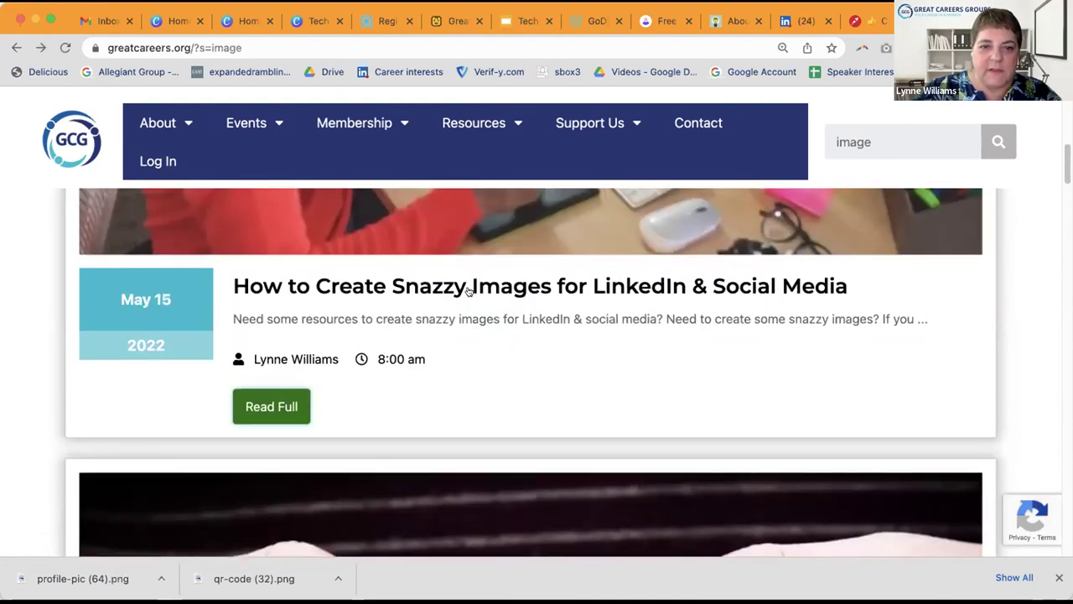
left_click(461, 289)
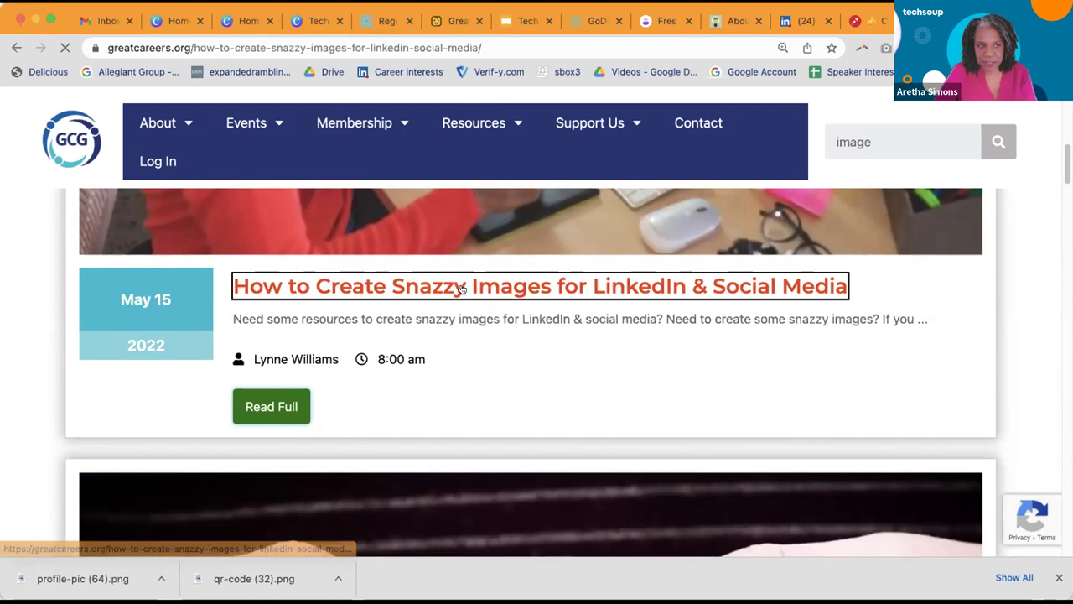
scroll(463, 284, "down", 8)
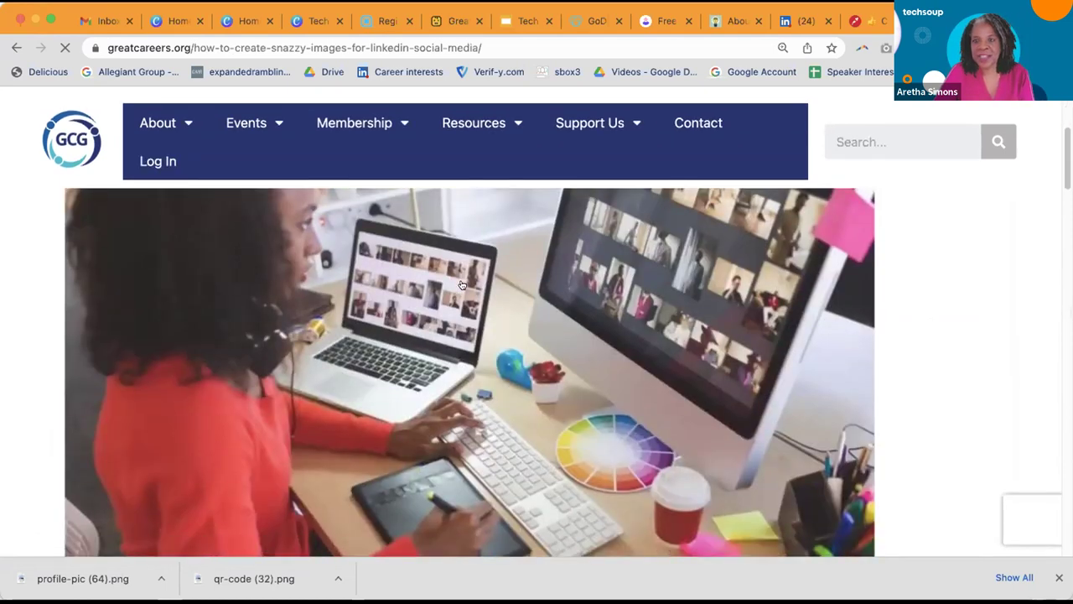
scroll(465, 280, "down", 5)
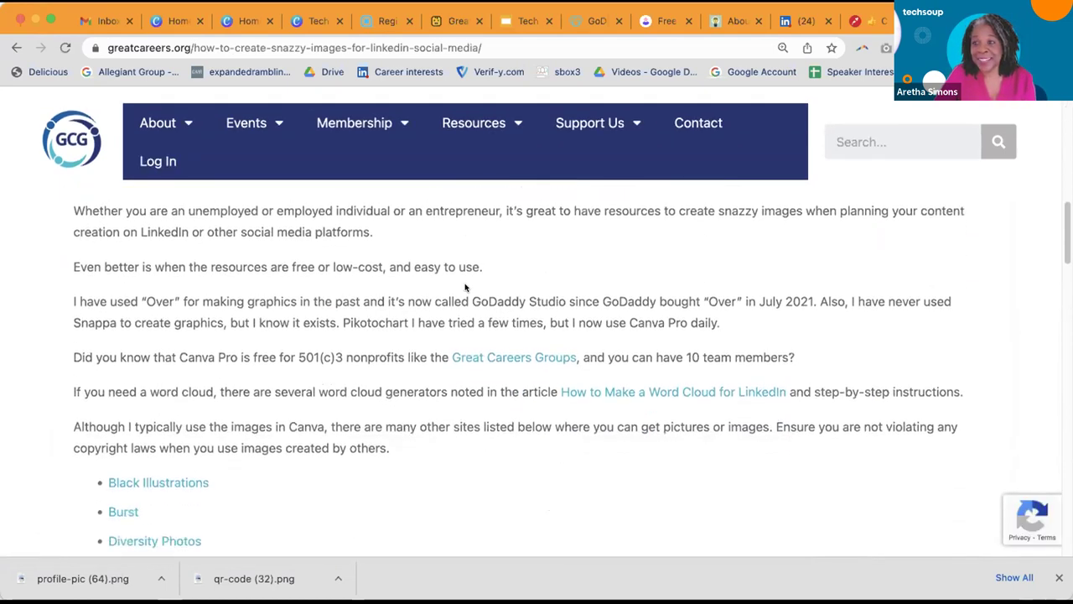
scroll(465, 285, "down", 2)
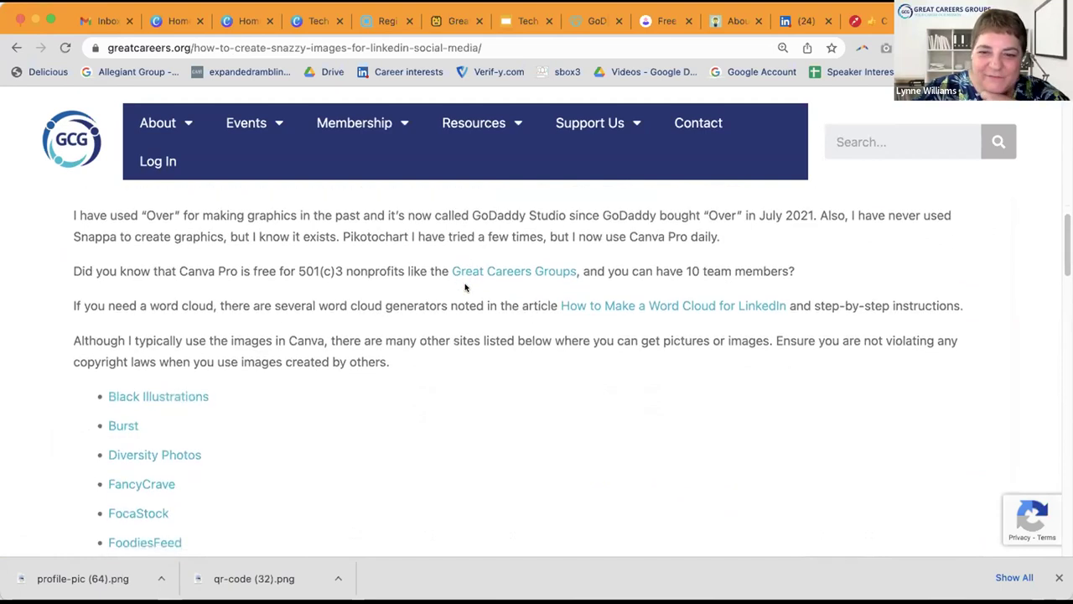
scroll(464, 283, "down", 3)
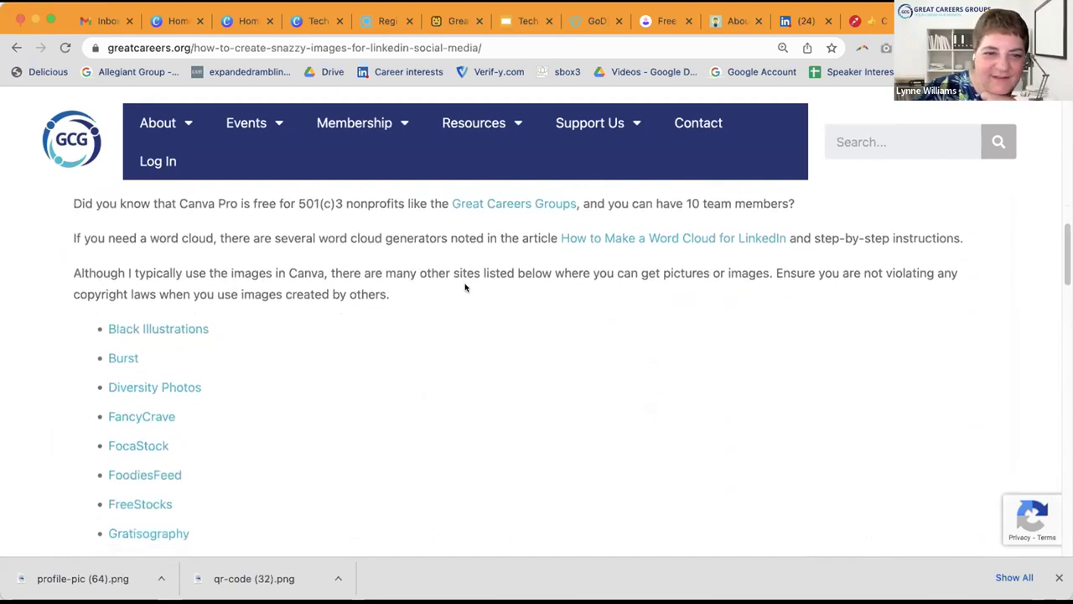
scroll(464, 288, "down", 15)
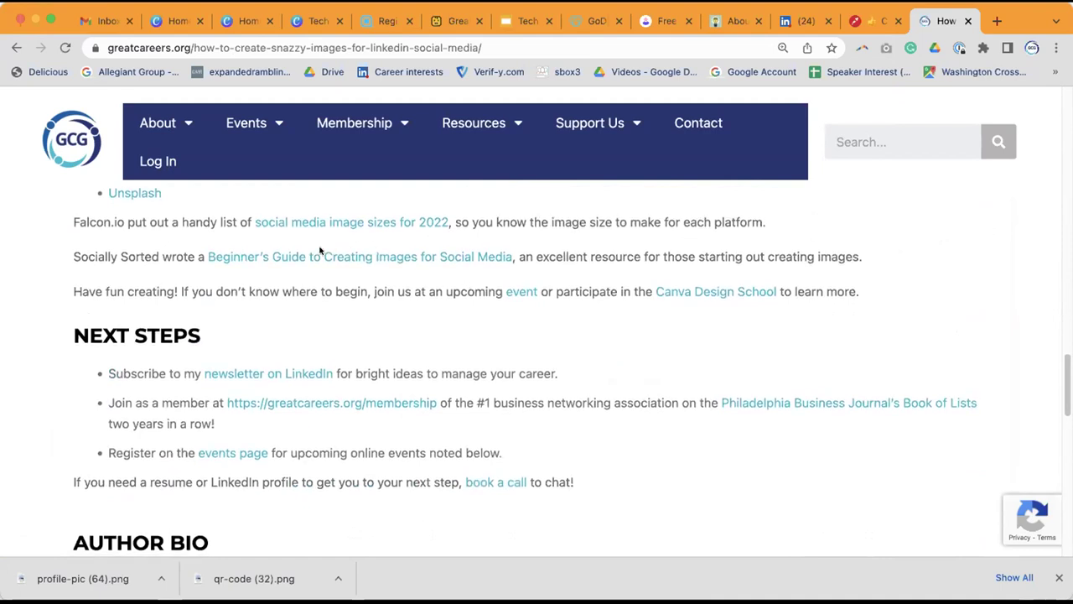
Step: Open Brandwatch's social media image sizes for 2022 guide and accept its cookie banner
left_click(340, 221)
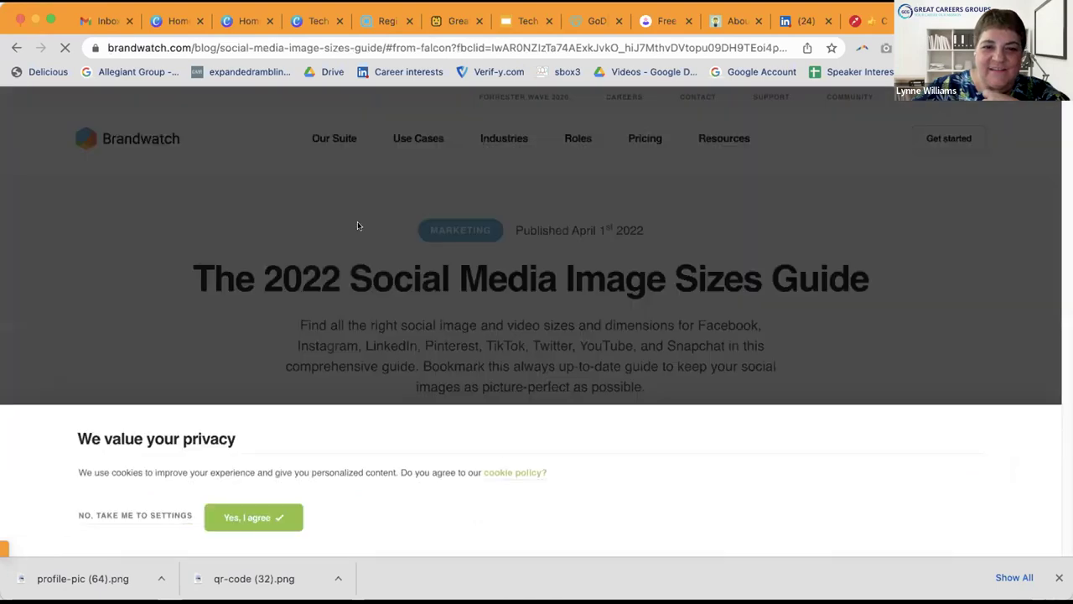
left_click(244, 516)
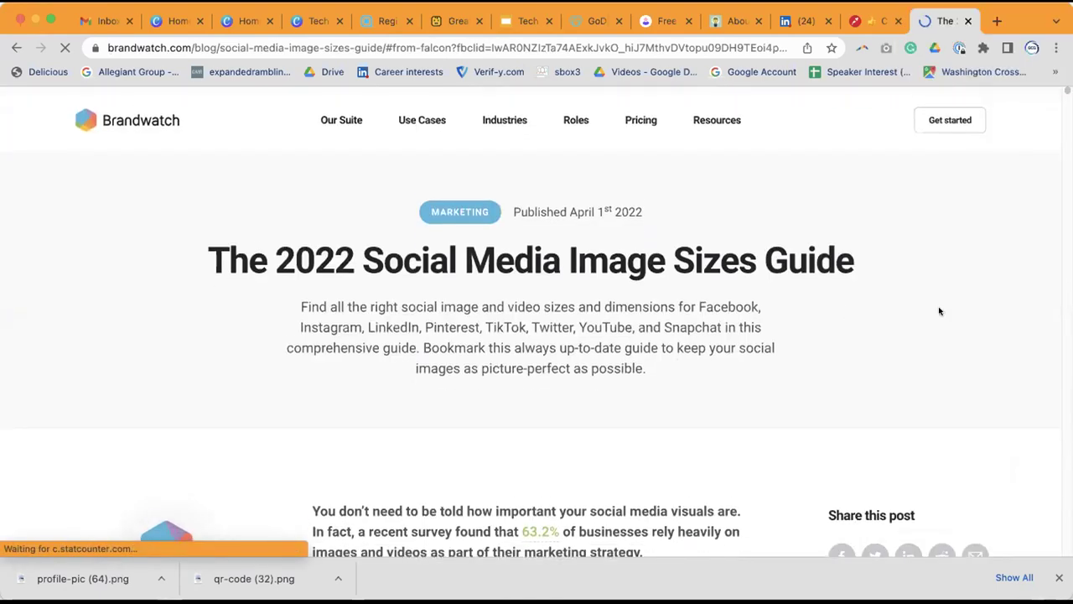
scroll(939, 311, "down", 2)
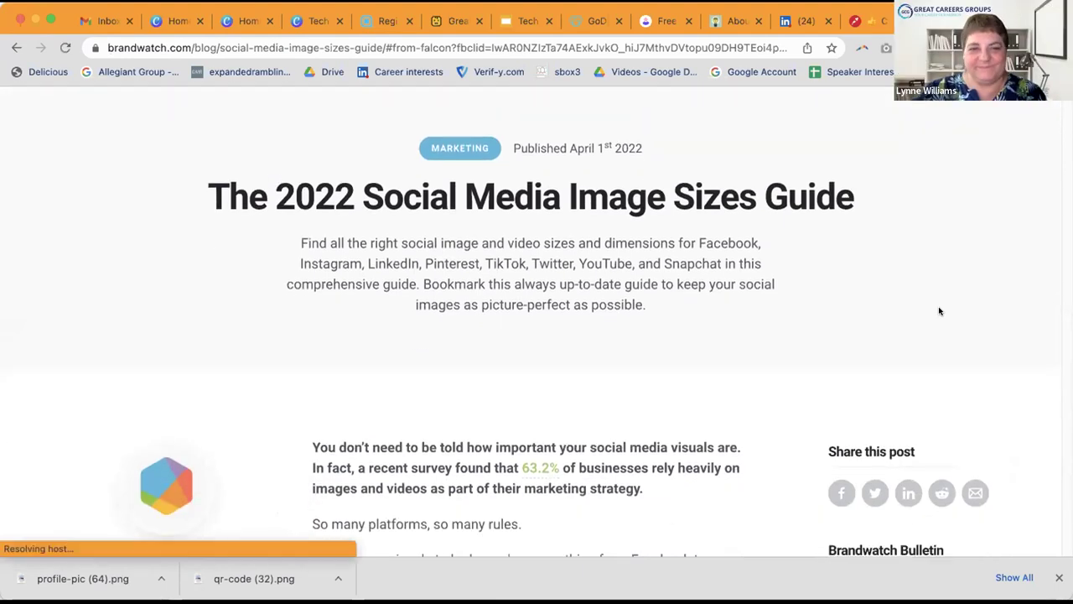
scroll(939, 307, "down", 6)
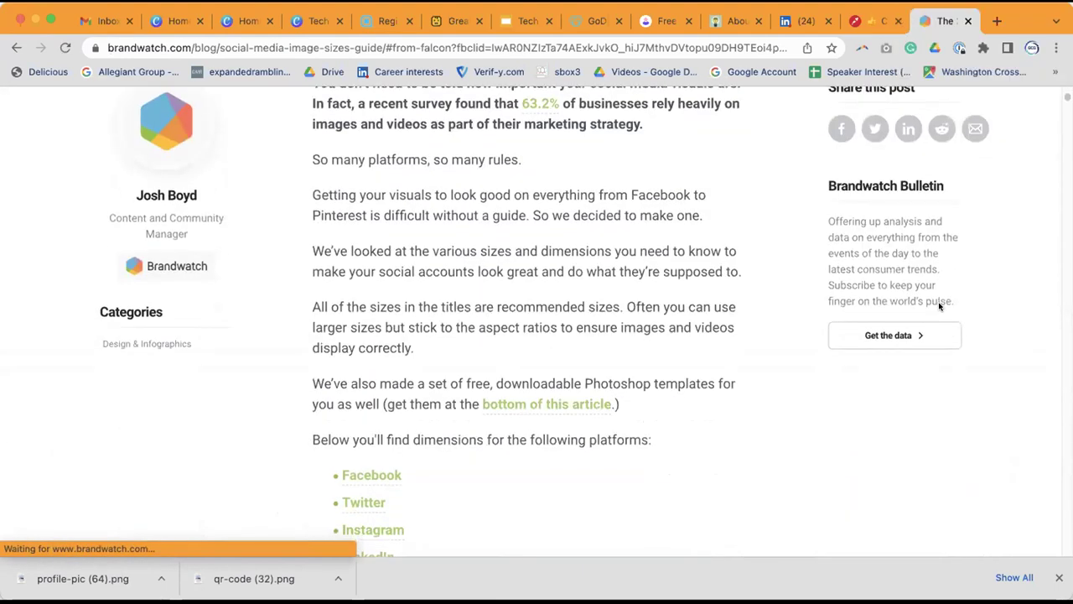
scroll(939, 307, "up", 2)
scroll(939, 307, "up", 6)
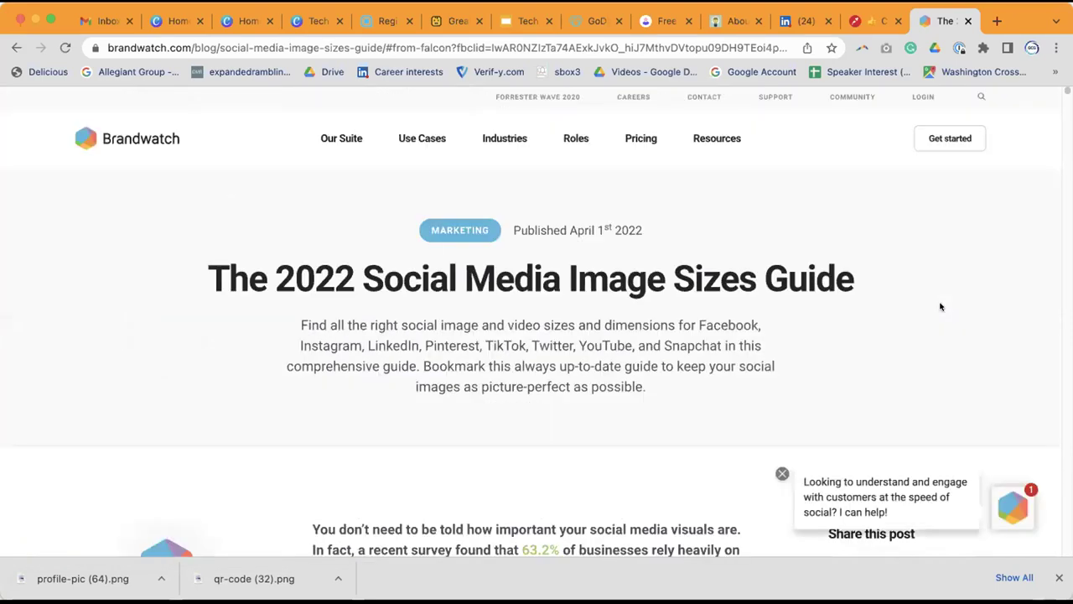
Step: Read the Brandwatch guide, then close the image colour picker tab
scroll(940, 307, "down", 1)
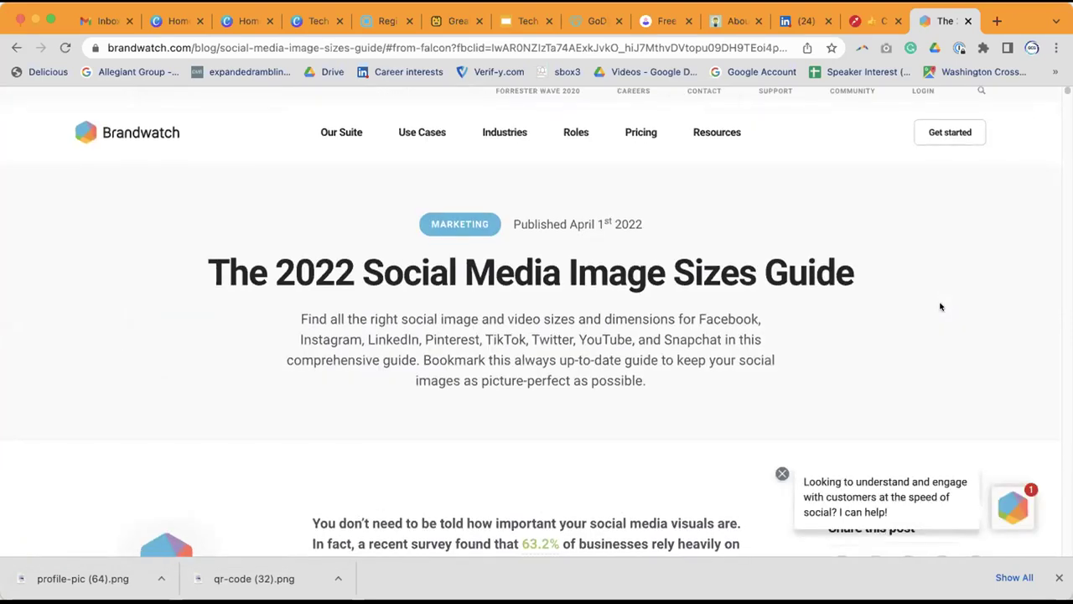
scroll(773, 221, "down", 2)
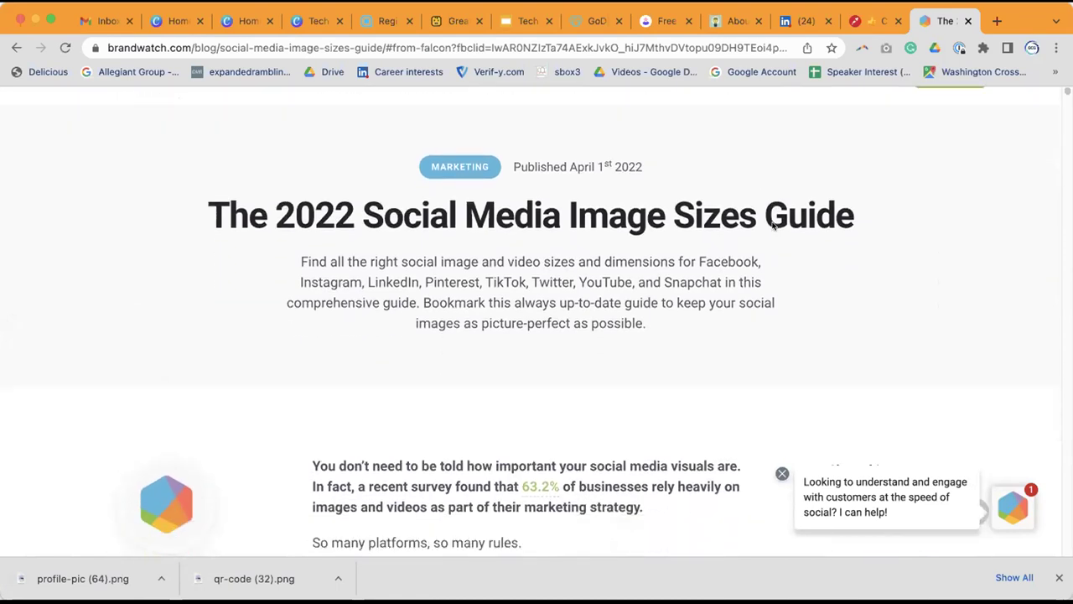
scroll(774, 221, "up", 2)
scroll(774, 222, "down", 2)
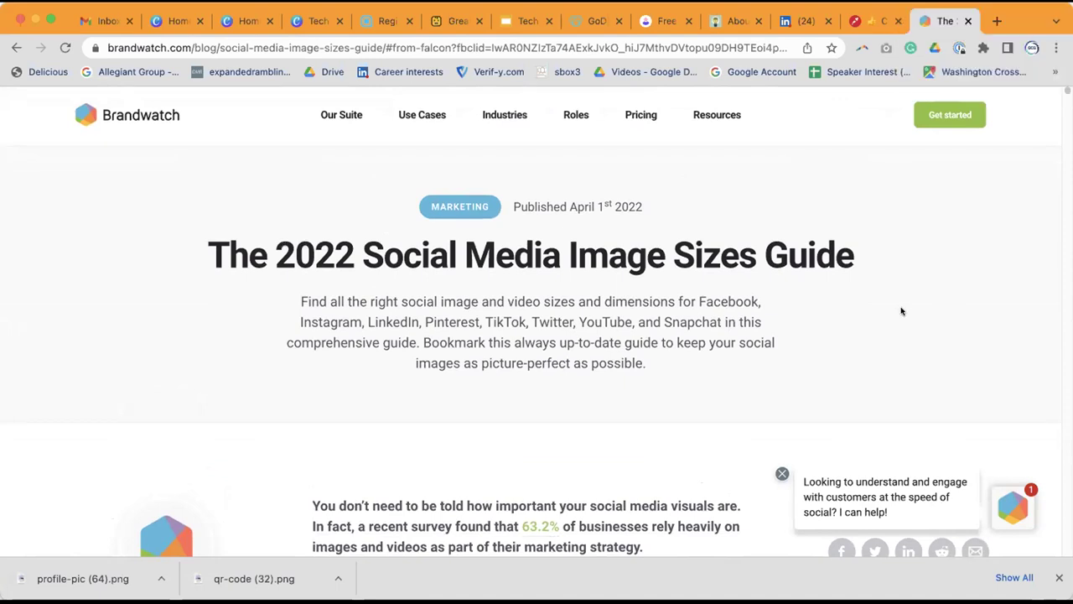
scroll(901, 311, "down", 10)
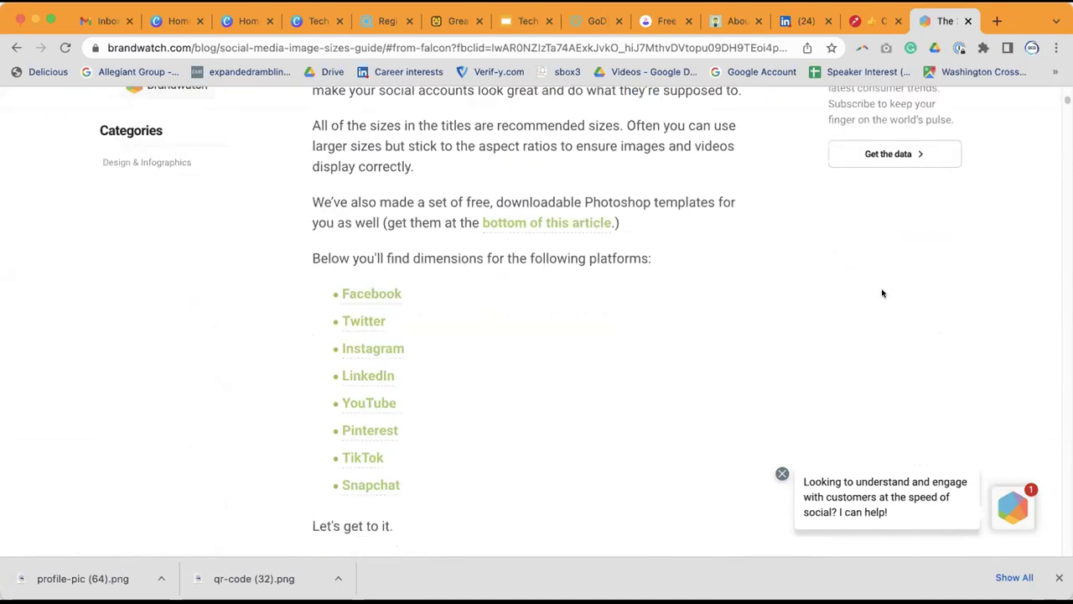
scroll(882, 293, "down", 2)
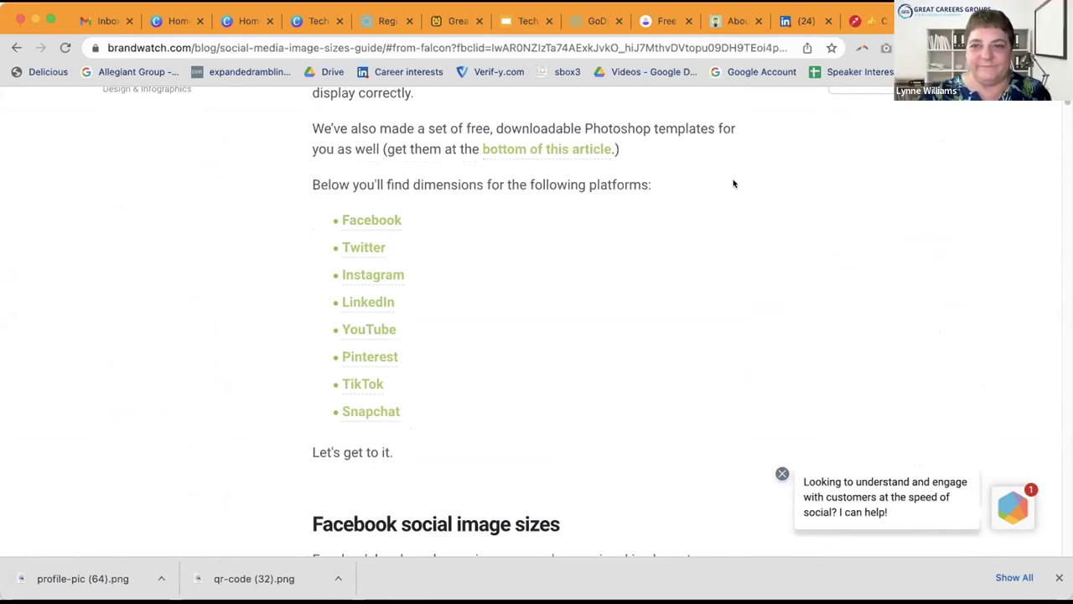
left_click(876, 20)
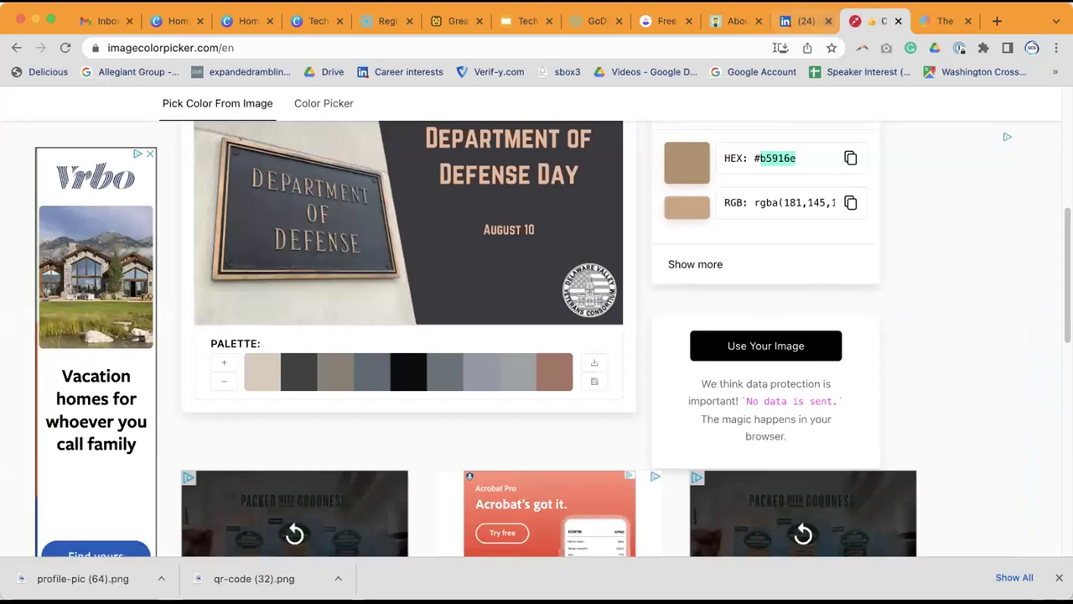
left_click(898, 21)
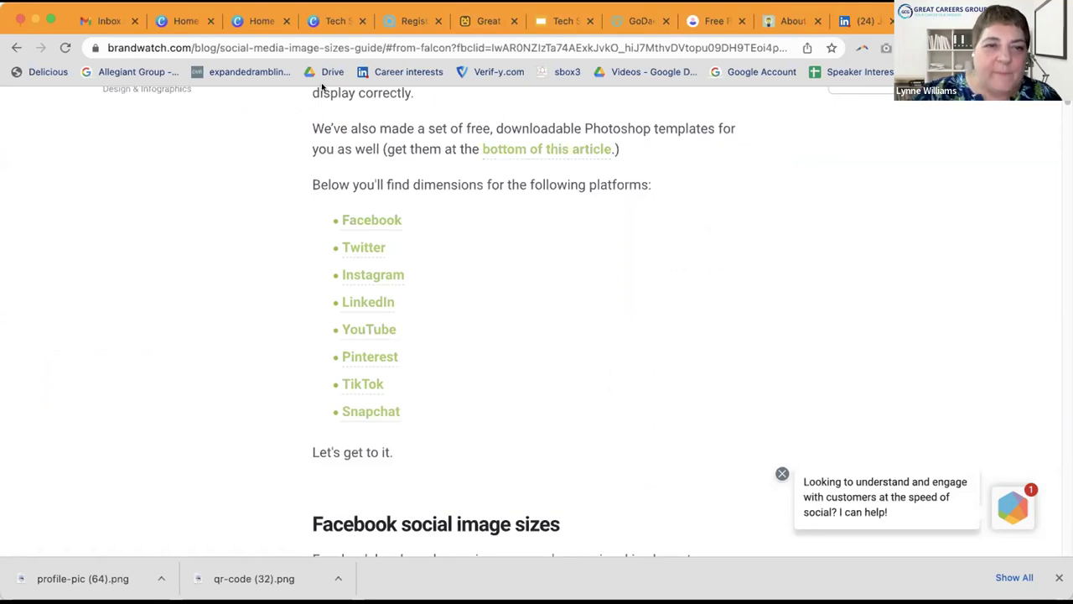
Step: Go to Canva Home and open the Great Careers PHL's team page
left_click(260, 22)
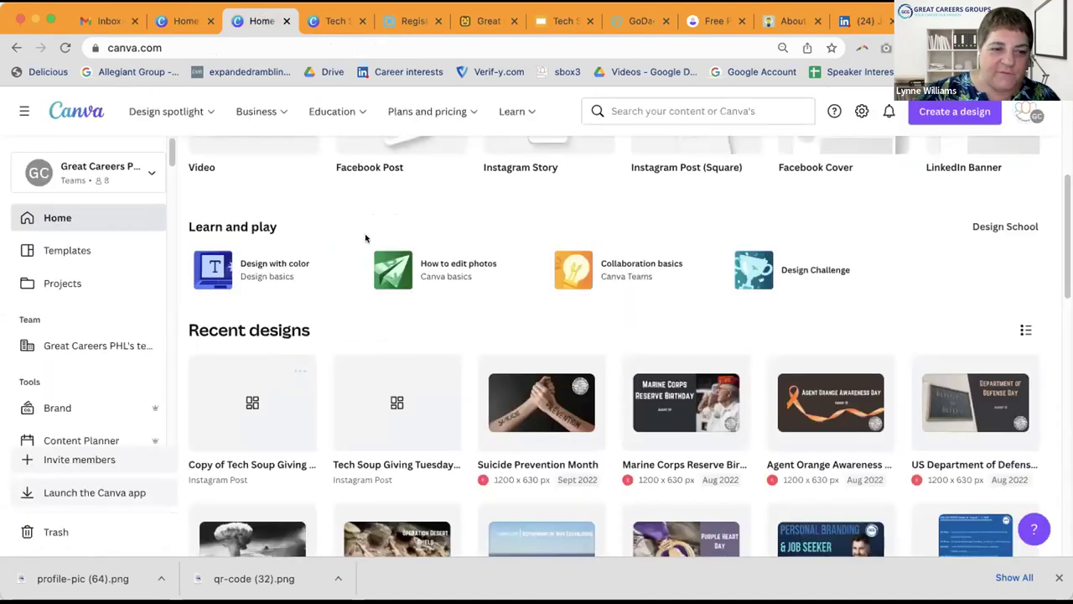
scroll(88, 221, "down", 1)
scroll(88, 216, "down", 3)
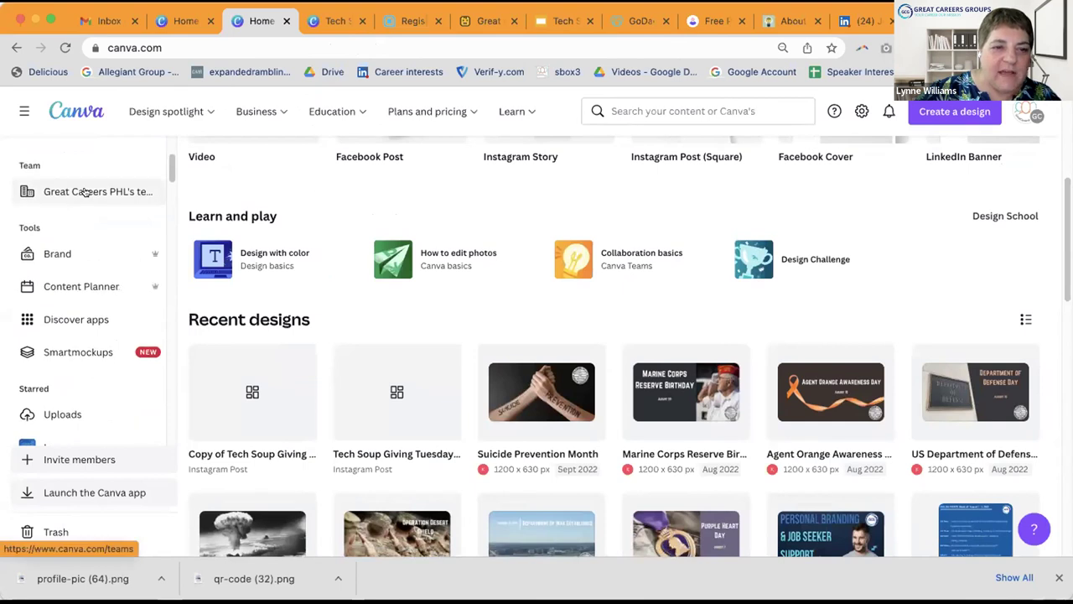
left_click(83, 192)
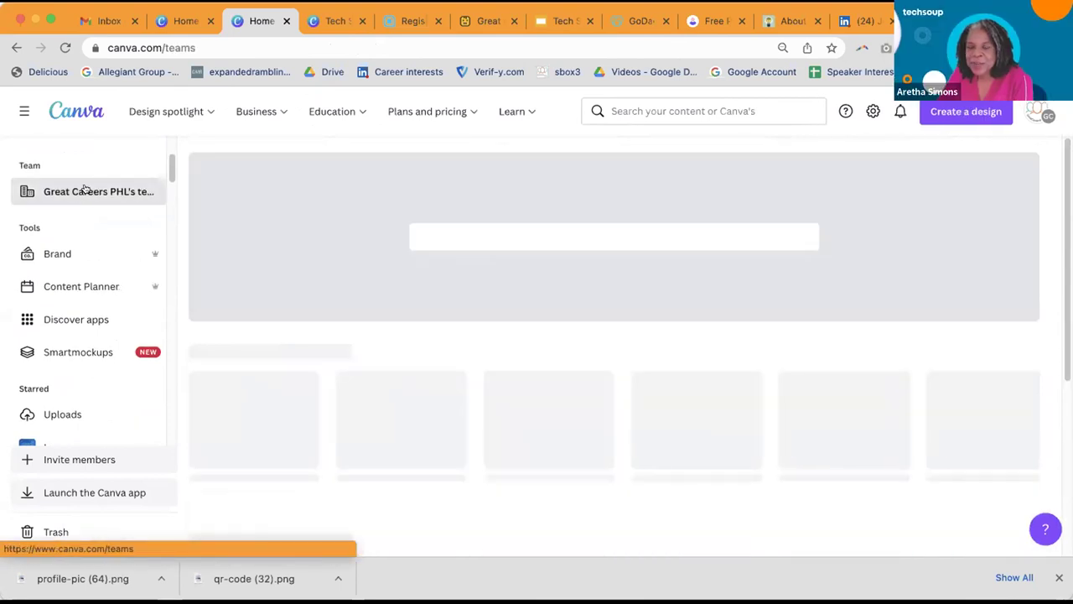
Step: Show the team's folders and browse Banners, Career Tip Tuesday, Celebrations and Funny Friday 2022
scroll(345, 254, "down", 2)
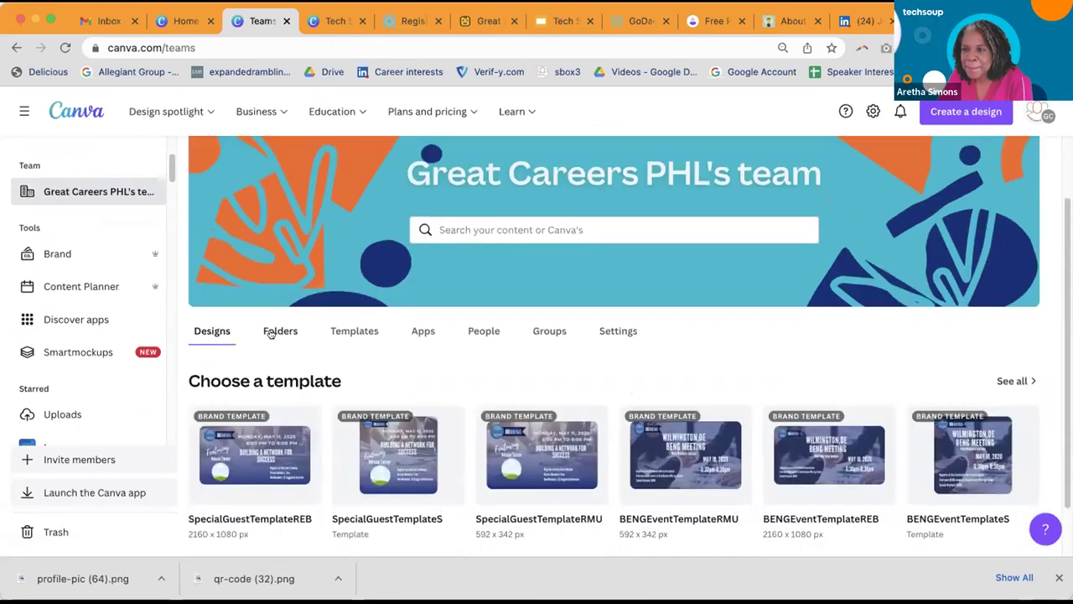
left_click(277, 331)
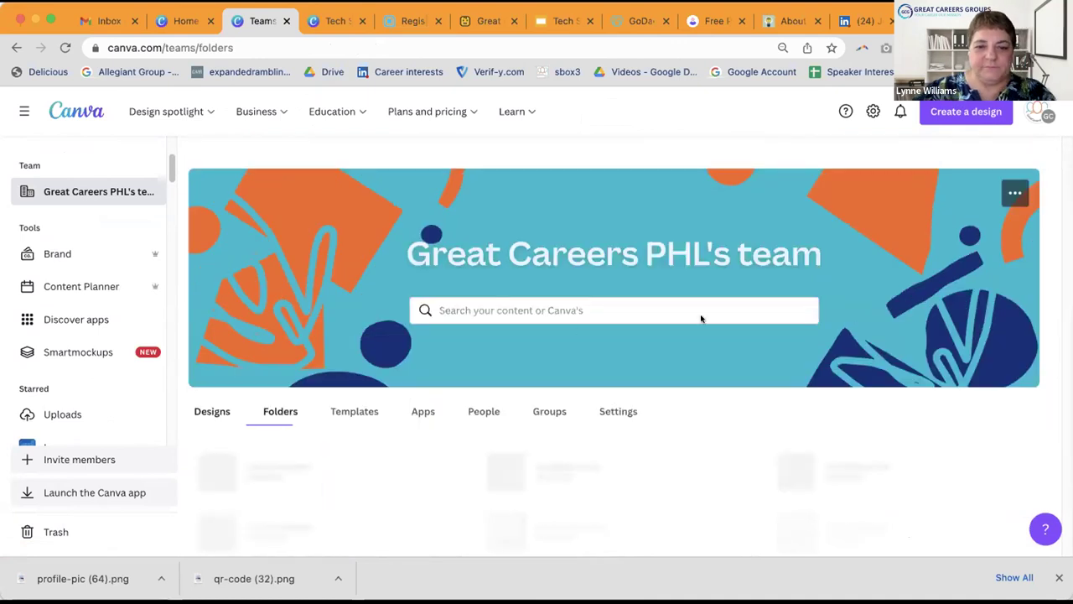
scroll(676, 290, "down", 2)
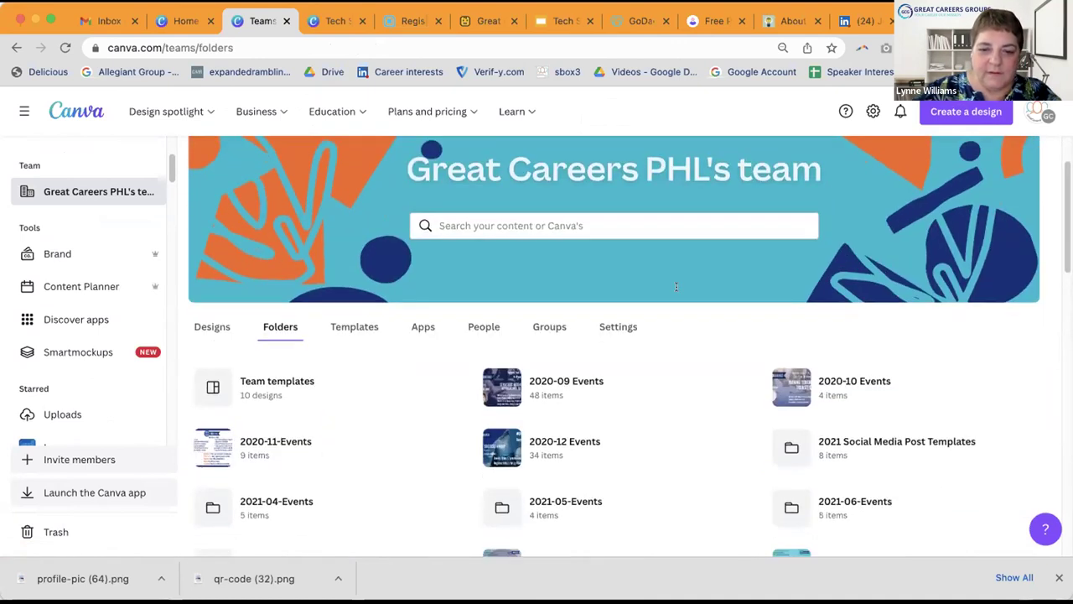
scroll(676, 290, "down", 3)
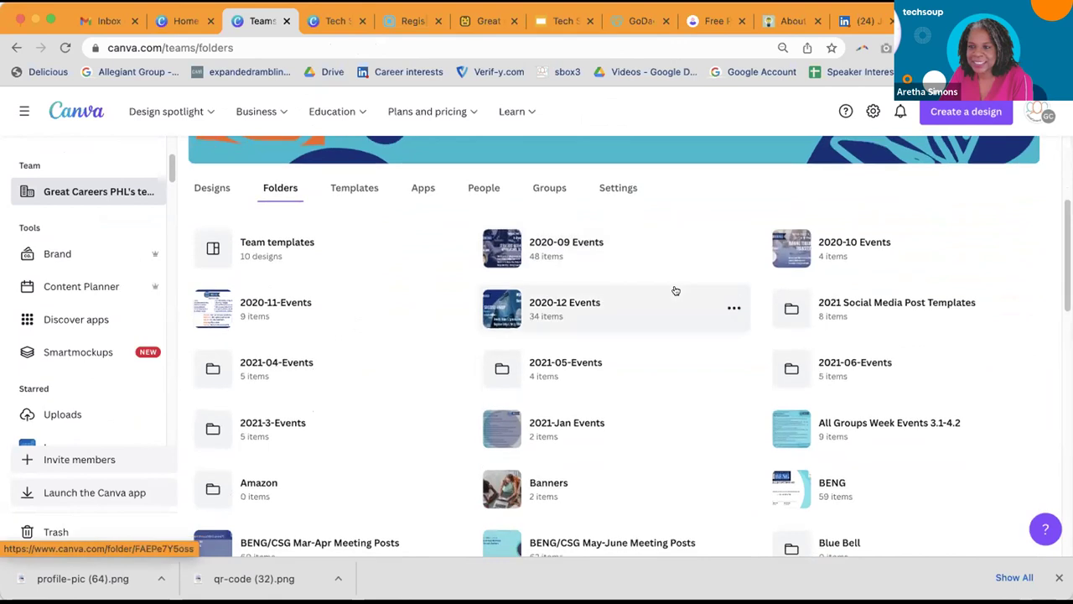
scroll(675, 291, "down", 1)
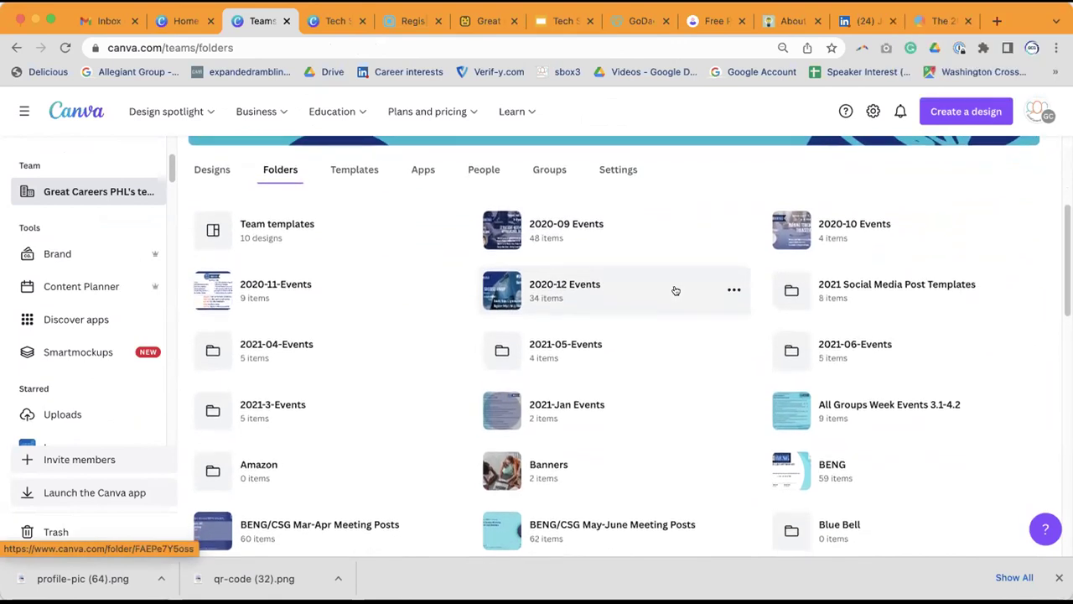
scroll(676, 290, "up", 1)
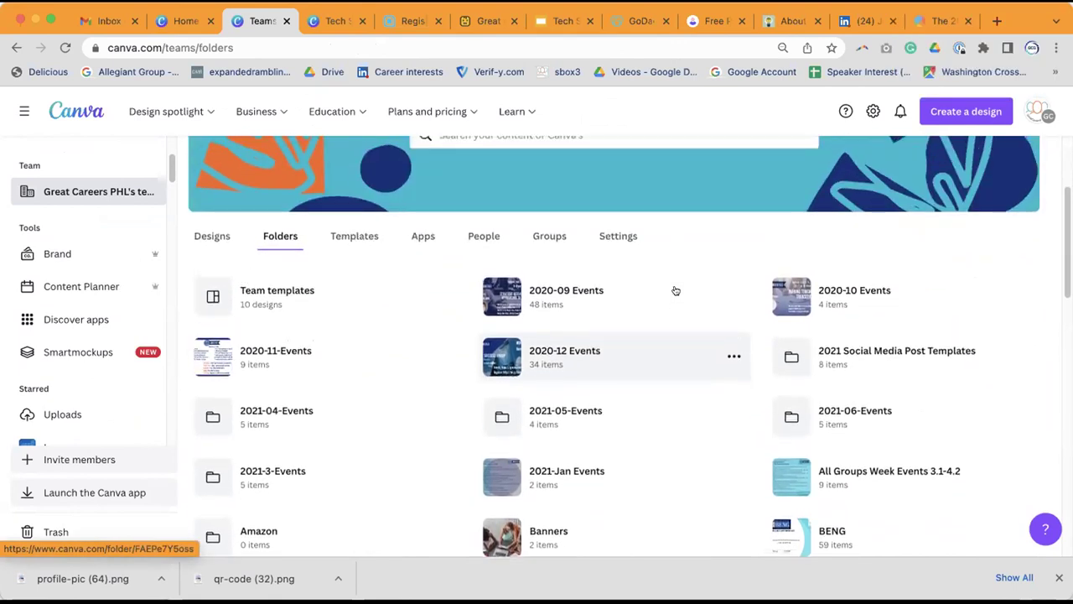
scroll(676, 290, "down", 3)
scroll(676, 290, "down", 2)
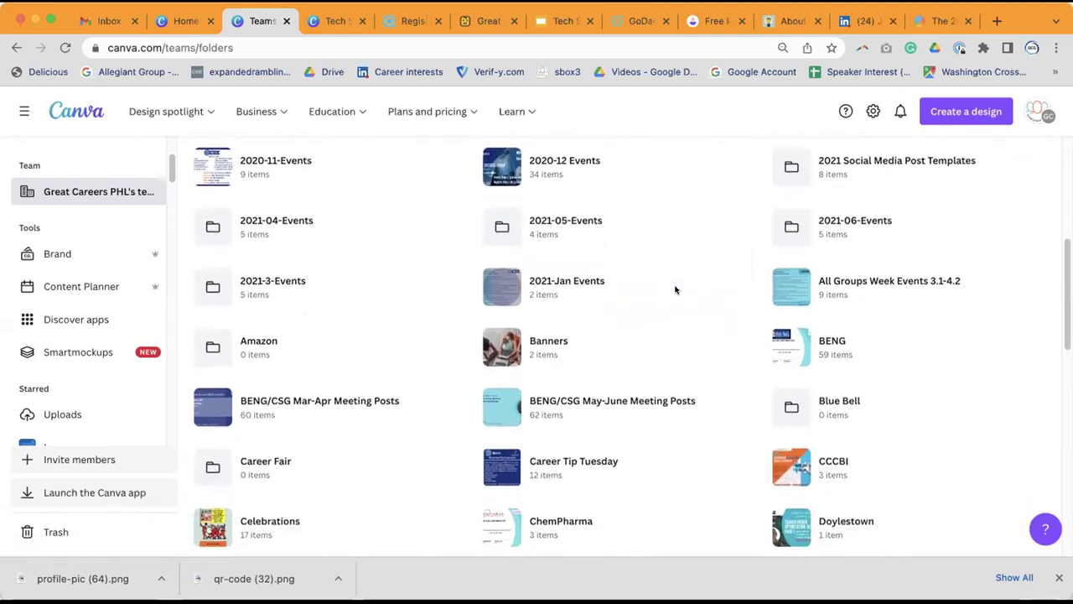
scroll(676, 290, "down", 2)
scroll(676, 290, "down", 2)
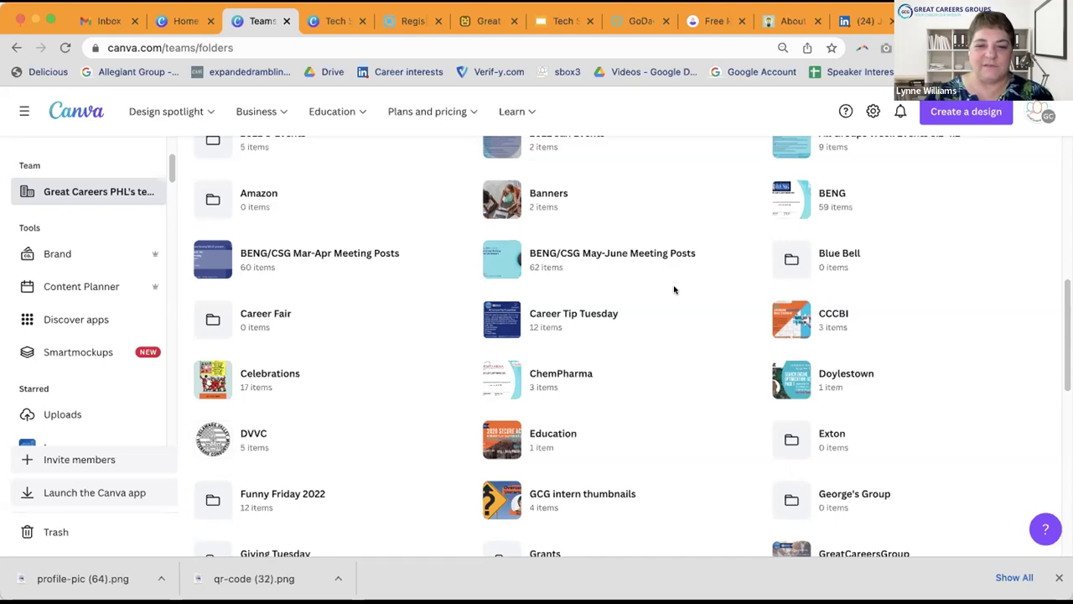
scroll(553, 248, "up", 6)
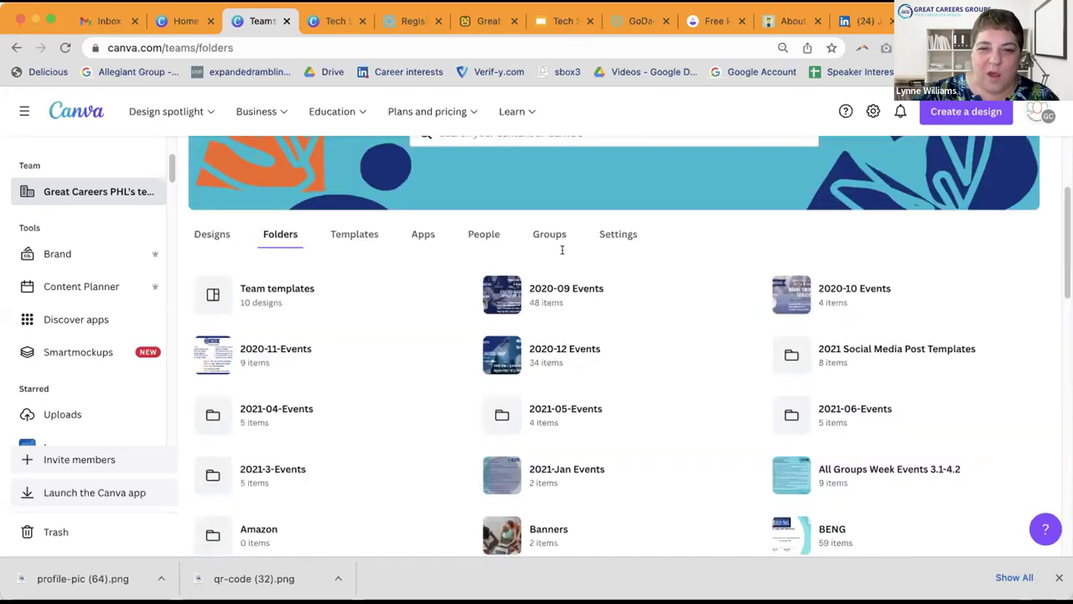
scroll(676, 330, "down", 2)
scroll(677, 336, "down", 2)
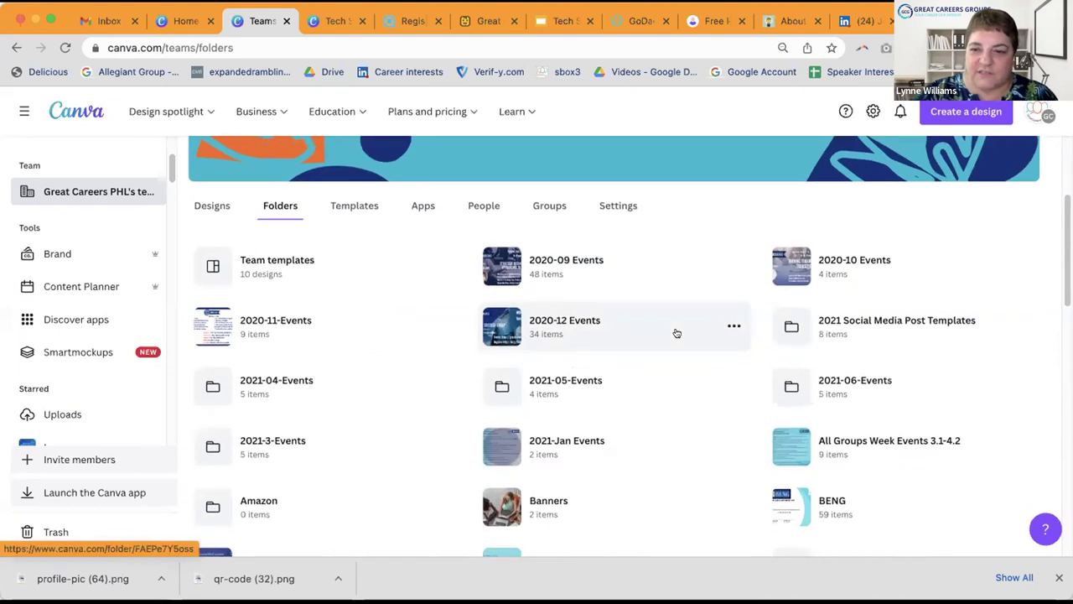
scroll(676, 334, "down", 3)
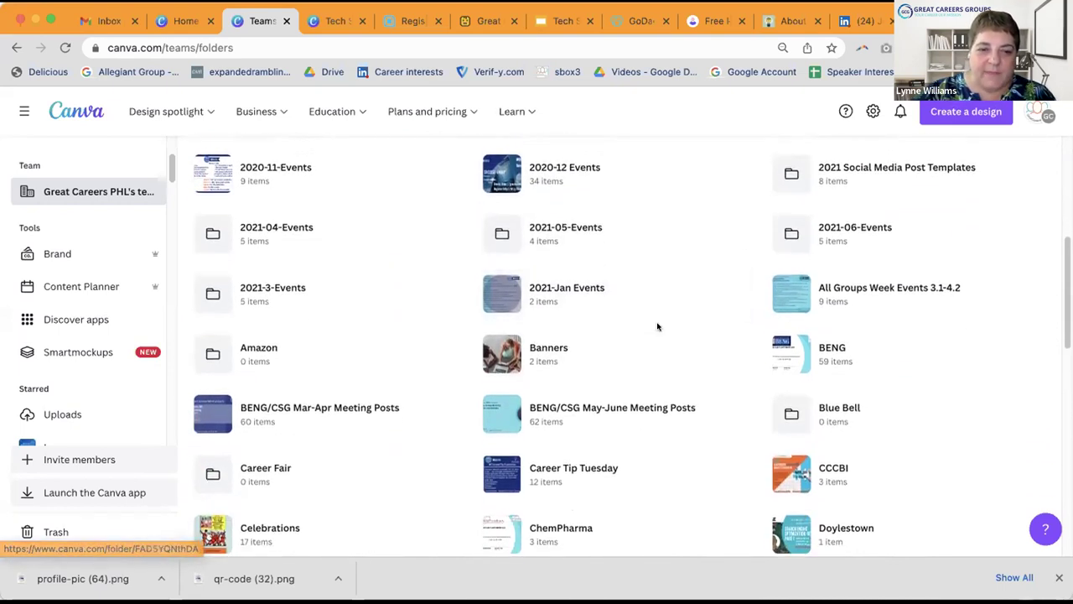
scroll(667, 330, "down", 2)
scroll(657, 326, "up", 6)
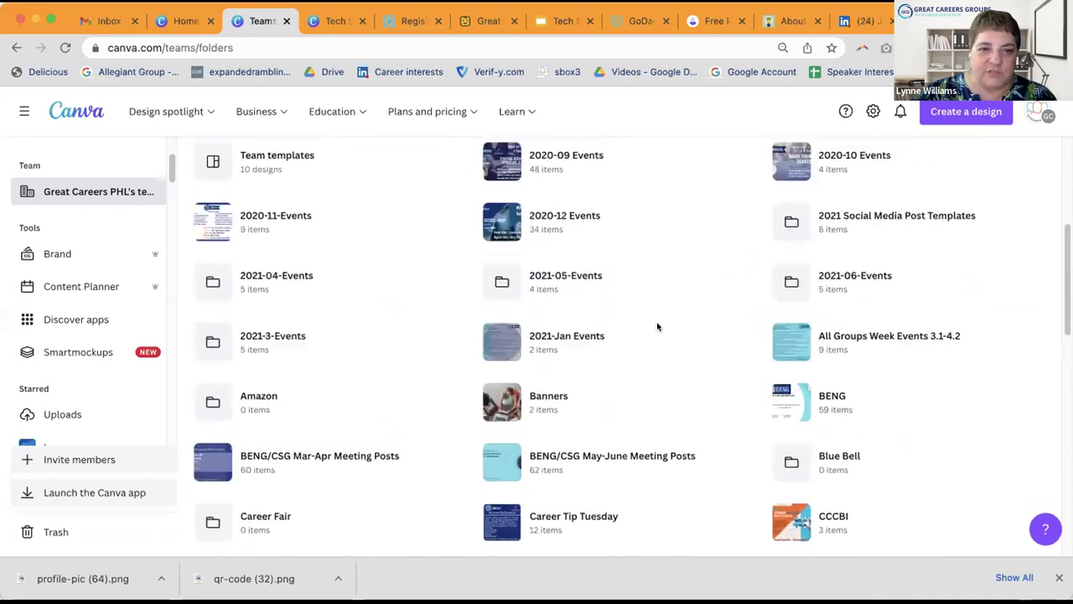
scroll(658, 326, "down", 1)
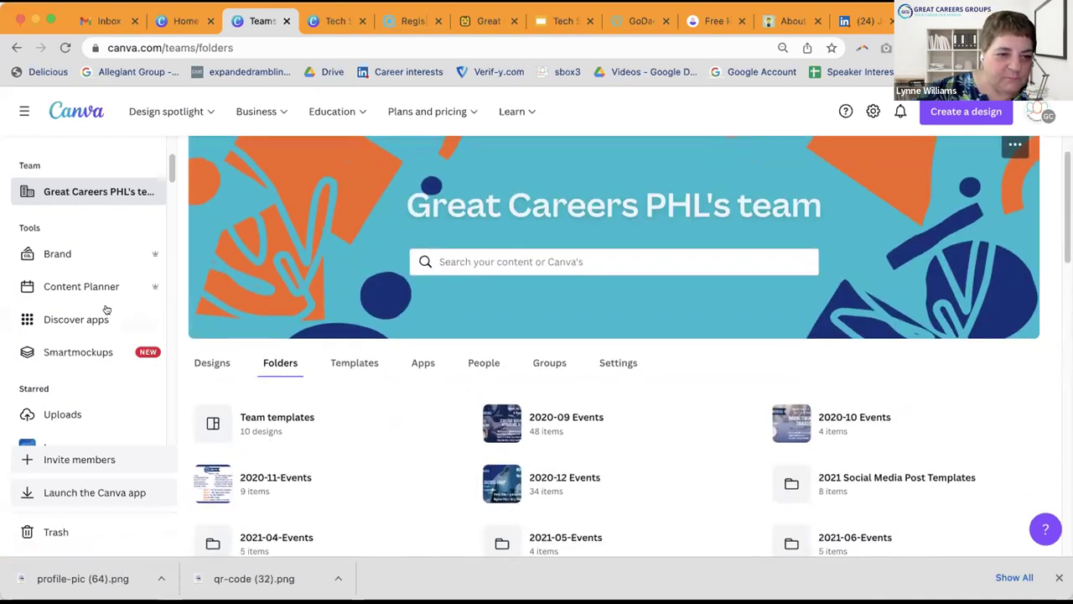
scroll(94, 293, "down", 2)
scroll(94, 293, "down", 7)
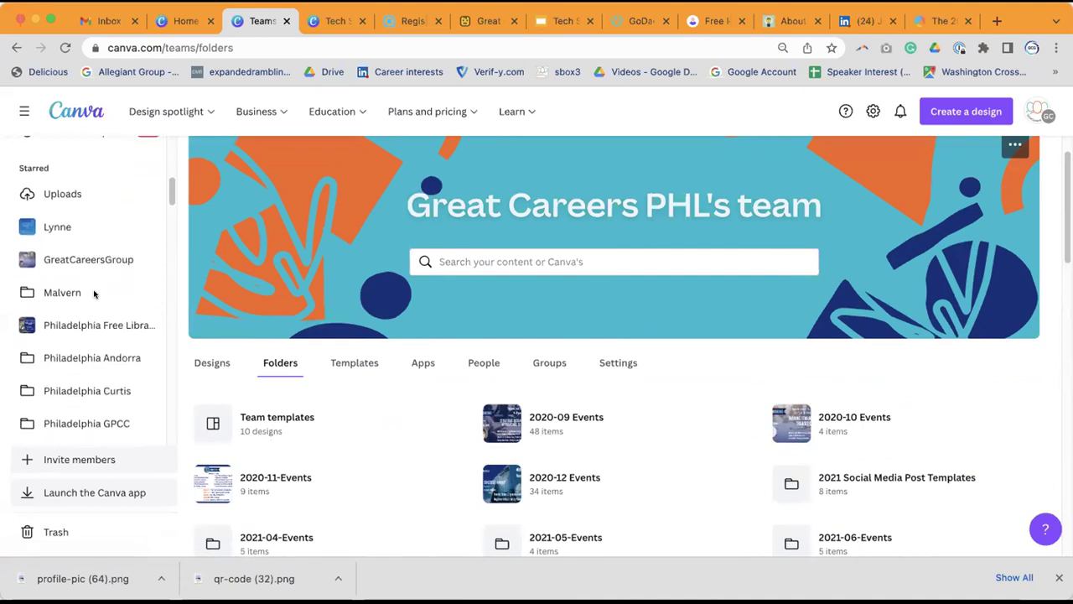
scroll(94, 294, "down", 4)
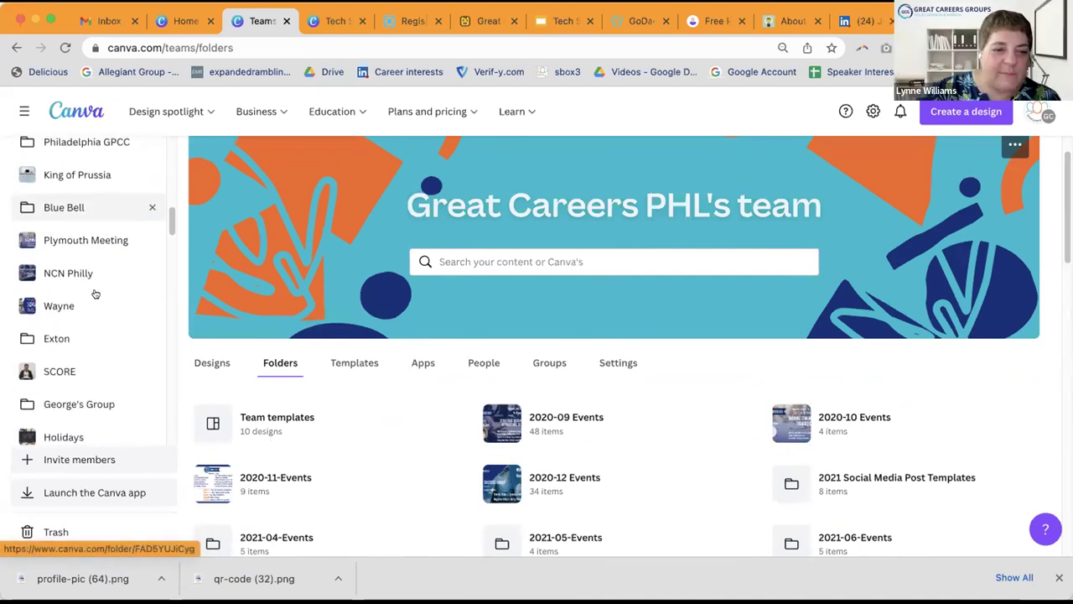
scroll(95, 293, "down", 3)
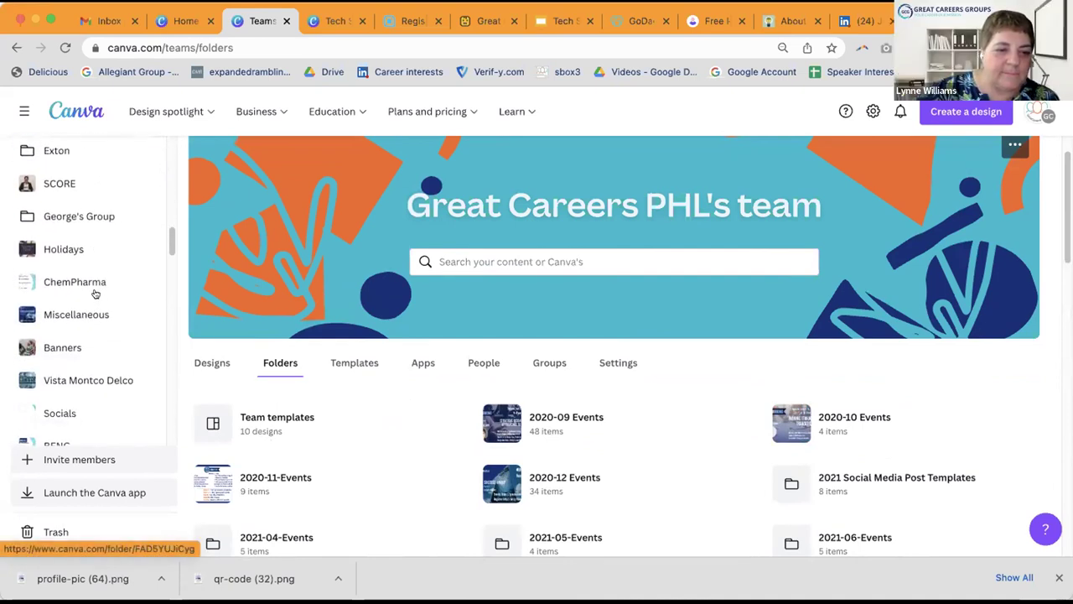
scroll(97, 294, "up", 12)
scroll(96, 294, "up", 6)
scroll(102, 289, "down", 2)
scroll(104, 288, "down", 1)
scroll(105, 285, "up", 4)
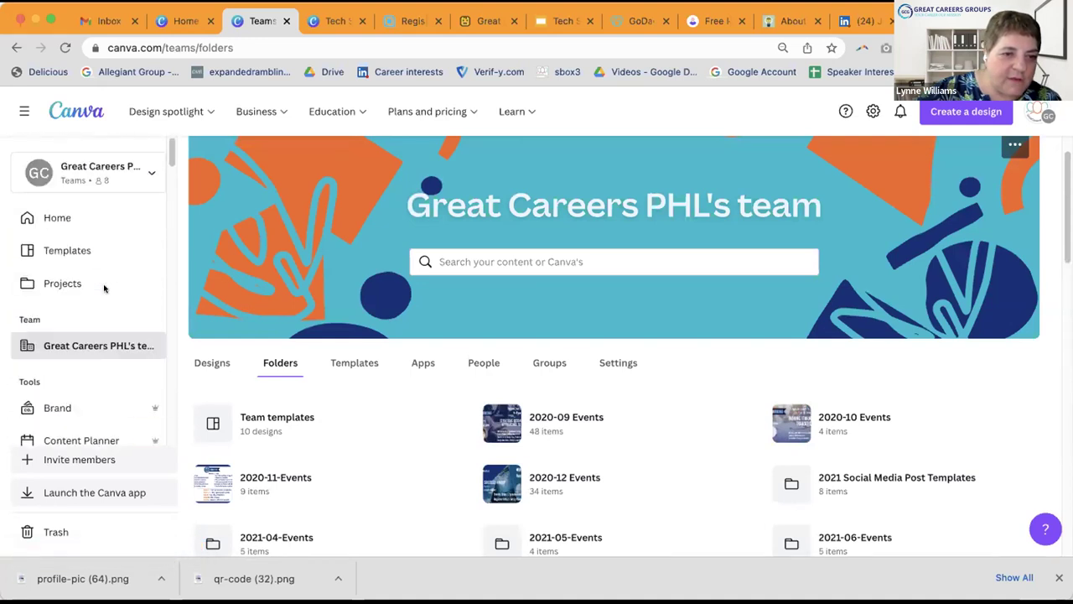
Step: Open the 2022-08-Events folder from the Projects page's folder list
left_click(61, 285)
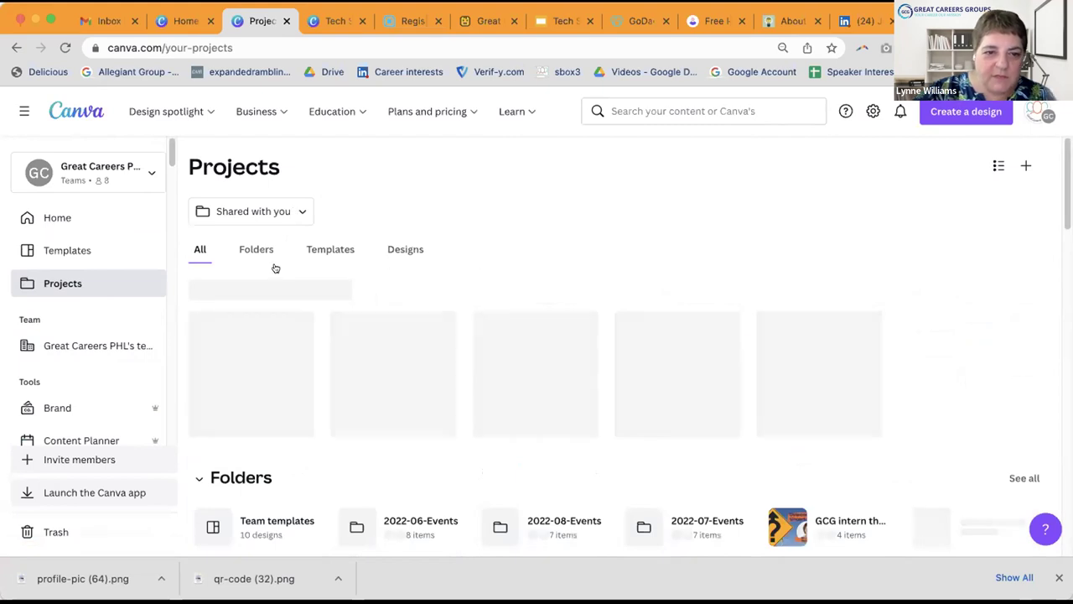
left_click(246, 248)
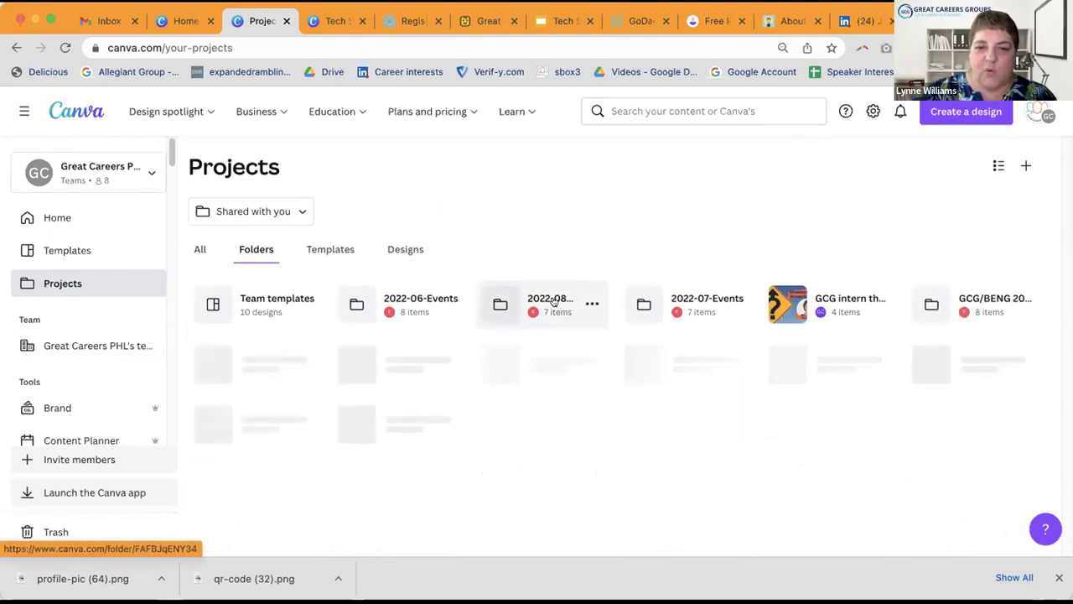
left_click(552, 302)
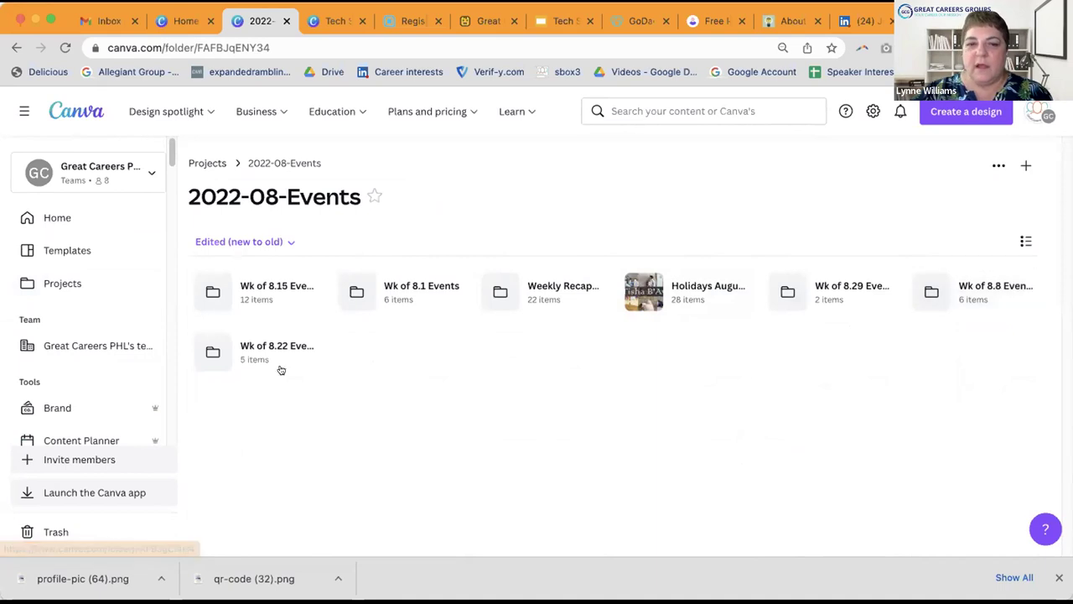
Step: Browse the Weekly Recaps & Videos August 2022 designs, from Weekly Video 8.1.22 to Wk of 8.22.22 IG
left_click(539, 292)
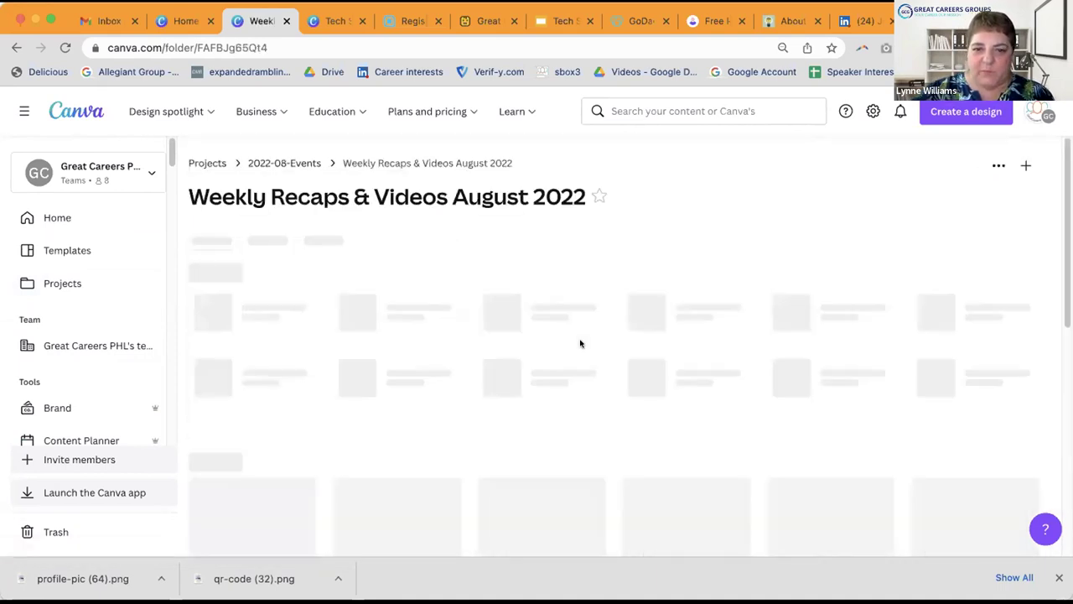
scroll(585, 329, "down", 1)
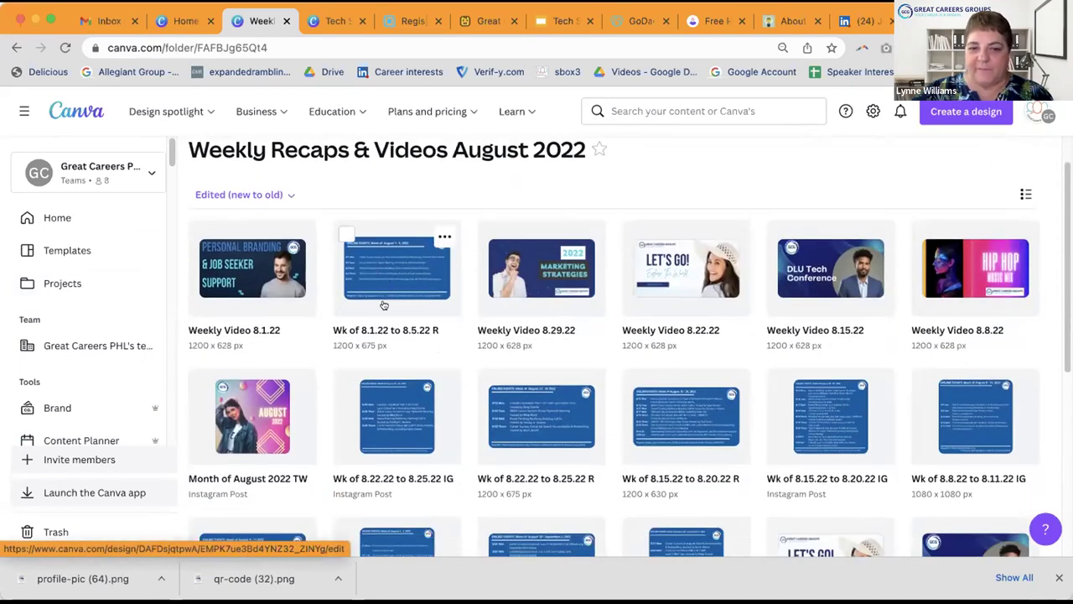
scroll(668, 417, "down", 1)
scroll(668, 417, "down", 1)
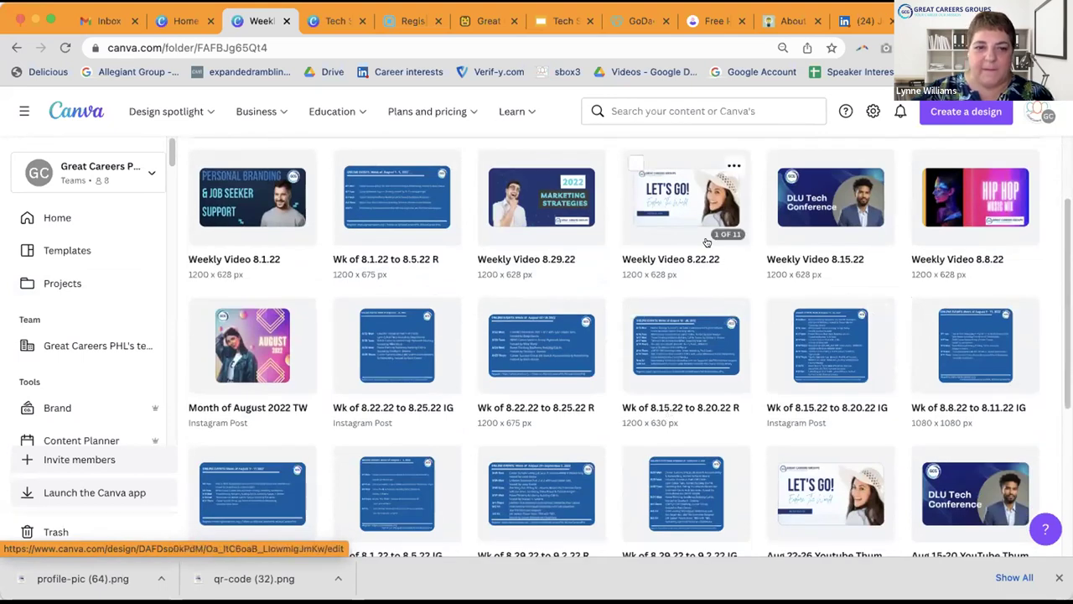
scroll(707, 243, "down", 1)
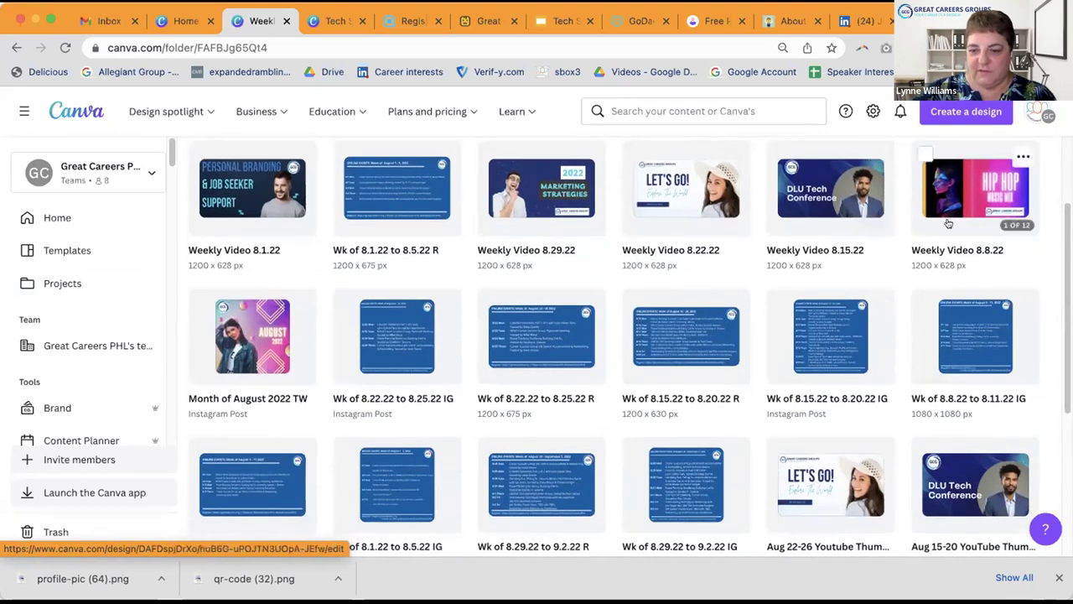
scroll(948, 223, "down", 2)
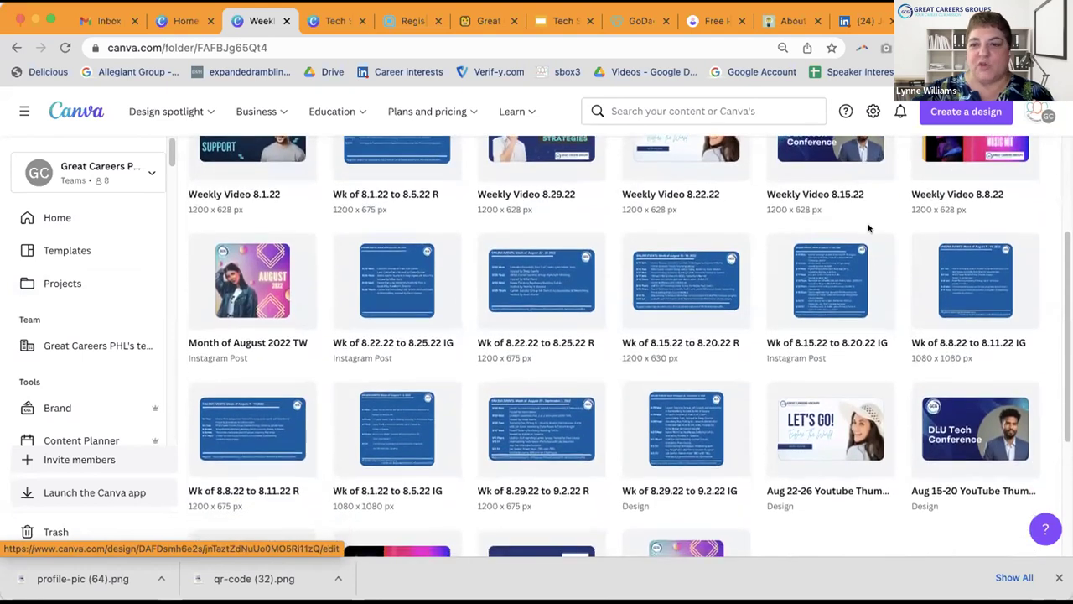
scroll(867, 225, "down", 1)
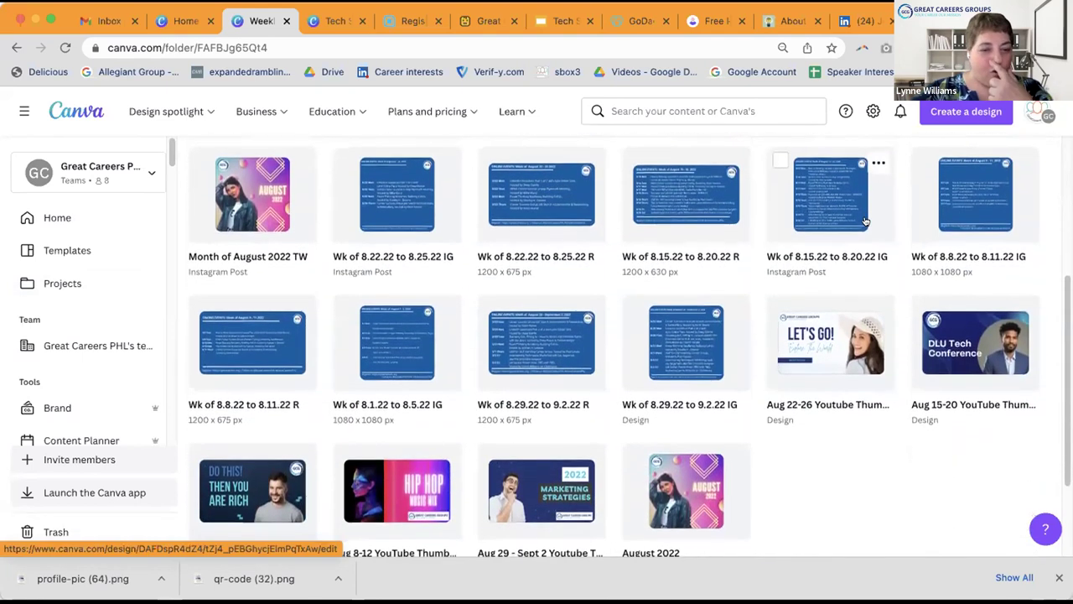
scroll(866, 220, "down", 2)
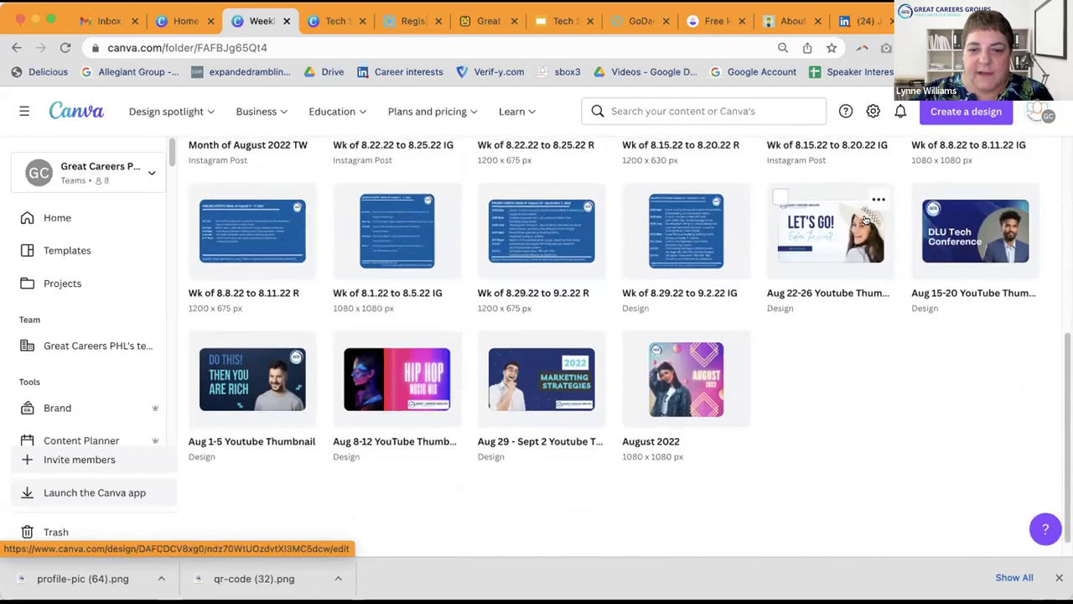
scroll(867, 222, "up", 7)
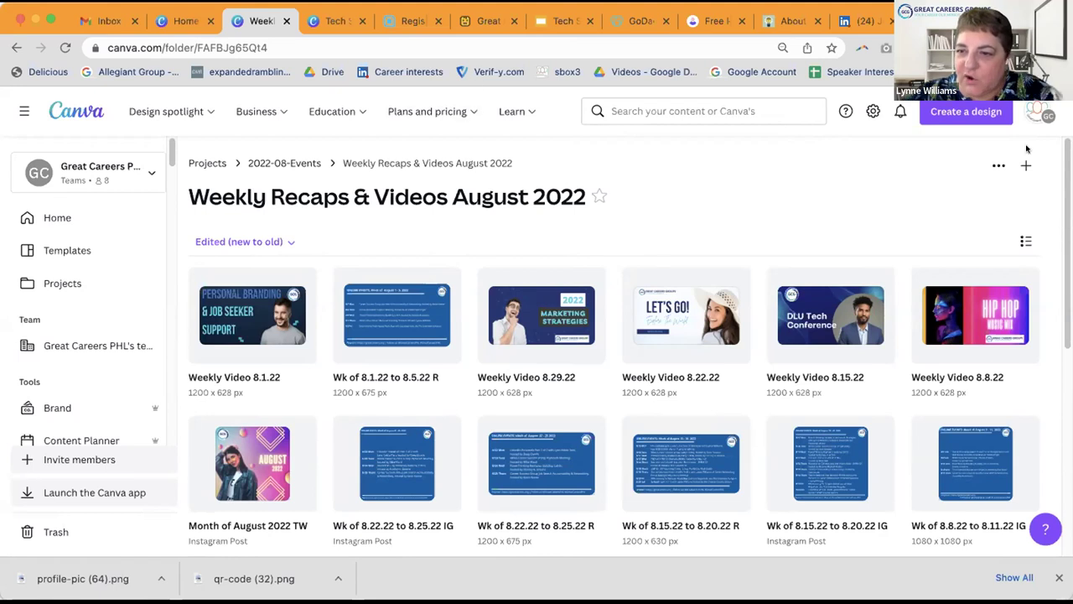
Step: Look over the current folder's options and add-new menus, closing each without changes
left_click(998, 166)
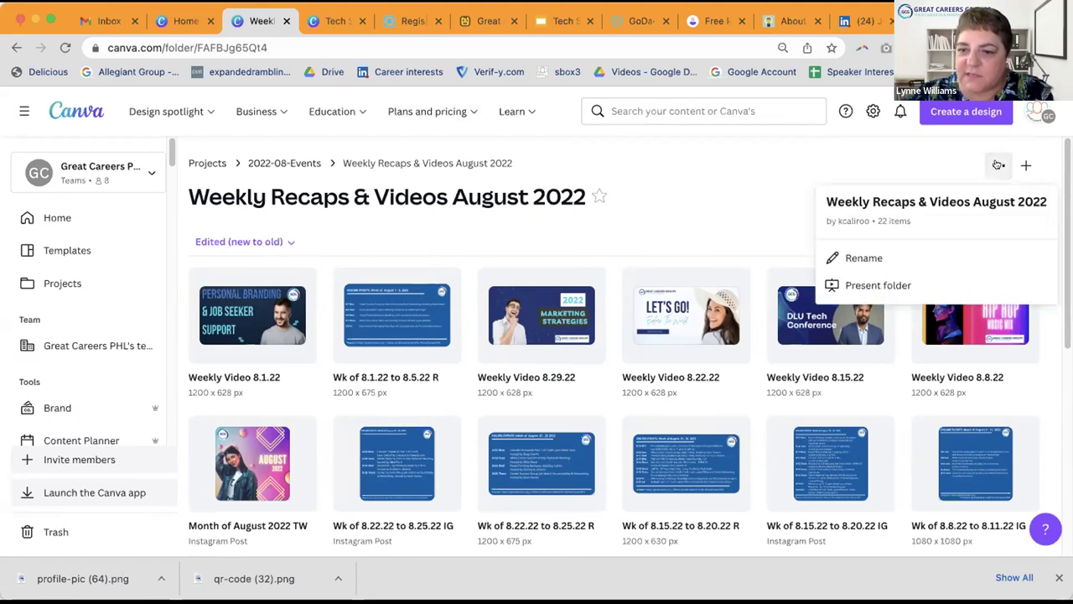
left_click(918, 165)
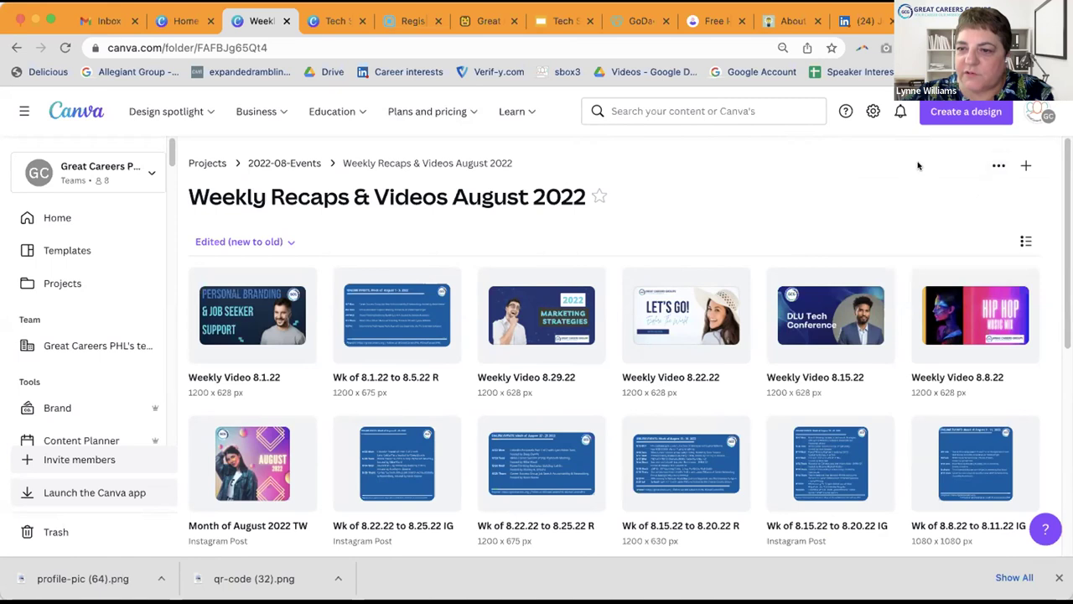
left_click(1026, 165)
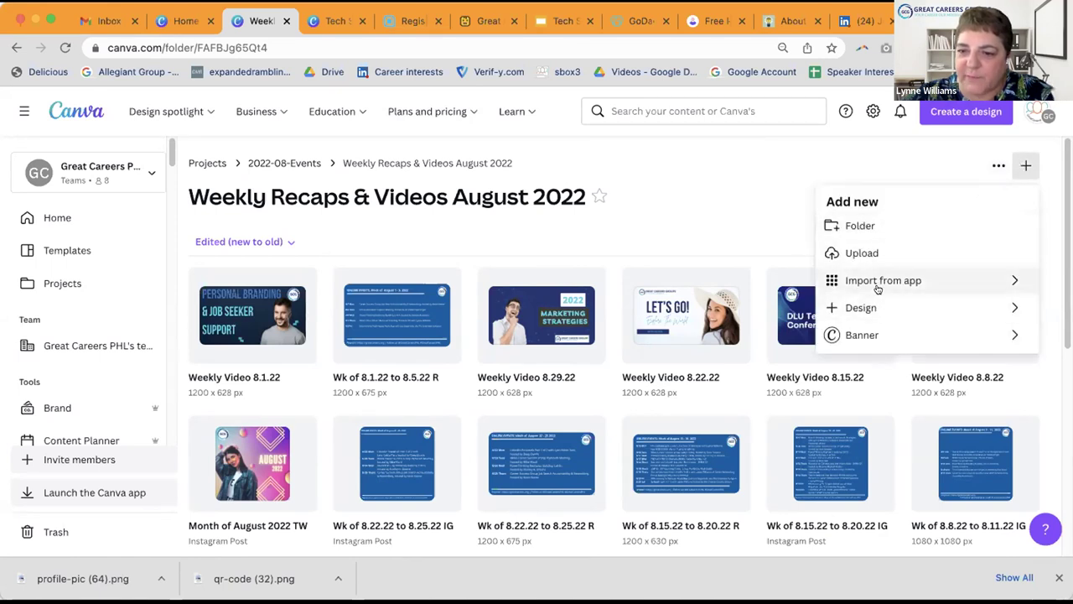
left_click(728, 191)
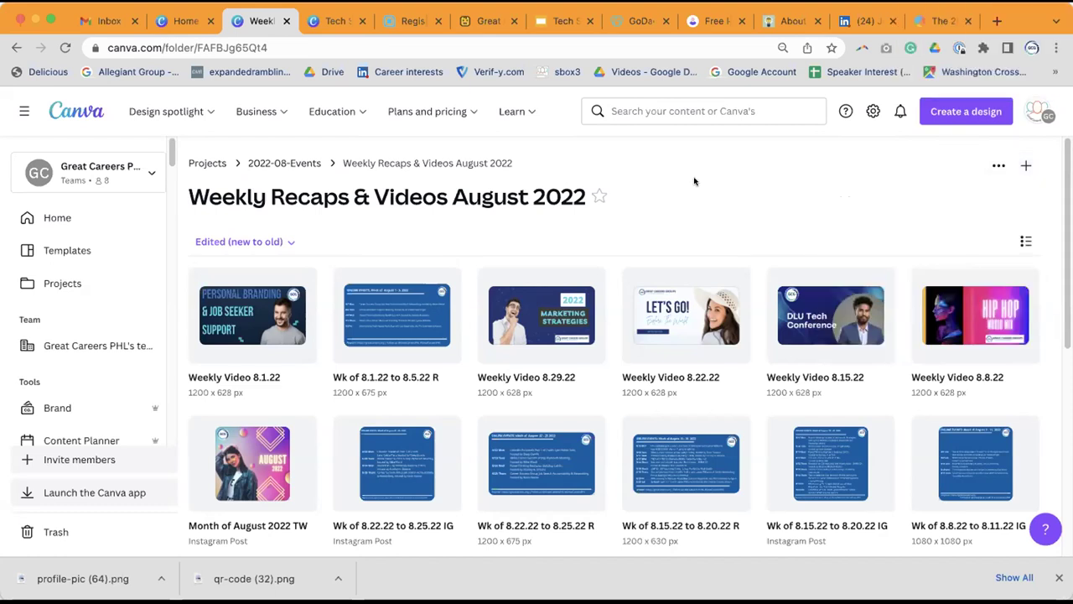
Step: Go back to 2022-08-Events, check the Wk of 8.8 Events options, then open Wk of 8.1 Events
left_click(286, 163)
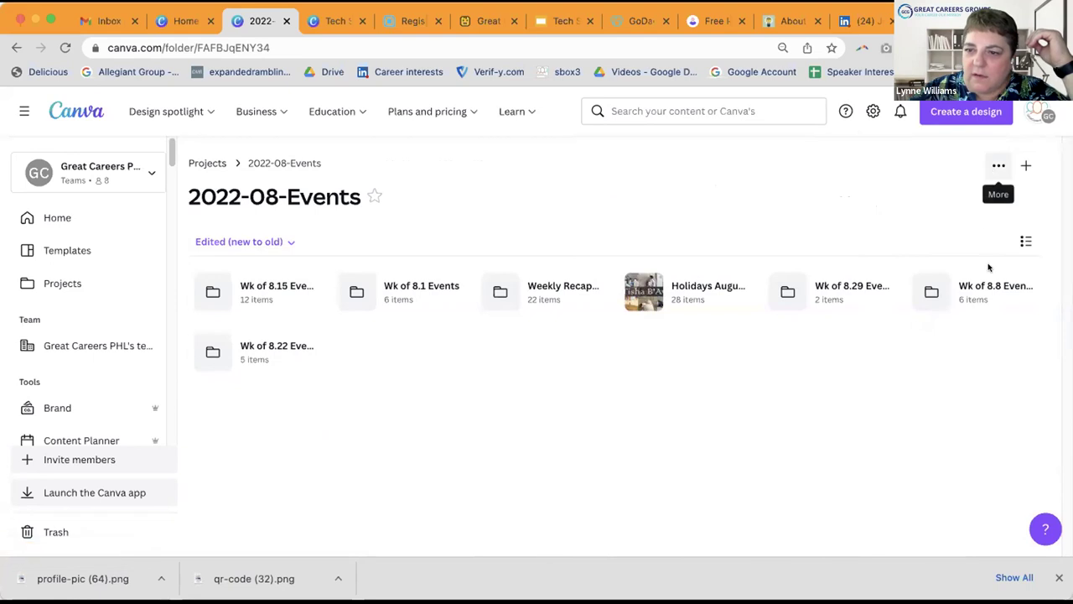
left_click(1023, 290)
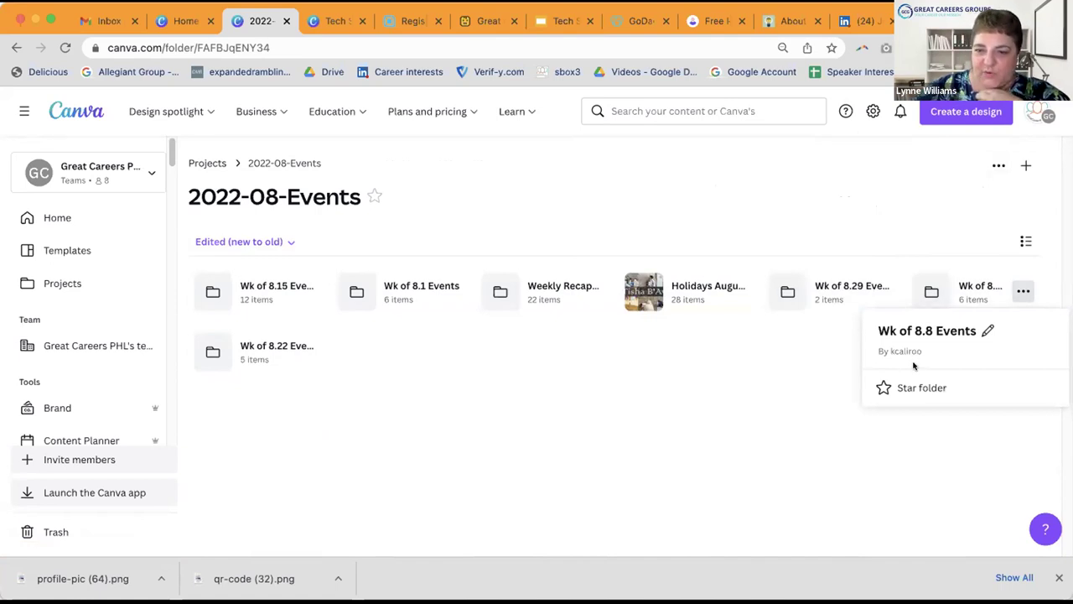
left_click(775, 207)
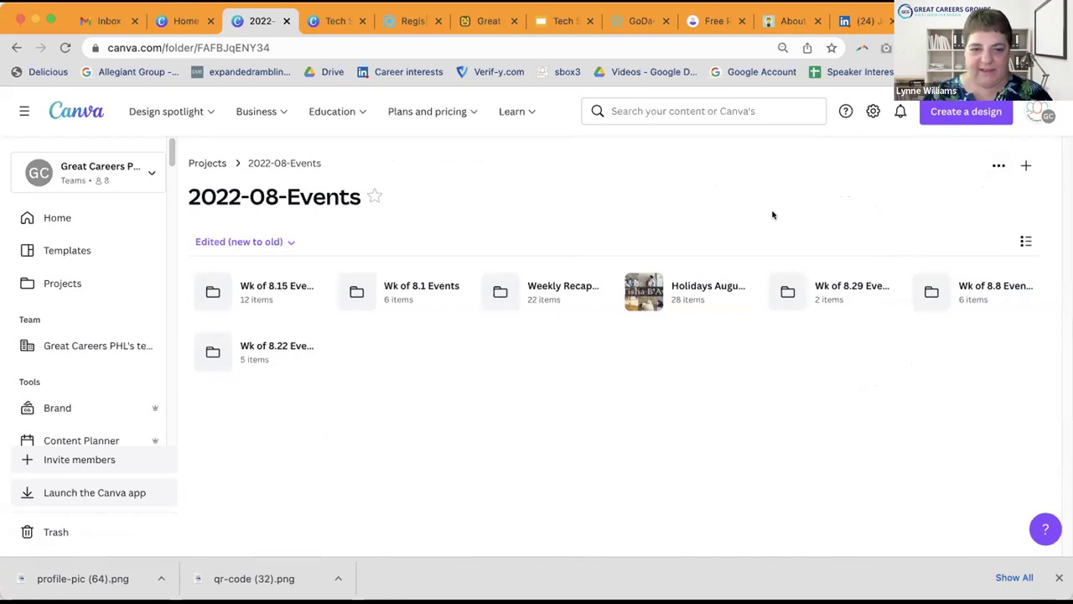
left_click(406, 288)
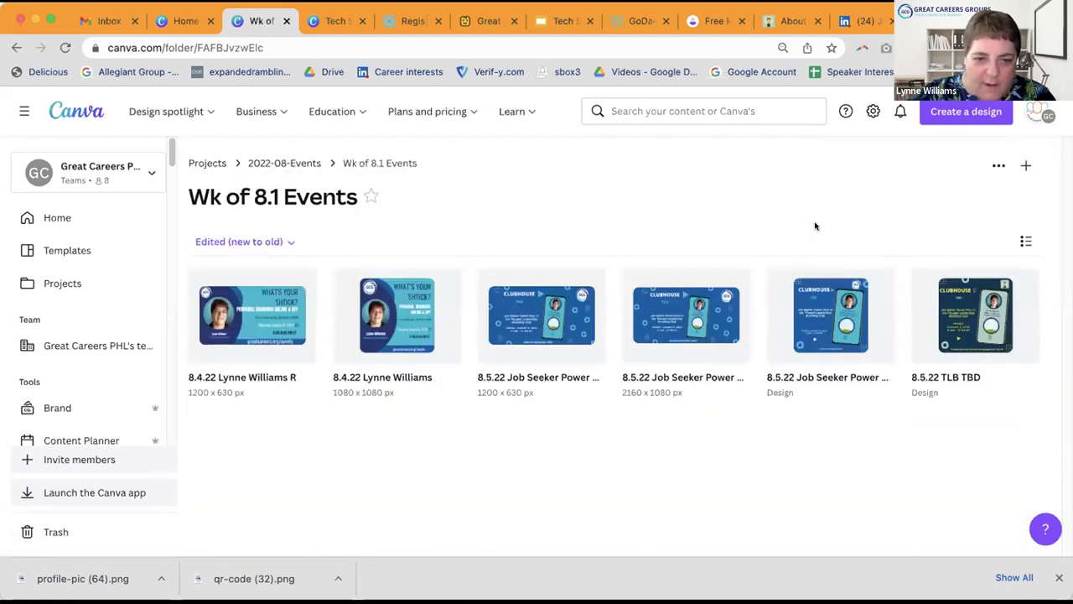
Step: Preview the 8.4.22 'What's Your Shtick?' personal-branding banner and open it in the editor
left_click(239, 306)
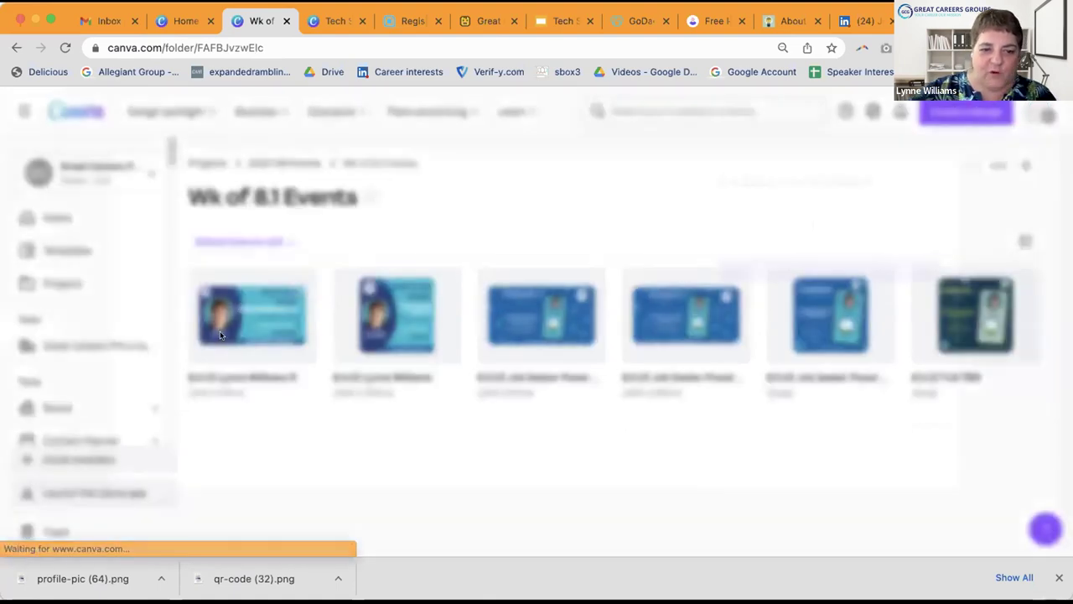
left_click(847, 260)
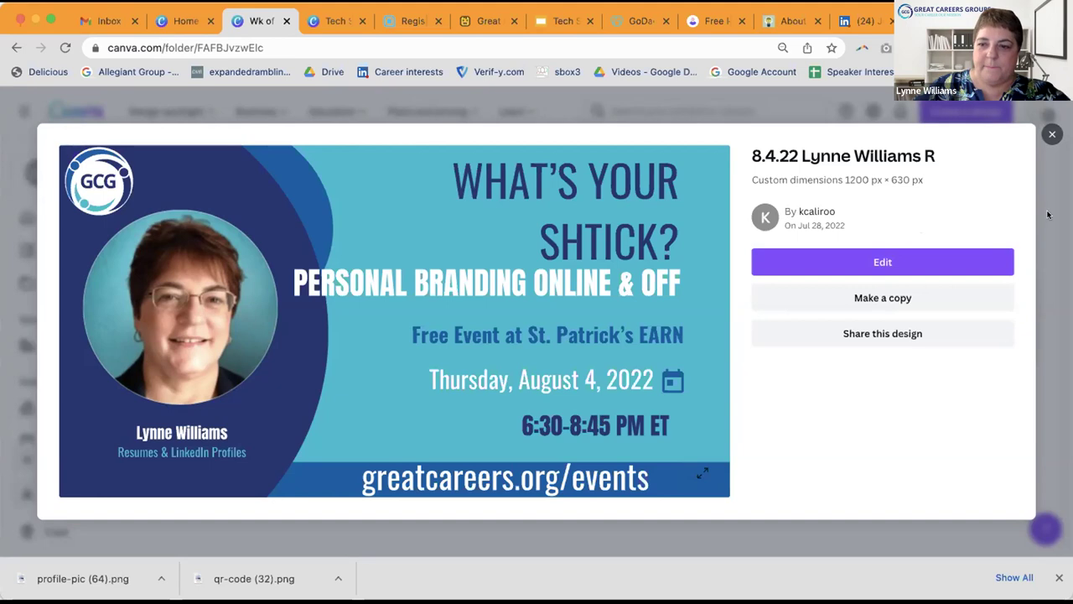
left_click(890, 263)
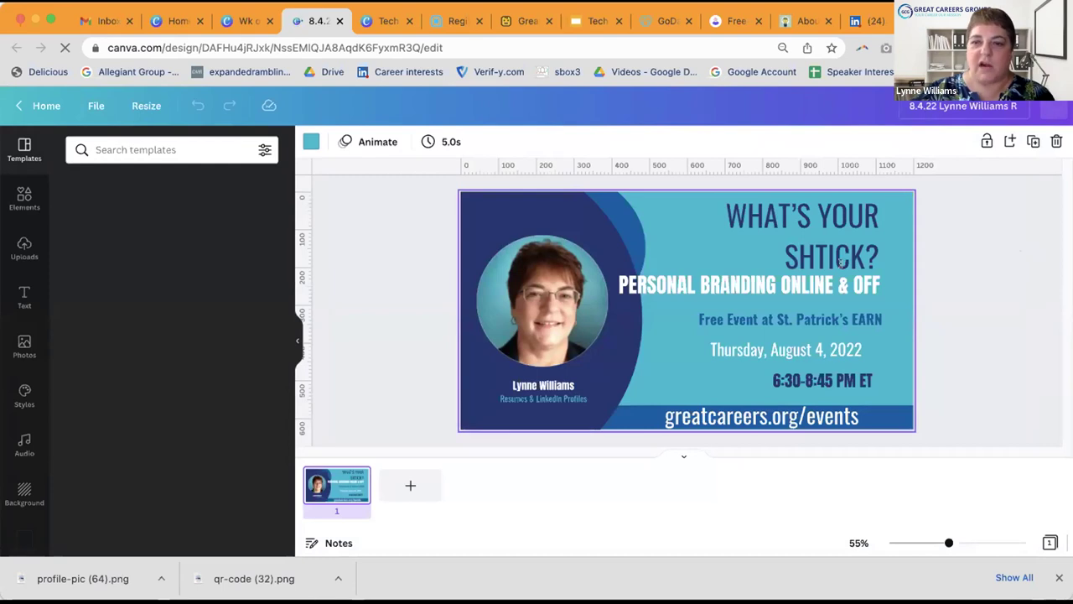
Step: Glance at the banner's File menu, then close the editor tab to return to the folder
left_click(89, 106)
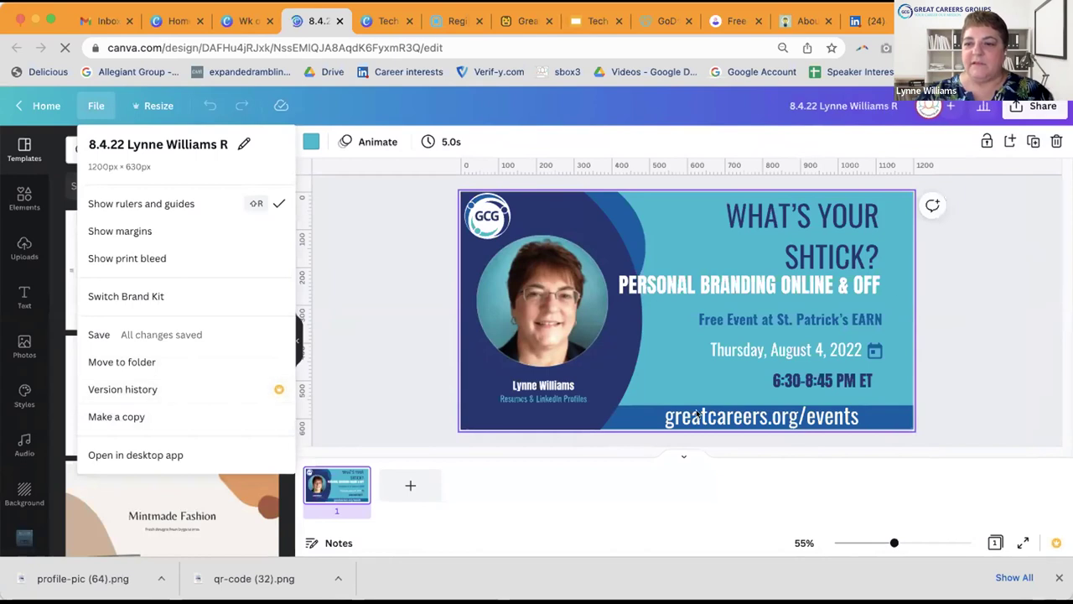
left_click(965, 250)
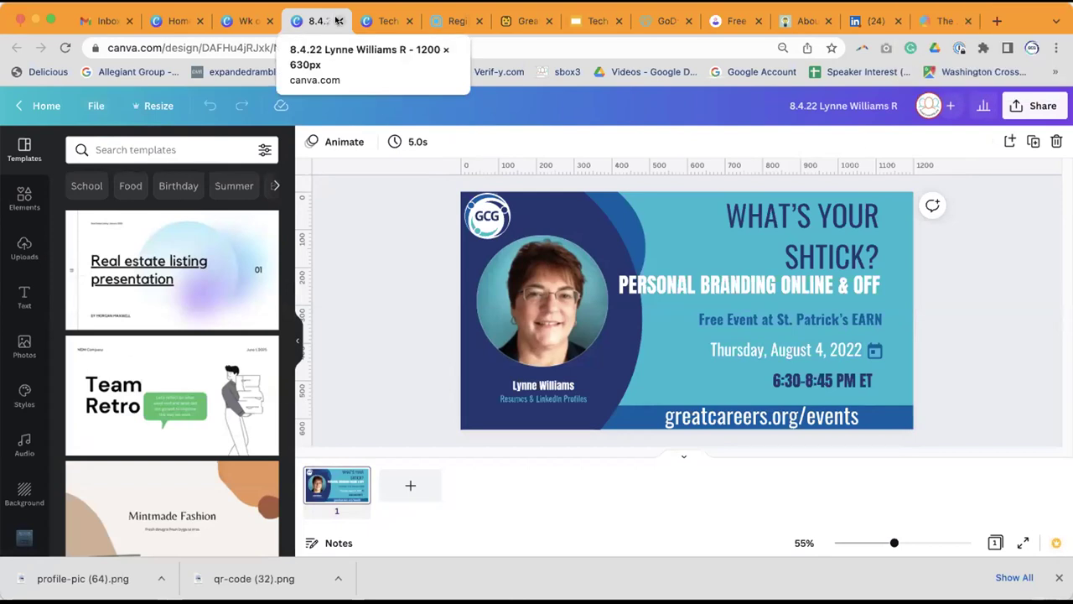
left_click(338, 20)
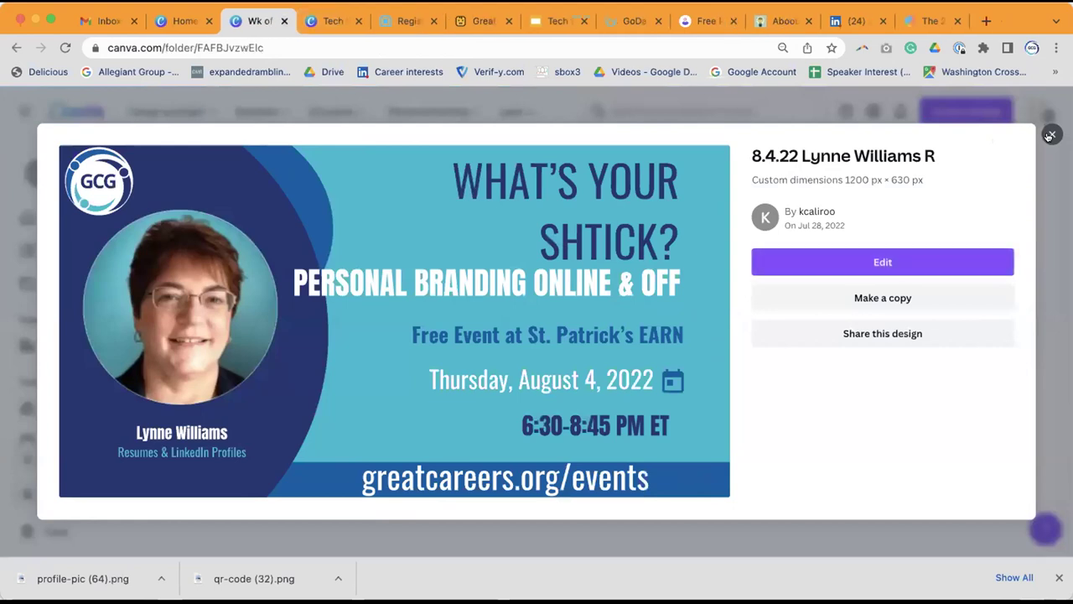
Step: Close the 8.4.22 banner preview in the Wk of 8.1 Events folder
left_click(1051, 135)
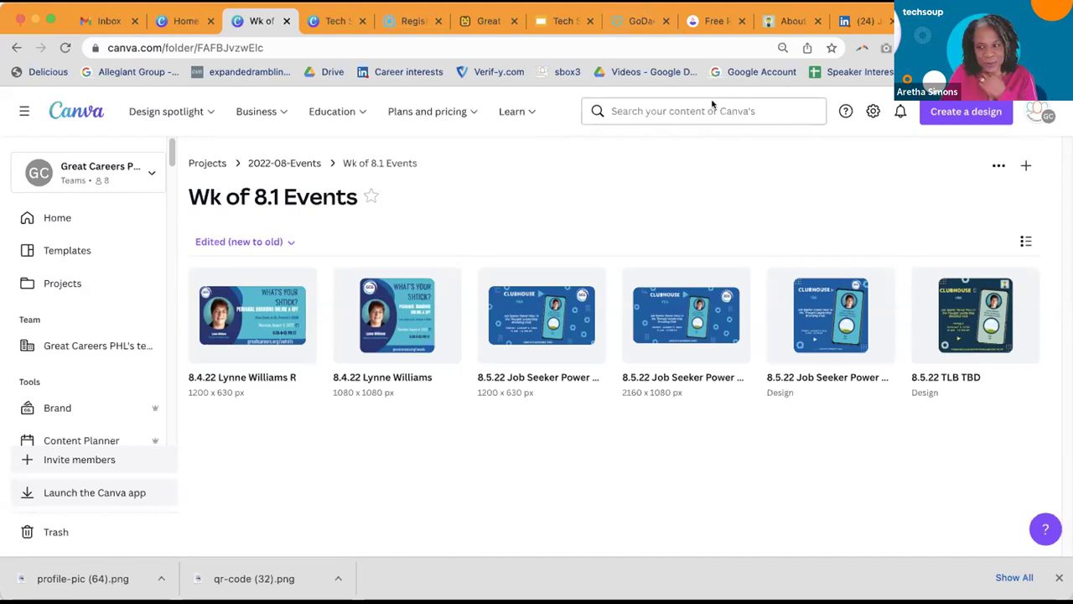
Step: Switch to LinkedIn and open your own profile page from the home feed
left_click(863, 21)
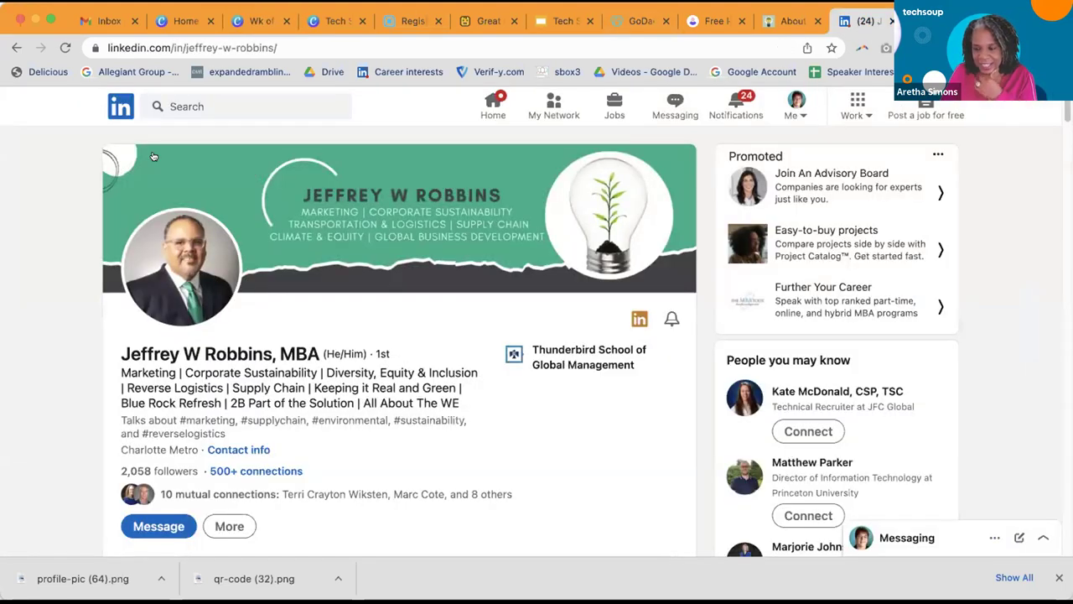
left_click(126, 113)
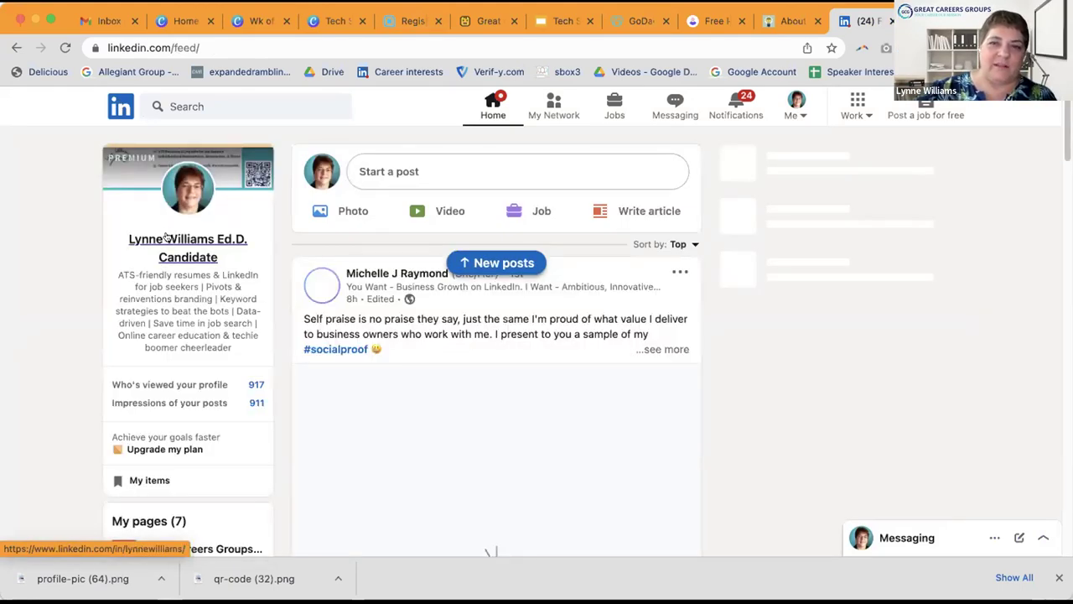
left_click(168, 240)
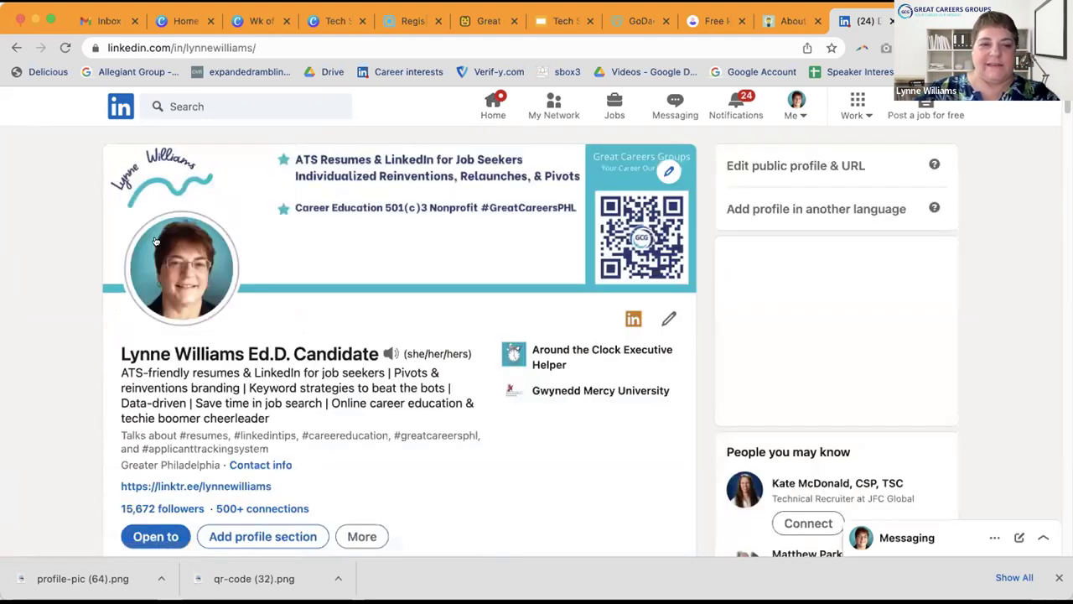
scroll(300, 230, "down", 2)
scroll(300, 230, "down", 8)
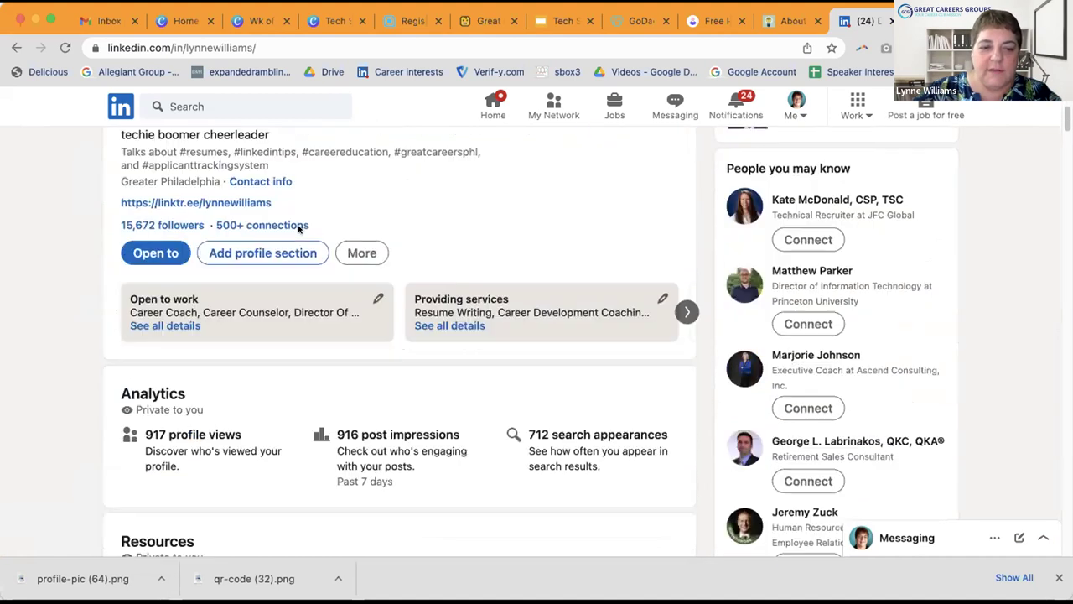
scroll(301, 230, "down", 1)
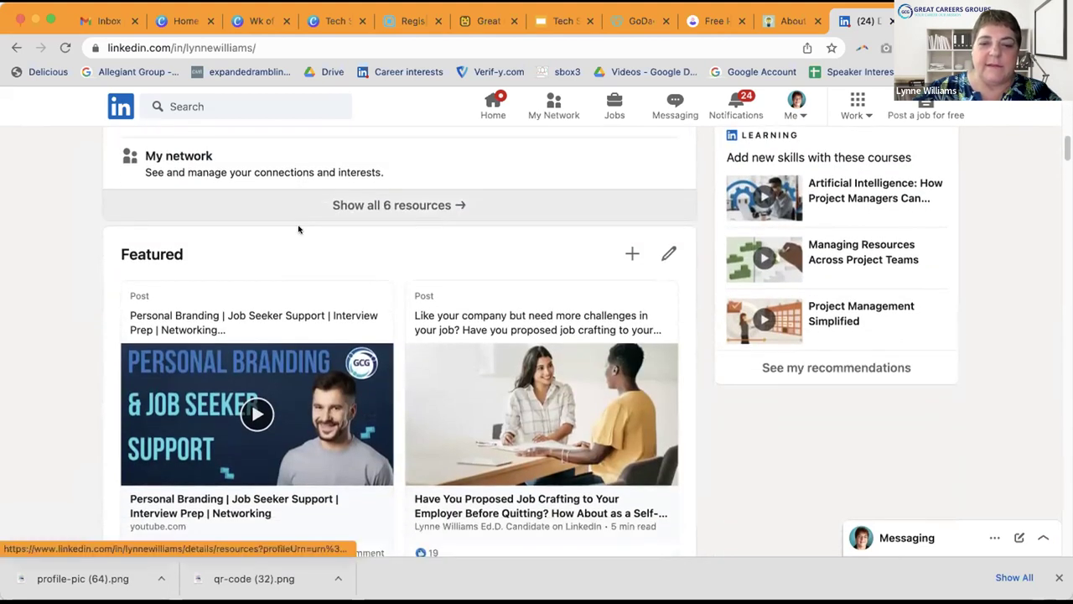
scroll(299, 228, "down", 1)
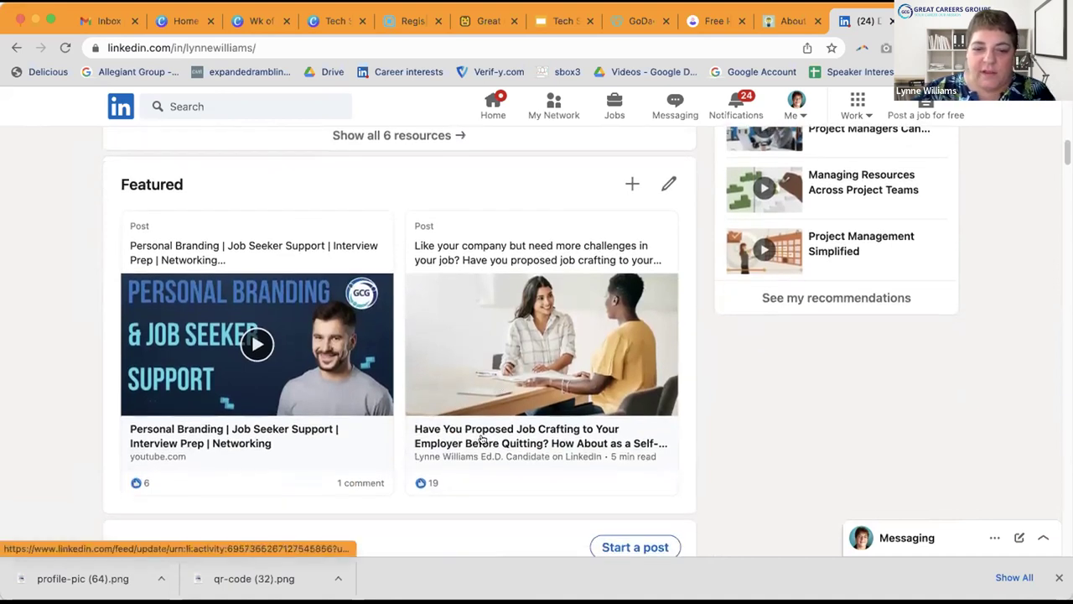
scroll(438, 431, "down", 1)
scroll(438, 430, "down", 10)
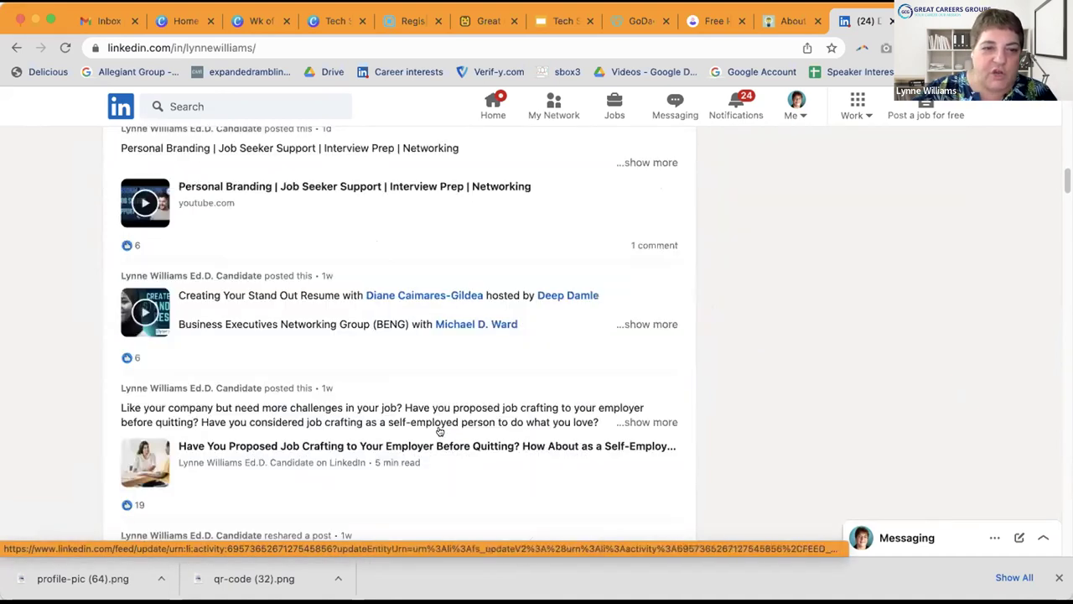
scroll(440, 433, "down", 10)
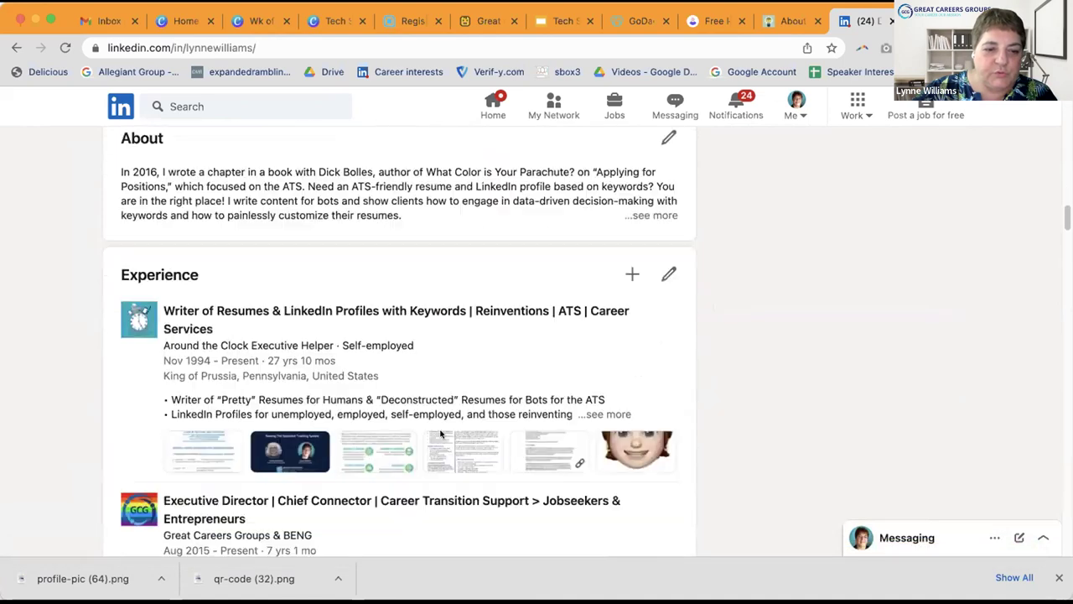
scroll(440, 433, "up", 15)
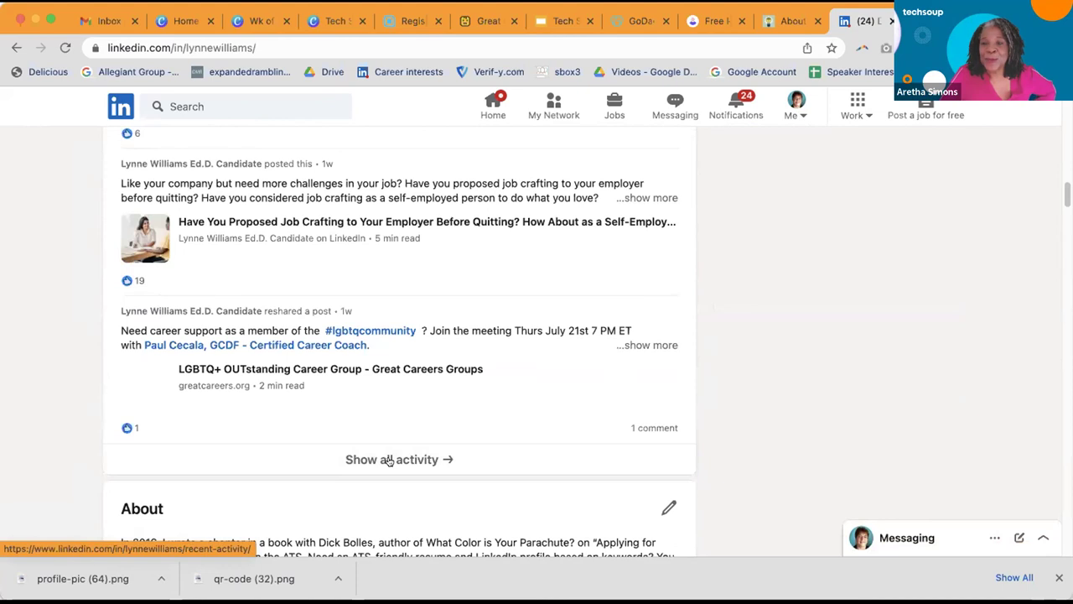
Step: Show all activity filtered to Articles and browse them, including 7 Tips for Career Management
left_click(388, 459)
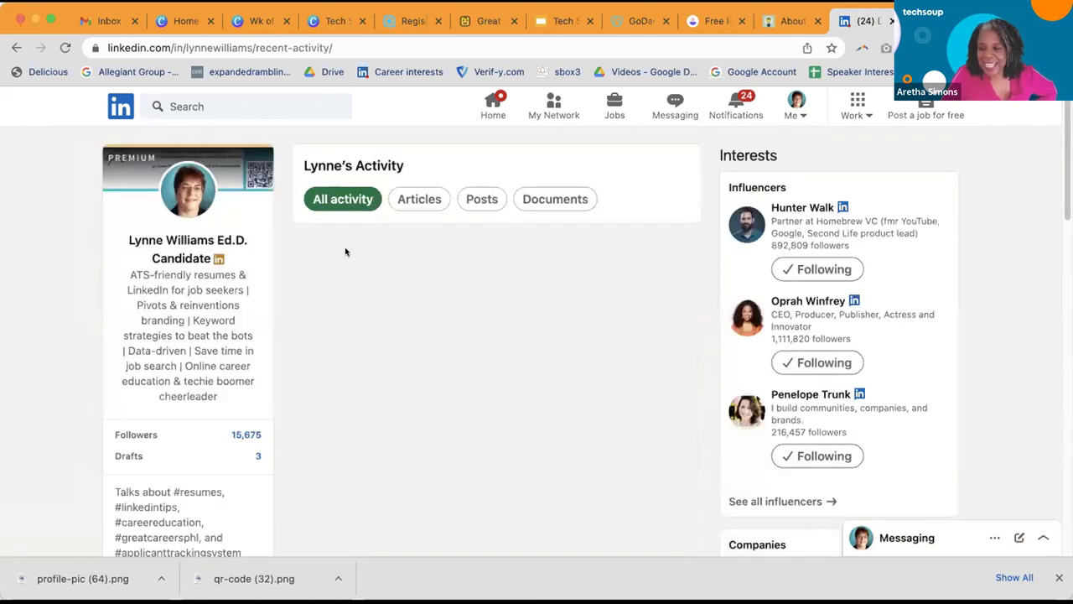
left_click(422, 202)
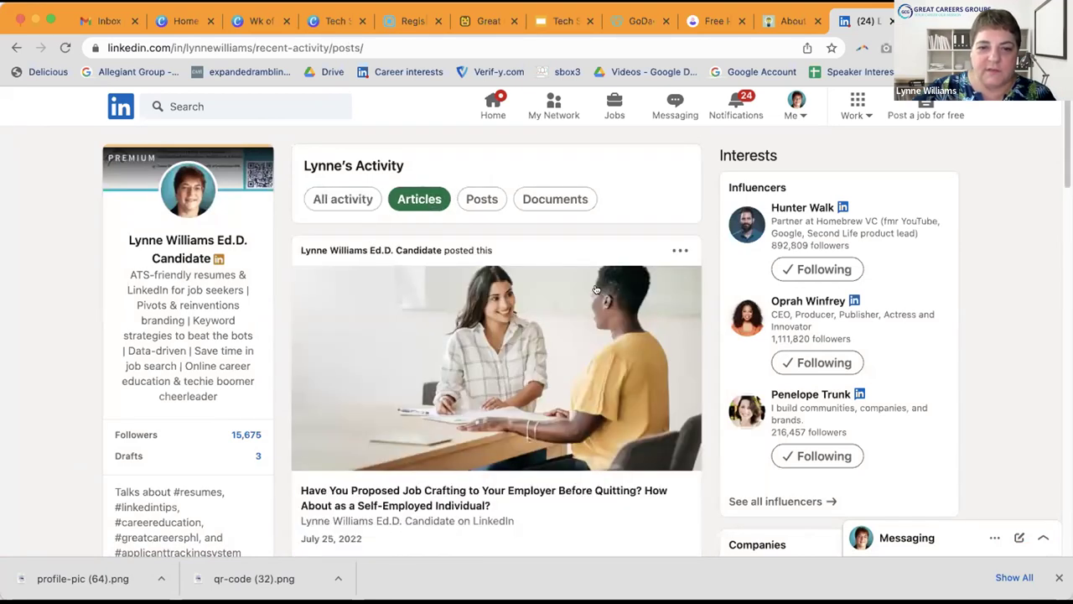
scroll(593, 306, "down", 5)
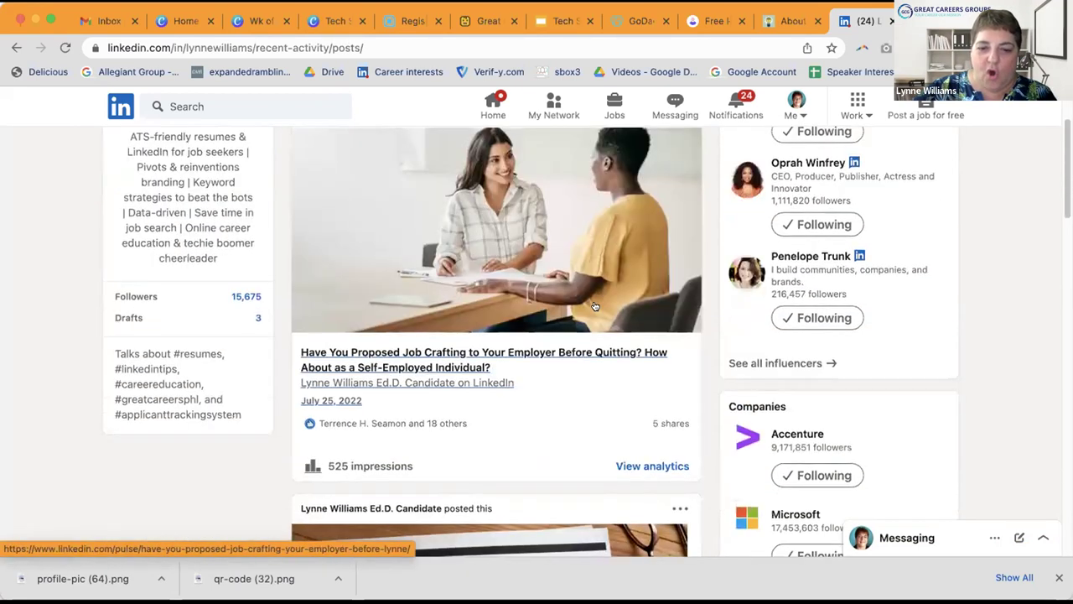
scroll(596, 306, "down", 7)
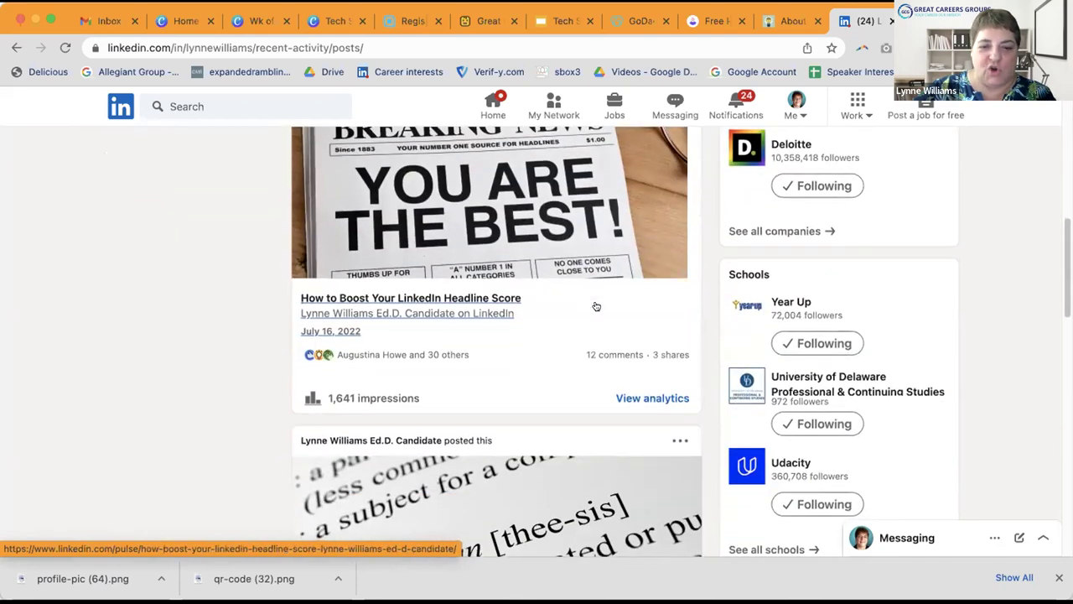
scroll(595, 306, "down", 5)
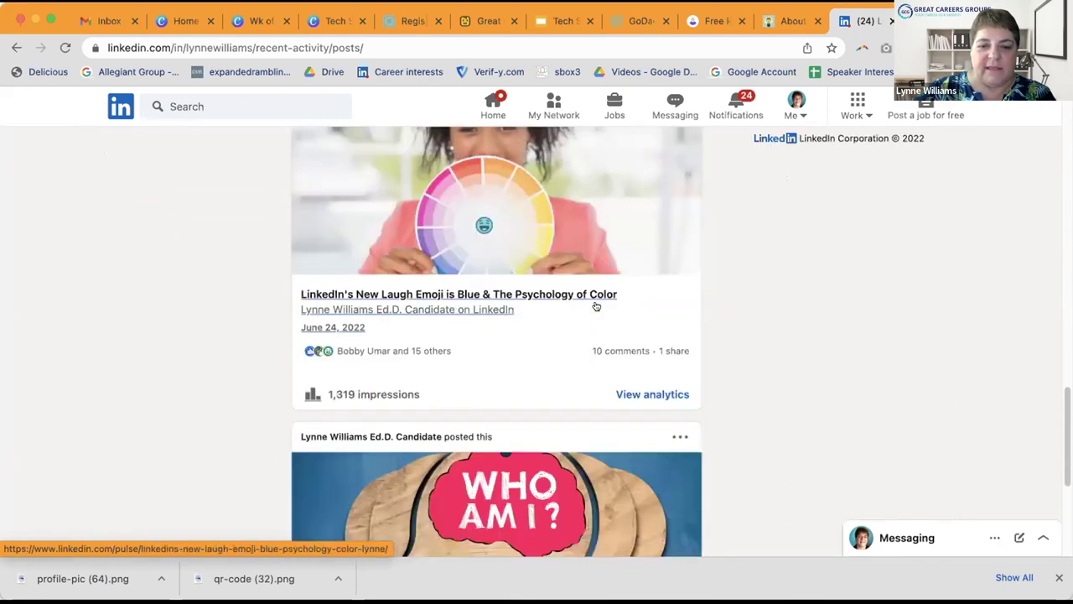
scroll(596, 306, "up", 4)
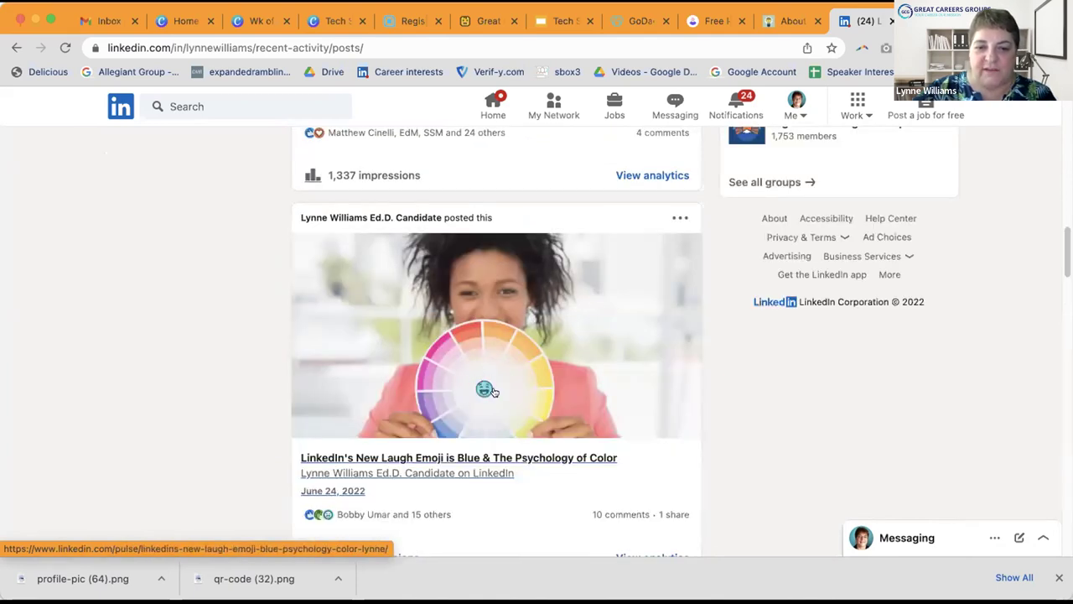
scroll(575, 371, "down", 3)
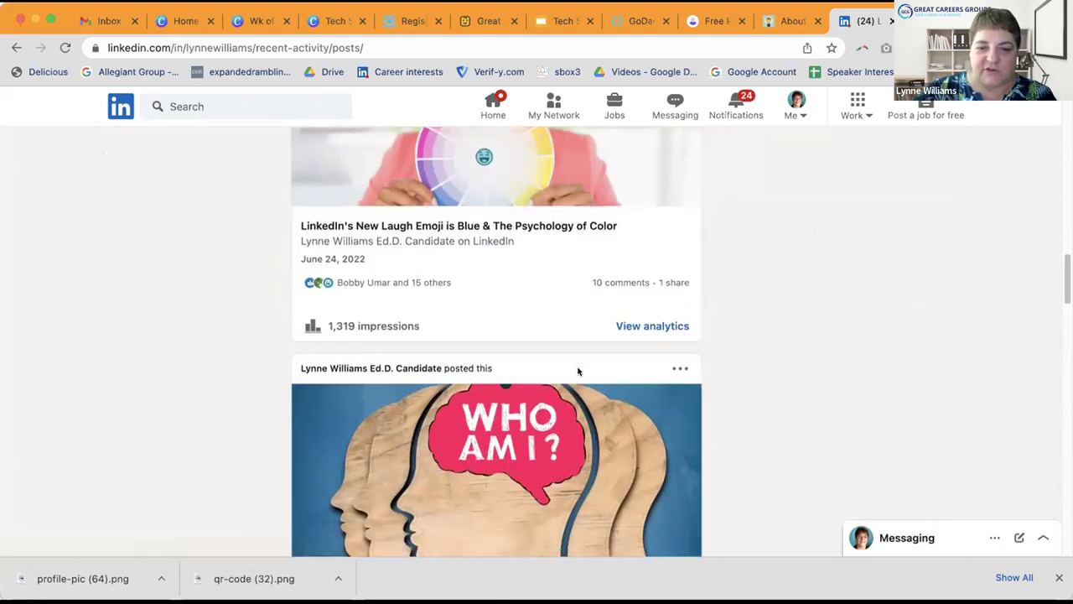
scroll(578, 372, "down", 7)
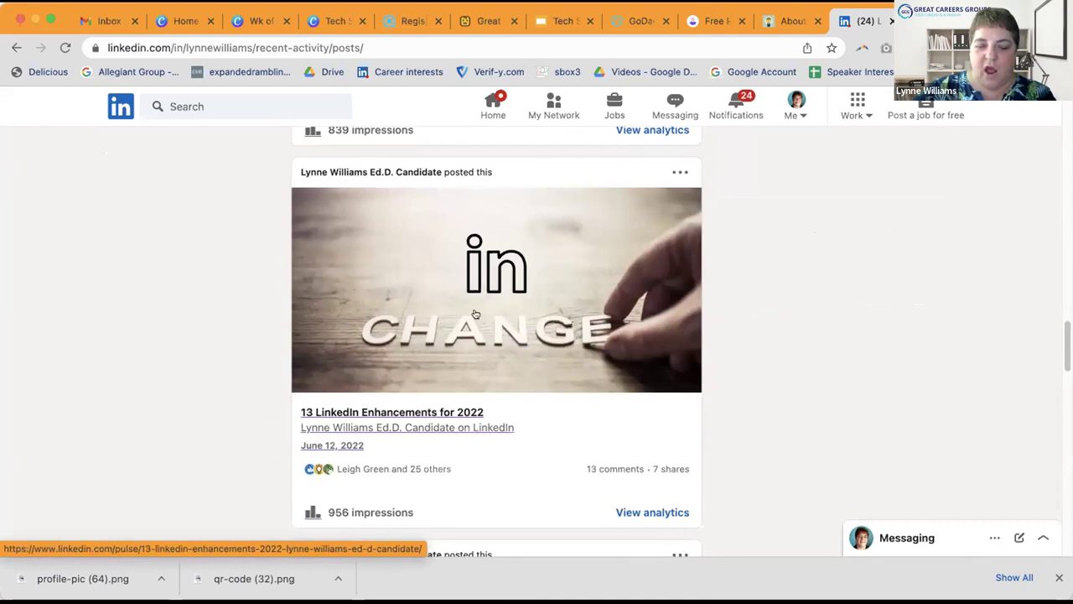
scroll(532, 319, "down", 4)
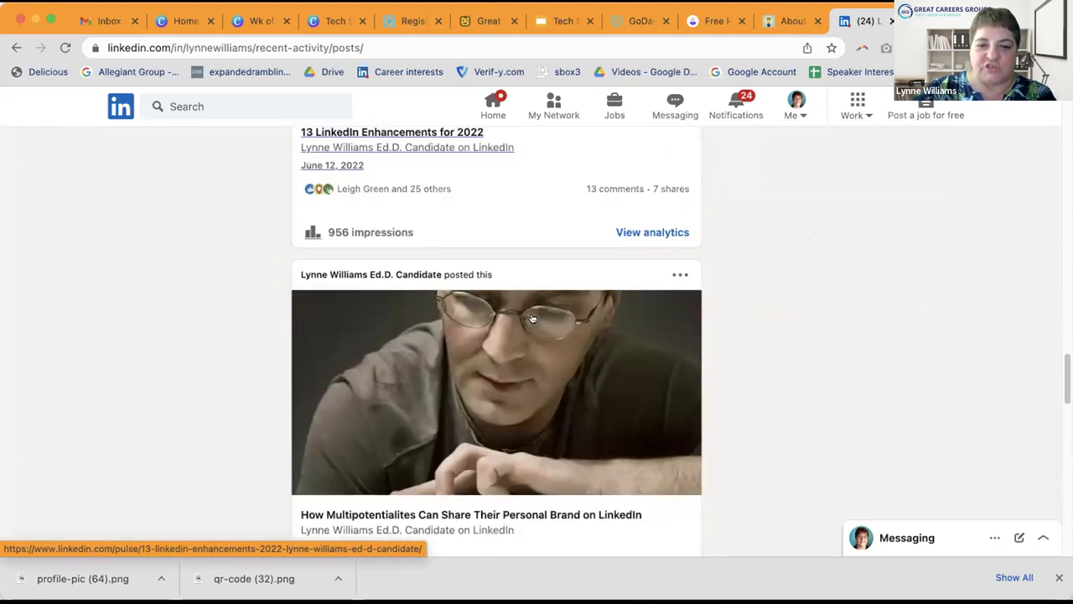
scroll(532, 319, "down", 6)
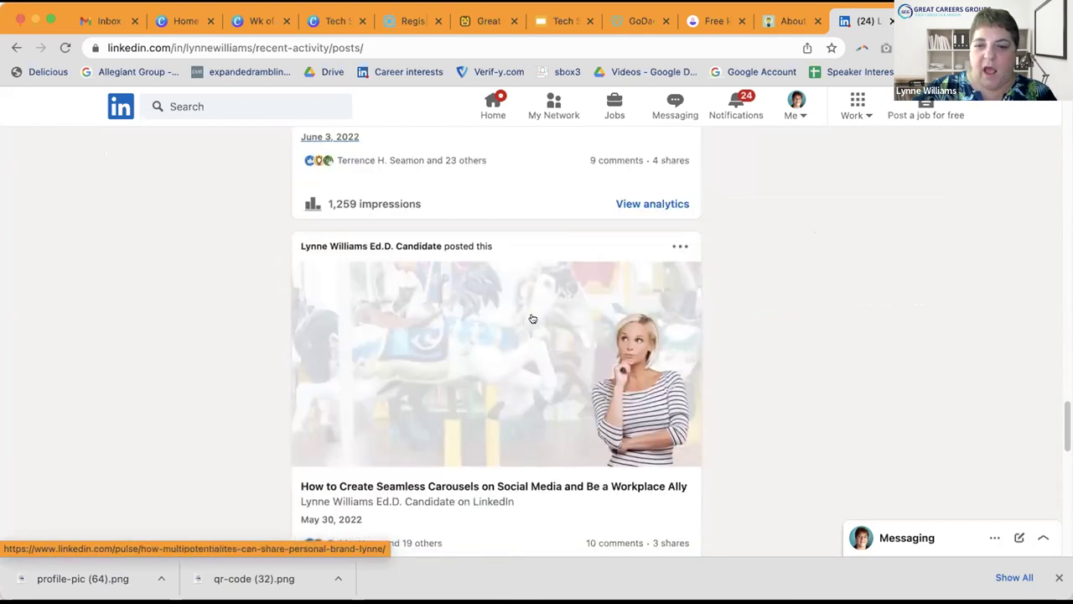
scroll(583, 335, "down", 1)
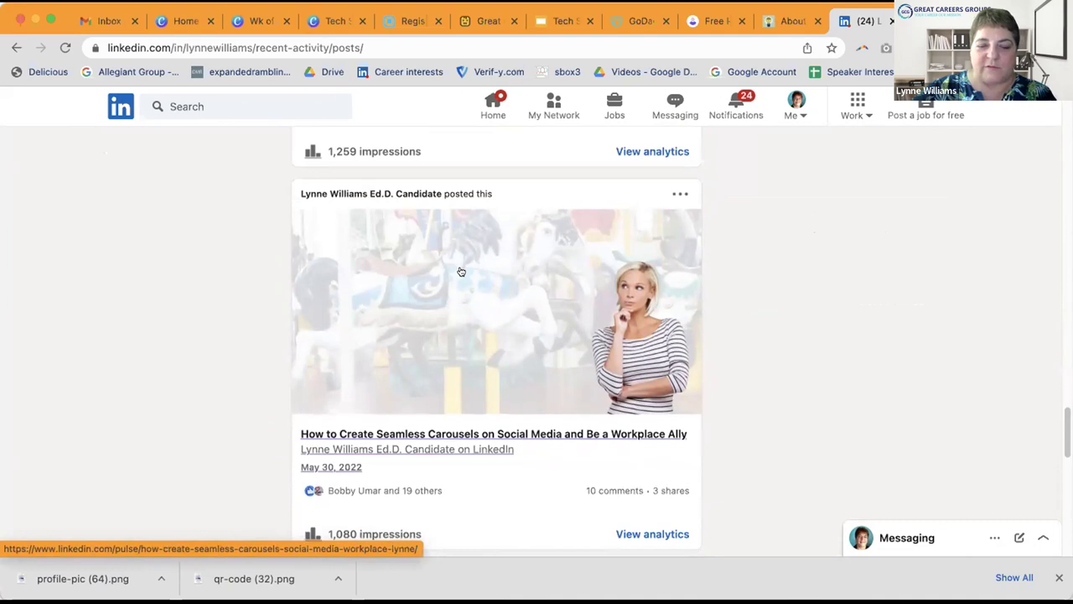
scroll(459, 268, "down", 5)
scroll(460, 271, "down", 2)
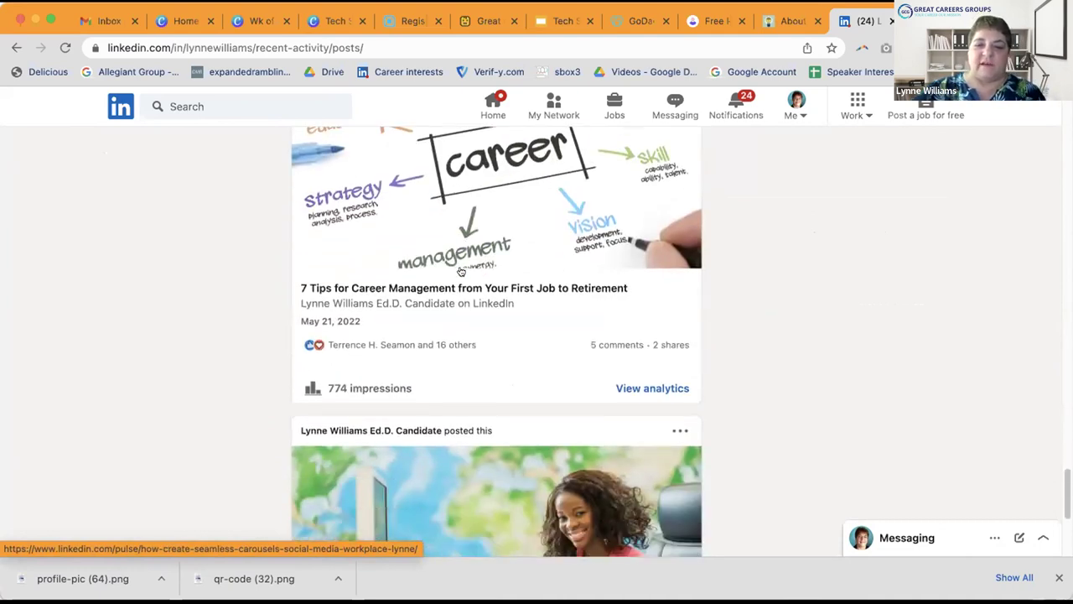
scroll(460, 270, "down", 2)
scroll(461, 270, "down", 3)
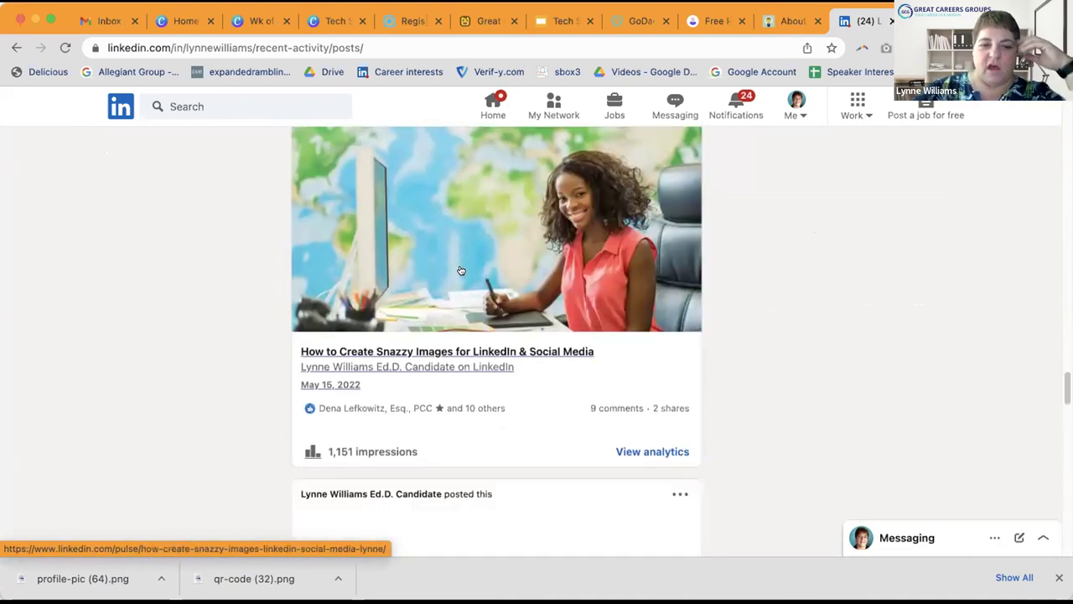
scroll(464, 269, "down", 3)
scroll(464, 269, "down", 7)
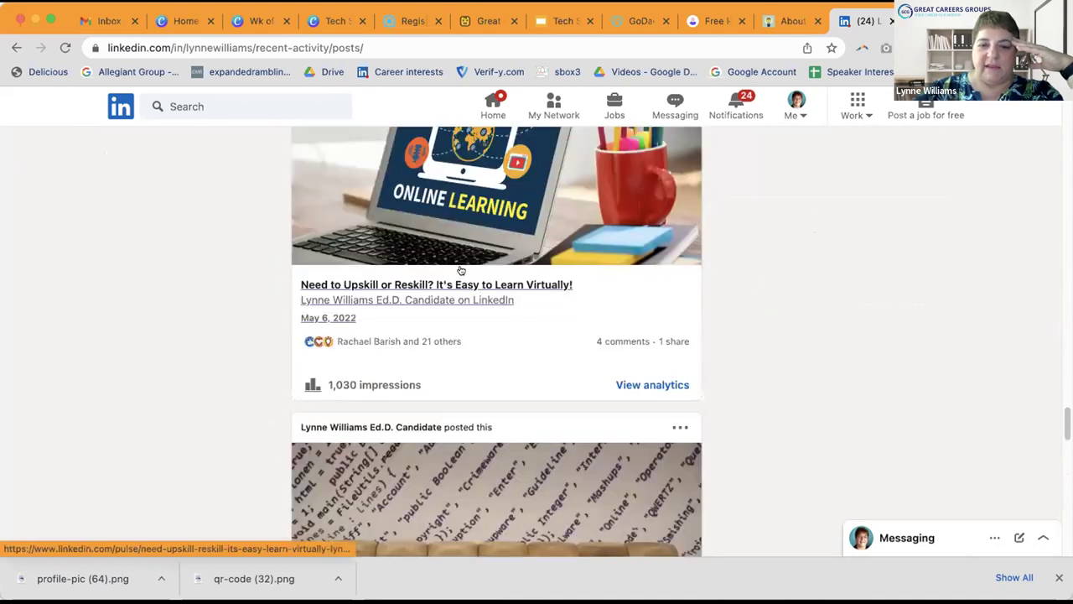
scroll(460, 270, "down", 5)
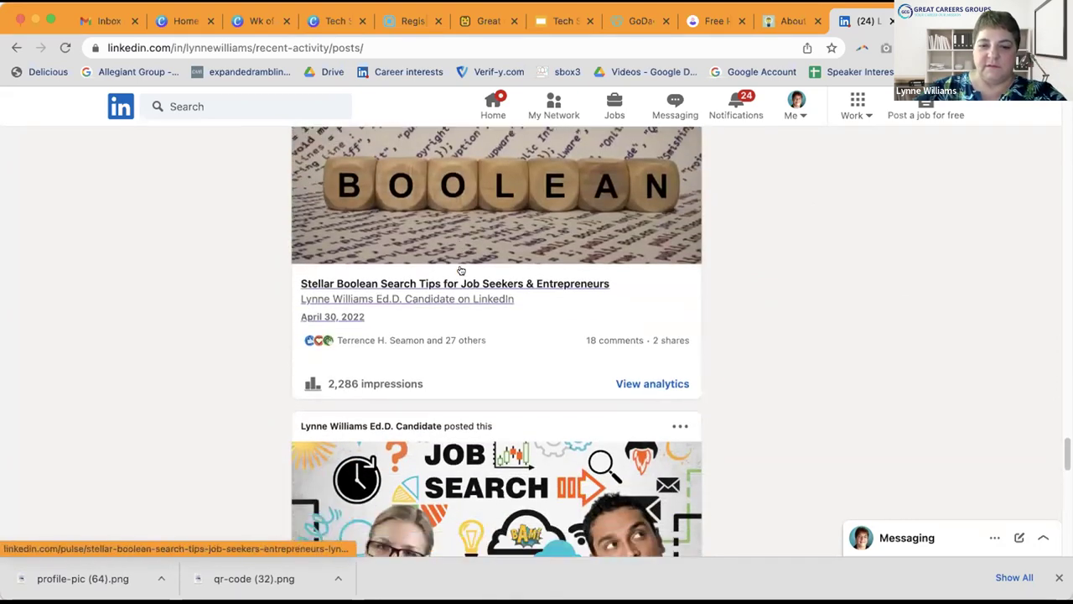
scroll(460, 270, "up", 4)
scroll(419, 327, "up", 6)
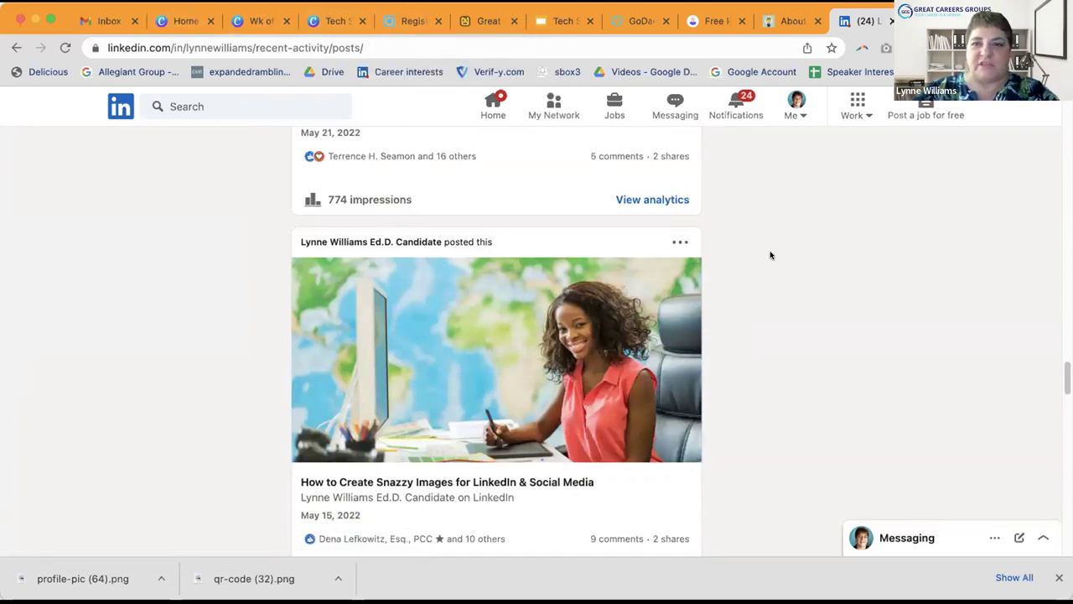
scroll(770, 254, "up", 5)
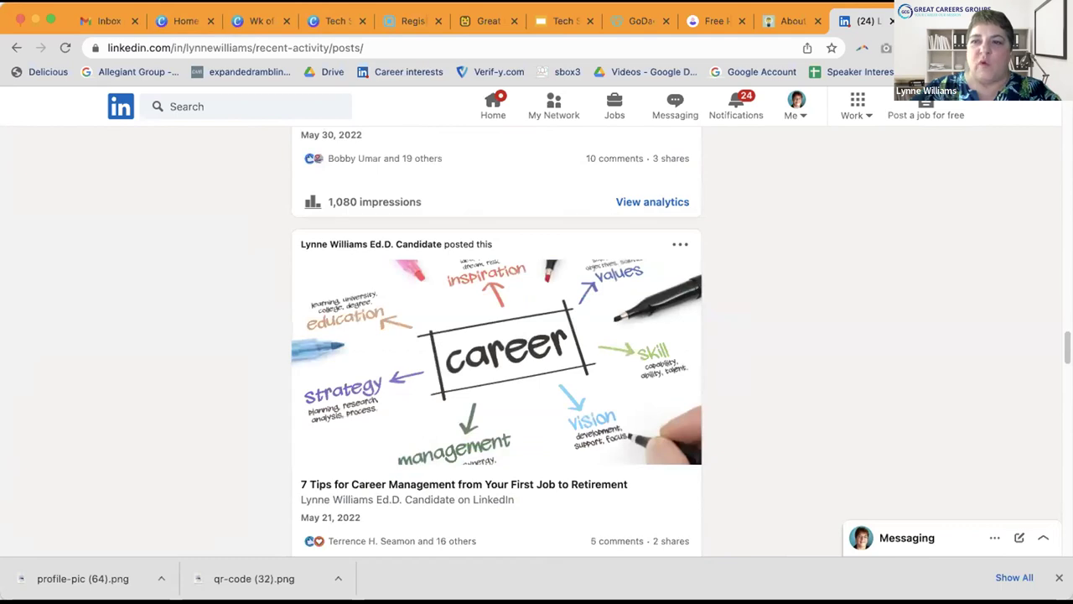
key("super+t")
Step: Enter vista.today in the address bar to load the VISTA.Today news site
type("vis")
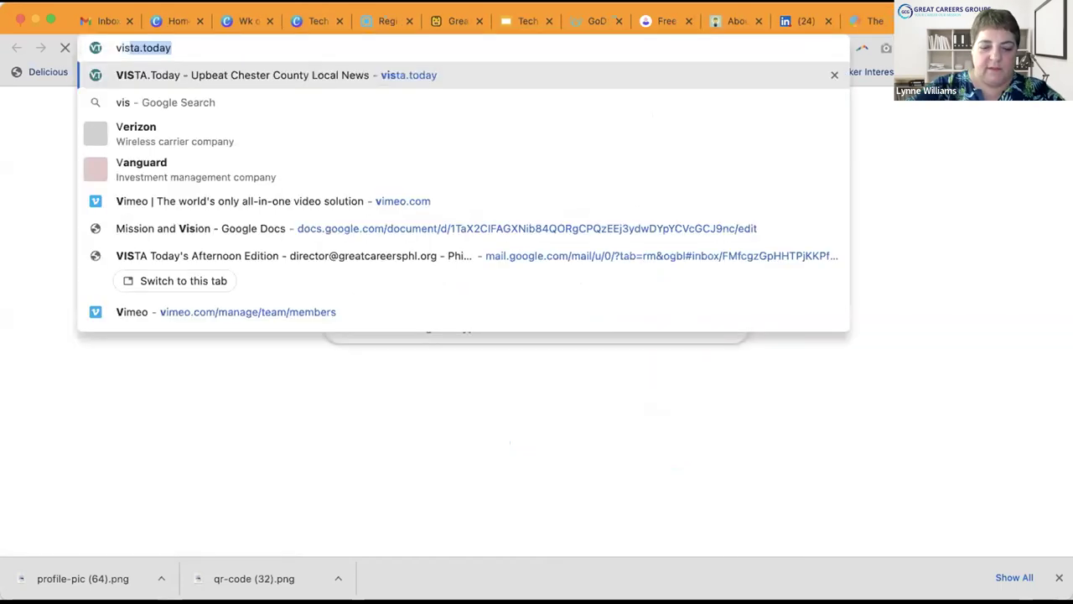
type("ta.today")
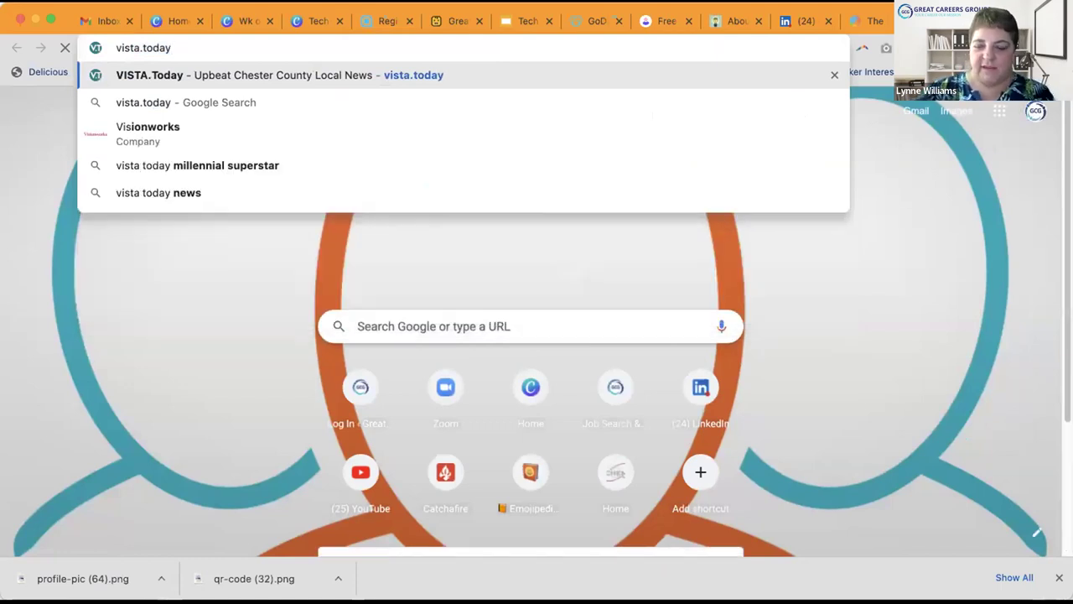
key("Return")
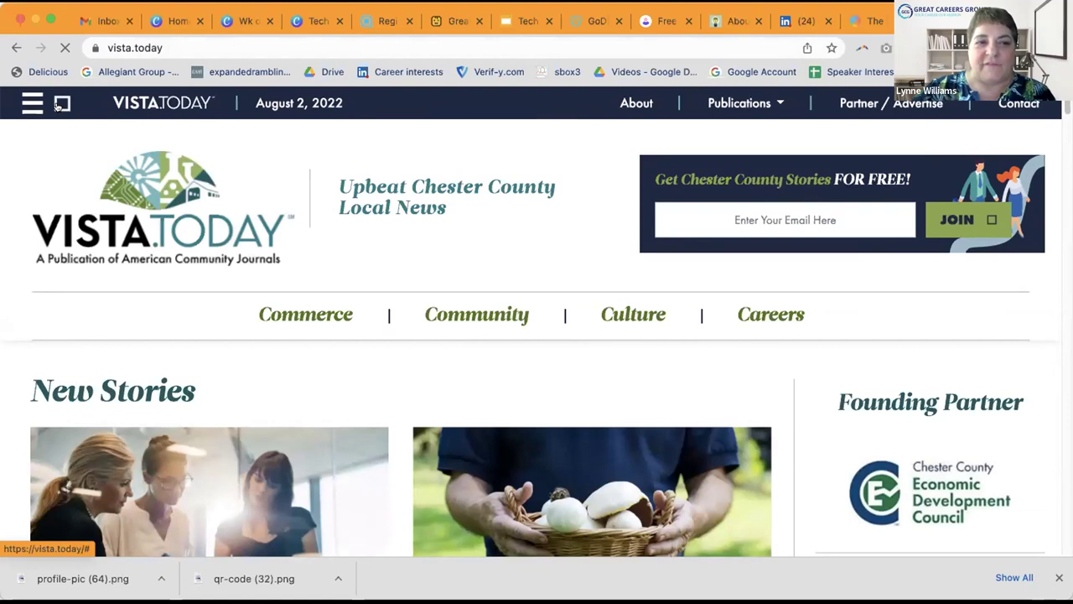
Step: Open the site search and autocomplete 'bool' to the search term 'boolean'
left_click(61, 104)
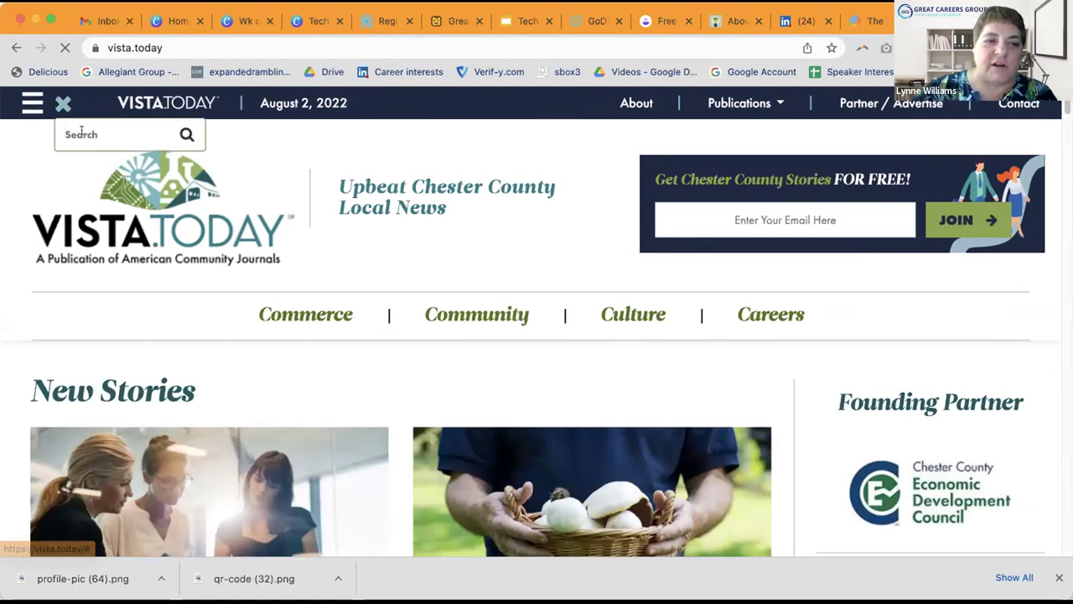
left_click(81, 132)
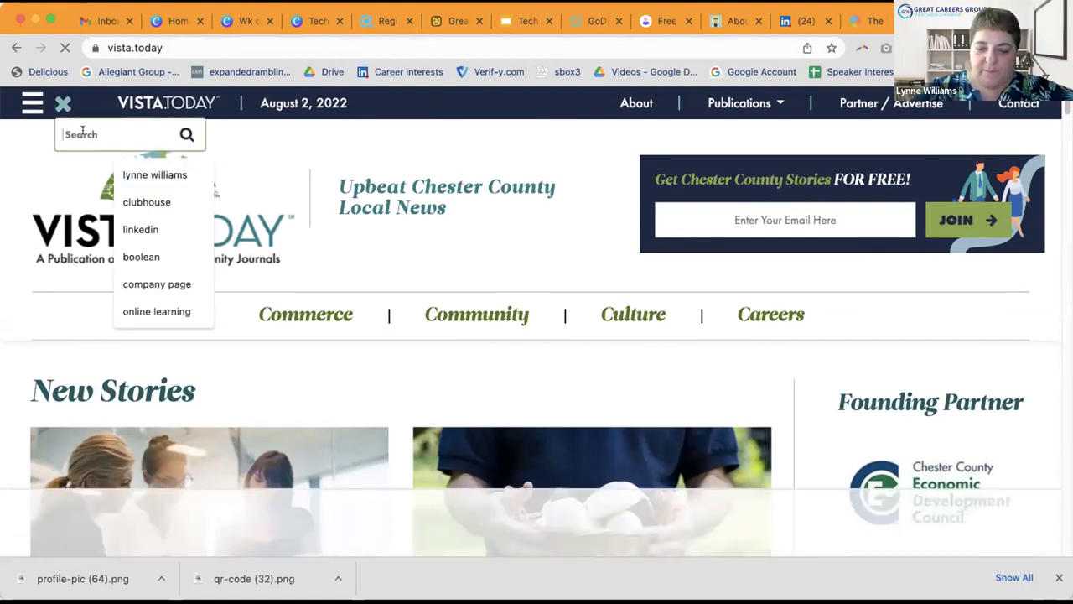
type("bool")
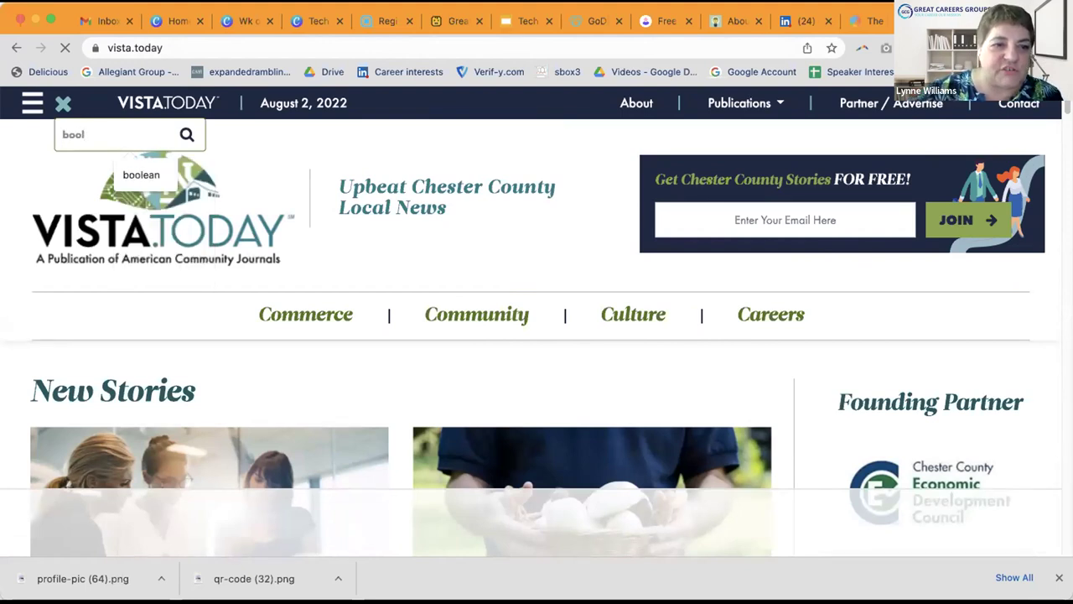
left_click(141, 173)
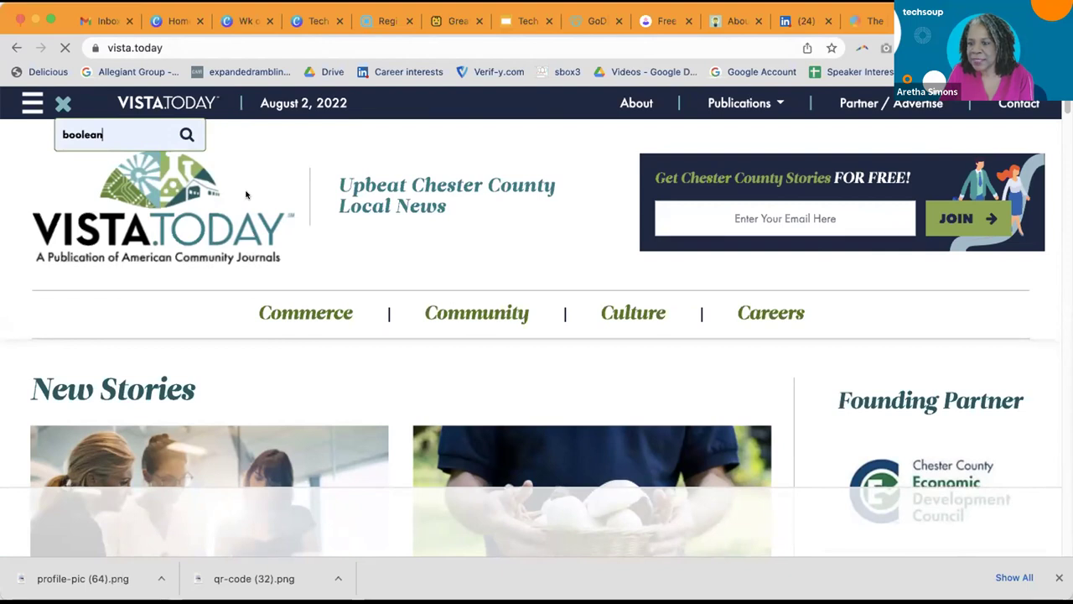
scroll(409, 249, "down", 1)
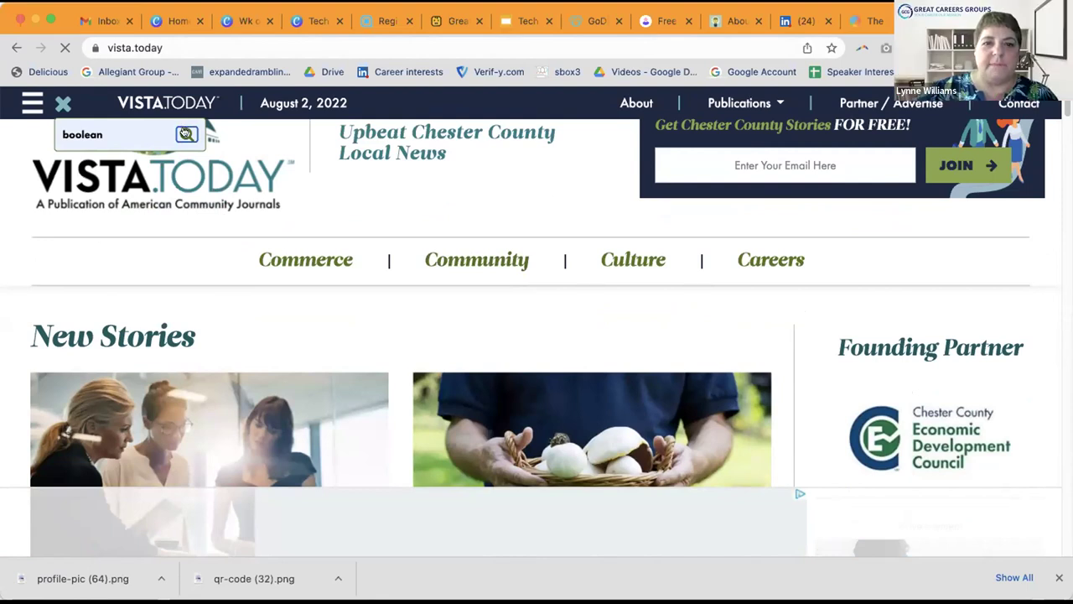
Step: Run the 'boolean' search and scroll through the Boolean search tips results
left_click(183, 142)
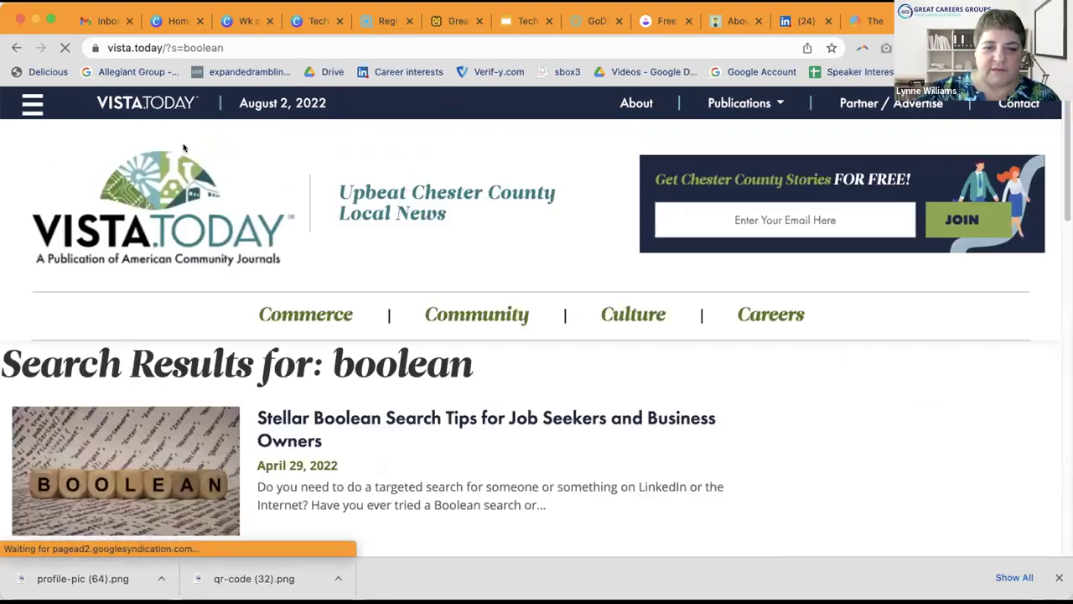
scroll(250, 207, "down", 2)
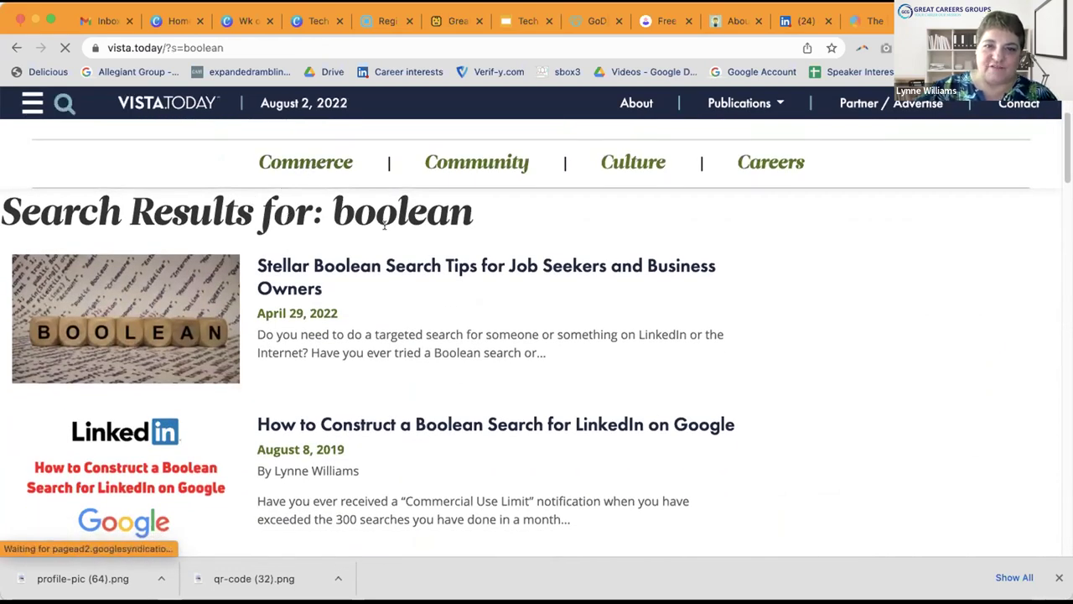
scroll(395, 242, "down", 1)
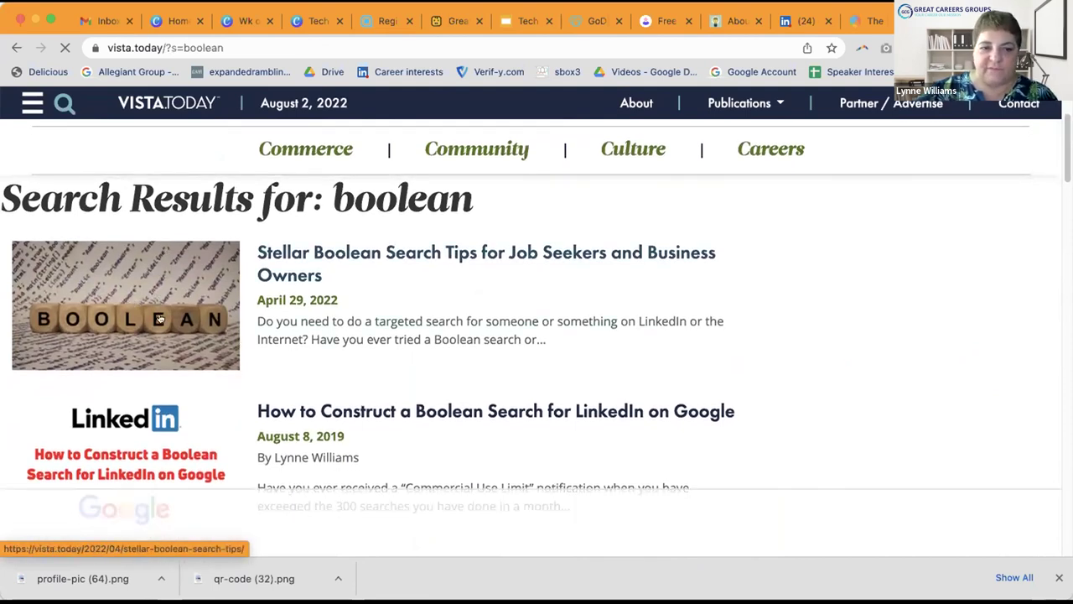
scroll(159, 318, "down", 1)
scroll(160, 317, "down", 3)
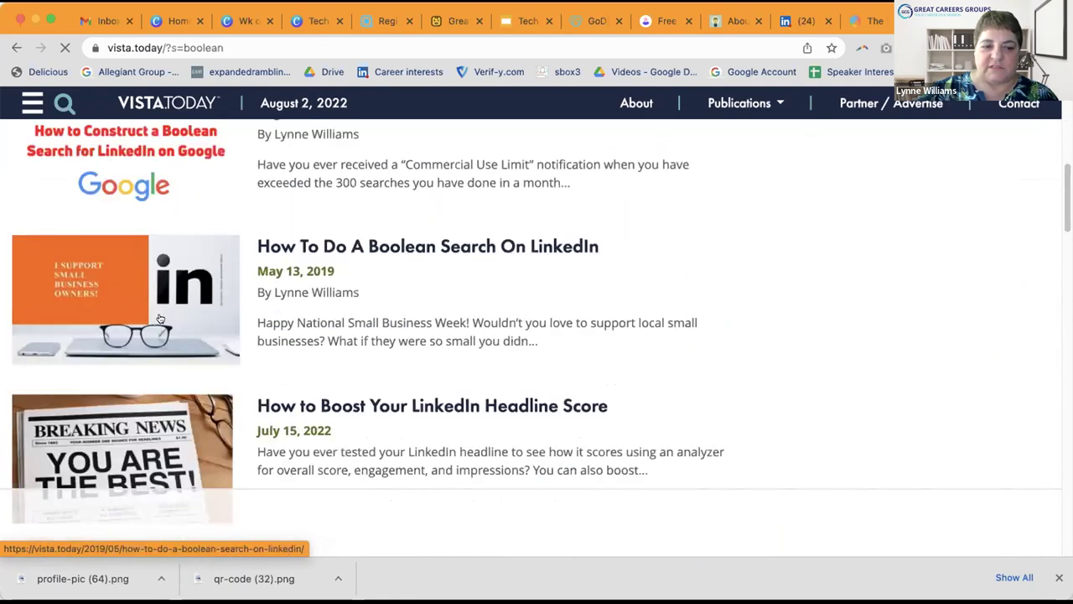
scroll(160, 318, "down", 1)
scroll(163, 313, "up", 5)
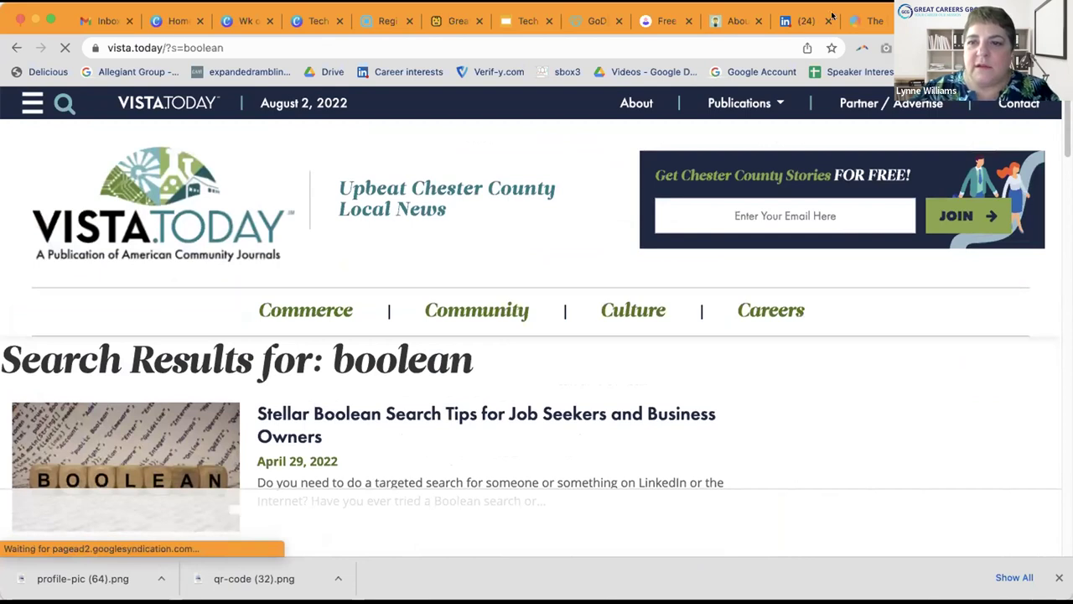
left_click(832, 15)
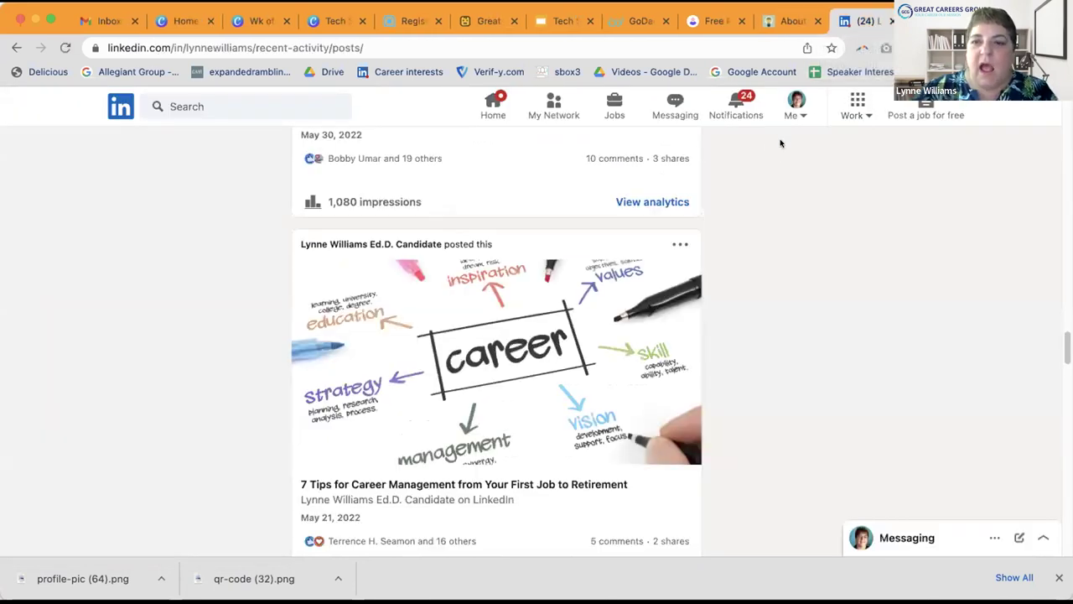
Step: From the Me menu, open the Great Careers Groups company page in admin view
left_click(797, 111)
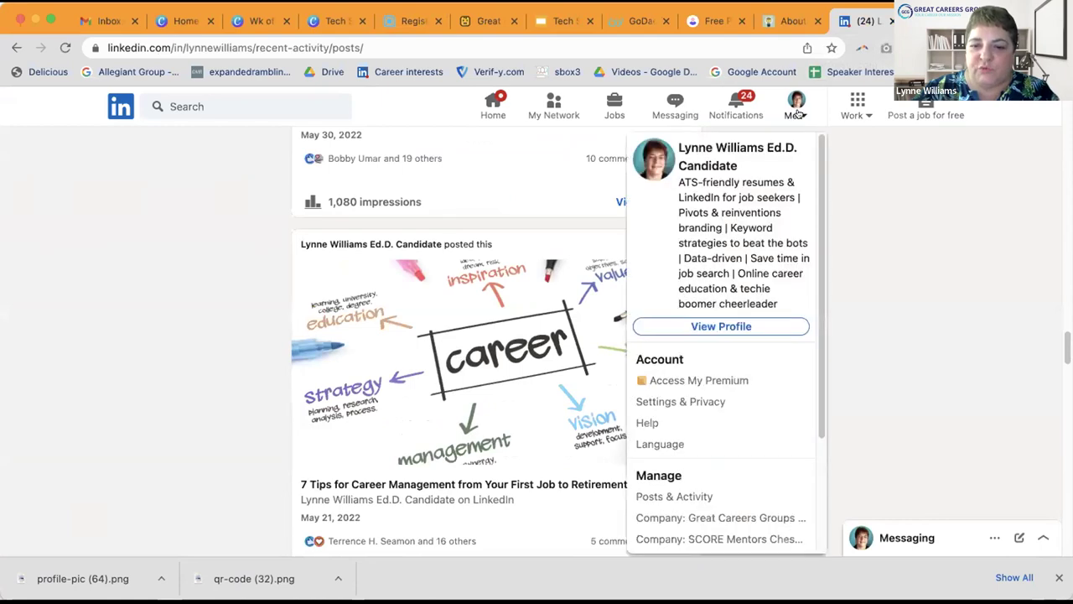
scroll(726, 430, "down", 3)
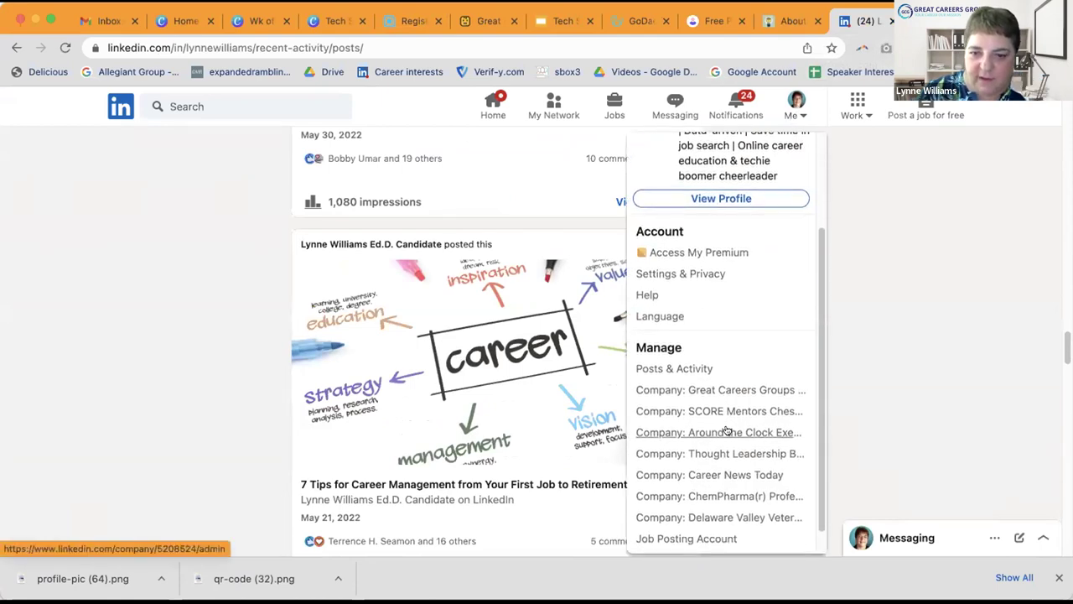
left_click(718, 376)
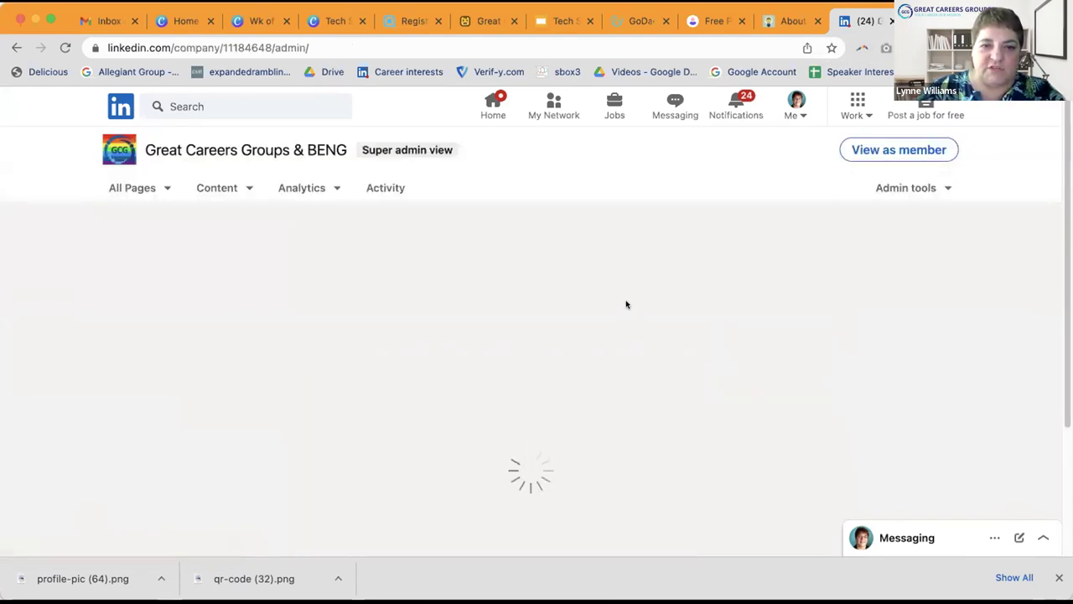
scroll(628, 302, "down", 2)
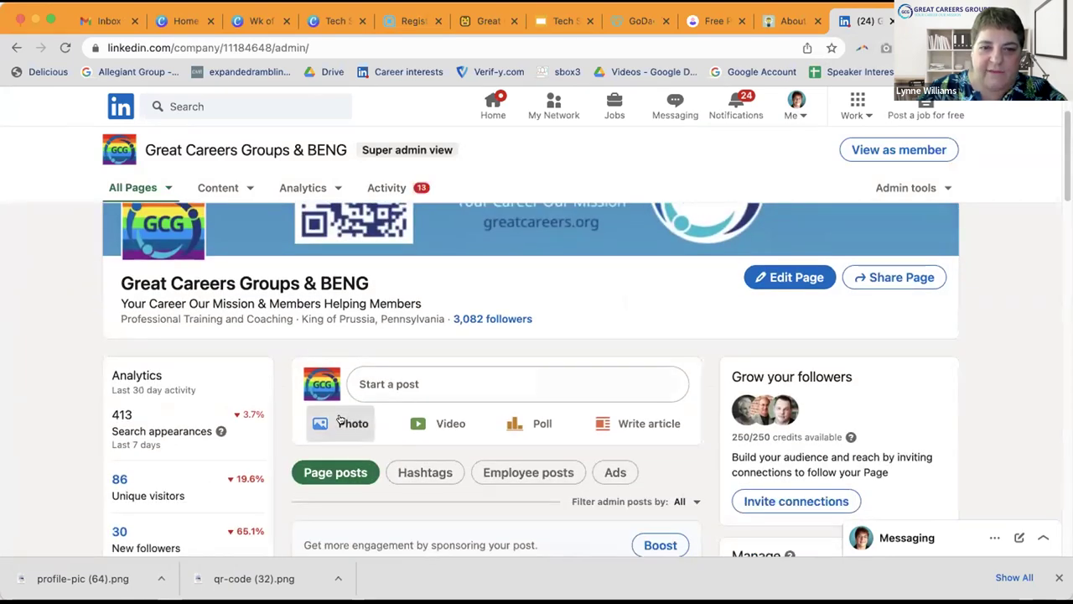
Step: Begin a Photo post on the Great Careers Groups & BENG company page
left_click(343, 421)
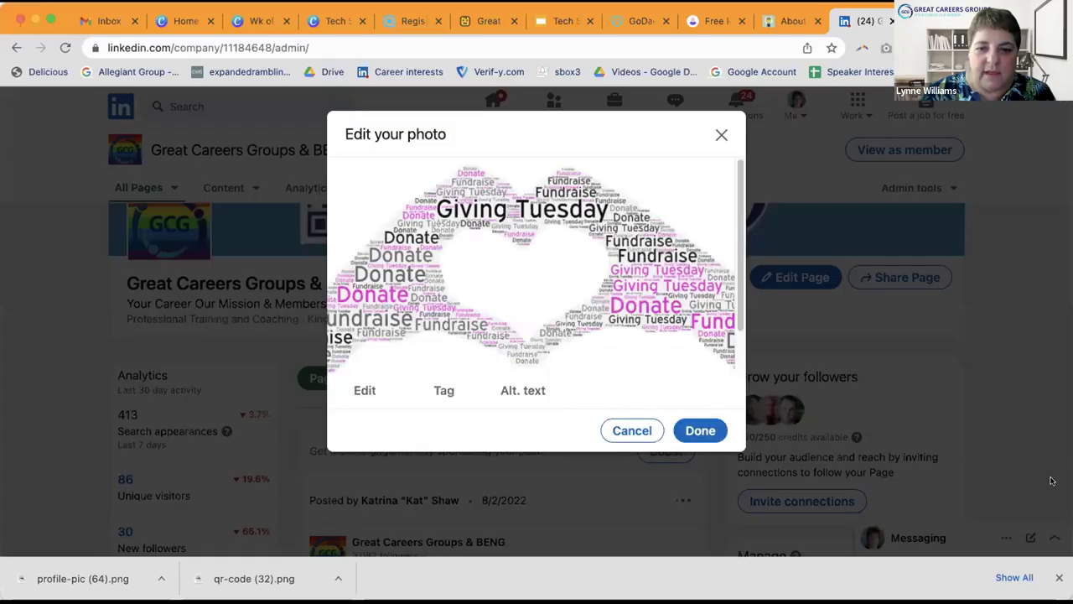
Step: Describe the Giving Tuesday photo with alt text 'Heart in Hand', then close the LinkedIn tab
left_click(519, 390)
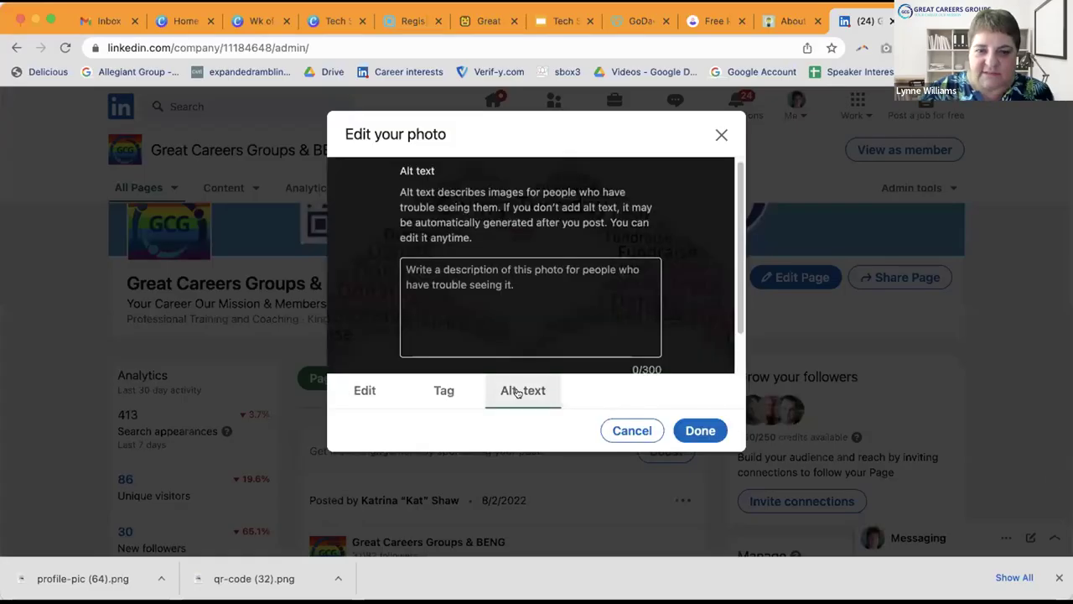
left_click(463, 282)
type("H")
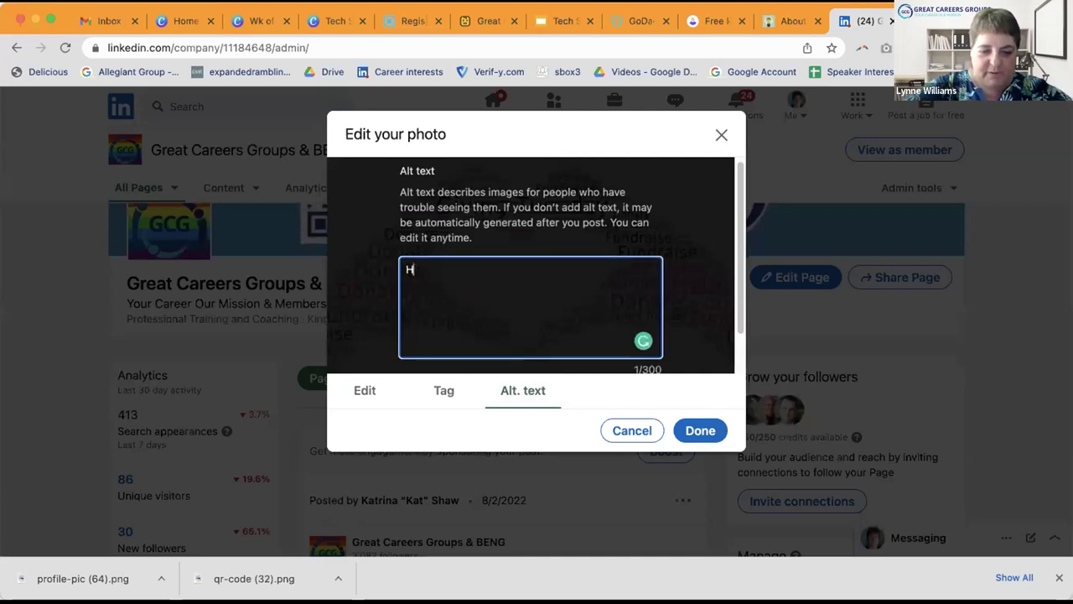
type("eart in Hand")
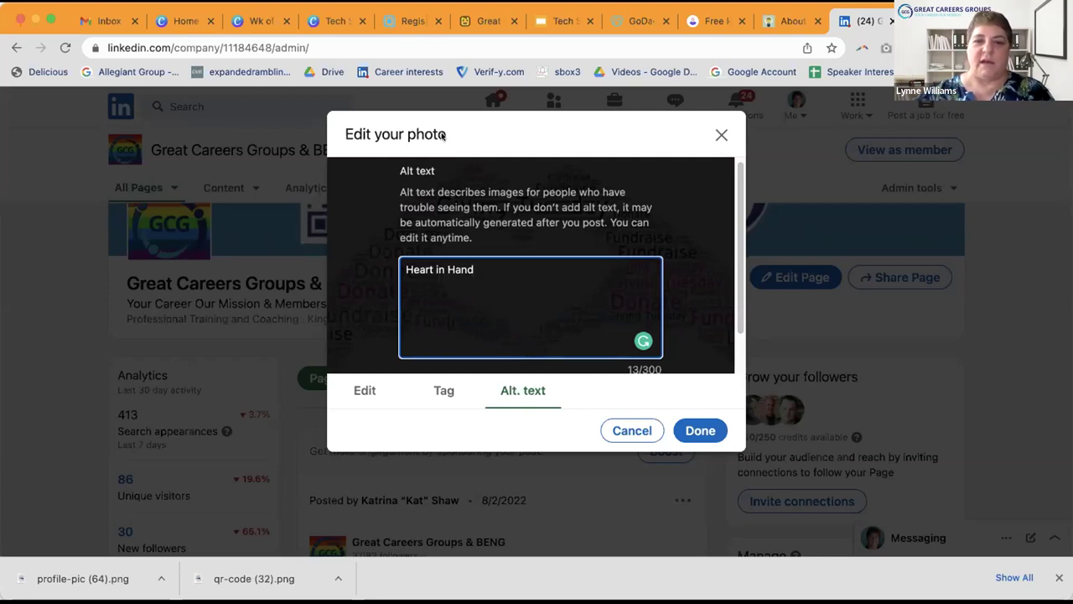
left_click(891, 21)
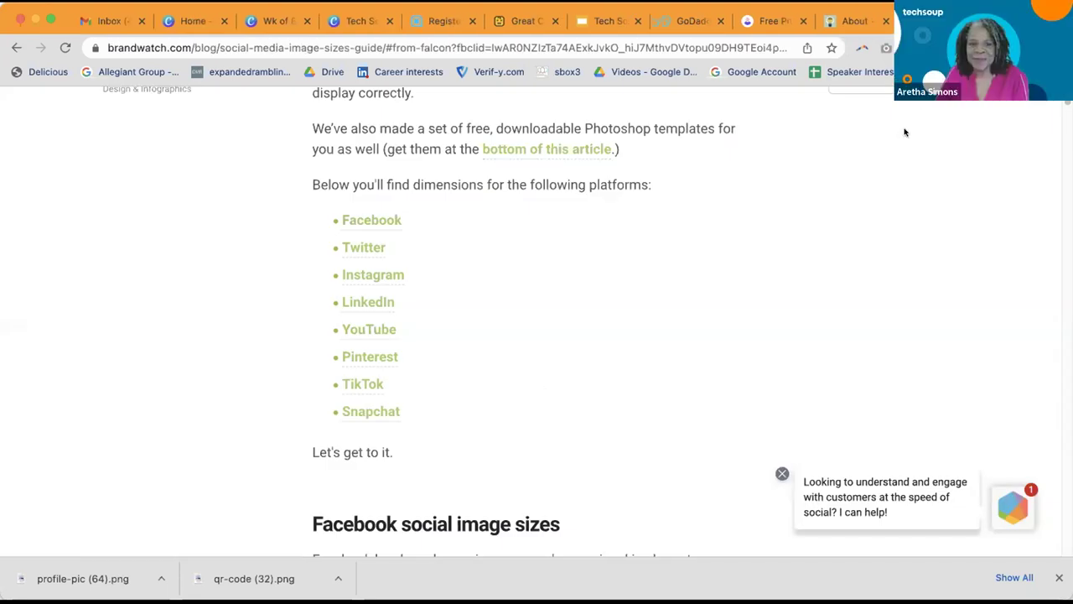
Step: Close the profile picture maker and GoDaddy Studio tabs, returning to the Tech Soup Graphics 2022 slides
scroll(903, 132, "up", 5)
left_click(855, 21)
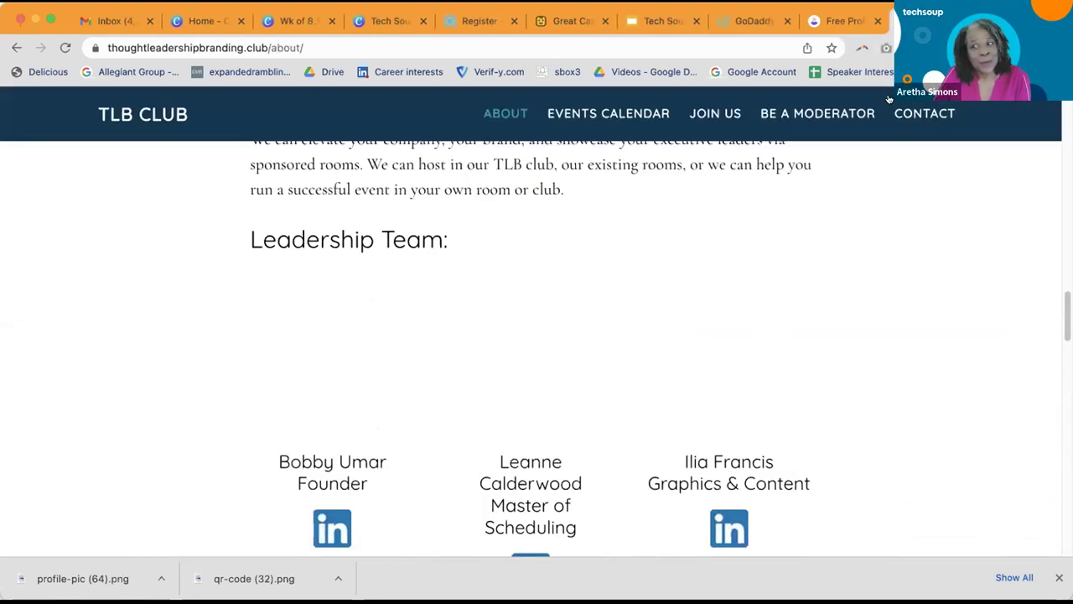
scroll(922, 113, "up", 5)
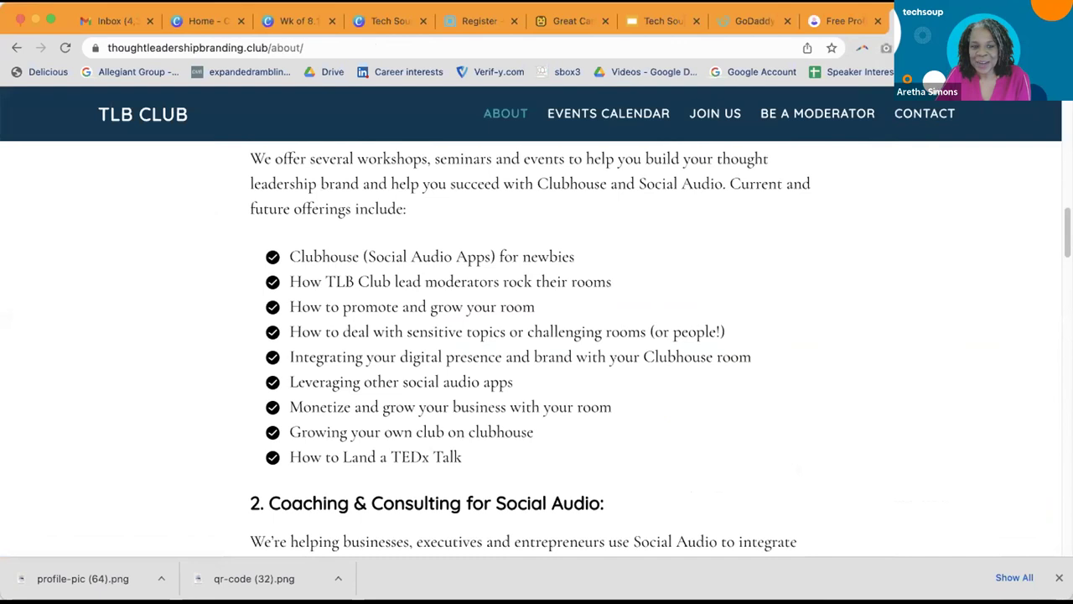
left_click(842, 21)
key("ctrl+w")
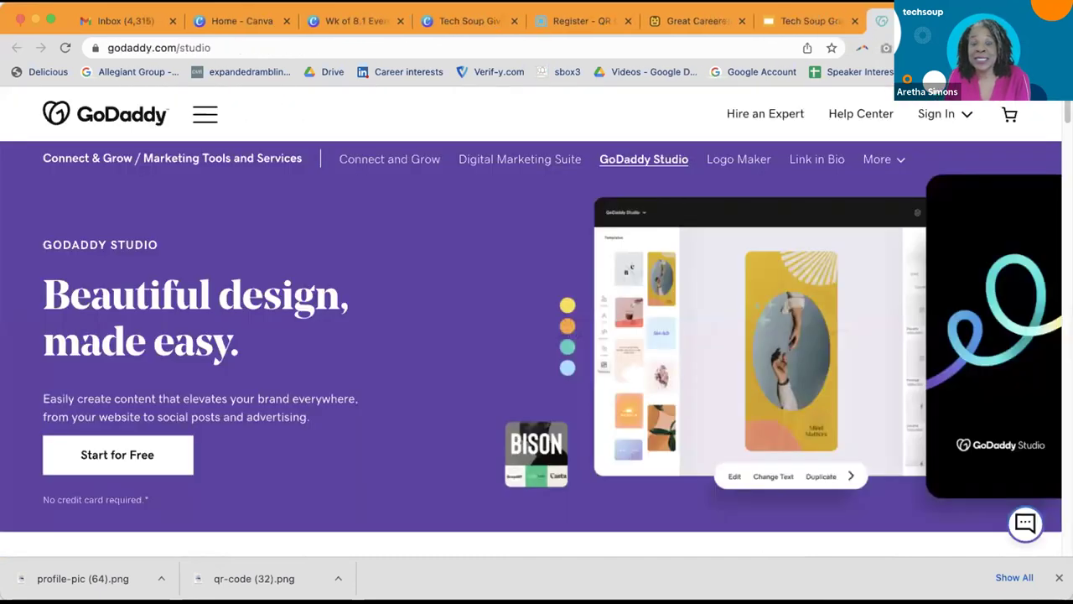
key("ctrl+w")
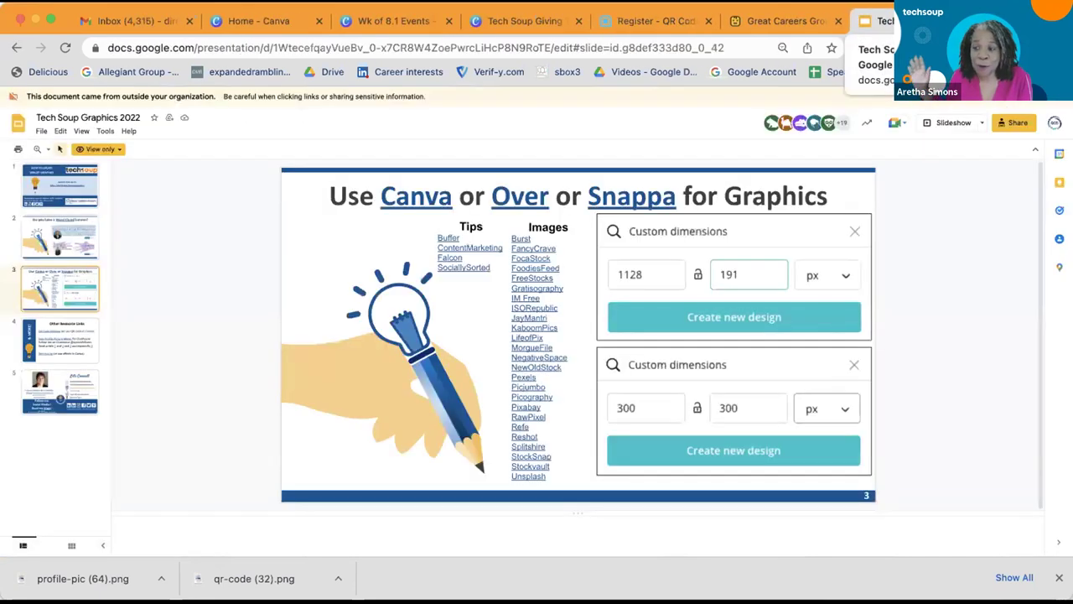